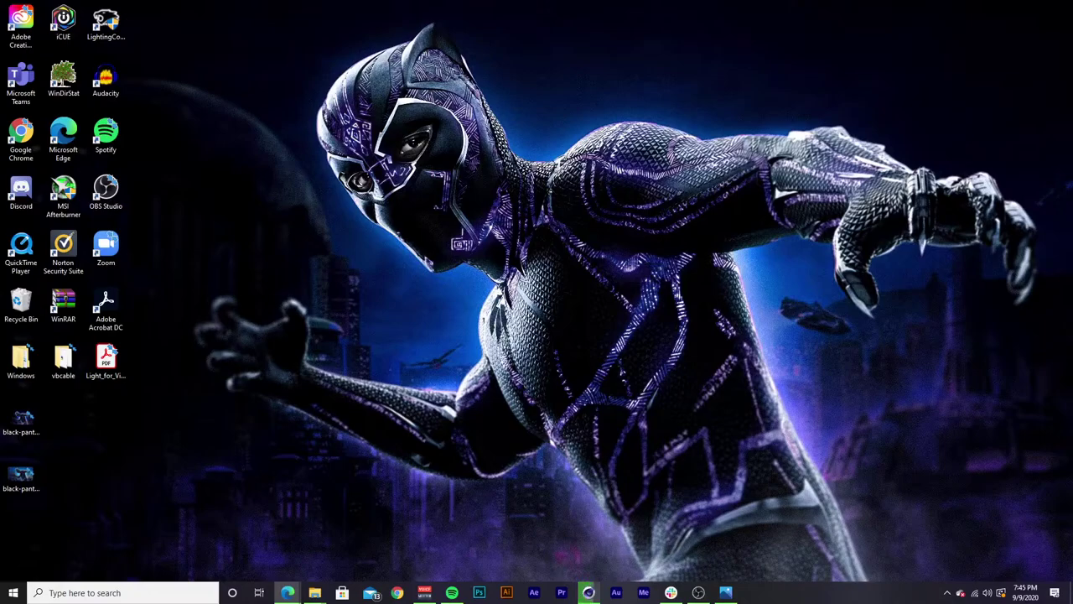
# Switch to Cinema 4D, check the render in progress in the Picture Viewer, and minimize its windows.
pyautogui.hotkey('alt', 'Tab')
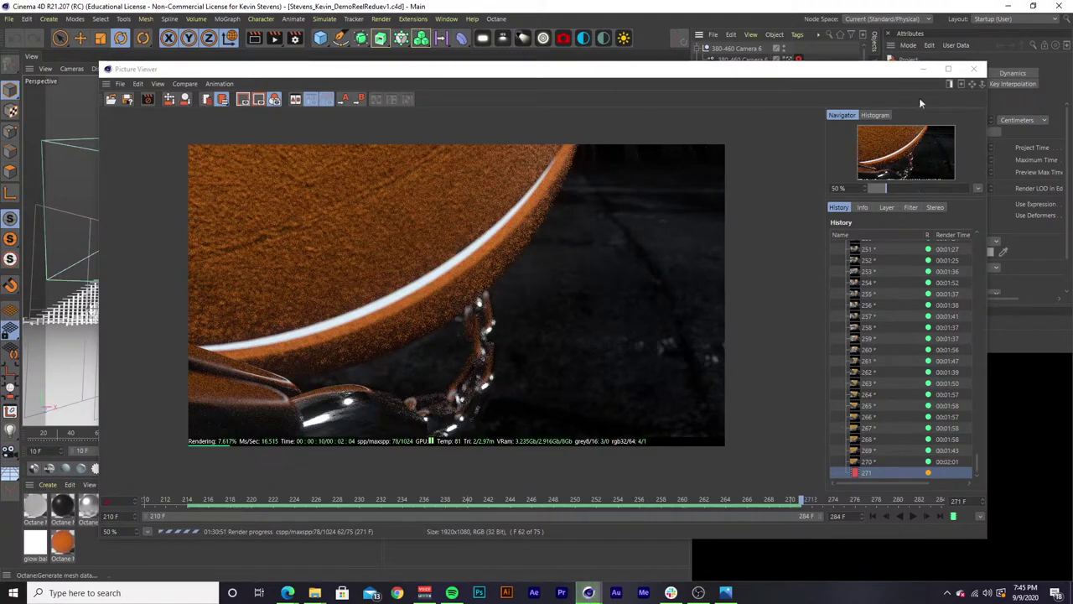
pyautogui.click(927, 70)
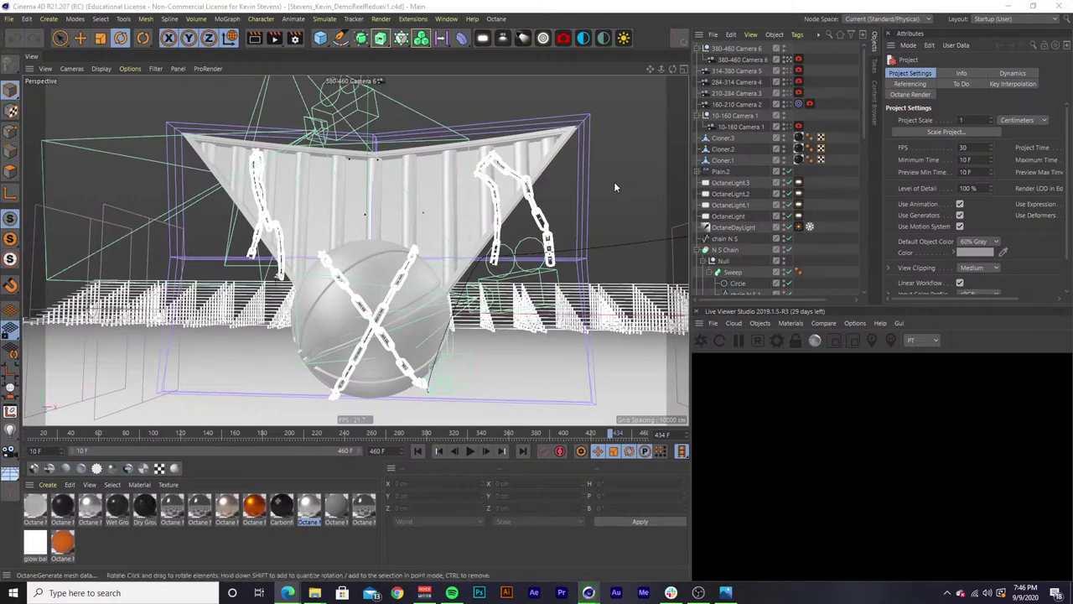
pyautogui.click(1007, 7)
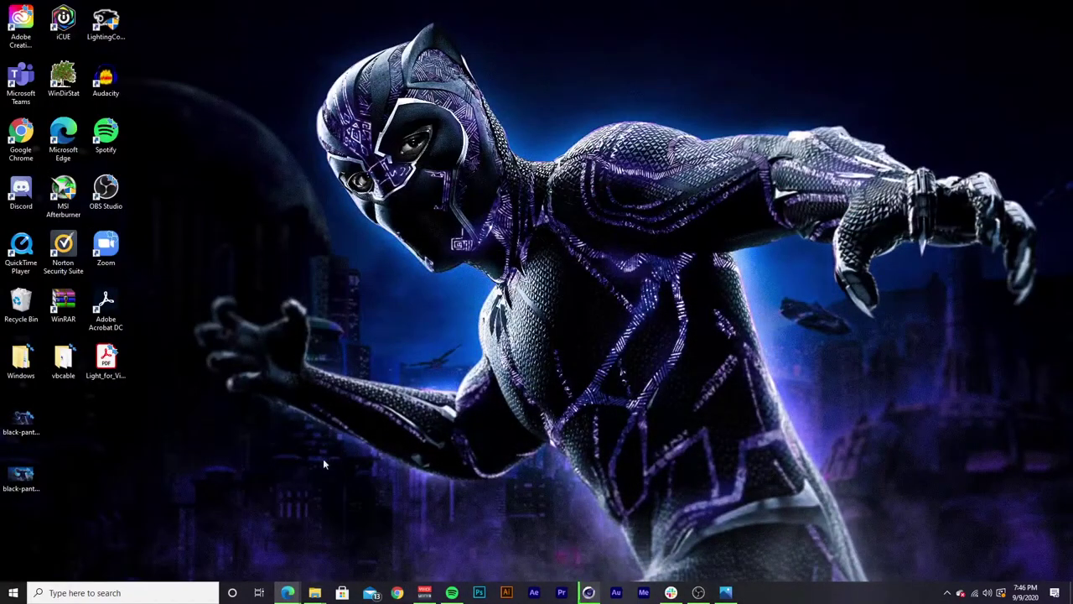
# View the rendered frame Beauty_Cam_3_210-284_0246.png maximized in Photos, and close it.
pyautogui.moveTo(324, 594)
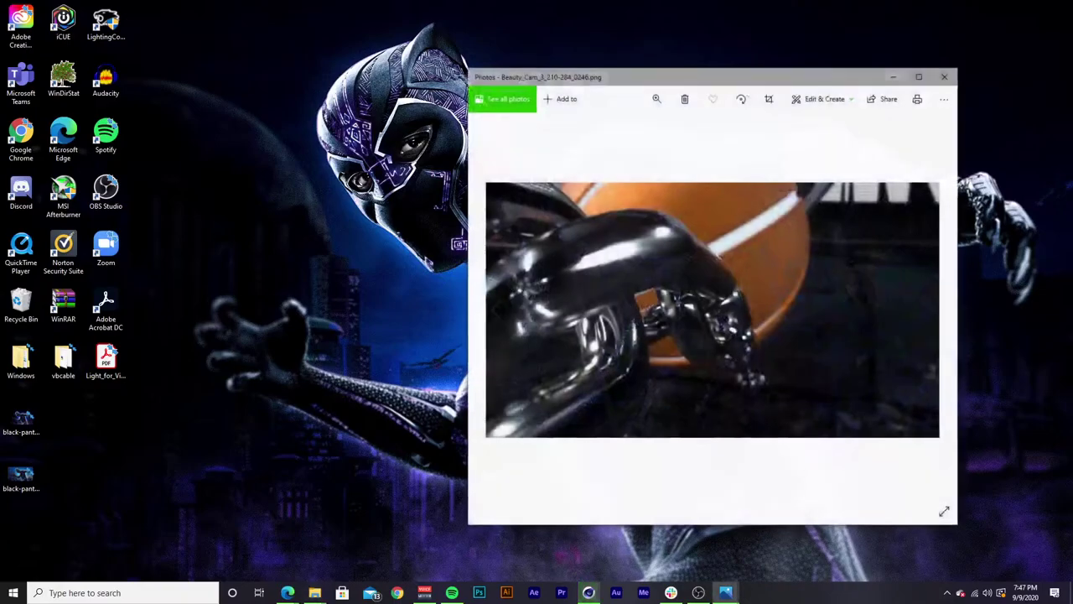
pyautogui.click(920, 77)
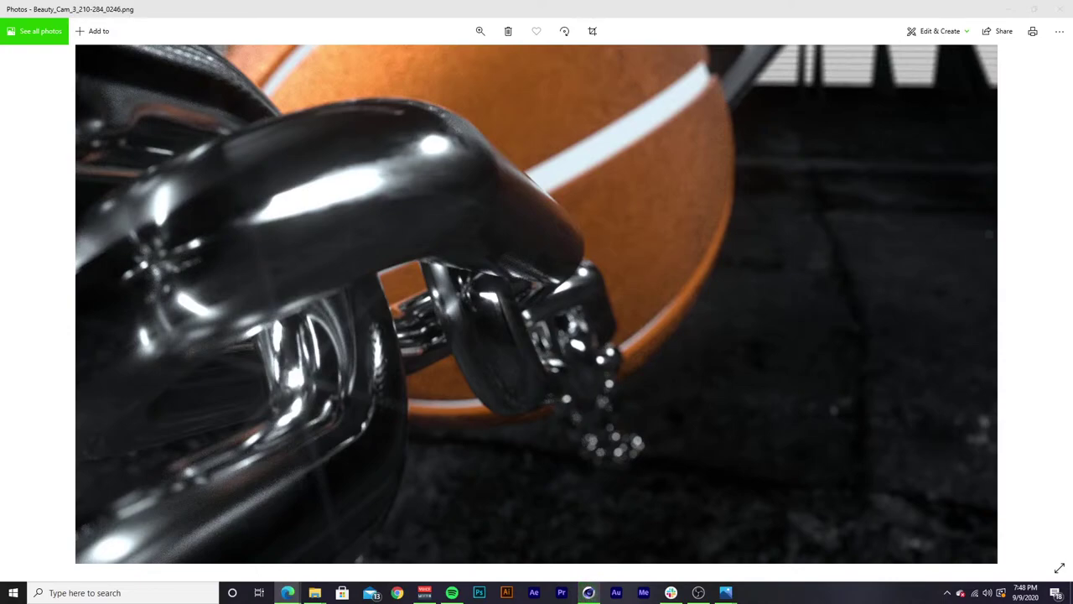
pyautogui.hotkey('alt', 'Tab')
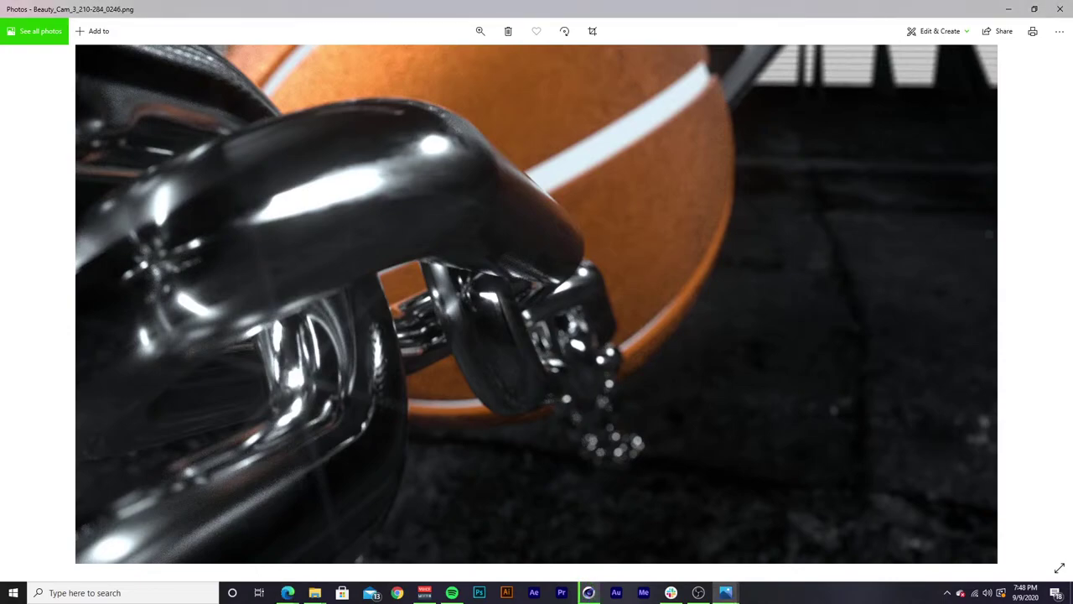
pyautogui.hotkey('alt', 'Tab')
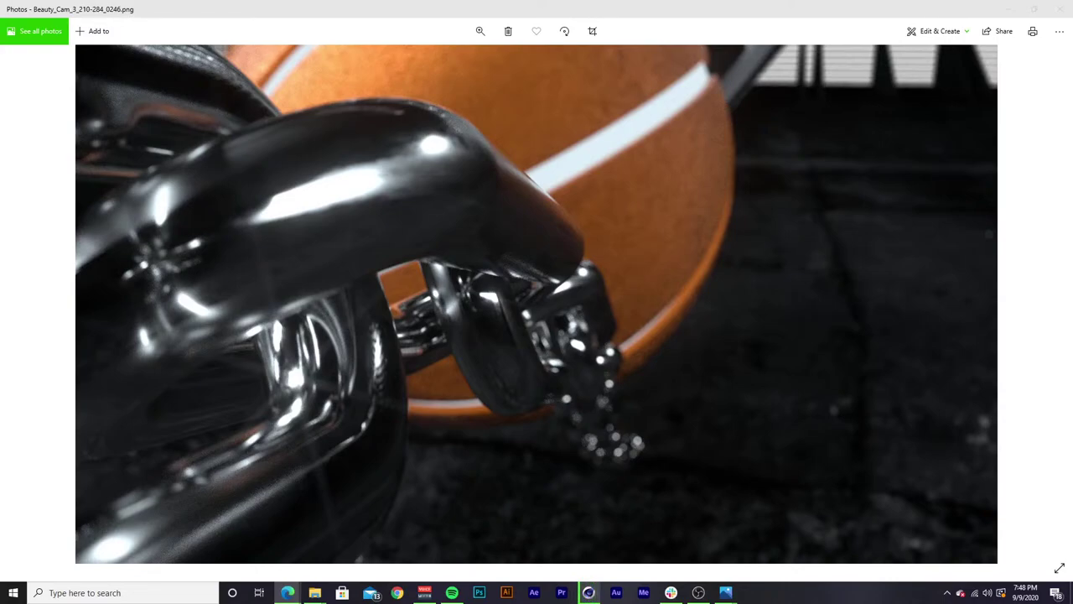
pyautogui.click(1057, 9)
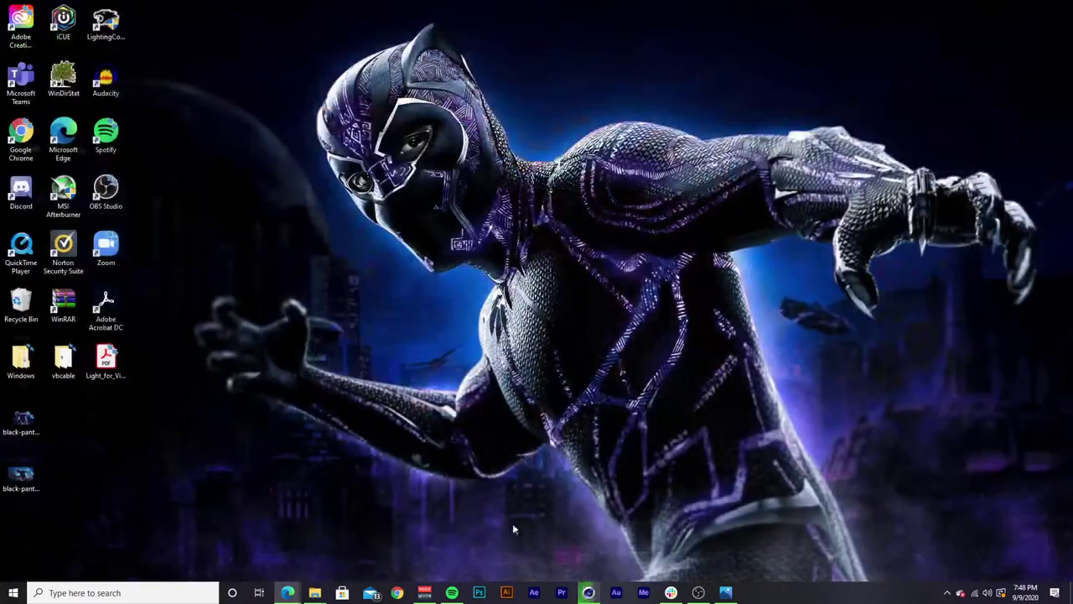
# Open Saquon.psd in Photoshop and resolve the missing DharmaGothicC Heavy font.
pyautogui.click(506, 593)
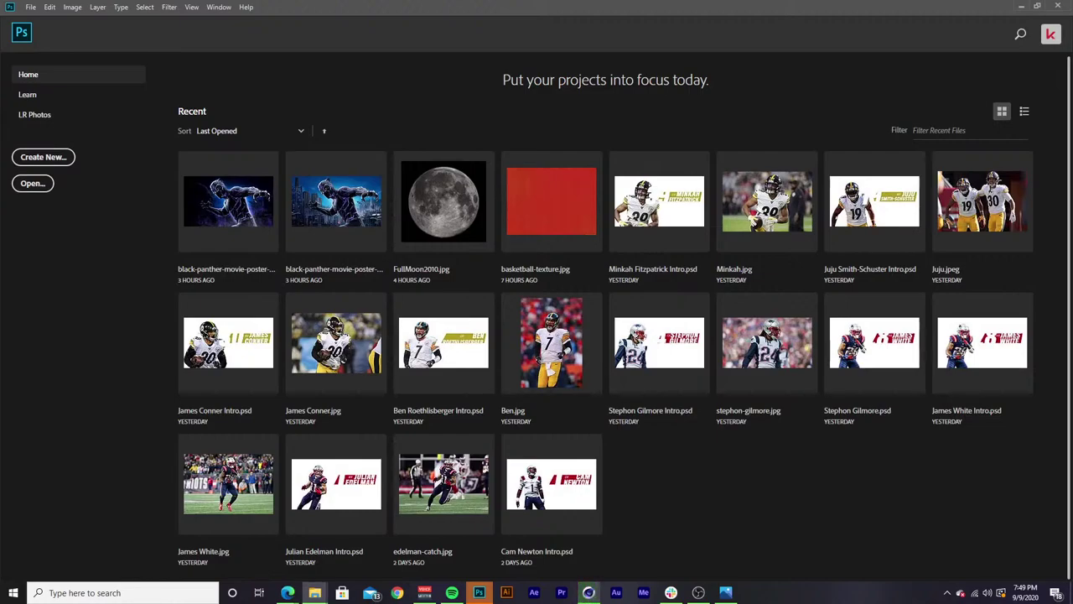
pyautogui.click(719, 423)
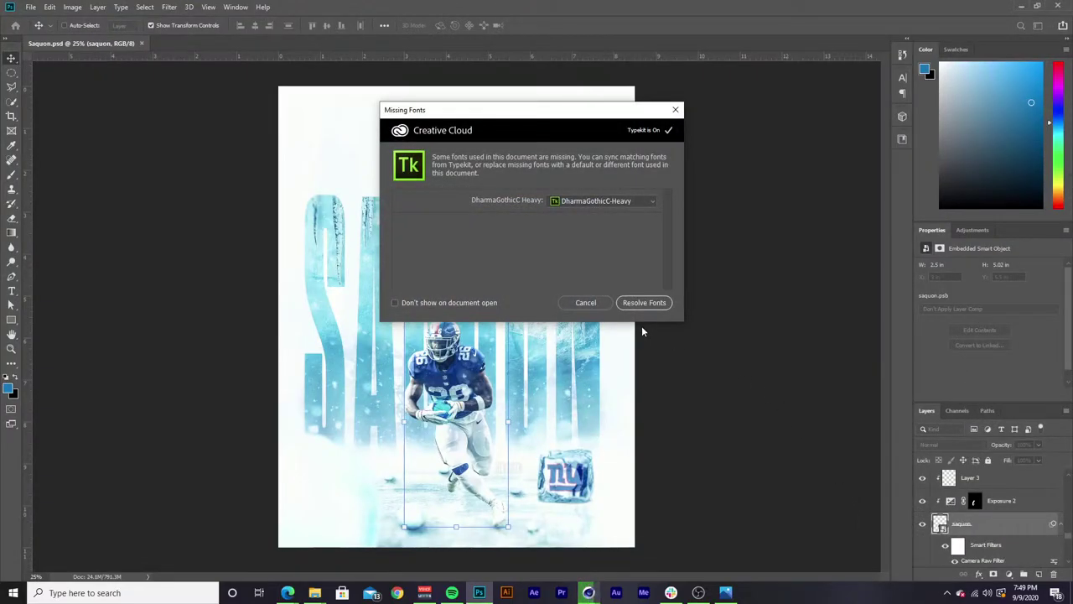
pyautogui.click(587, 202)
pyautogui.click(593, 214)
pyautogui.click(636, 304)
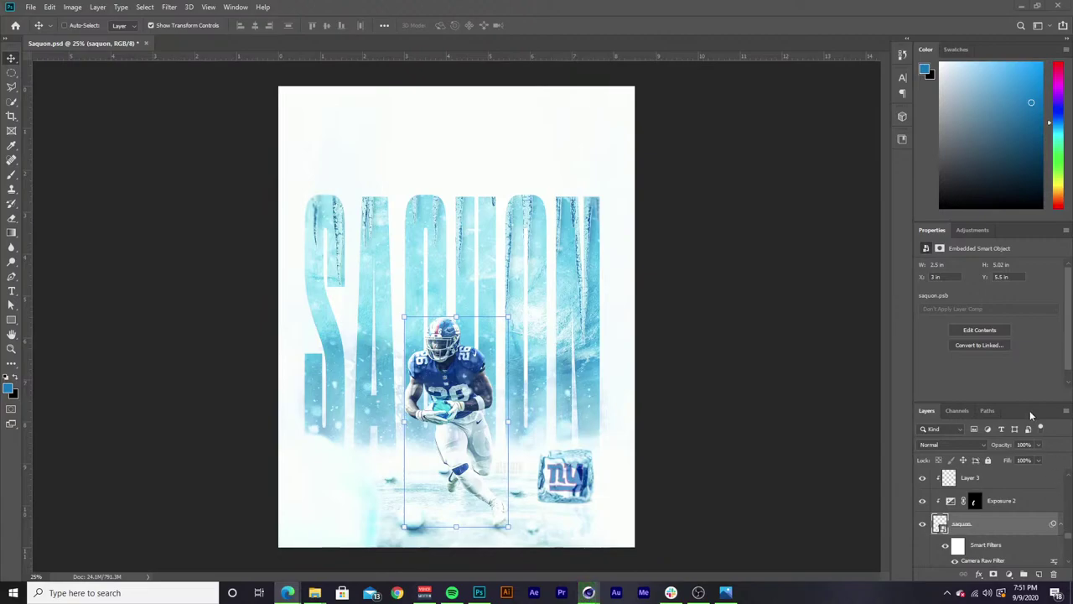
# Enlarge the layer list, hide Layer 11 near the top of the stack, and deselect the saquon layer.
pyautogui.click(1019, 337)
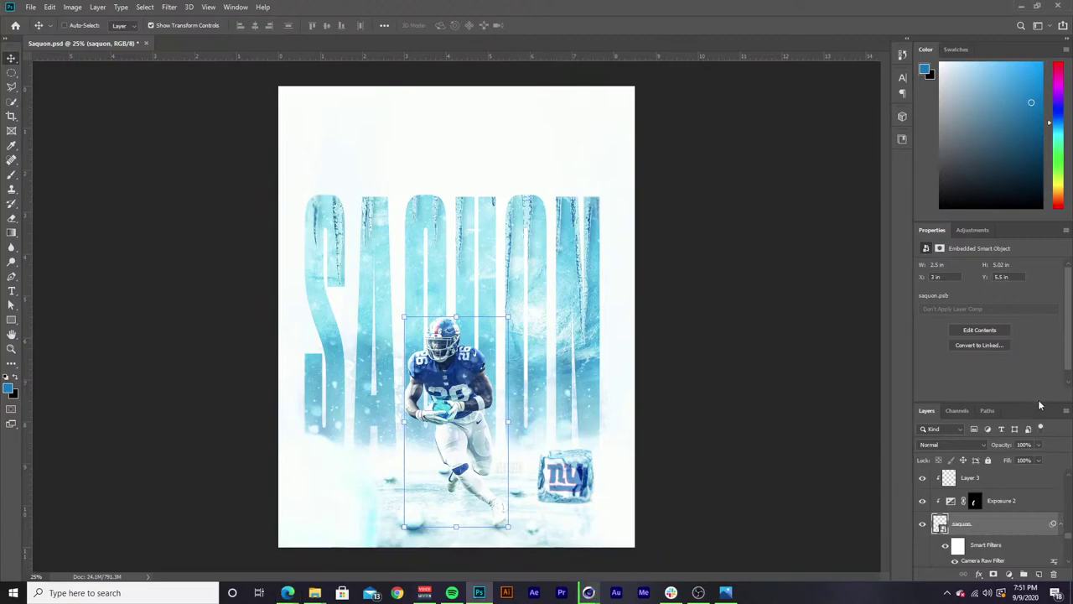
pyautogui.moveTo(1037, 402); pyautogui.dragTo(1040, 297)
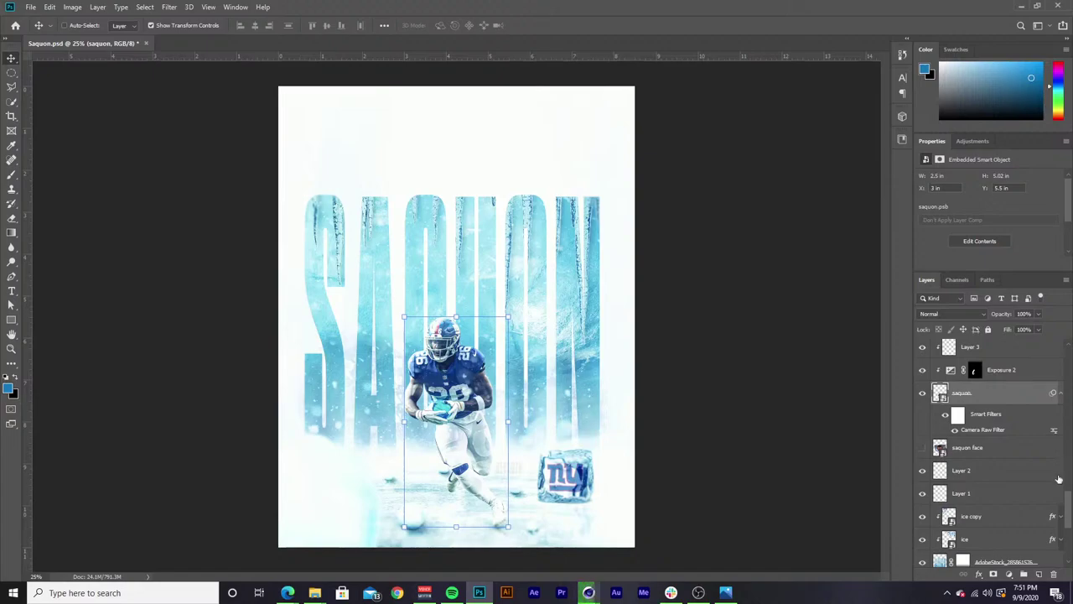
pyautogui.moveTo(1069, 502); pyautogui.dragTo(1067, 344)
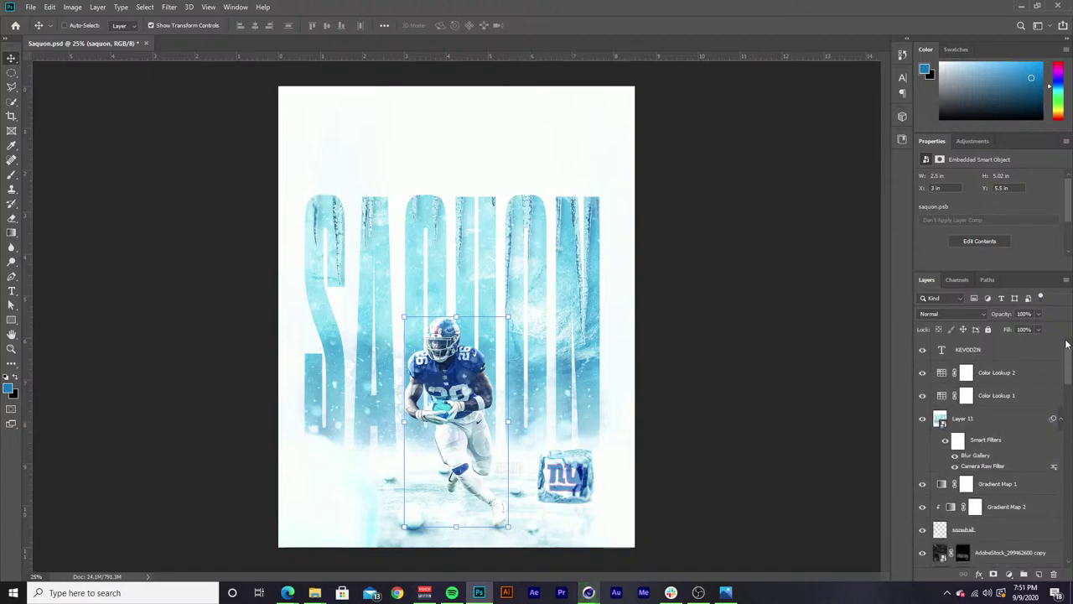
pyautogui.click(923, 419)
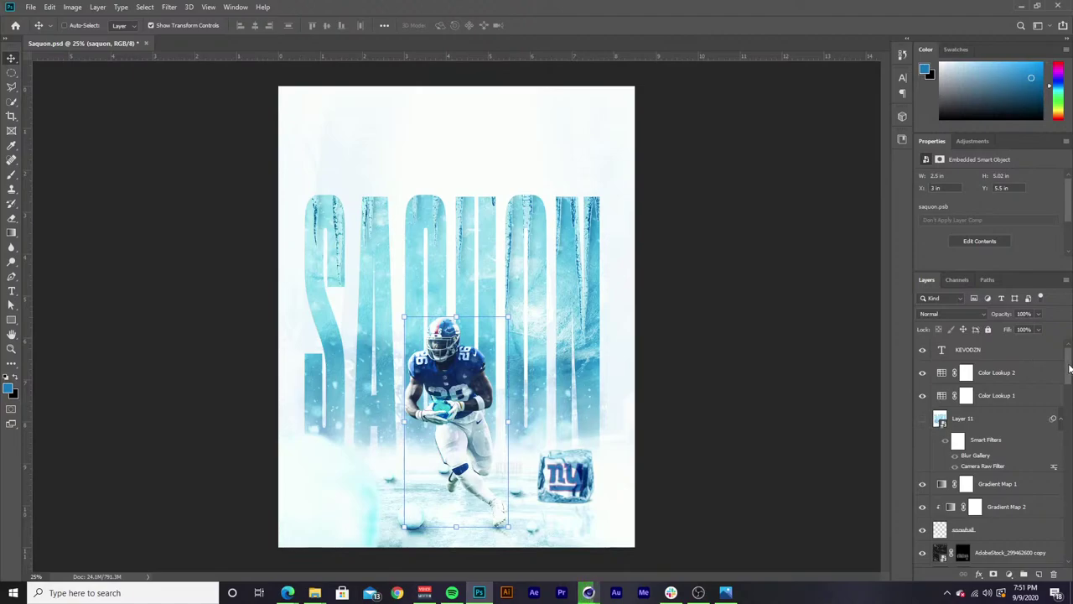
pyautogui.click(770, 431)
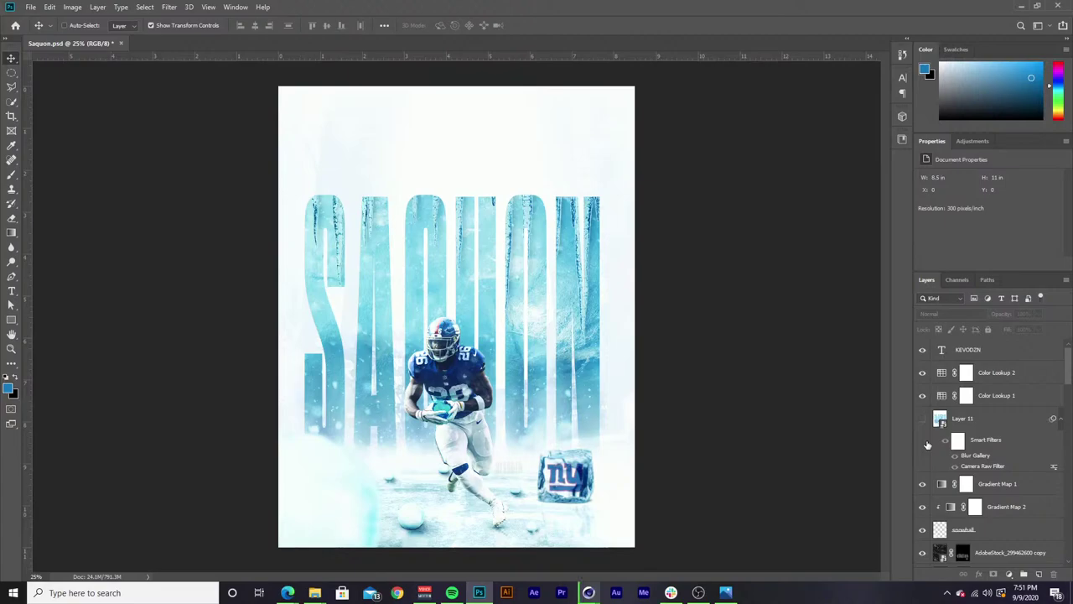
# Hide the snowball groups from snowball copy 7 down to the first snowball group.
pyautogui.scroll(-1, 975, 430)
pyautogui.scroll(-5, 975, 429)
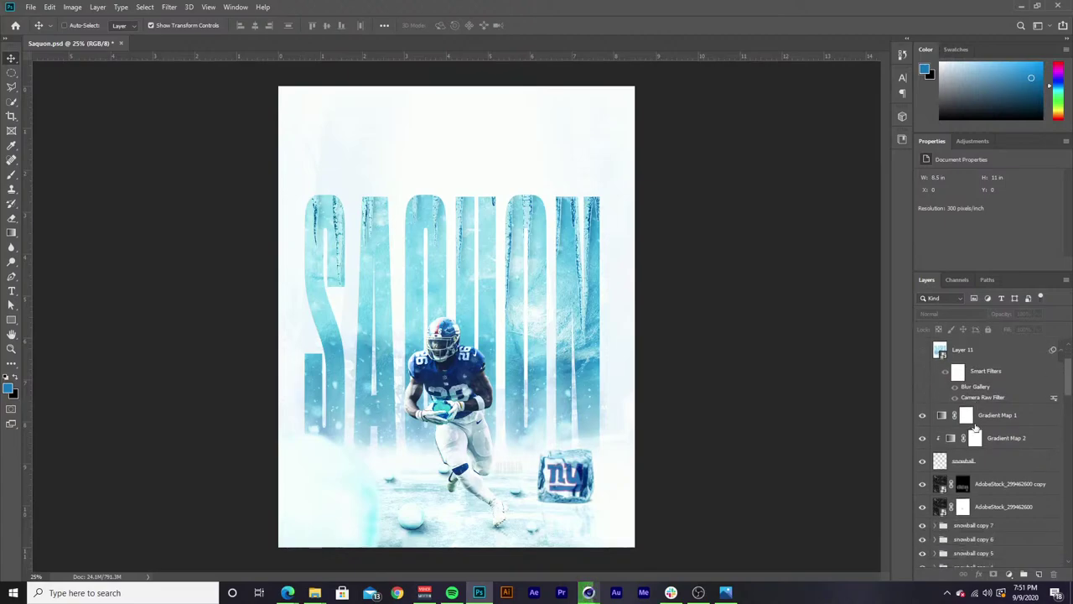
pyautogui.scroll(5, 976, 426)
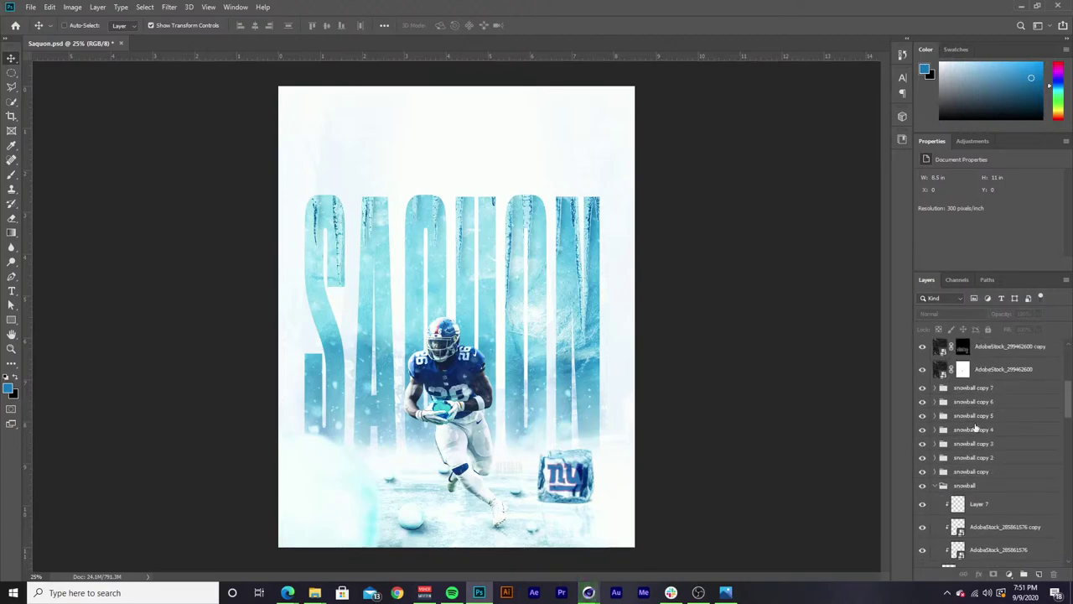
pyautogui.moveTo(922, 411); pyautogui.dragTo(921, 508)
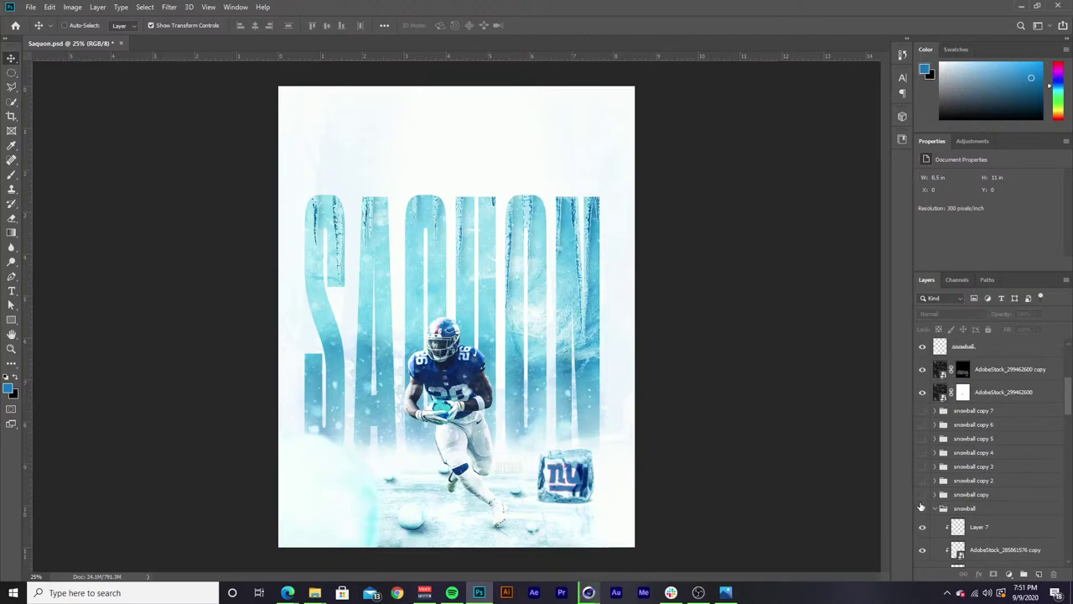
pyautogui.click(923, 508)
# Look inside the snowball copy 2 group, collapse the expanded snowball group, and hide the snowball group below it.
pyautogui.click(935, 480)
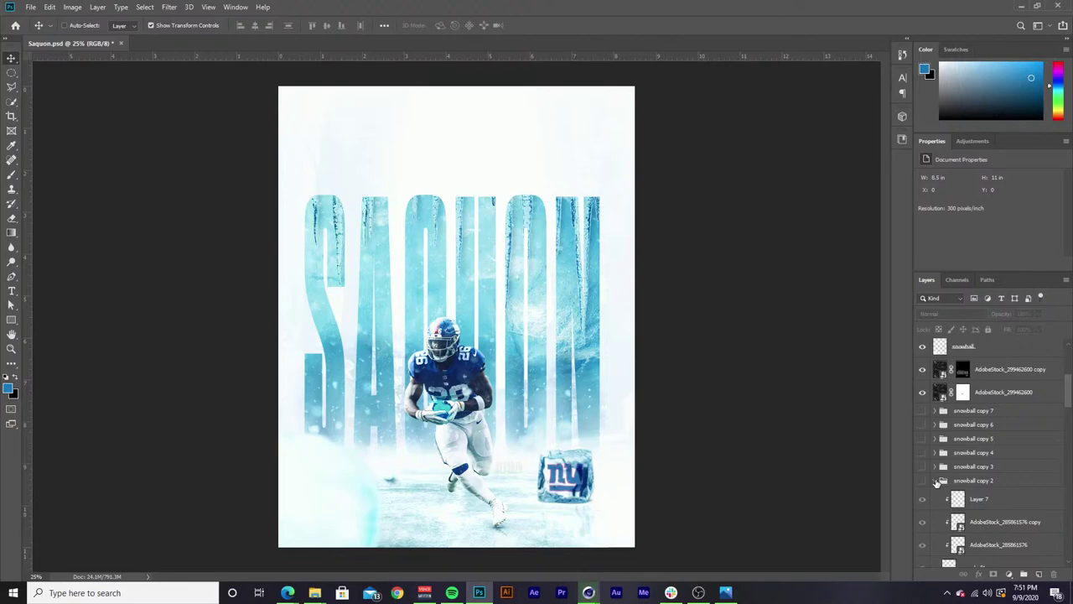
pyautogui.click(936, 480)
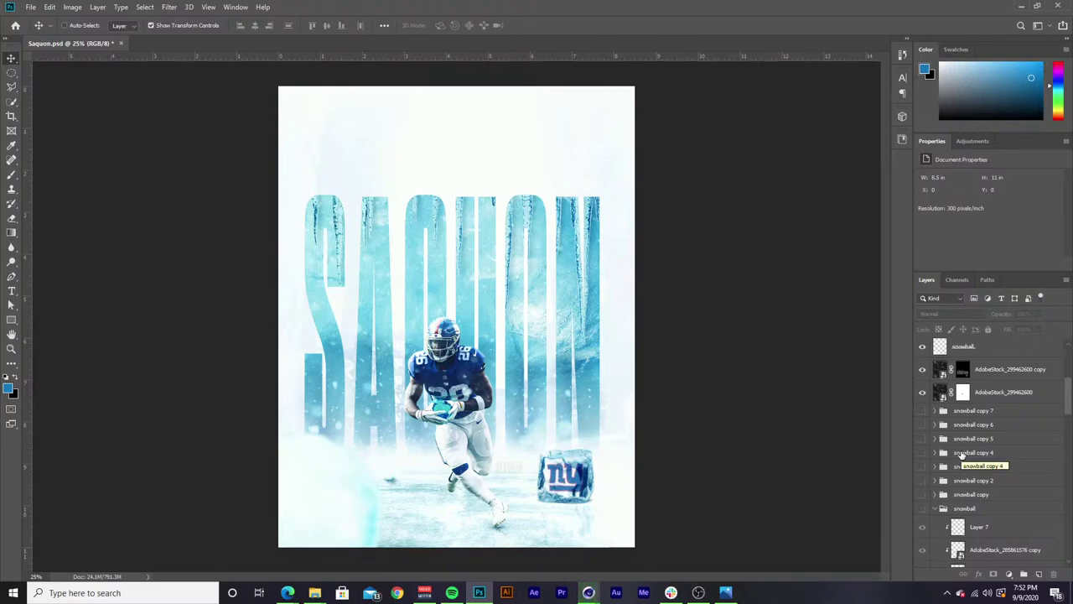
pyautogui.scroll(-3, 962, 454)
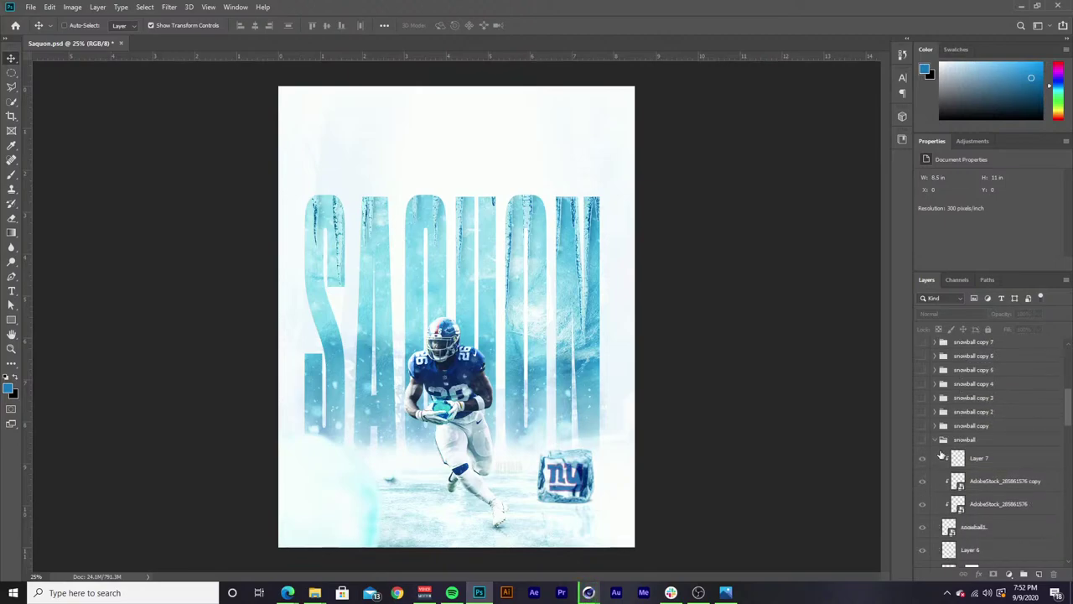
pyautogui.click(935, 439)
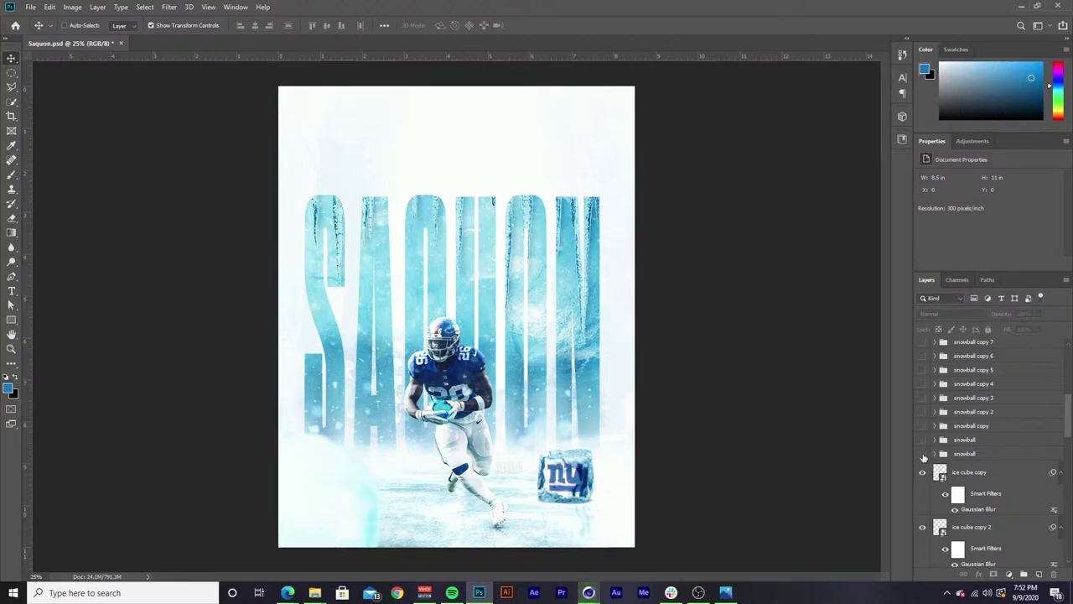
# Review the whole layer stack, hide Color Lookup 2, and toggle Color Lookup 1 to compare its effect on the poster.
pyautogui.scroll(-10, 923, 460)
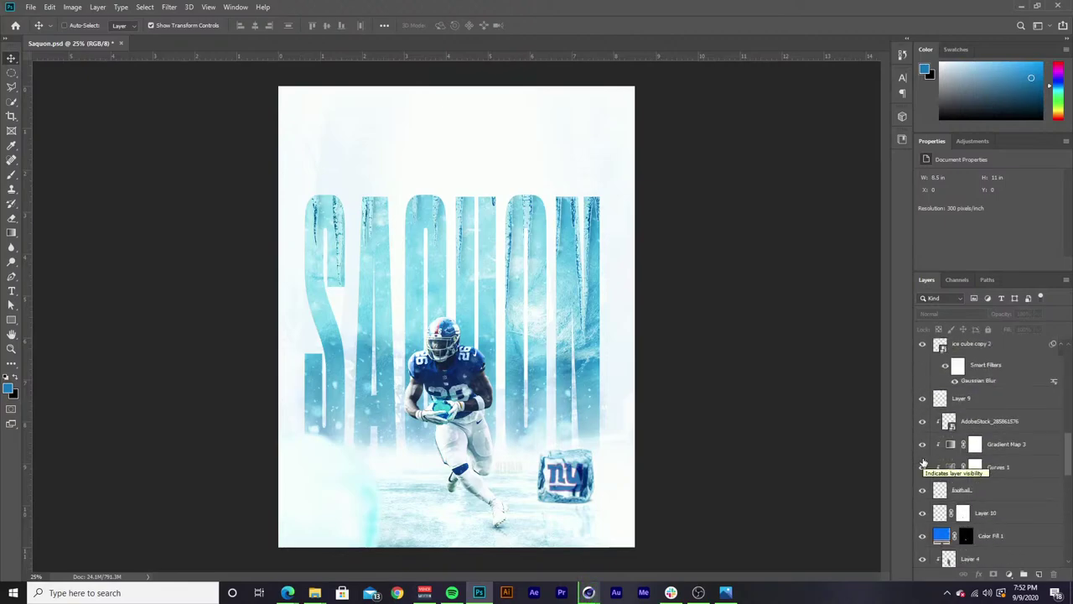
pyautogui.scroll(-8, 924, 462)
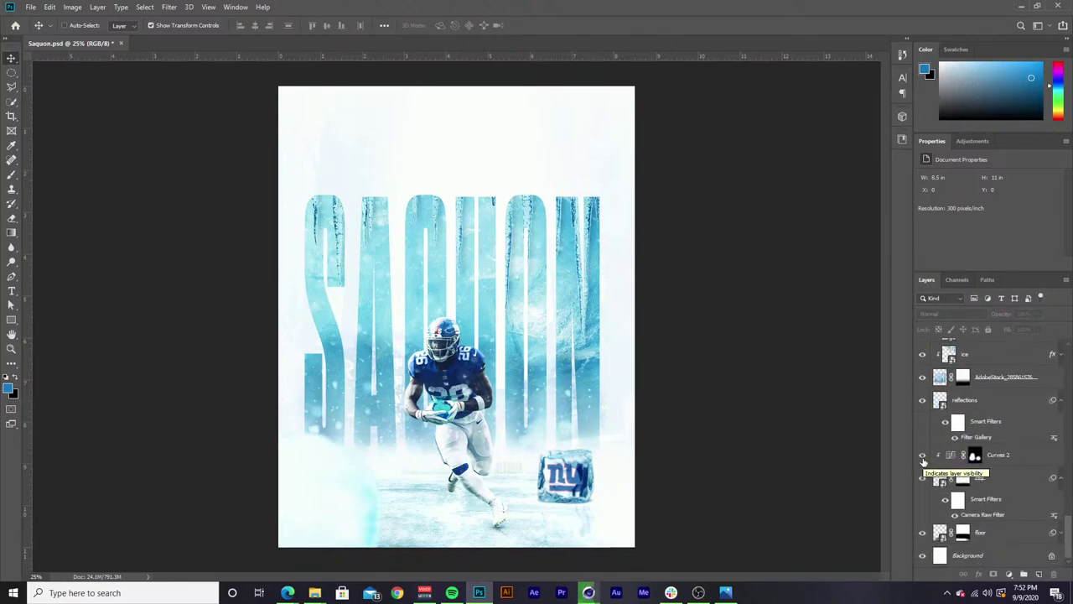
pyautogui.scroll(10, 923, 461)
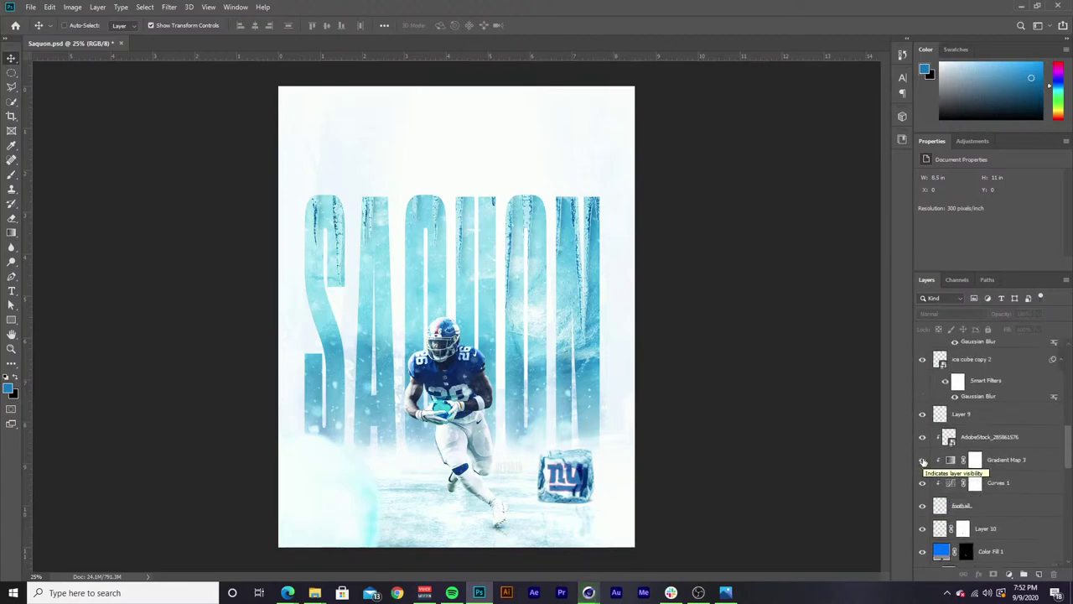
pyautogui.scroll(3, 923, 459)
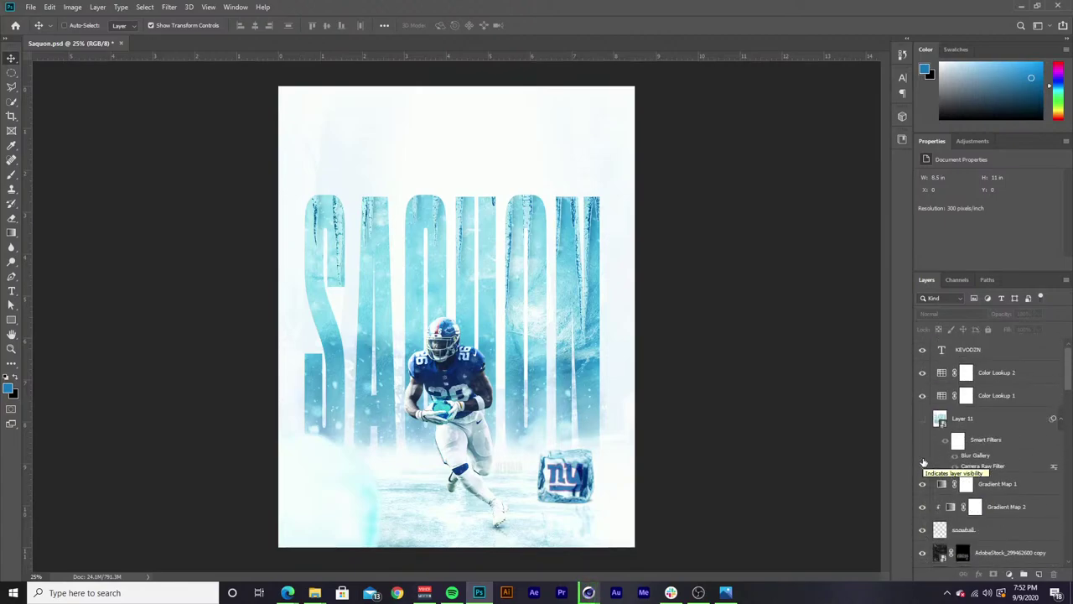
pyautogui.click(923, 396)
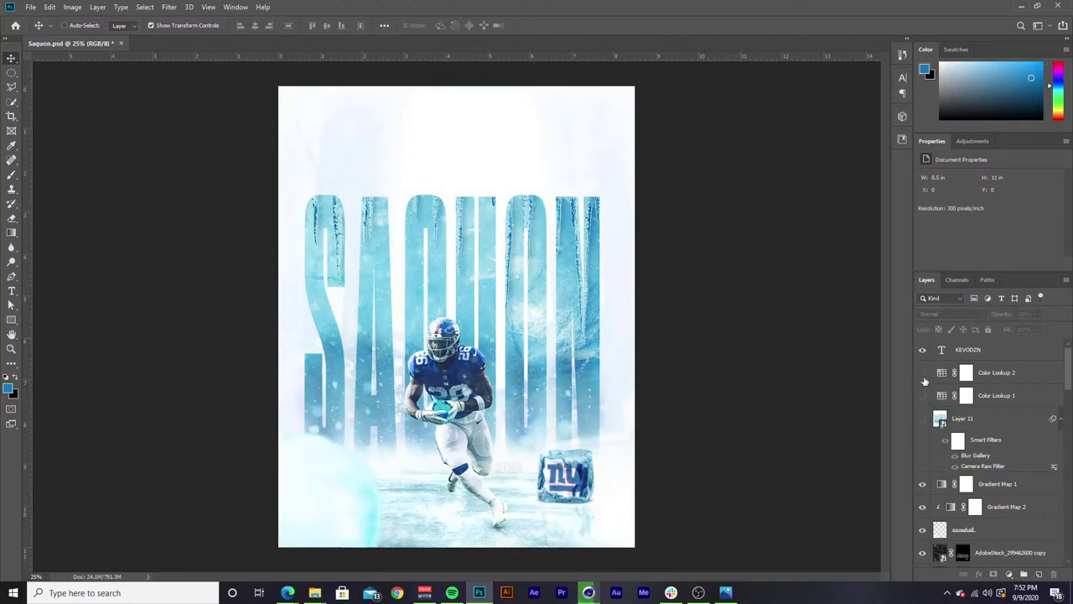
pyautogui.click(923, 396)
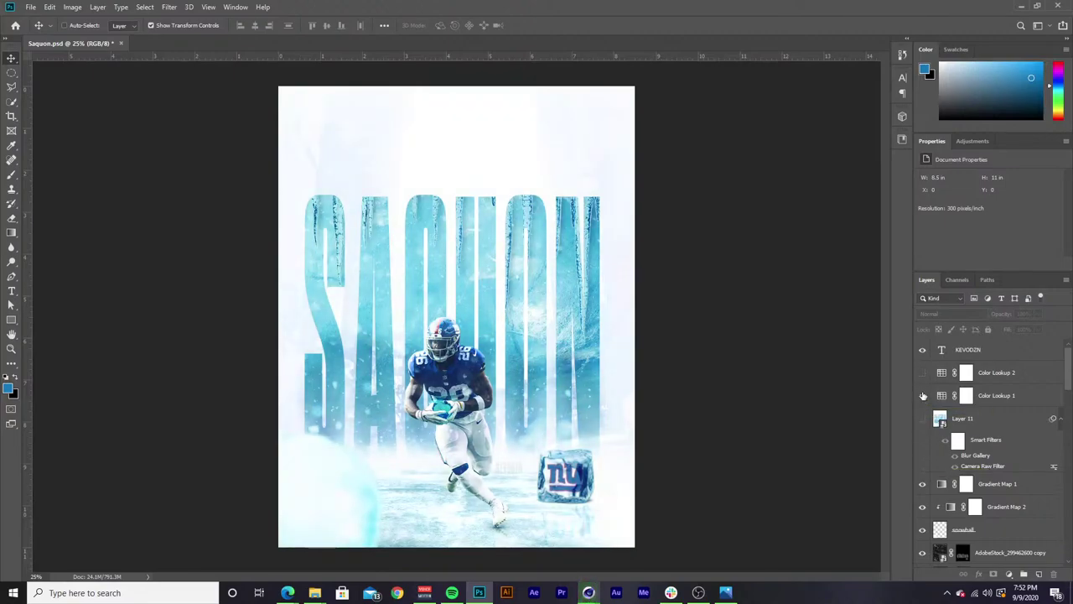
pyautogui.click(924, 396)
pyautogui.click(923, 396)
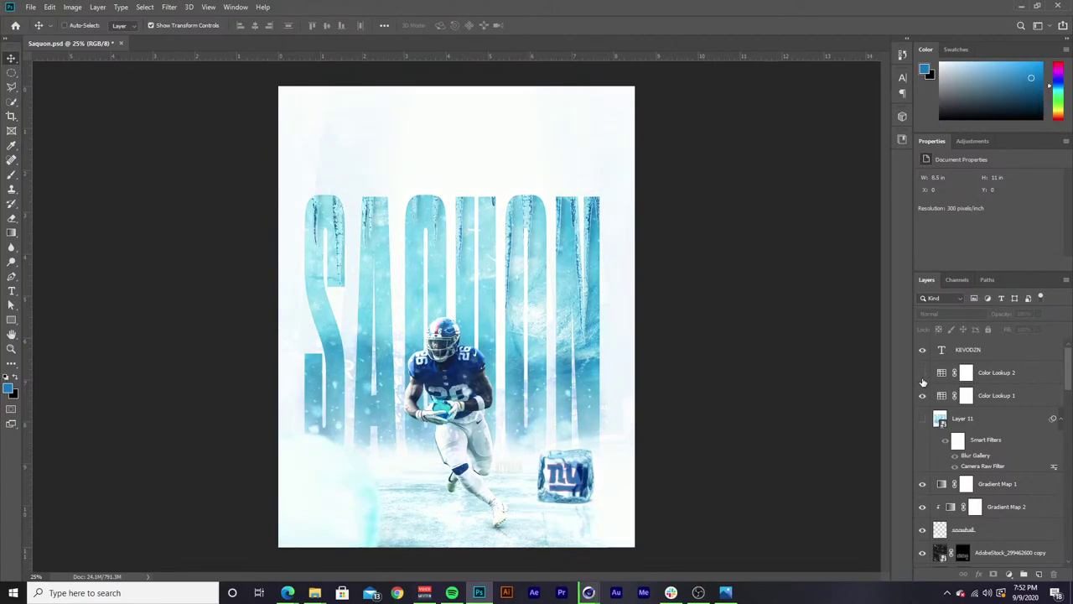
# Hide Gradient Map 1 and Gradient Map 2, and toggle the snowball layer below them off and on.
pyautogui.scroll(-2, 923, 411)
pyautogui.click(922, 438)
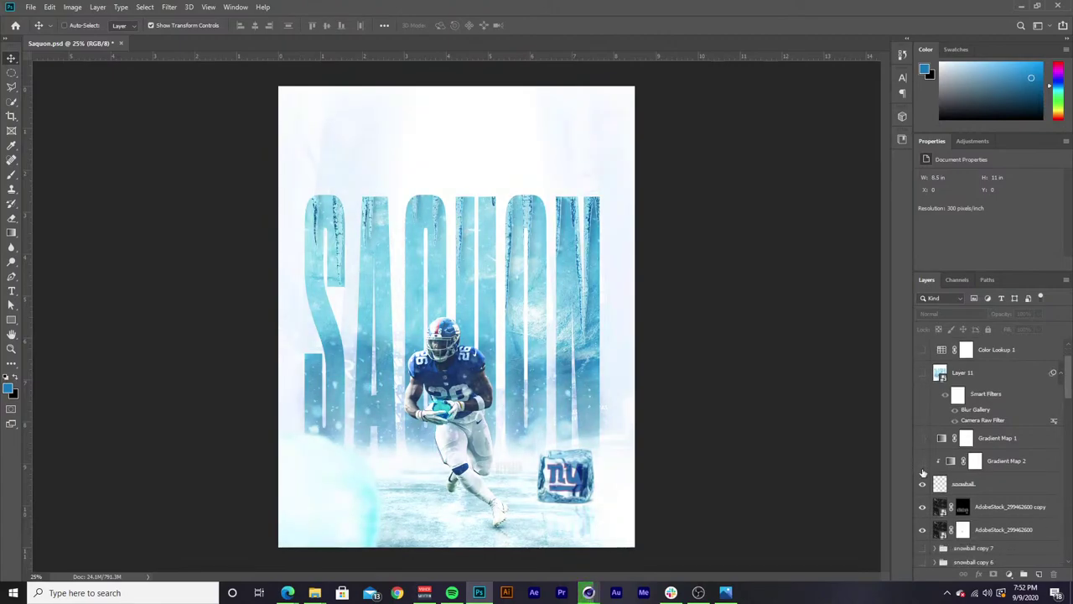
pyautogui.click(923, 461)
pyautogui.click(924, 484)
pyautogui.click(923, 485)
# Toggle the visibility of the ice cube copy and ice cube copy 2 layers to compare what each contributes.
pyautogui.scroll(-6, 922, 443)
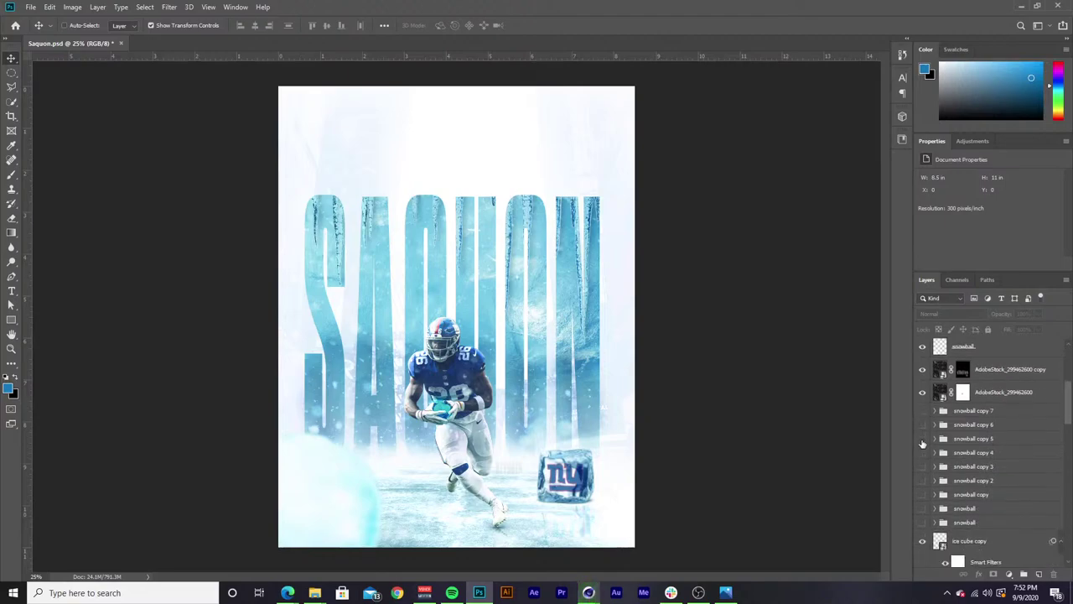
pyautogui.scroll(-3, 922, 445)
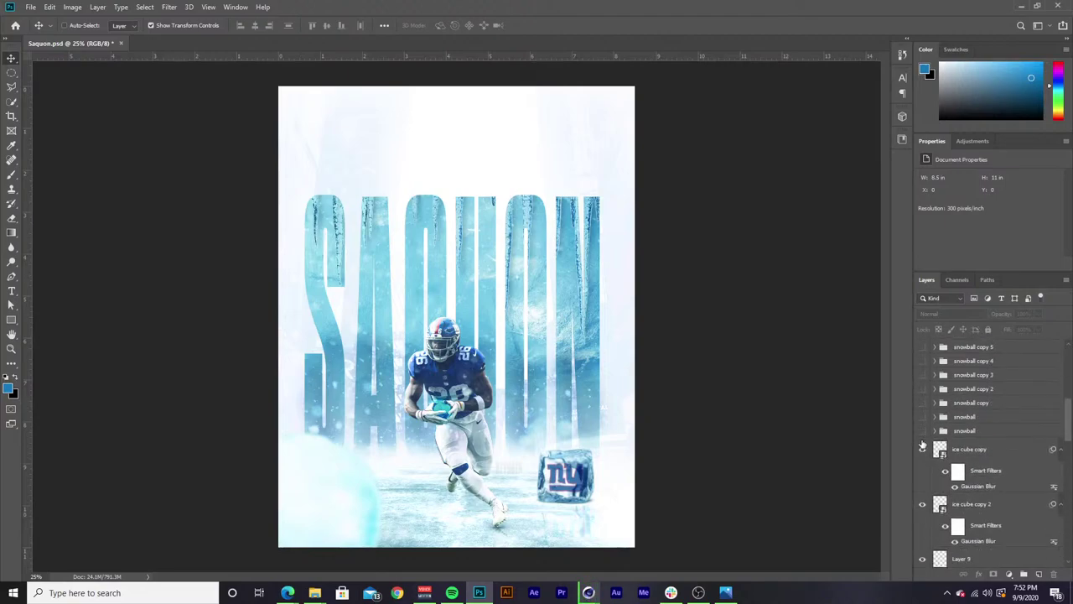
pyautogui.scroll(-2, 923, 445)
pyautogui.click(922, 406)
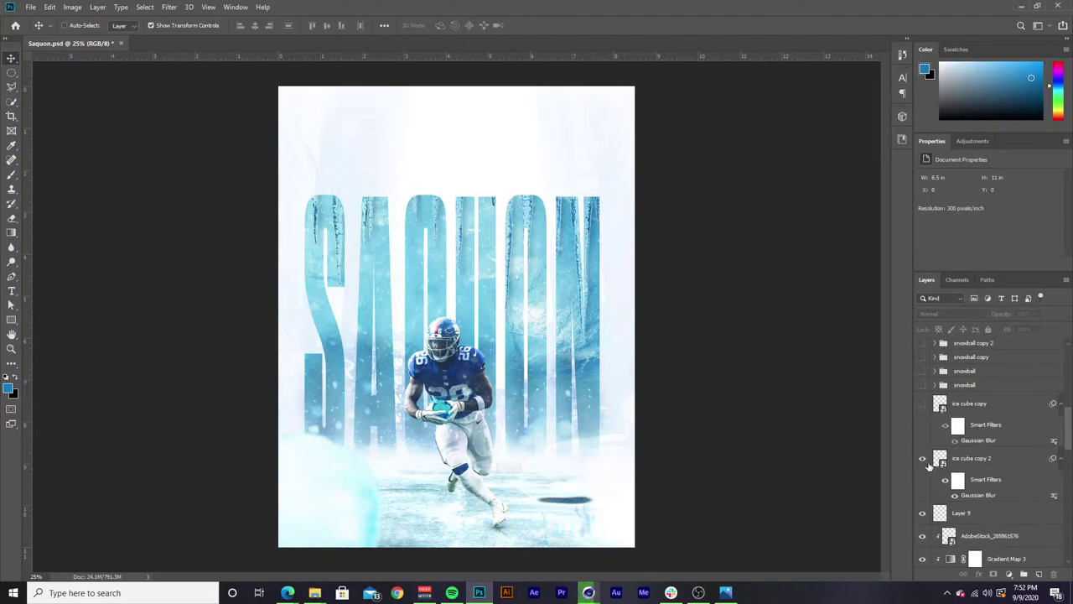
pyautogui.click(923, 459)
pyautogui.click(923, 460)
pyautogui.click(923, 405)
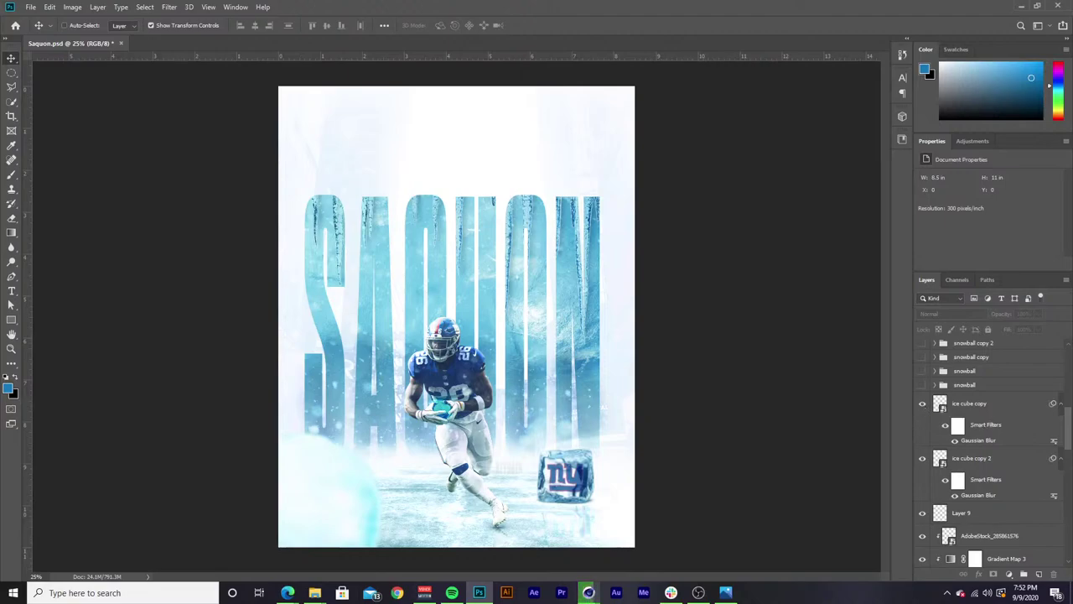
# Look through the poster's lower layers, from ice cube copy 2 and the football layers down to the saquon and ice layers.
pyautogui.click(288, 593)
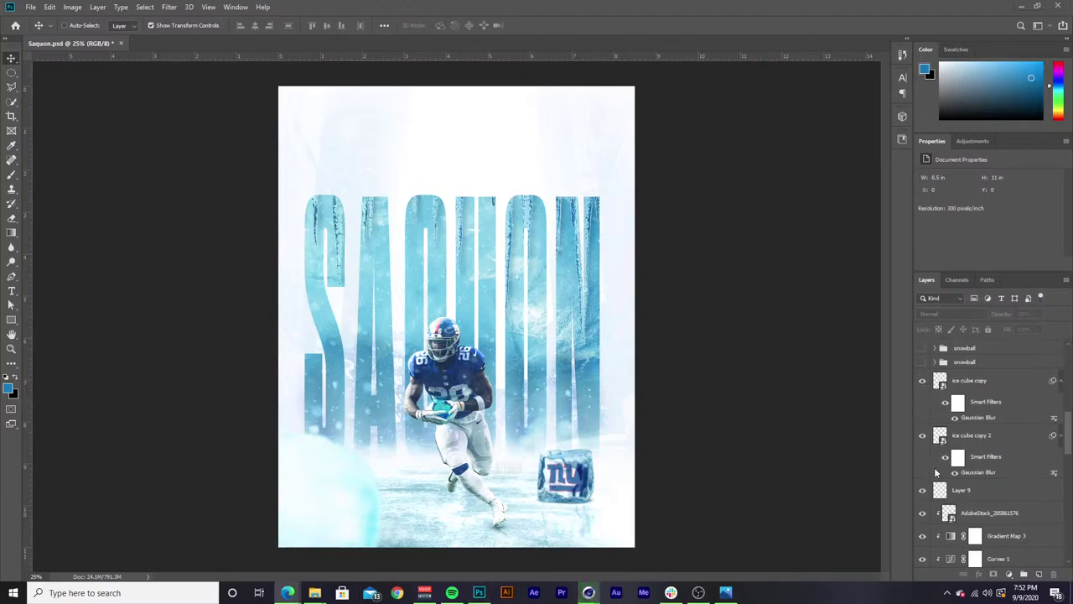
pyautogui.scroll(-3, 931, 458)
pyautogui.click(923, 470)
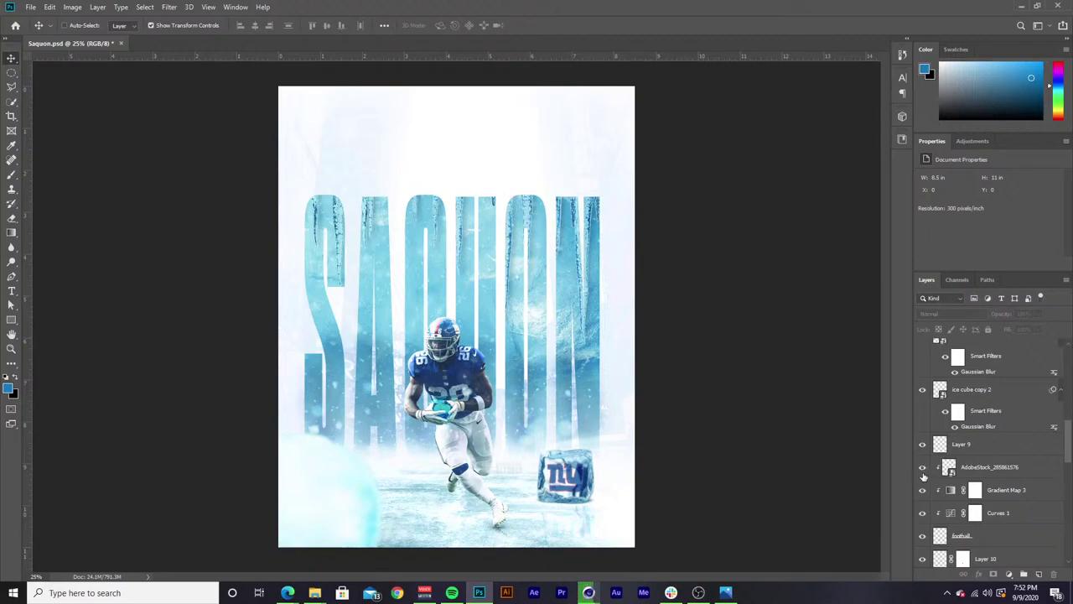
pyautogui.scroll(-1, 925, 482)
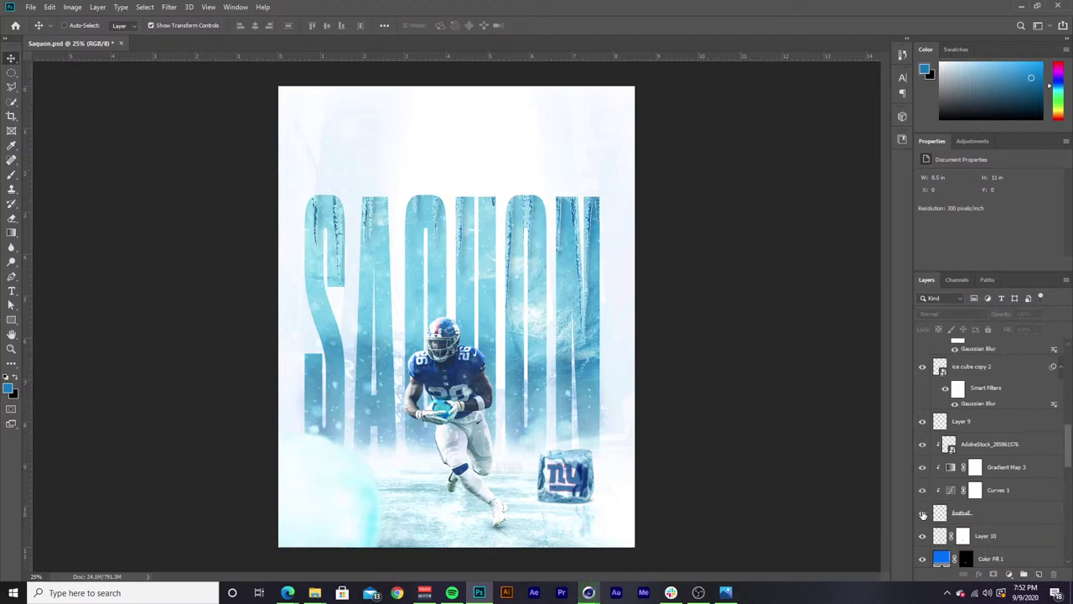
pyautogui.click(922, 490)
pyautogui.scroll(-5, 923, 498)
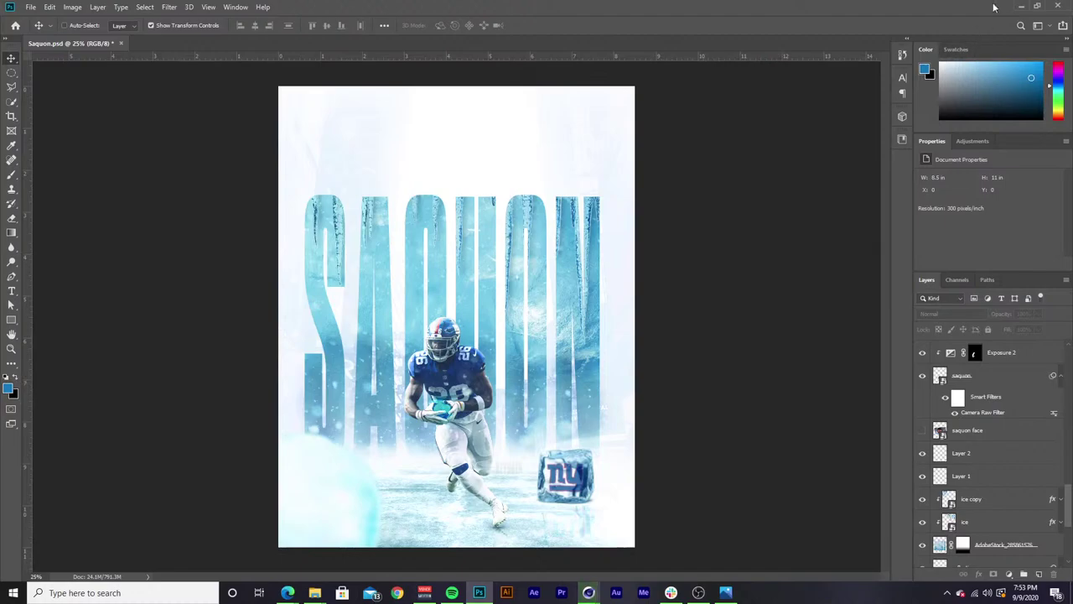
# Close Photoshop with the Saquon poster and replay the rendered frames from the beginning of the range in Cinema 4D's Picture Viewer.
pyautogui.click(1057, 6)
pyautogui.click(533, 220)
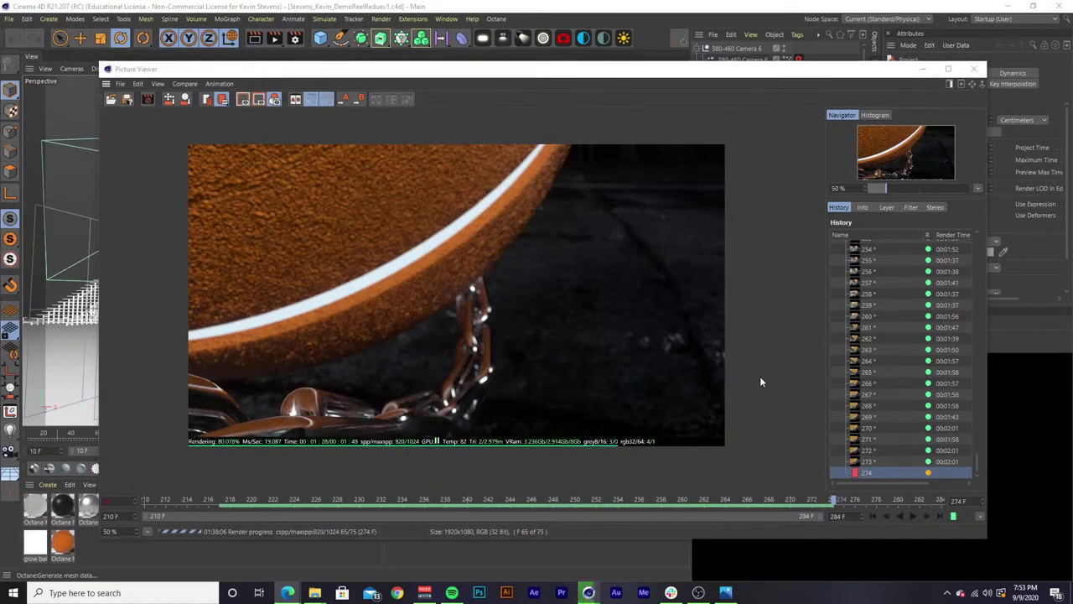
pyautogui.moveTo(794, 499); pyautogui.dragTo(251, 499)
pyautogui.click(910, 516)
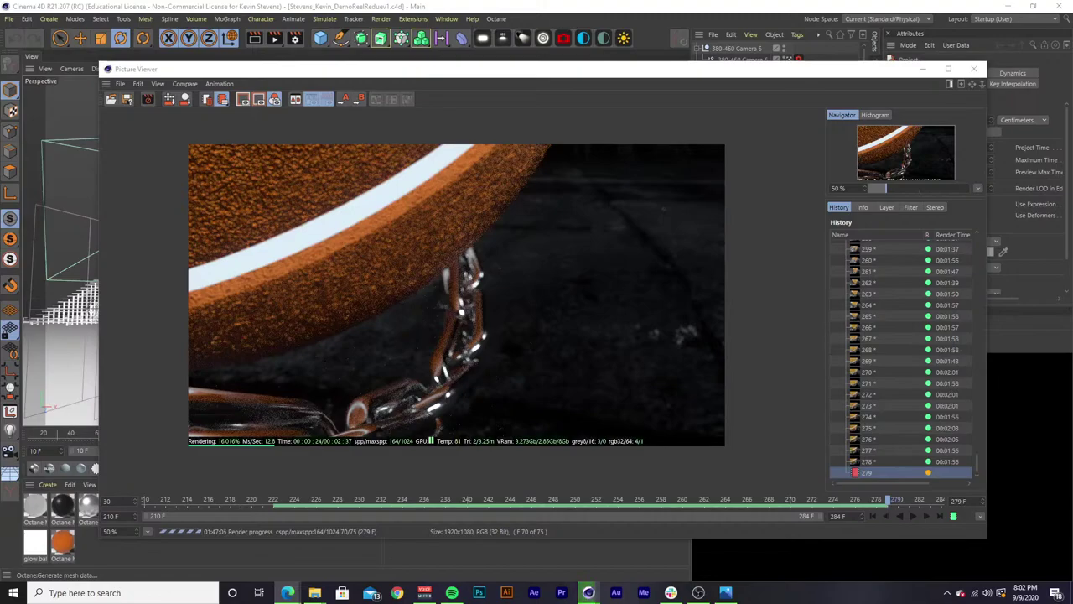
# Minimize the Cinema 4D windows and close the Photos window showing the Black Panther wallpaper.
pyautogui.press('super+Down')
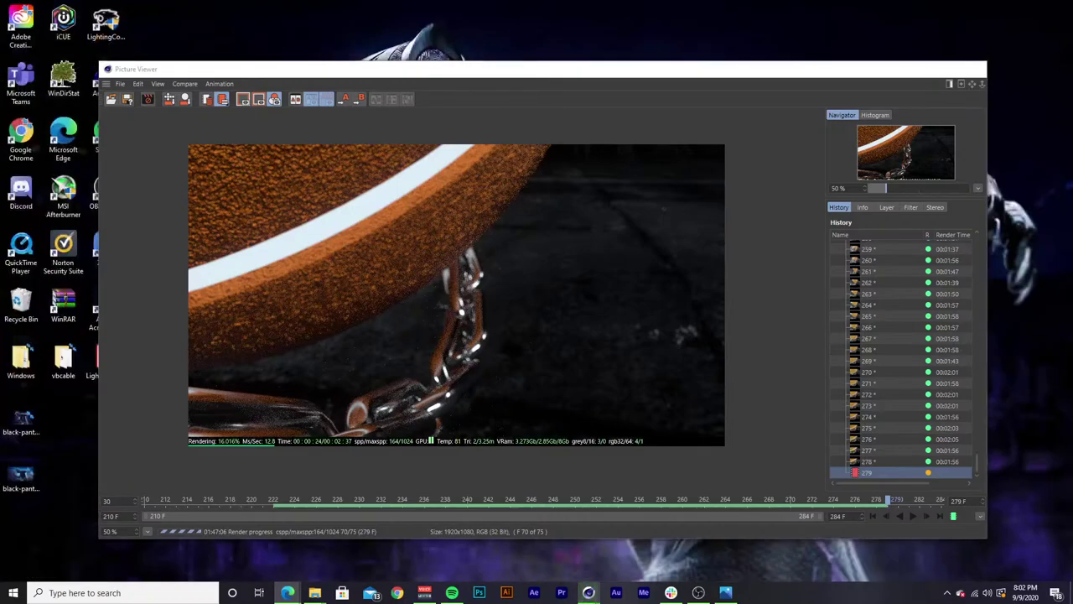
pyautogui.hotkey('alt', 'Tab')
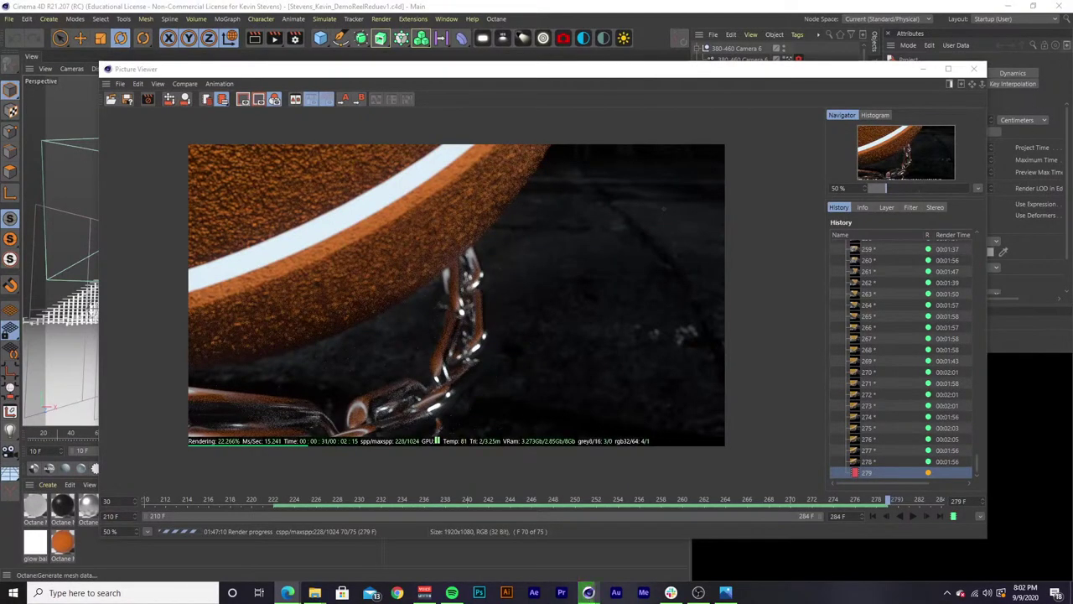
pyautogui.click(1010, 7)
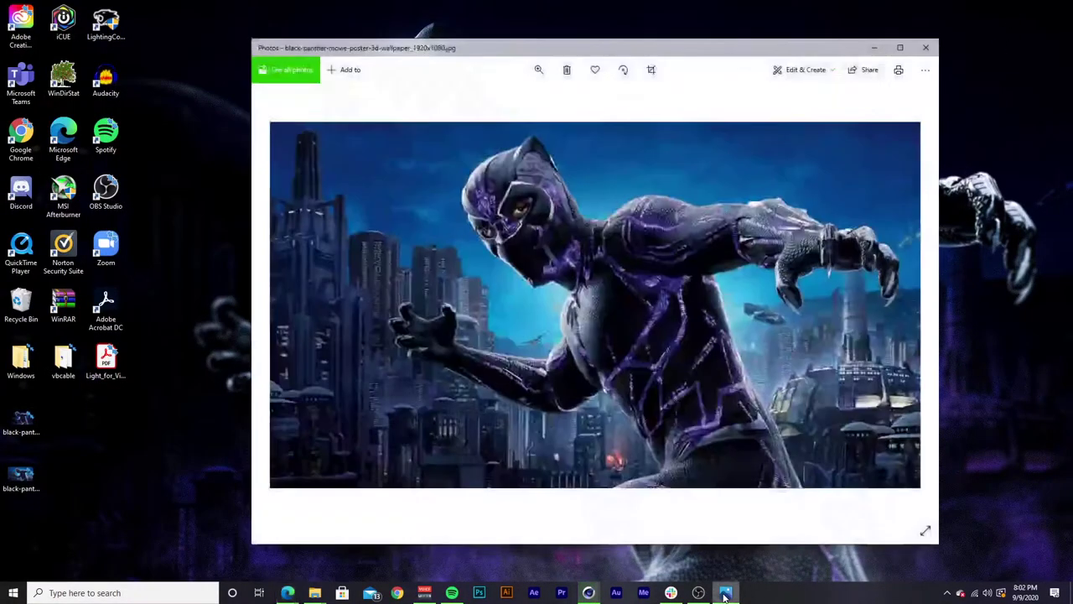
pyautogui.moveTo(690, 53); pyautogui.dragTo(646, 56)
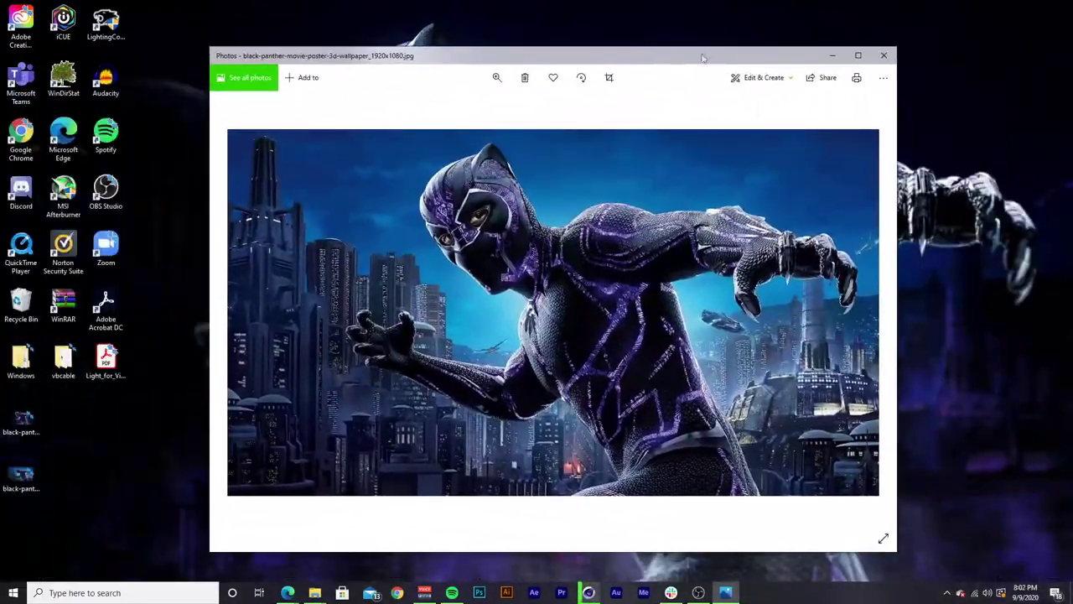
pyautogui.click(887, 57)
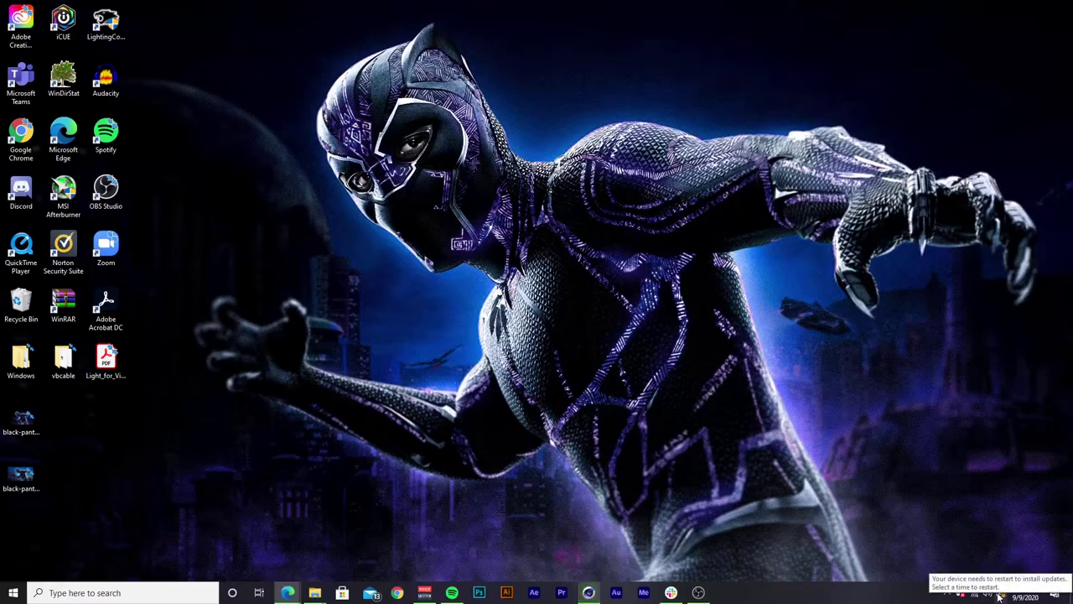
# View the rendered frames Beauty_Cam_3_210-284_0282.png and Beauty_Cam_3_210-284_0269.png in Photos, closing the viewer after each check.
pyautogui.hotkey('alt', 'Tab')
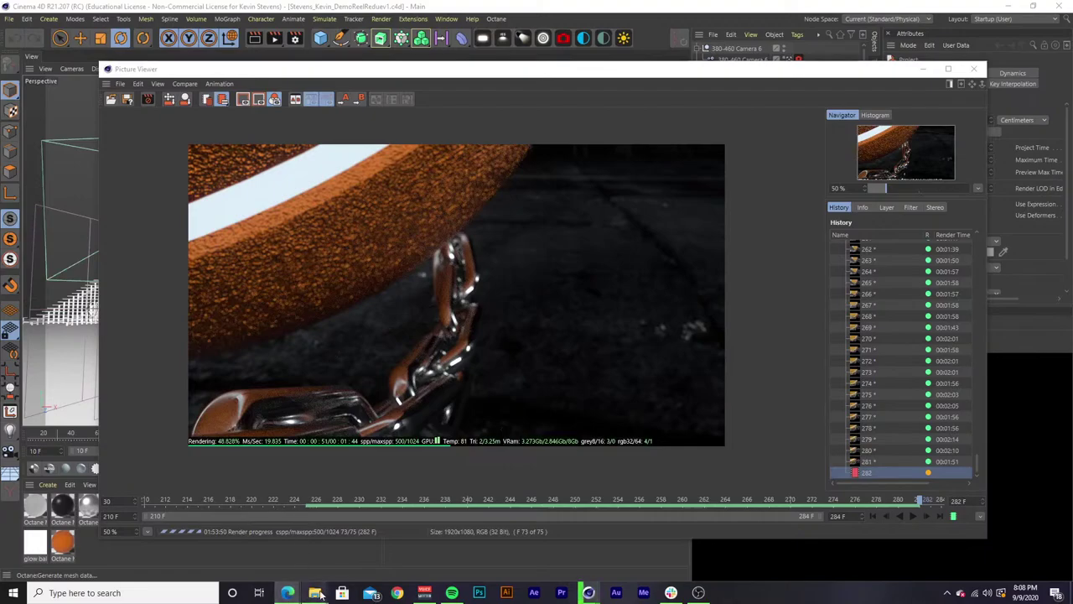
pyautogui.moveTo(315, 593)
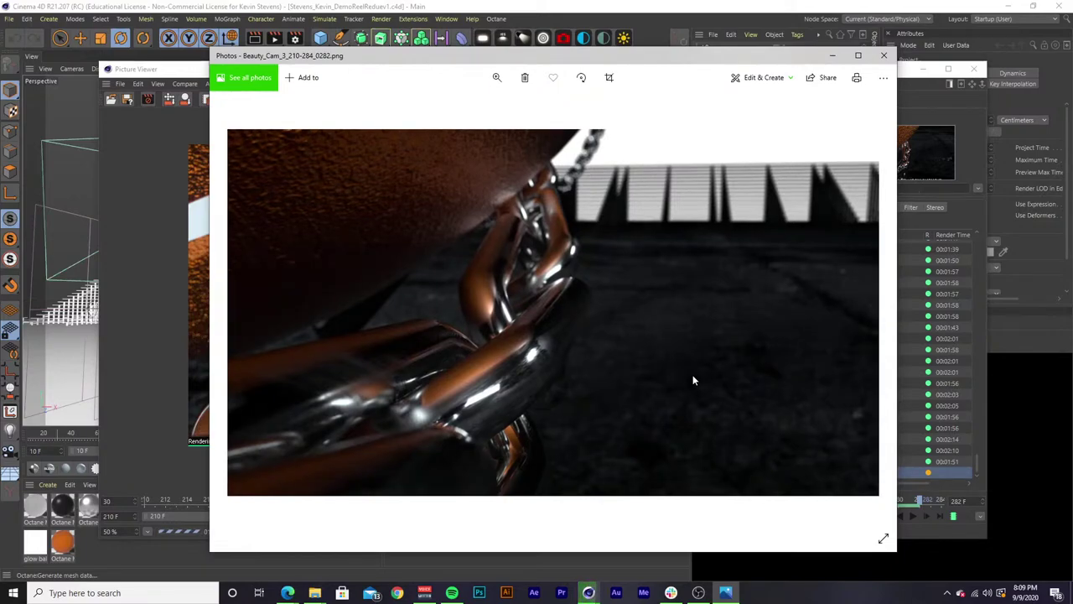
pyautogui.click(884, 55)
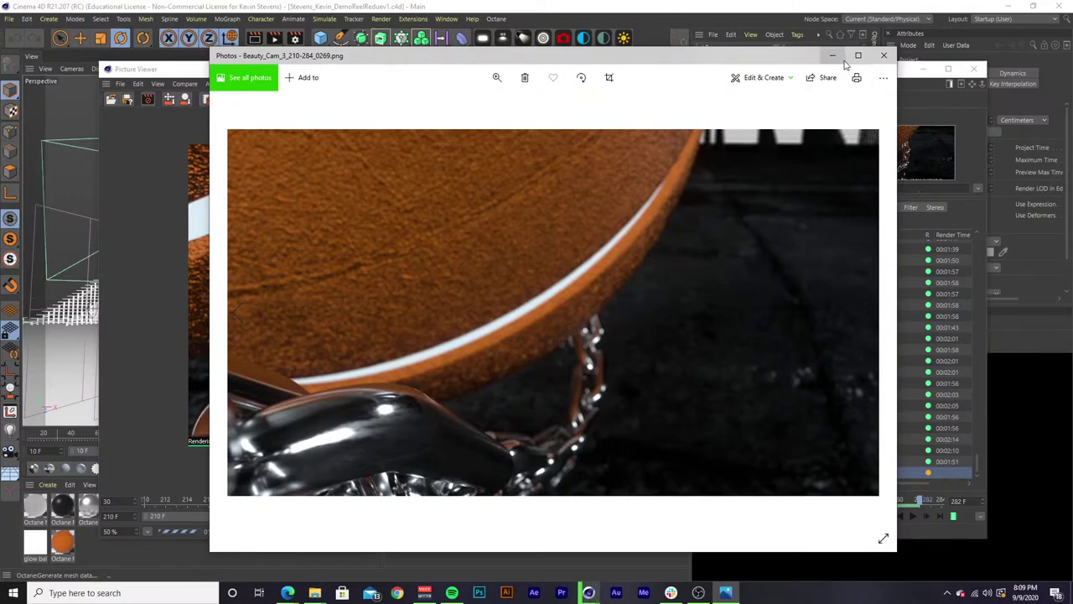
pyautogui.click(884, 56)
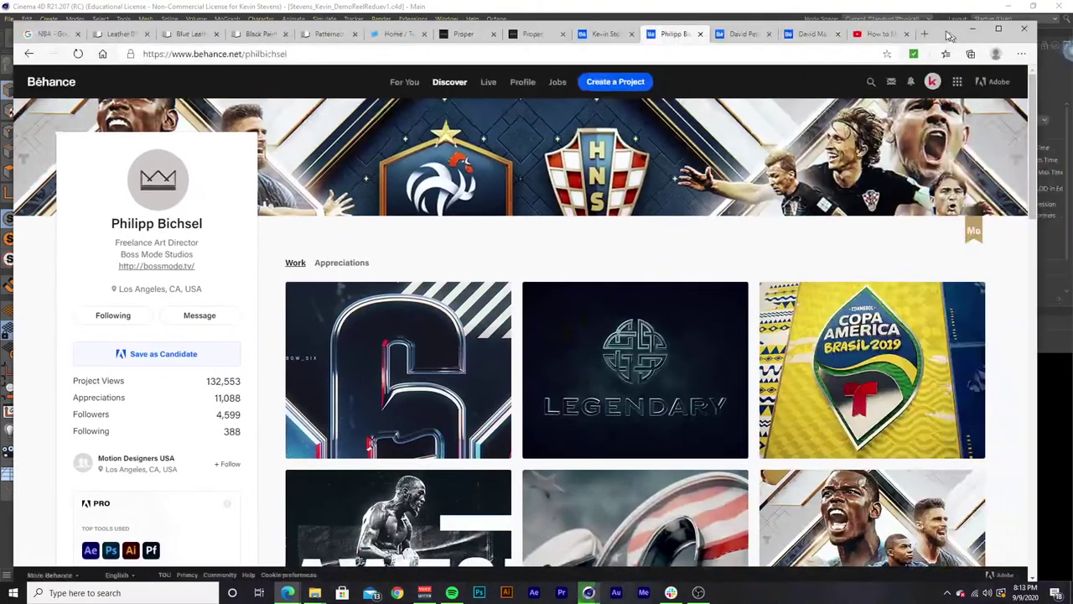
# Switch to the browser and look through the project gallery on the Boss Mode Studios art director's Behance profile.
pyautogui.doubleClick(973, 22)
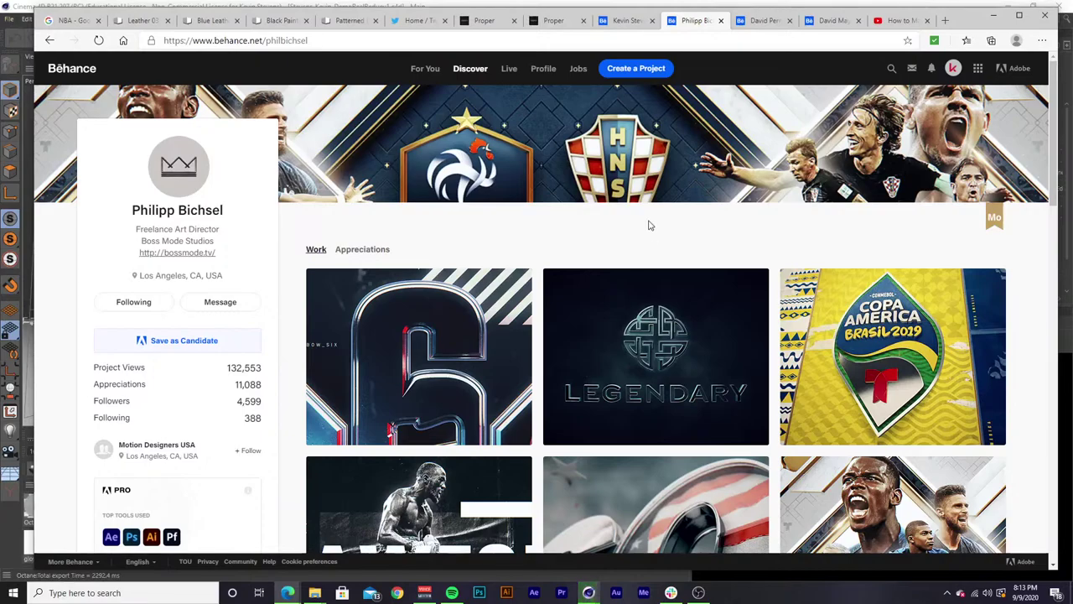
pyautogui.scroll(-2, 648, 225)
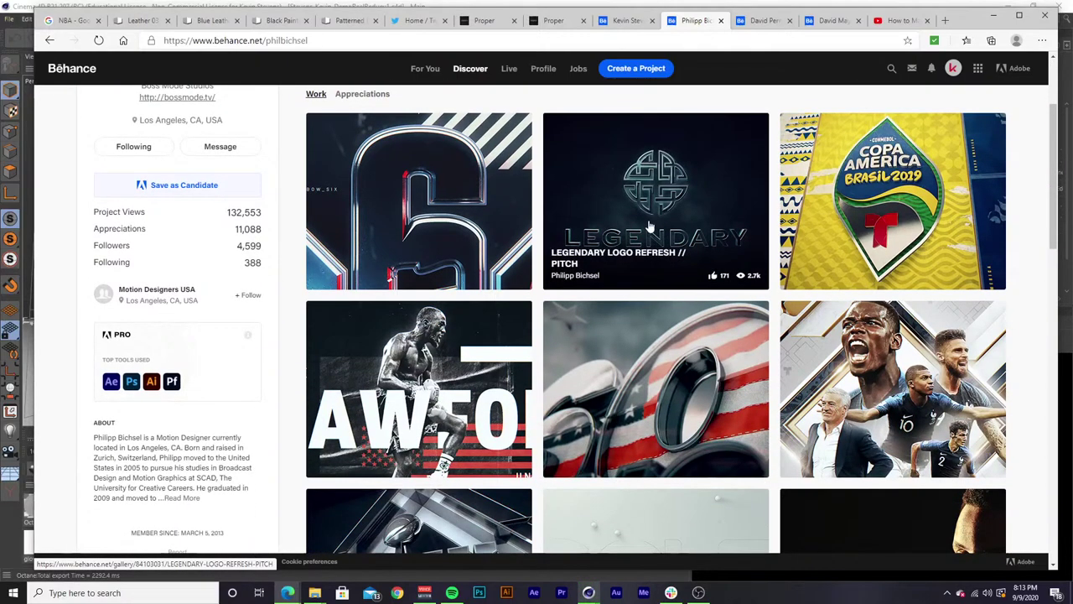
pyautogui.scroll(-3, 648, 225)
pyautogui.scroll(2, 648, 227)
pyautogui.scroll(-3, 649, 225)
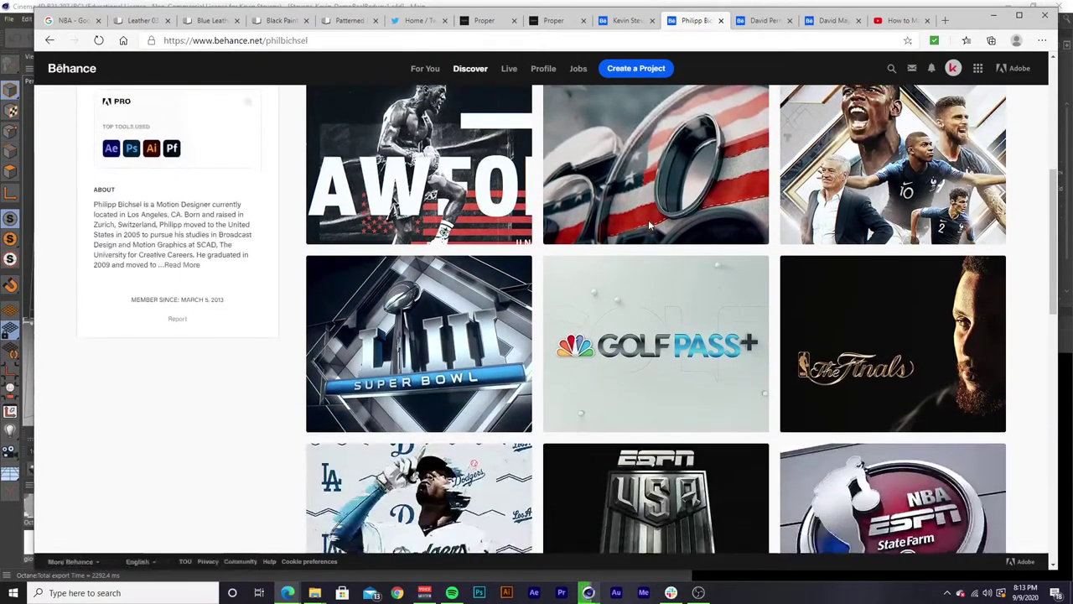
pyautogui.scroll(2, 648, 225)
pyautogui.scroll(-3, 648, 225)
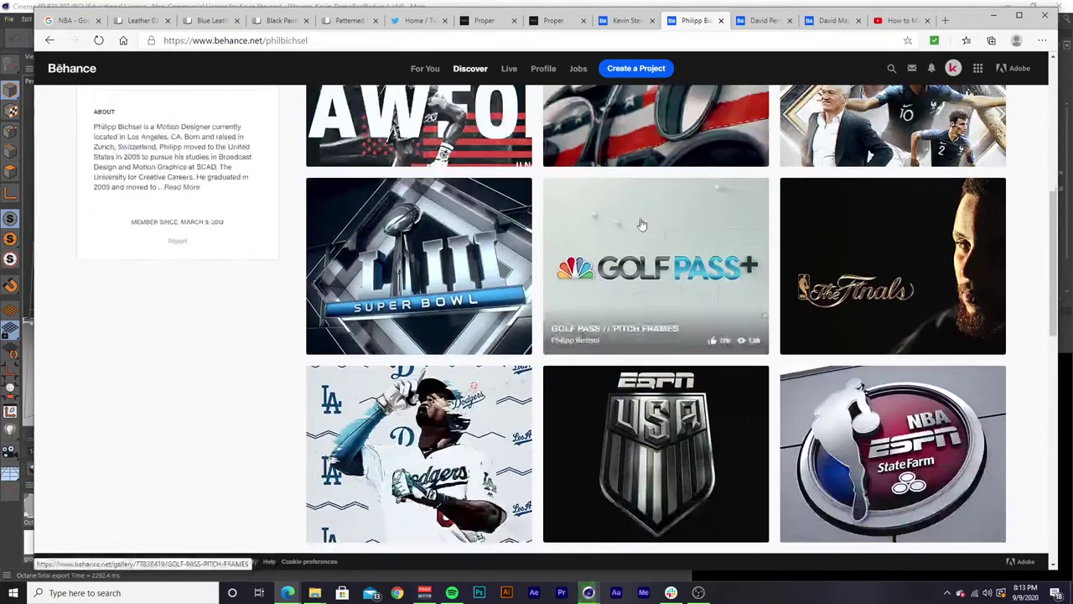
pyautogui.scroll(-1, 455, 235)
pyautogui.scroll(-5, 455, 235)
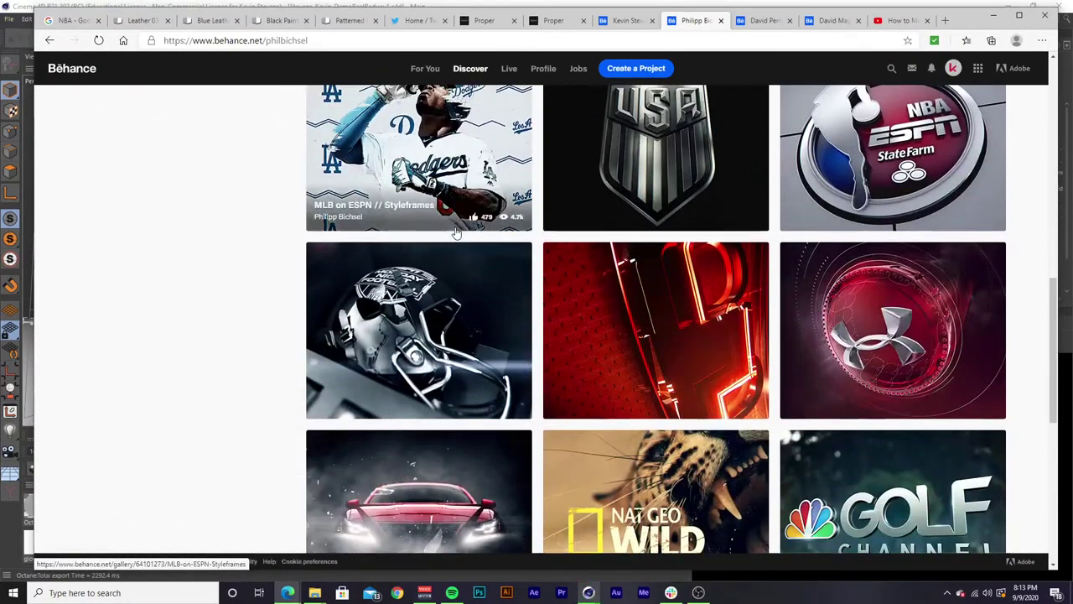
pyautogui.scroll(-1, 455, 234)
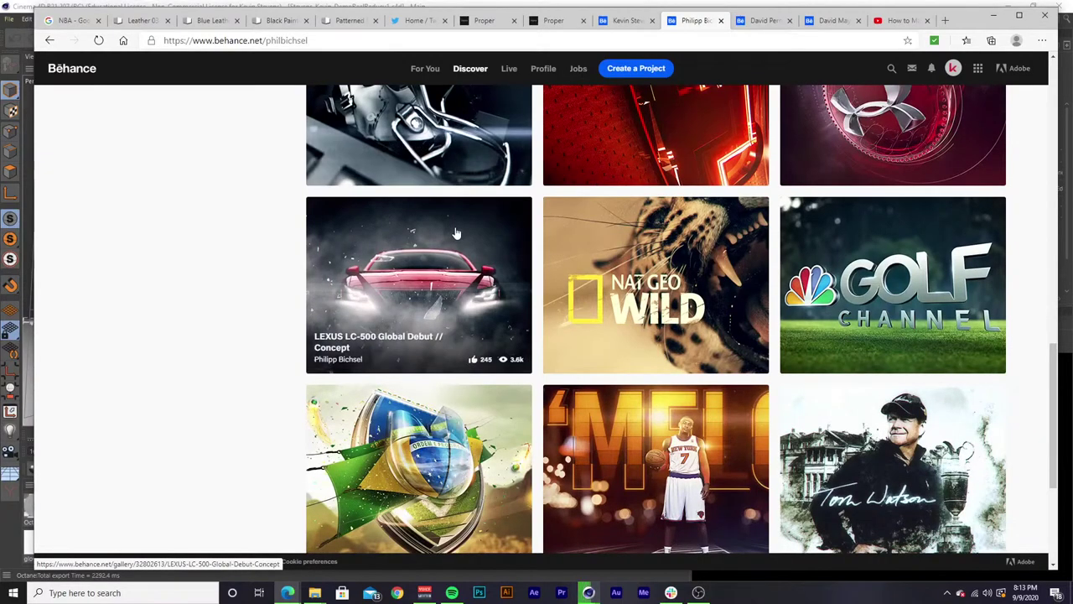
pyautogui.scroll(3, 456, 233)
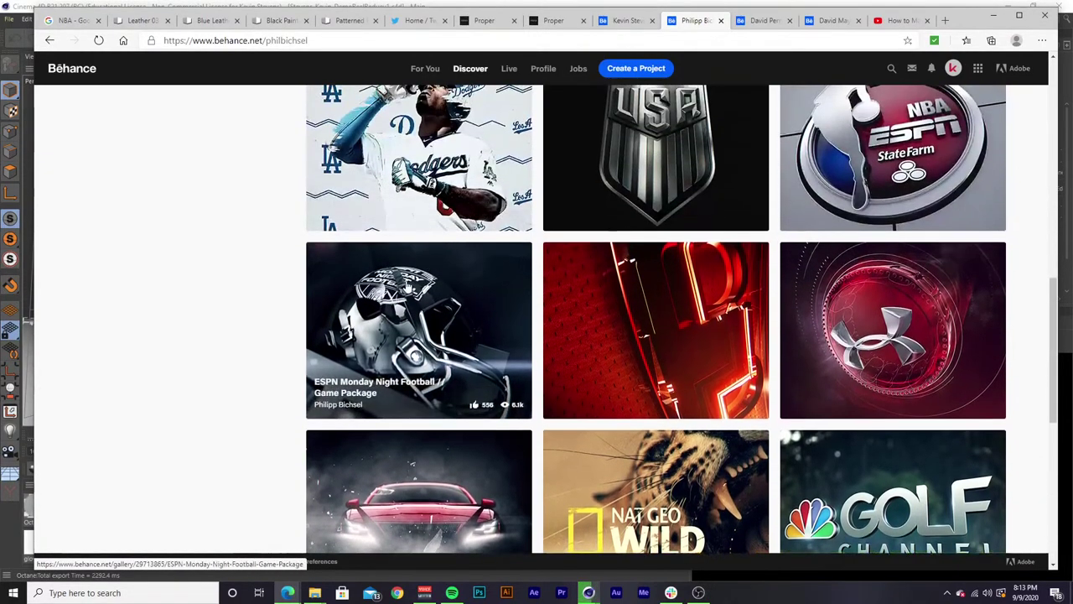
# Open the ESPN Monday Night Football // Game Package project, review it from the logo development to the pitch frames, and close it.
pyautogui.click(409, 287)
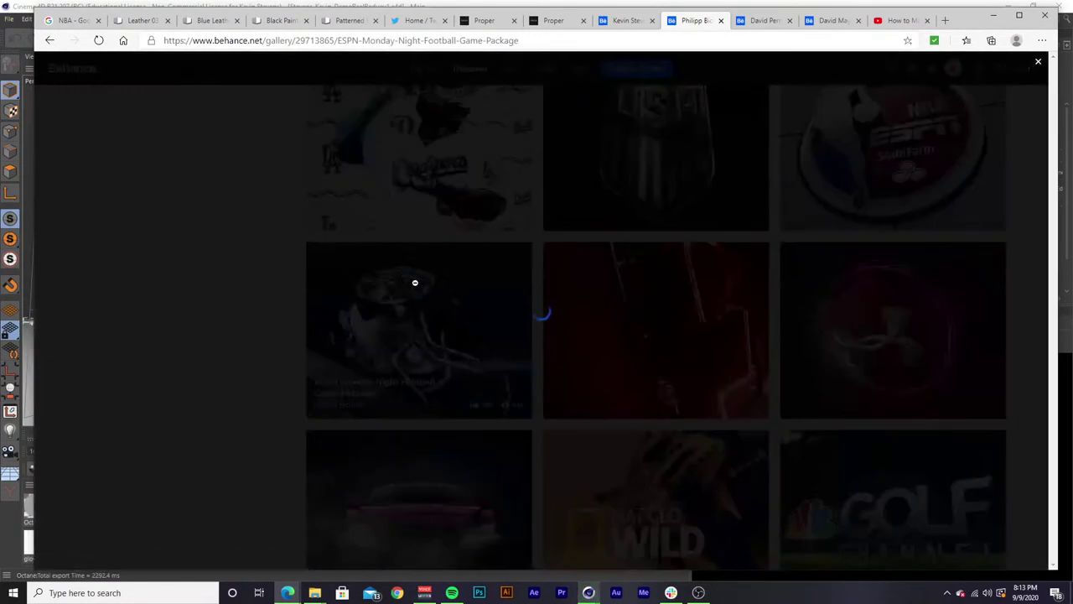
pyautogui.scroll(-3, 528, 330)
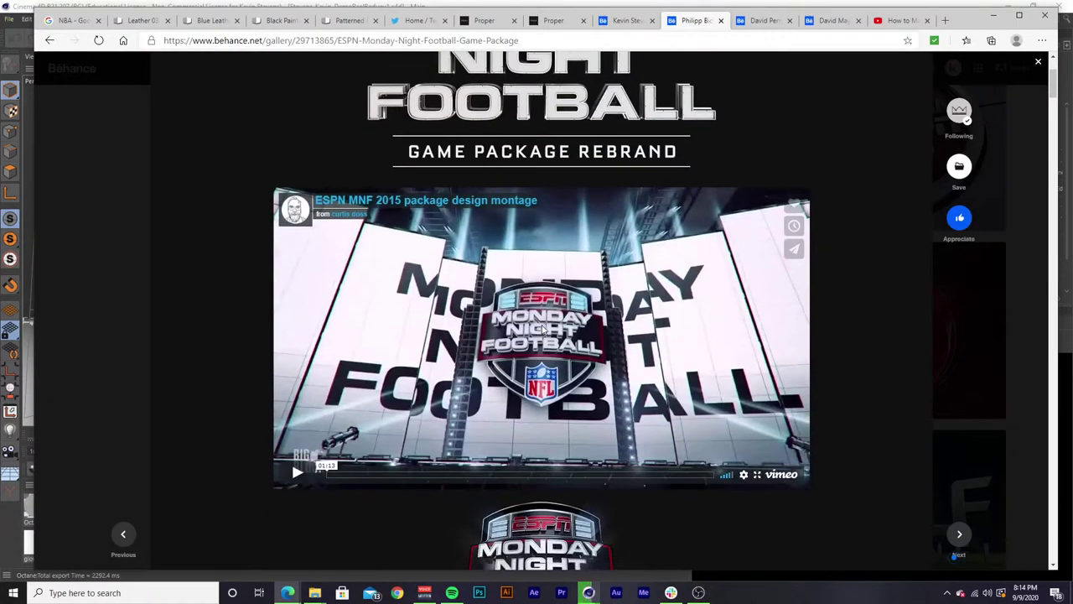
pyautogui.scroll(-8, 543, 330)
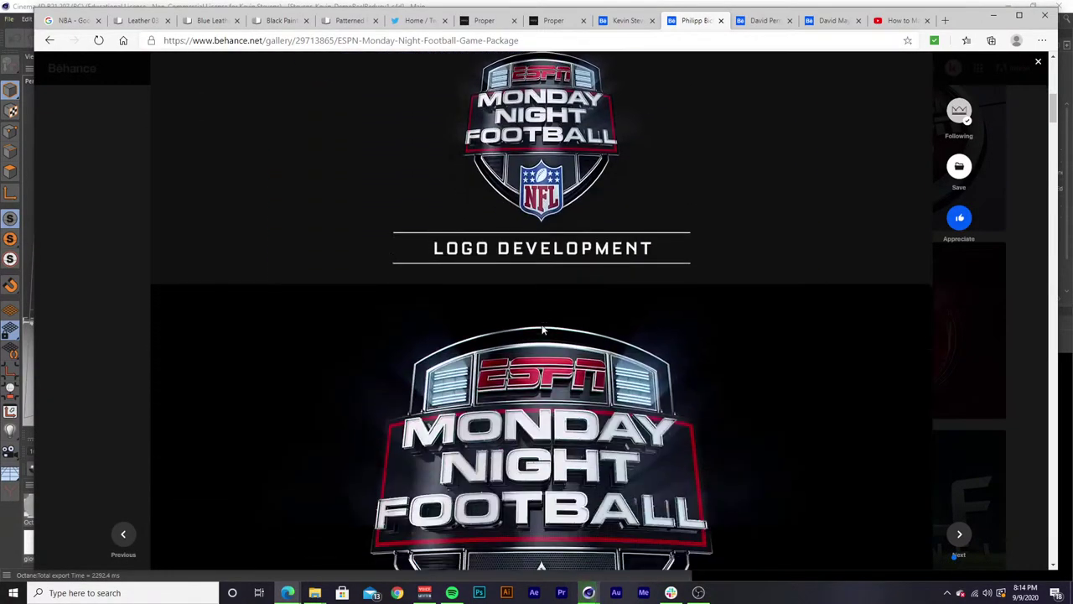
pyautogui.scroll(-10, 543, 330)
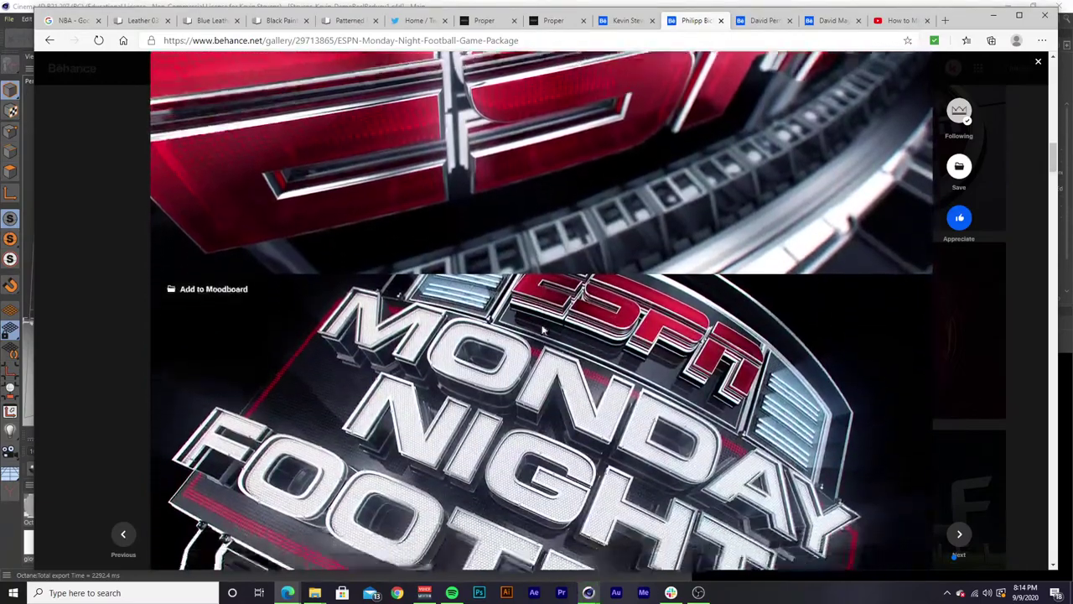
pyautogui.scroll(-12, 542, 330)
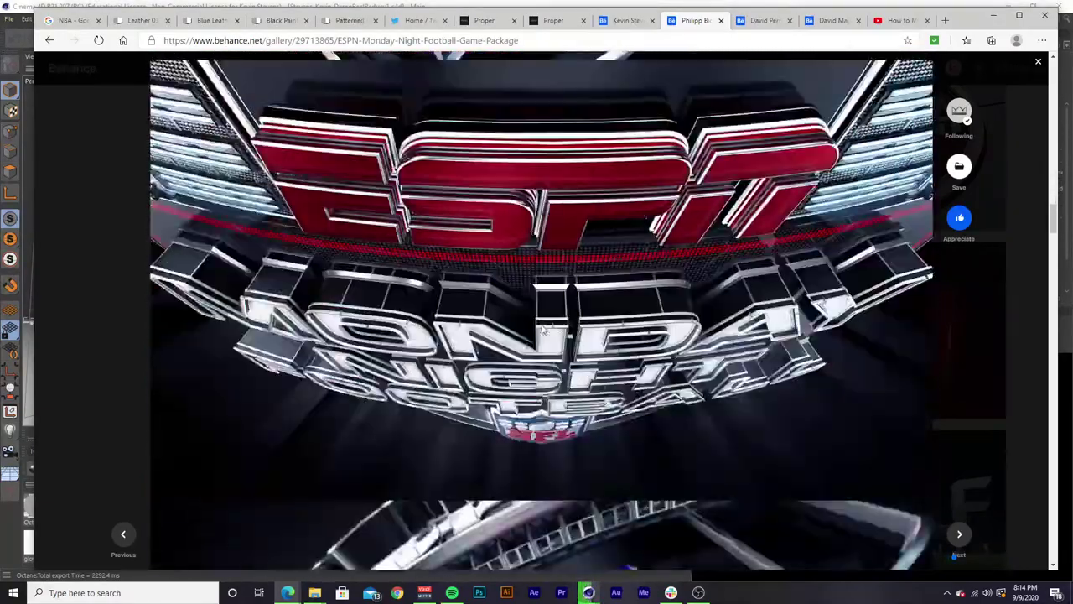
pyautogui.scroll(-10, 544, 331)
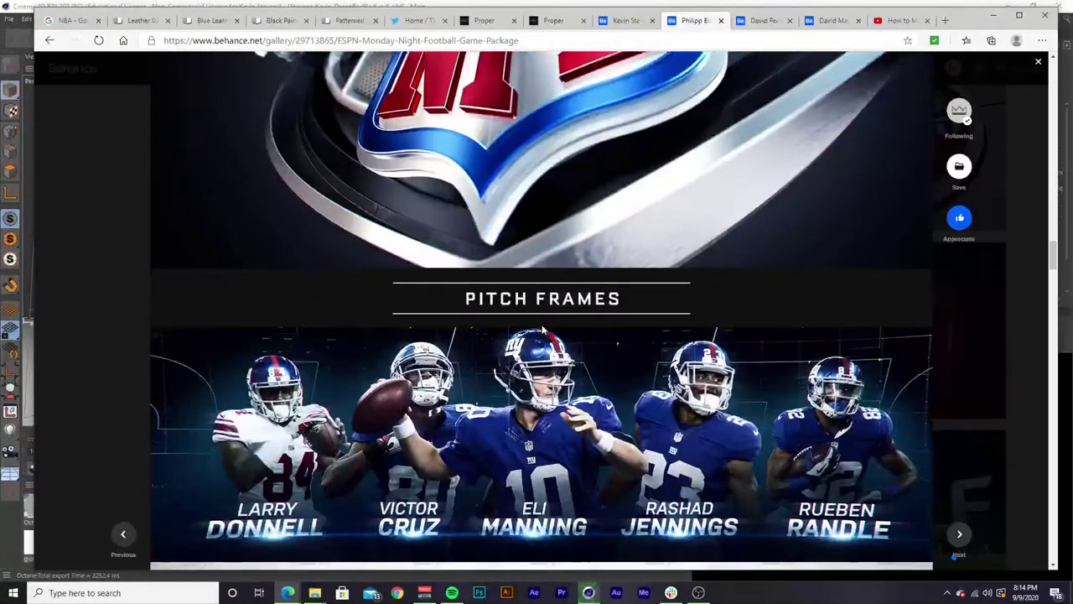
pyautogui.scroll(2, 541, 321)
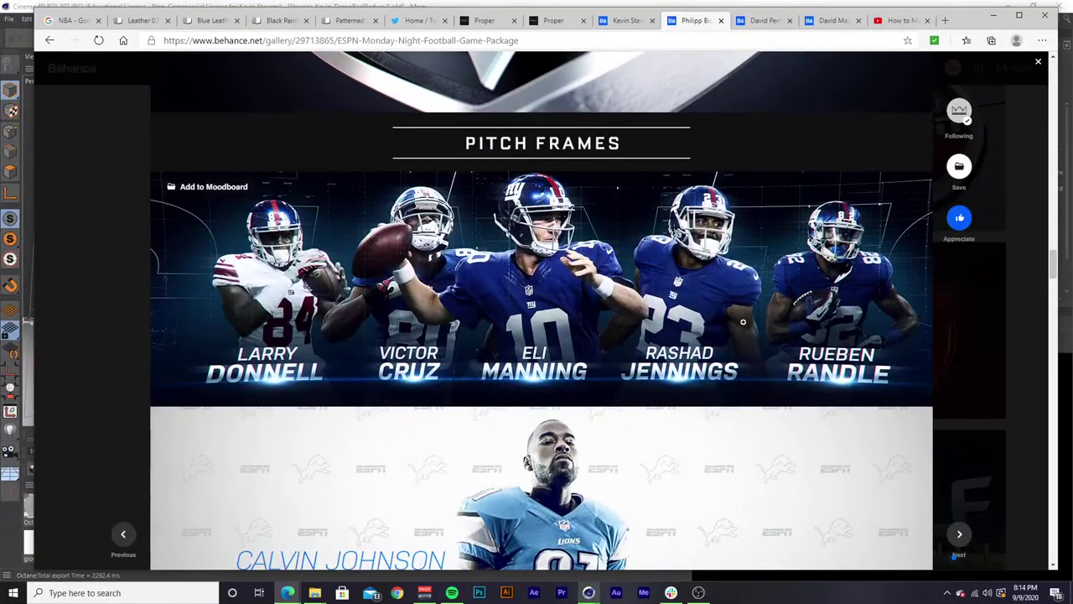
pyautogui.click(1024, 344)
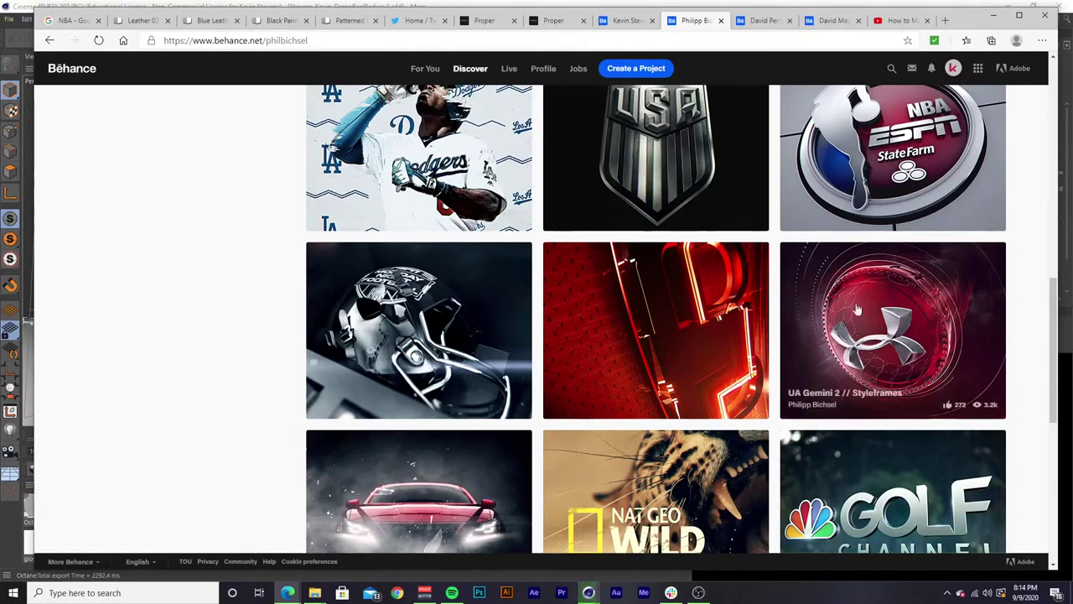
# Switch to the KROPYL designer's Behance profile and open the REEL 2017 // KROPYL project to view its reel and description.
pyautogui.scroll(4, 745, 290)
pyautogui.scroll(3, 501, 367)
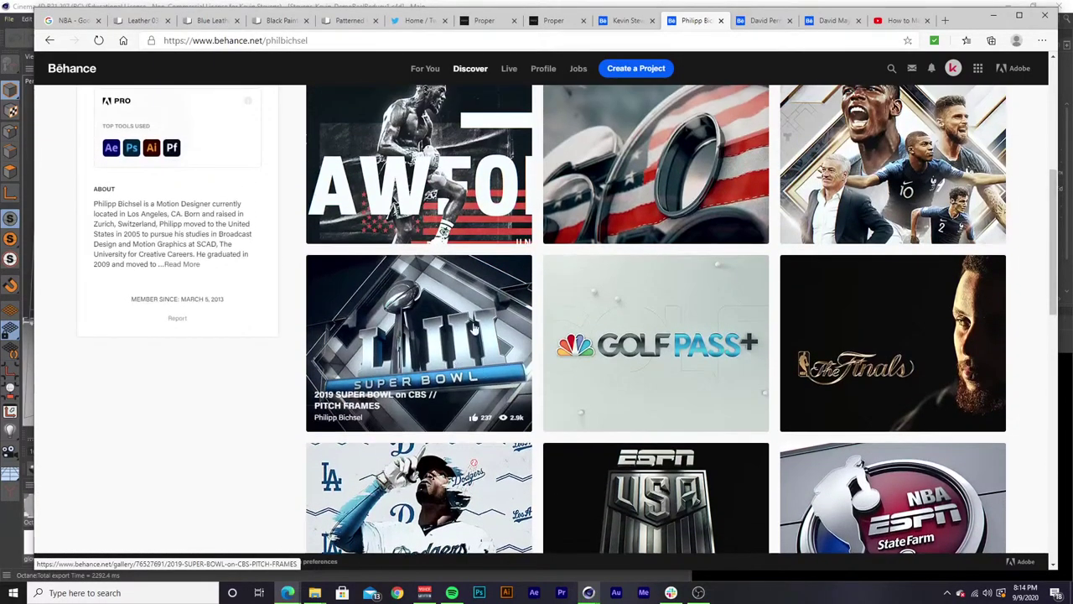
pyautogui.scroll(2, 480, 226)
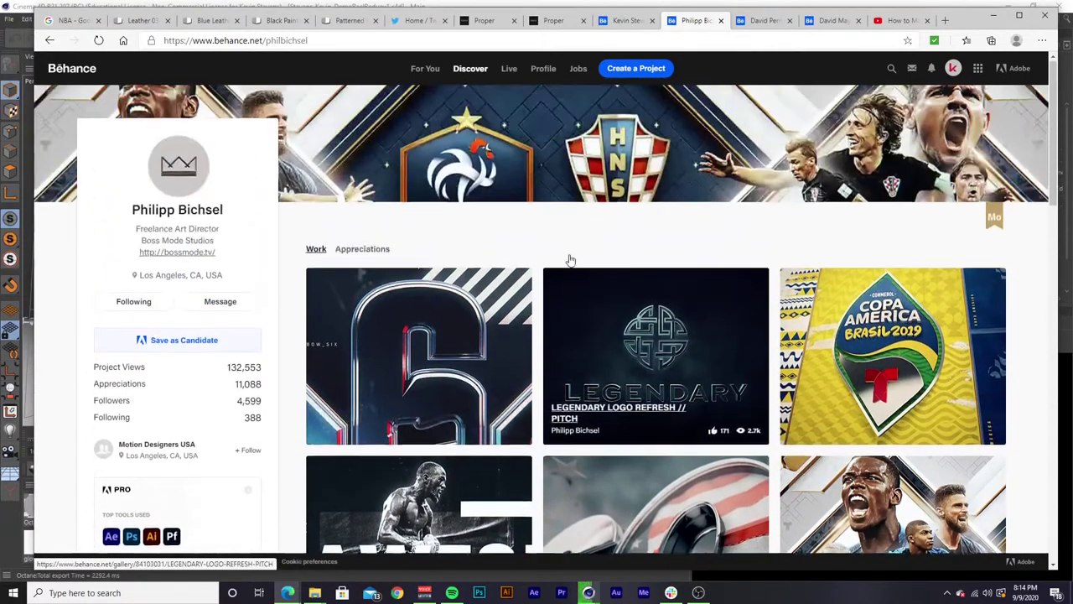
pyautogui.hotkey('ctrl', 'Tab')
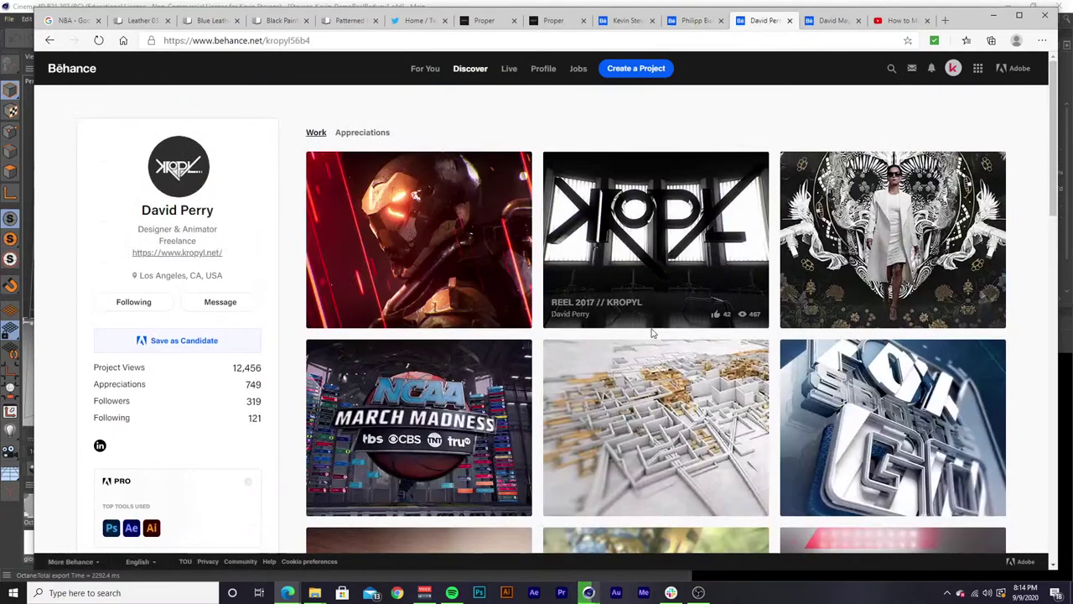
pyautogui.click(677, 216)
pyautogui.scroll(-2, 545, 361)
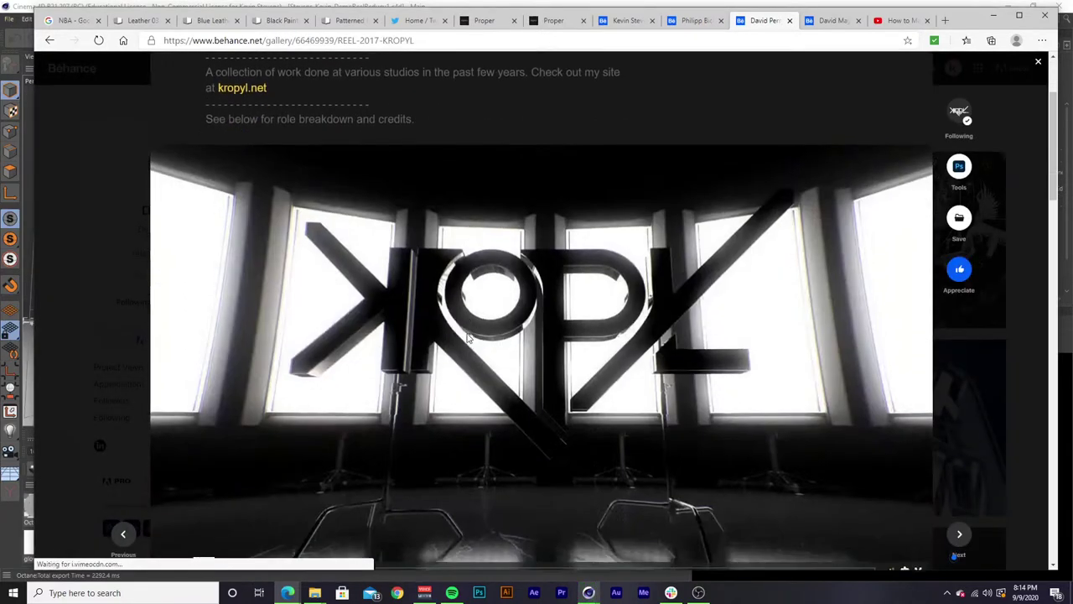
pyautogui.scroll(-2, 469, 335)
pyautogui.scroll(2, 468, 335)
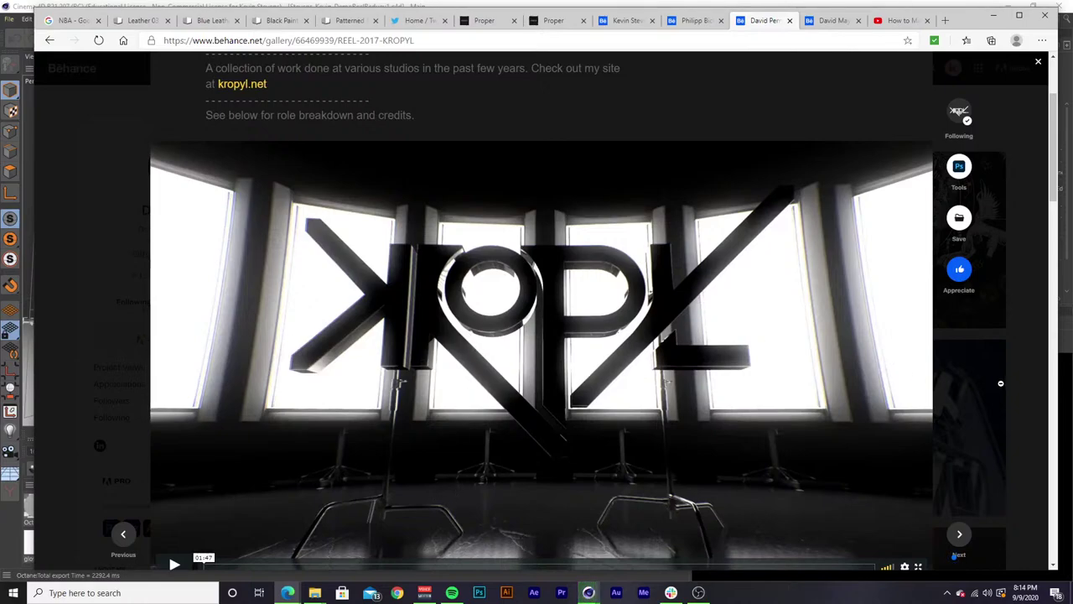
# Close the REEL 2017 // KROPYL project and look through the designer's gallery down to the MLB ON TBS // TBS project.
pyautogui.click(1015, 381)
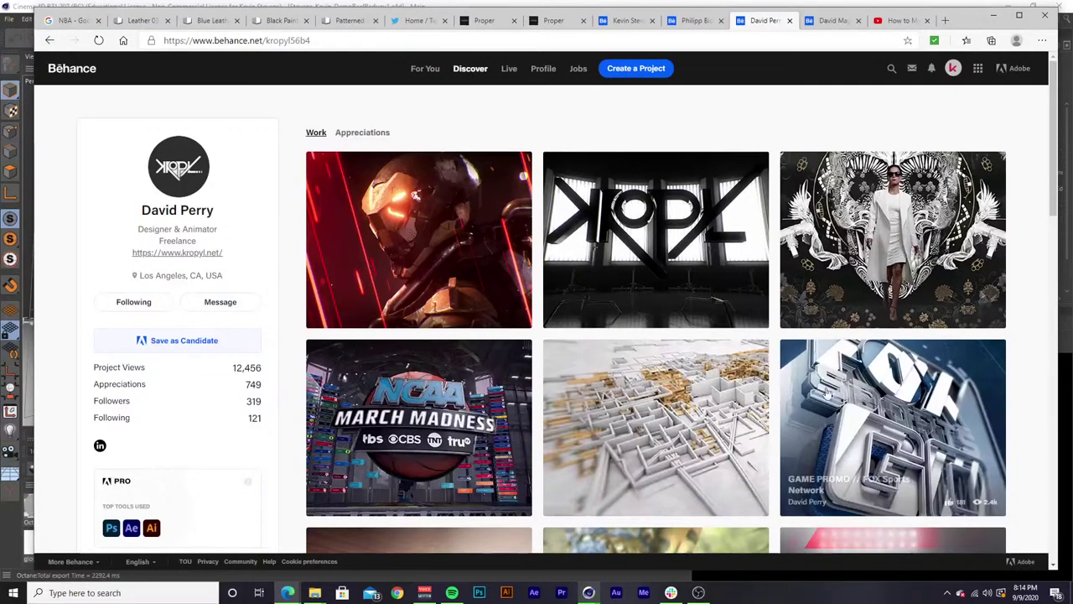
pyautogui.scroll(-1, 1015, 382)
pyautogui.scroll(-3, 590, 336)
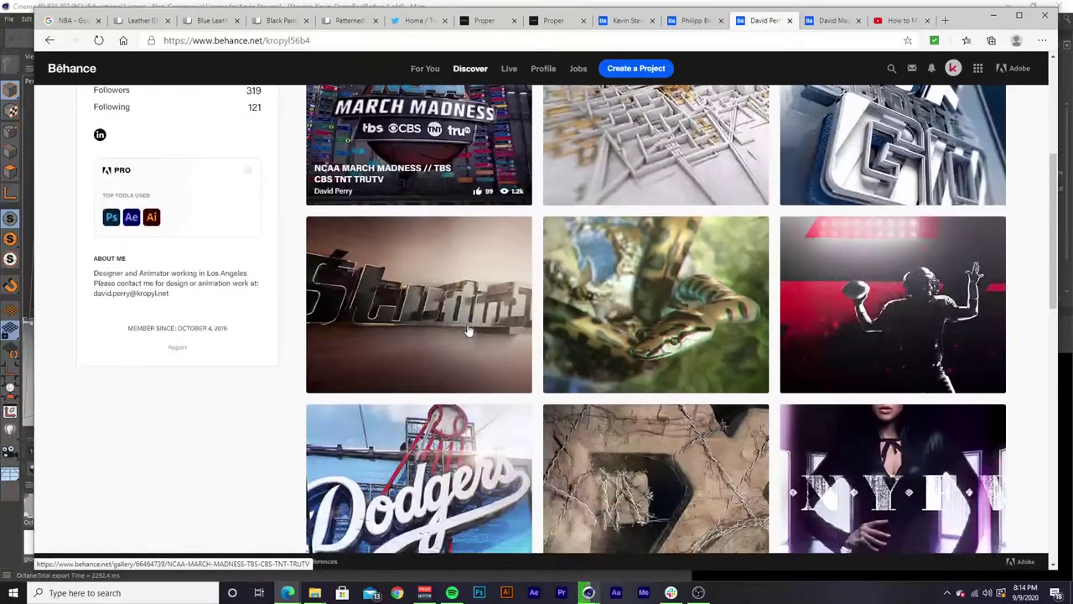
pyautogui.scroll(-2, 467, 331)
pyautogui.scroll(-4, 468, 331)
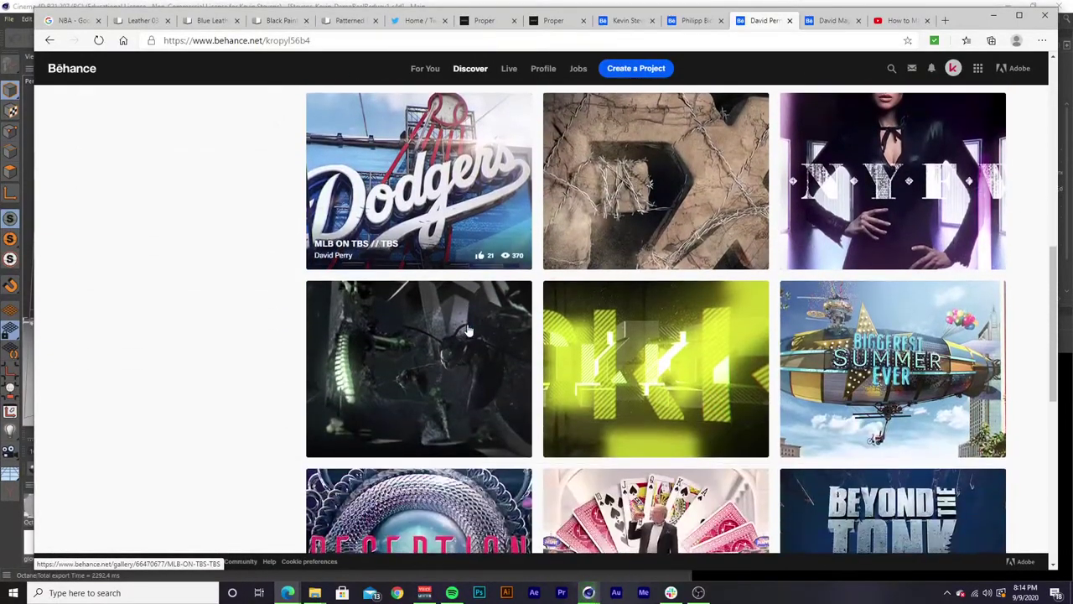
pyautogui.scroll(2, 467, 331)
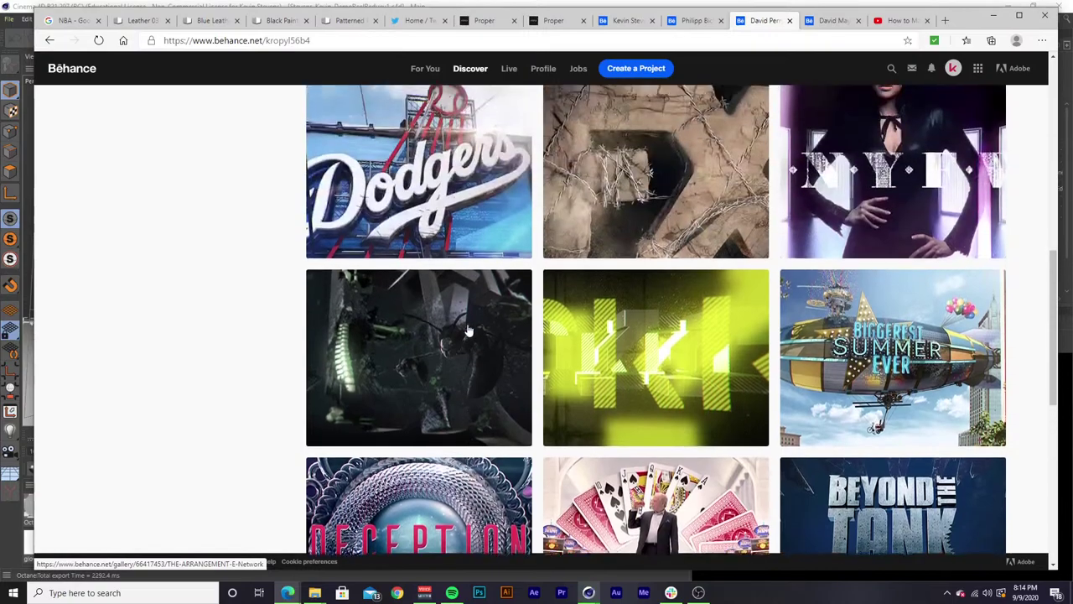
# Open the MLB ON TBS // TBS project, review its stadium and team logo frames, and close it to return to the gallery.
pyautogui.click(509, 211)
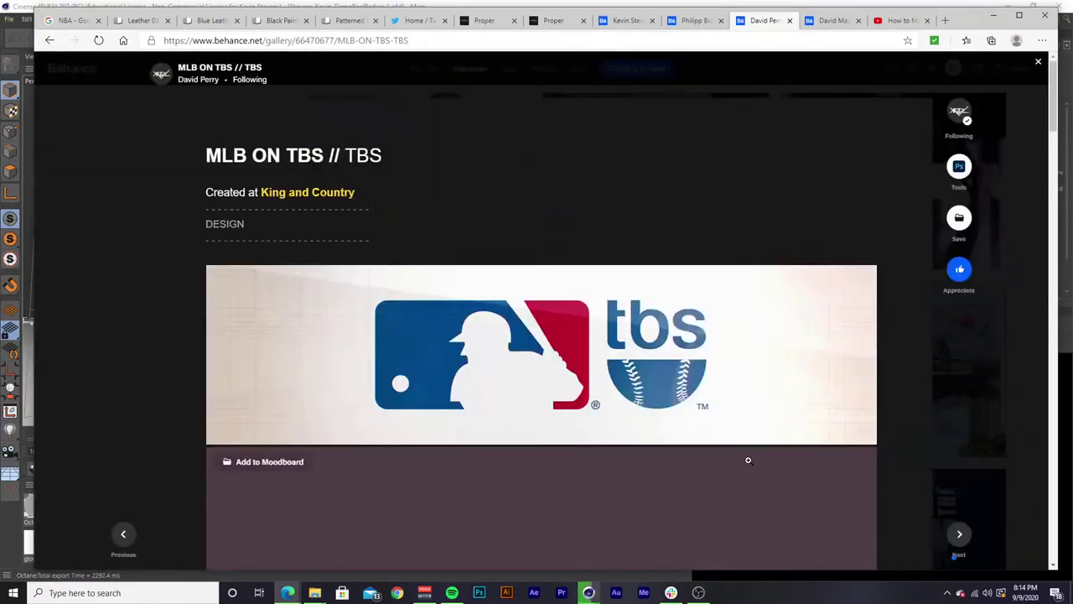
pyautogui.scroll(-4, 604, 373)
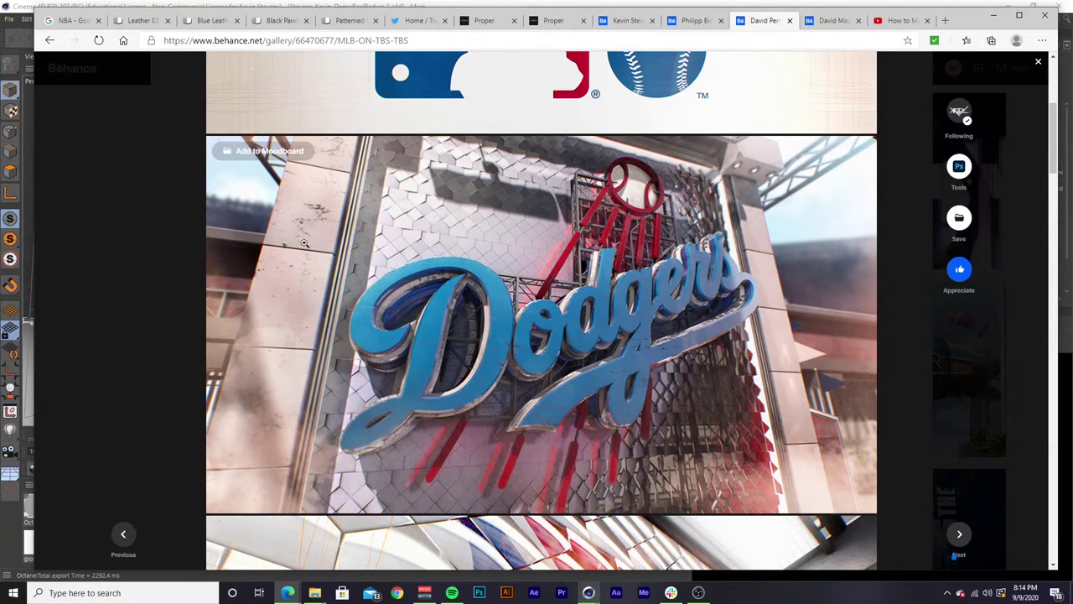
pyautogui.scroll(-5, 304, 243)
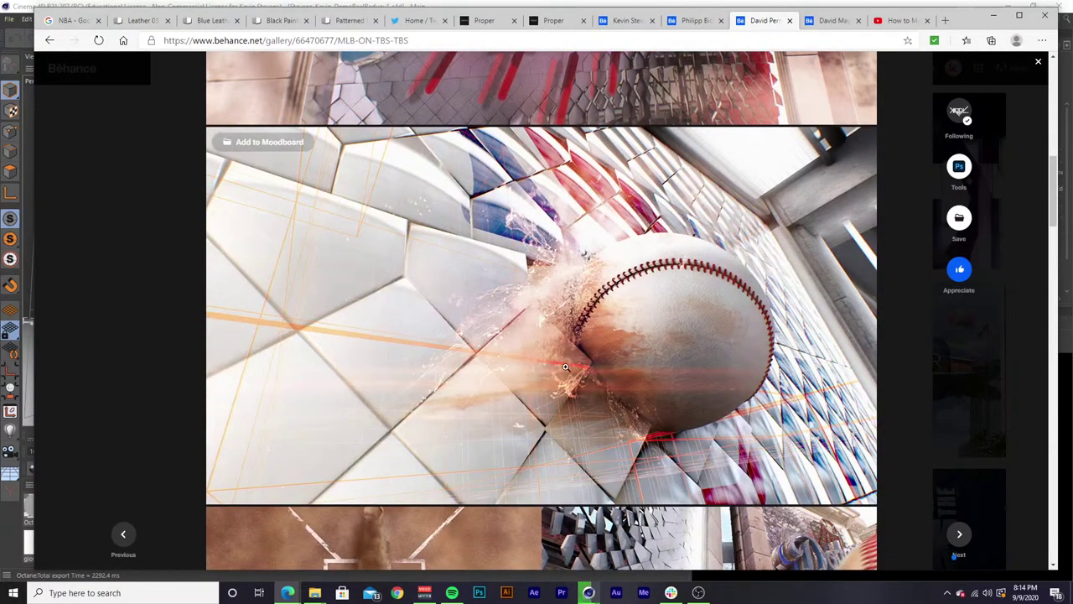
pyautogui.scroll(-3, 566, 366)
pyautogui.scroll(-3, 566, 367)
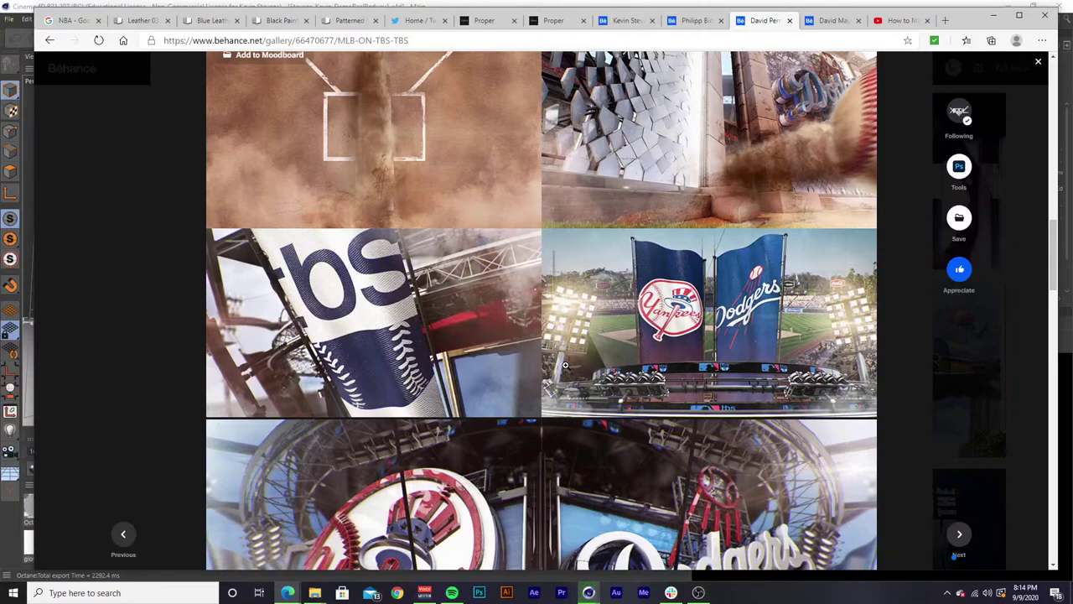
pyautogui.scroll(-3, 566, 365)
pyautogui.scroll(-3, 566, 365)
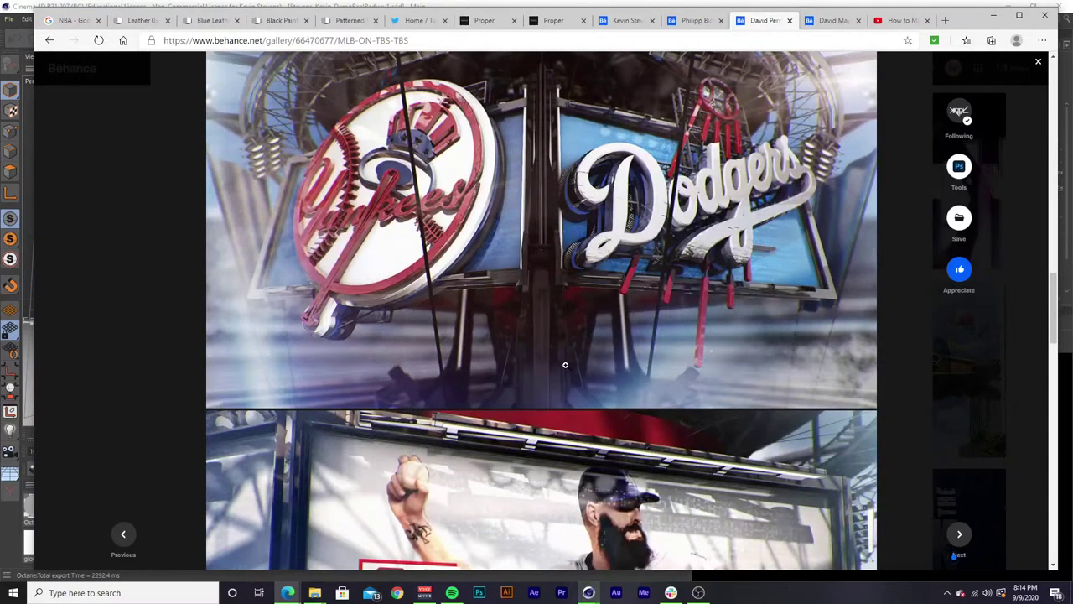
pyautogui.scroll(-6, 565, 365)
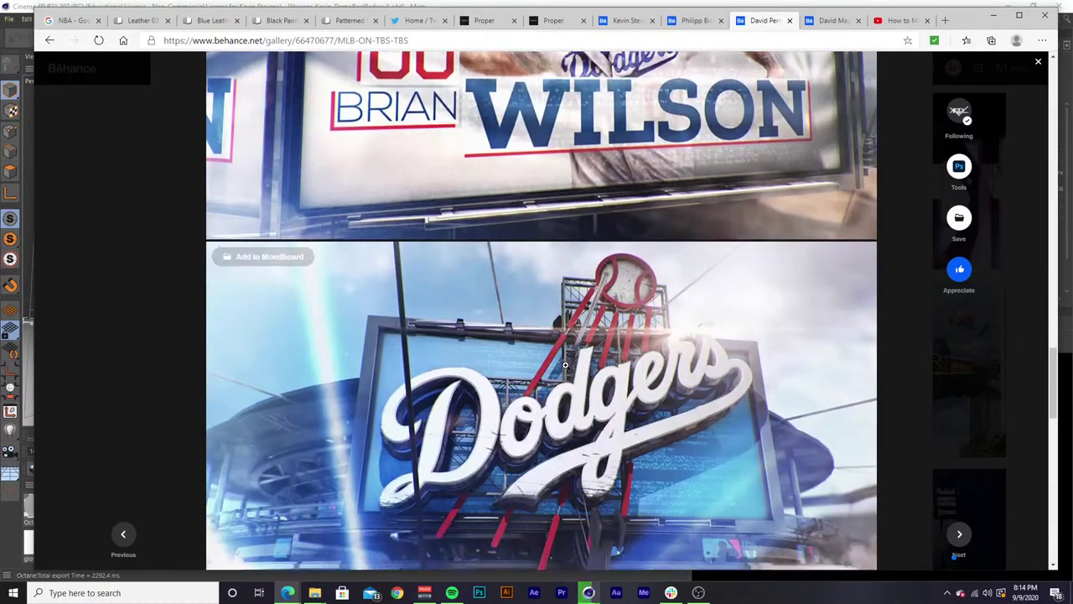
pyautogui.scroll(-2, 566, 365)
pyautogui.scroll(4, 670, 364)
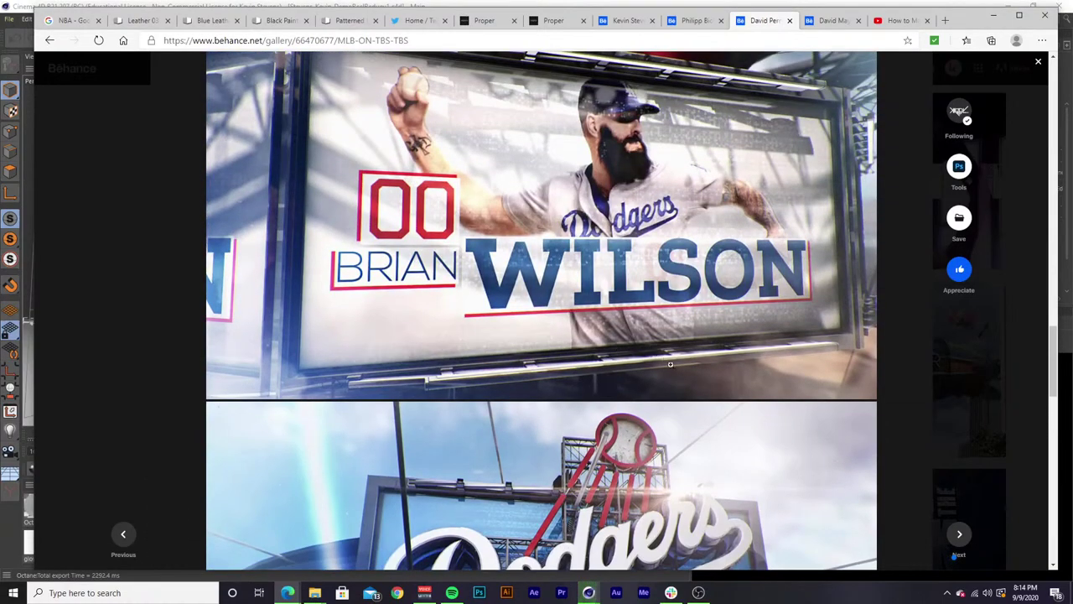
pyautogui.click(1022, 413)
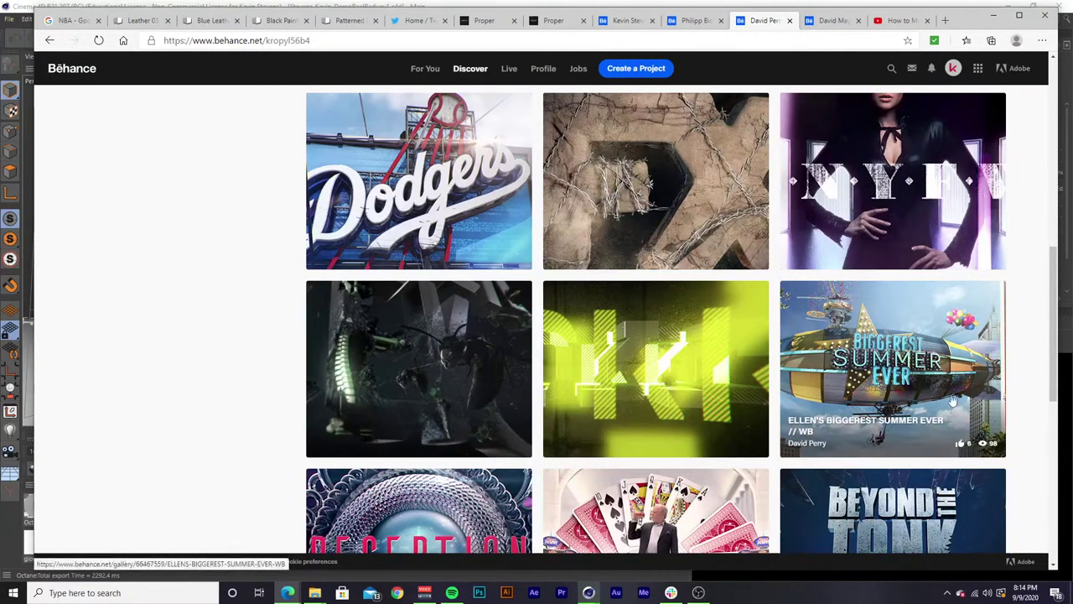
pyautogui.scroll(-3, 954, 401)
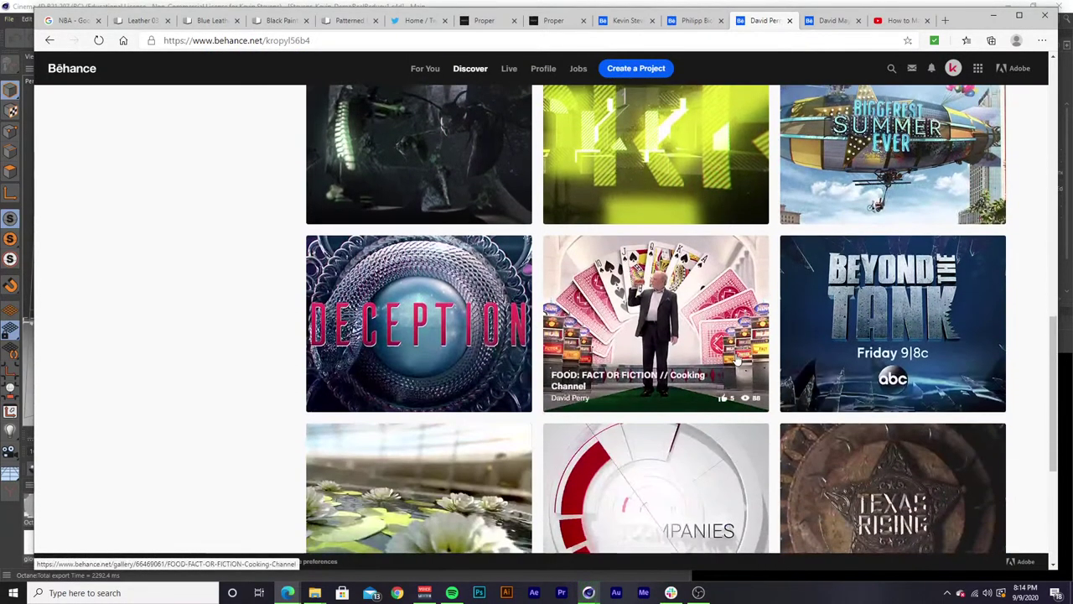
# Switch to Cinema 4D and stop the Beauty_Cam_4_284-314 render running in the Picture Viewer.
pyautogui.moveTo(589, 592)
pyautogui.click(626, 550)
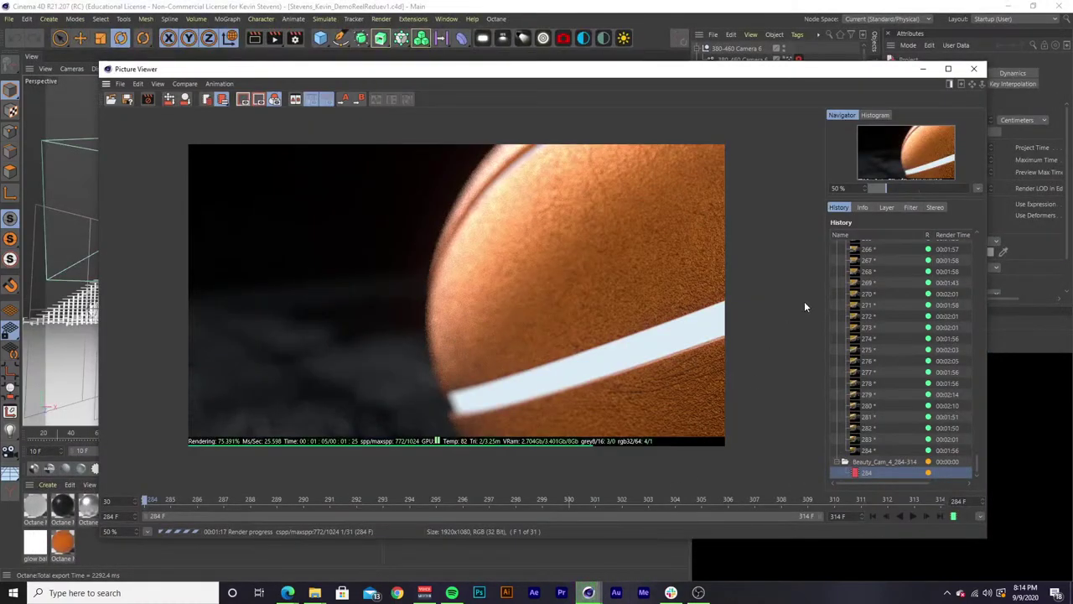
pyautogui.click(974, 68)
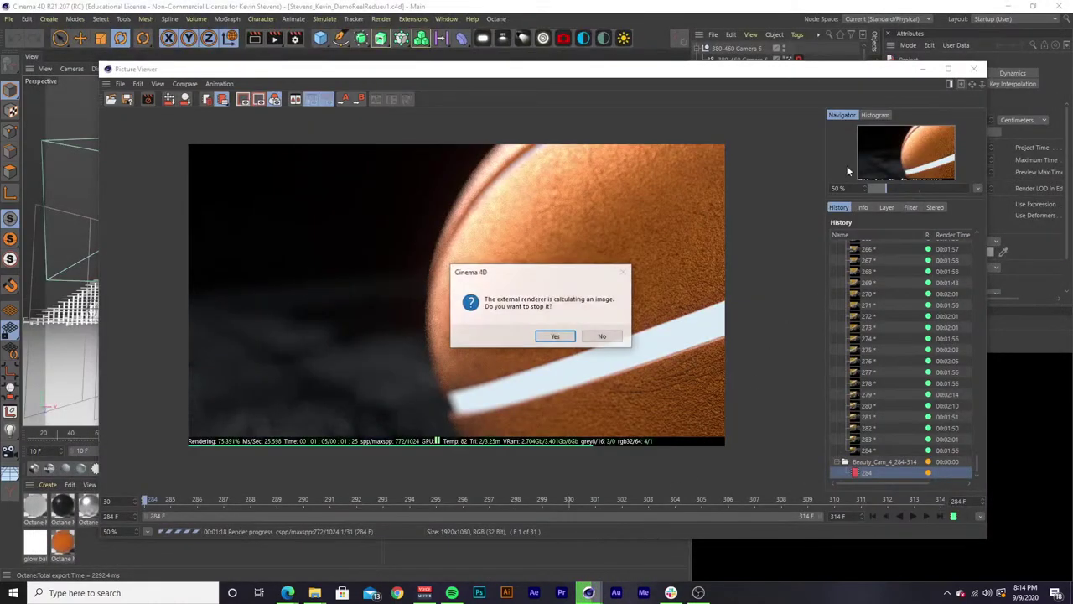
pyautogui.click(555, 337)
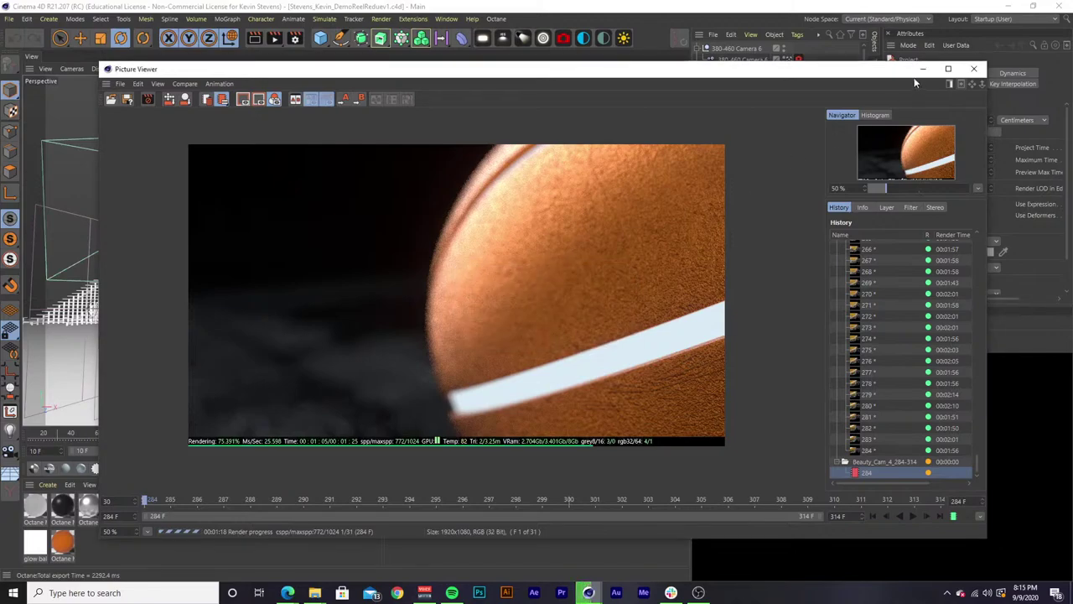
# Dismiss the Picture Viewer and unmark the Cam1 10-160, Cam 2 160-210 and Cam 3 210-284 takes.
pyautogui.click(877, 79)
pyautogui.click(873, 68)
pyautogui.click(773, 88)
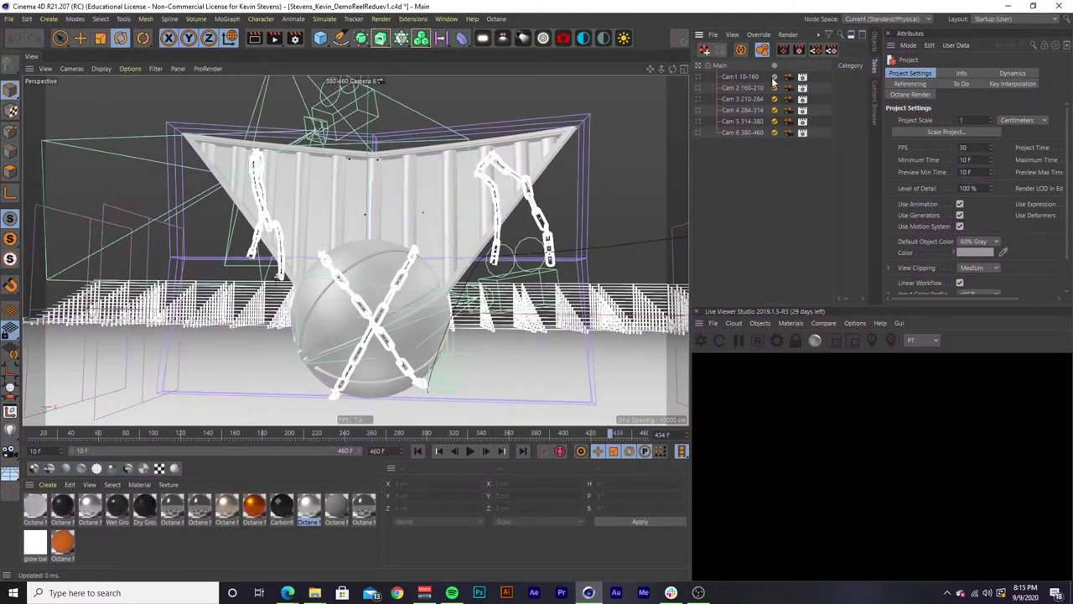
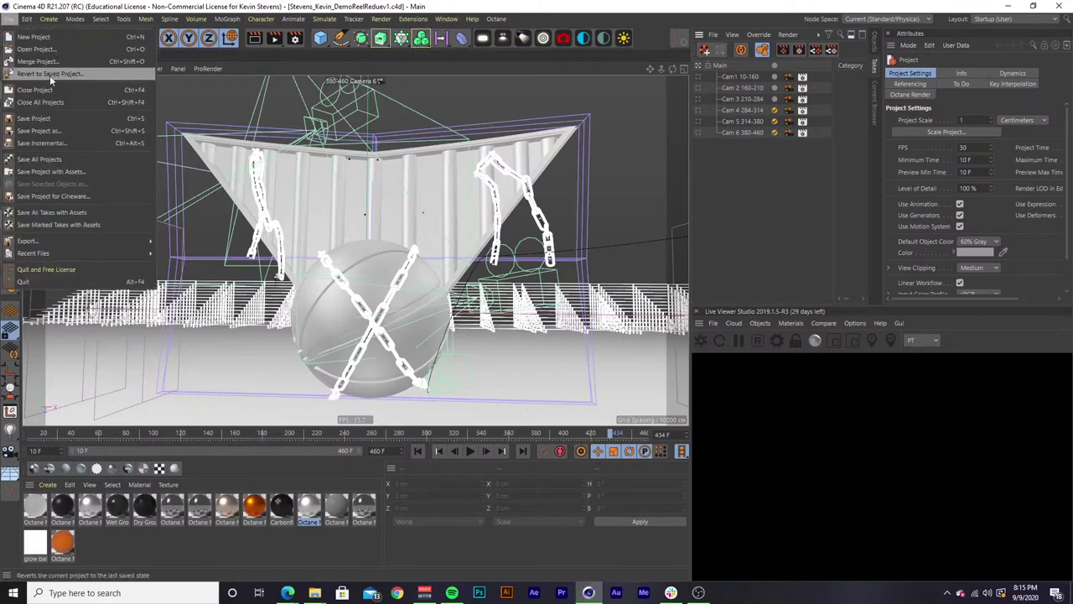
# Replace the open project with Patriots_Package.c4d from the C4D folder of NFL Package's Patriots folder, and show its object list.
pyautogui.click(37, 90)
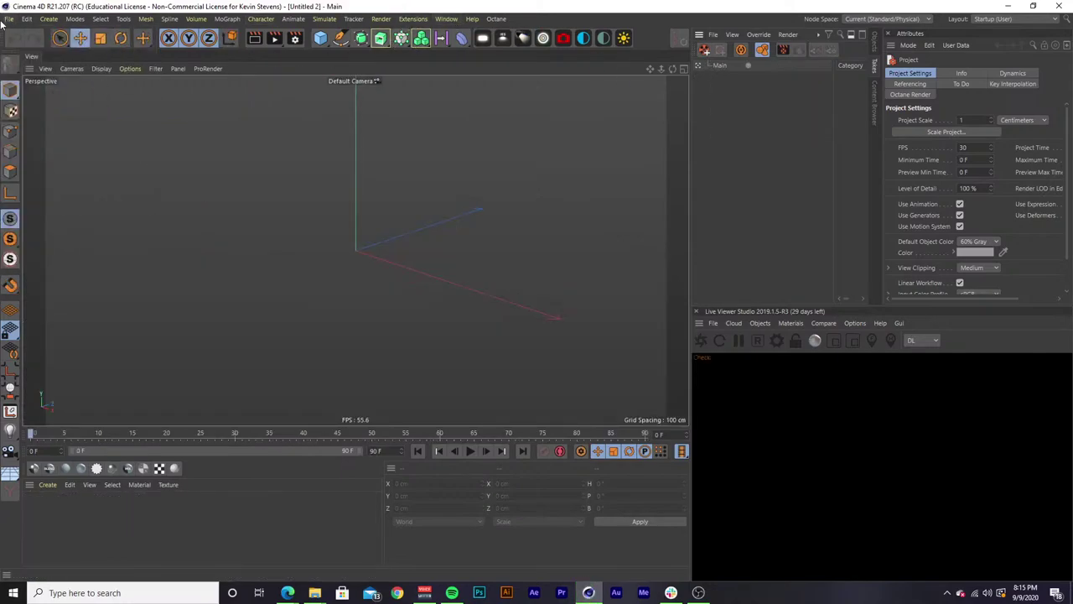
pyautogui.click(8, 20)
pyautogui.click(35, 49)
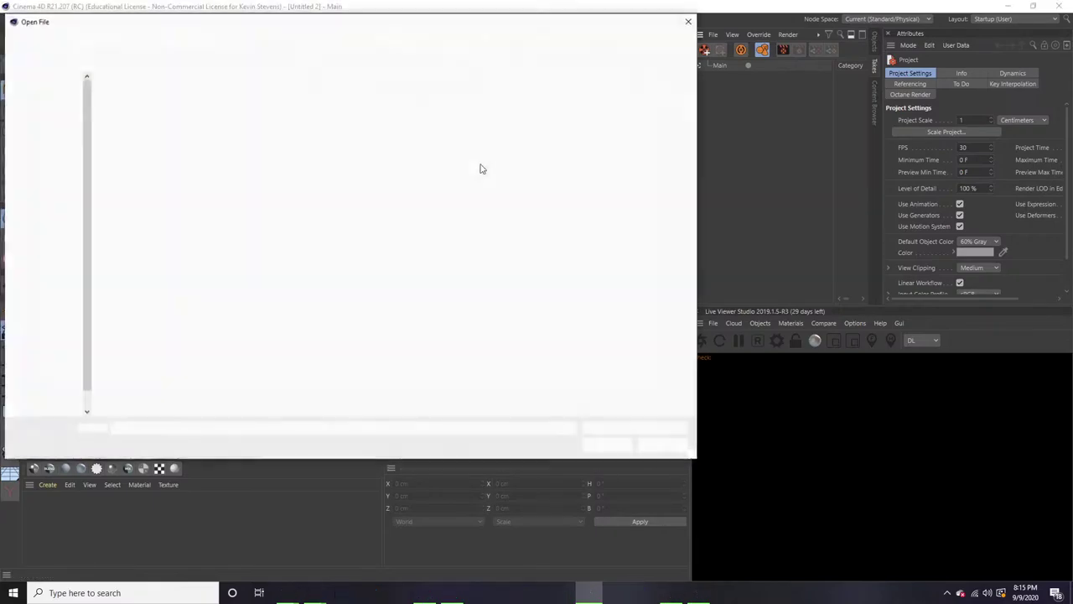
pyautogui.moveTo(213, 29); pyautogui.dragTo(402, 53)
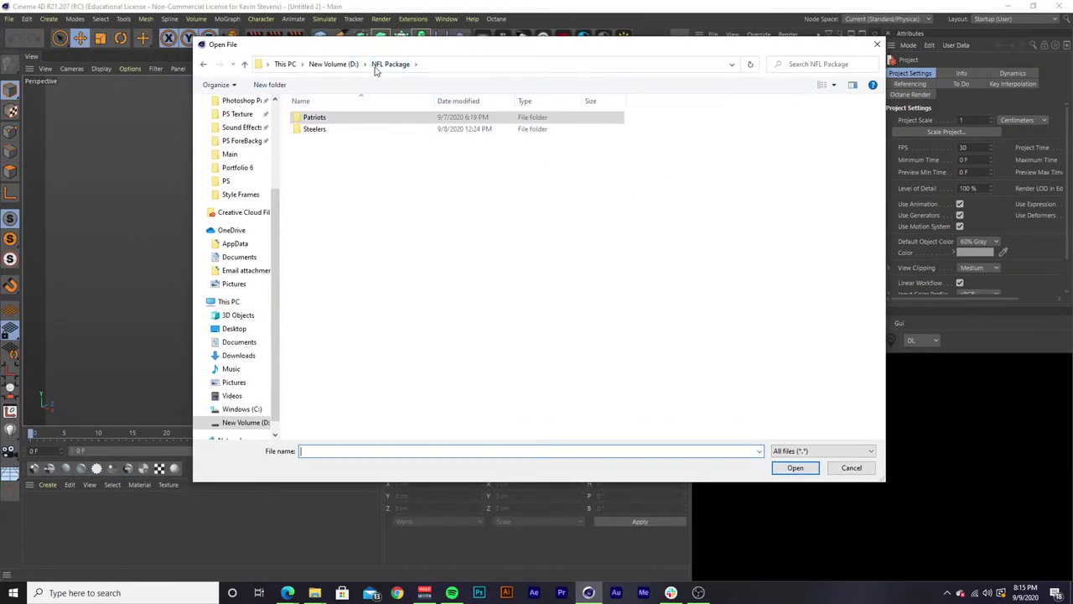
pyautogui.doubleClick(348, 143)
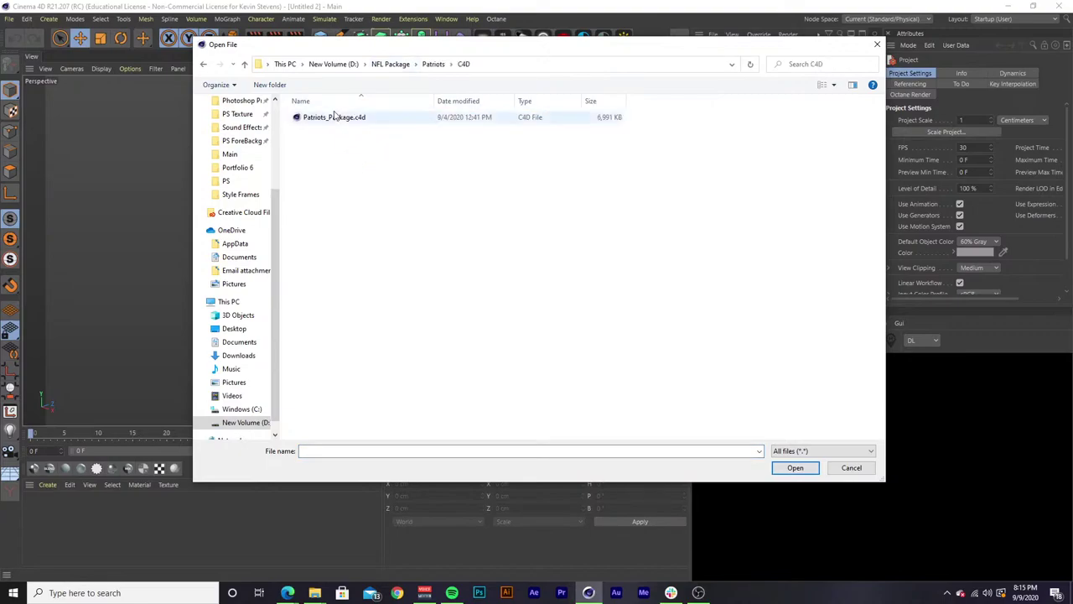
pyautogui.click(794, 468)
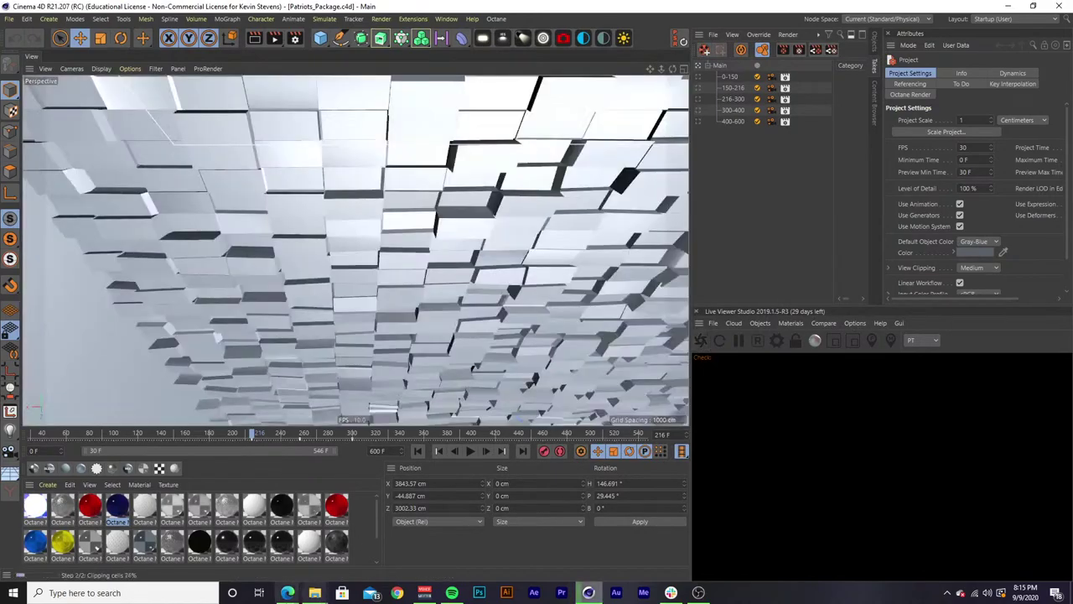
pyautogui.moveTo(288, 592)
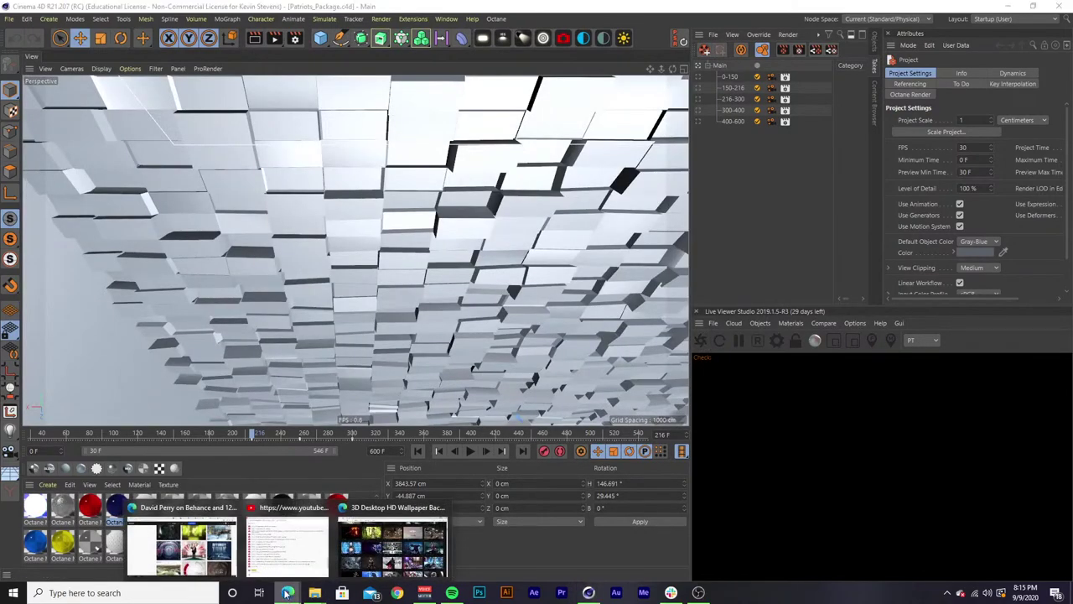
pyautogui.click(872, 52)
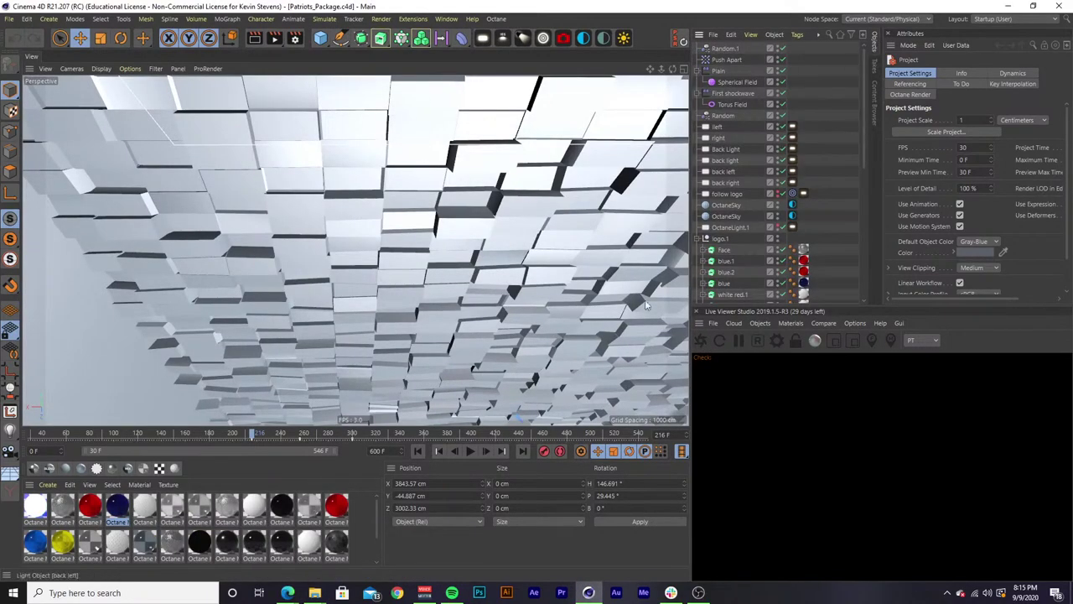
# Switch back to the browser and look through the remaining projects in the KROPYL designer's Behance gallery, returning to the start of the profile.
pyautogui.moveTo(304, 592)
pyautogui.click(223, 545)
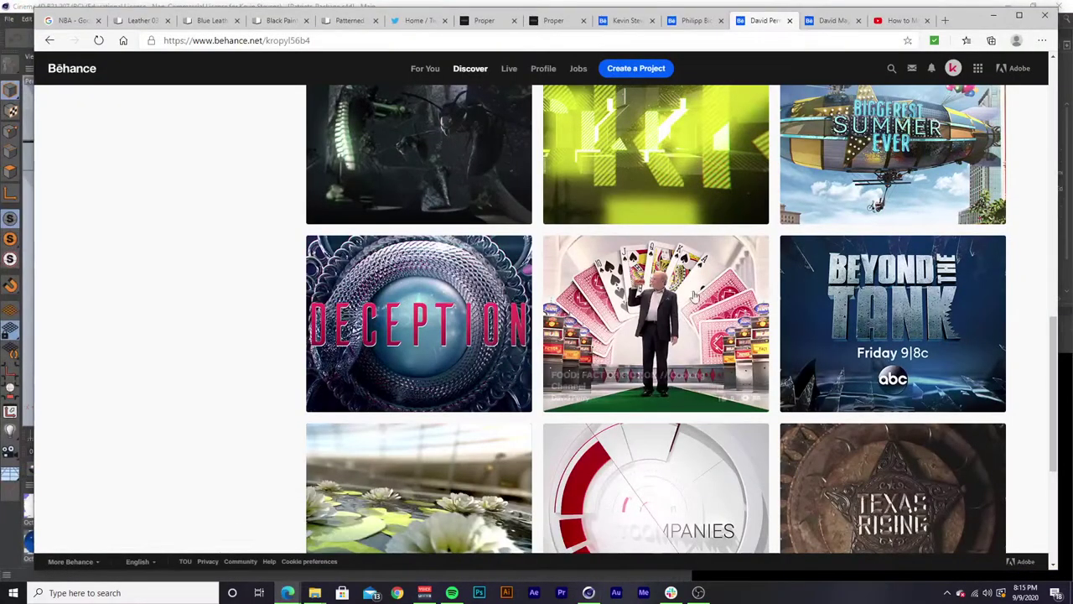
pyautogui.scroll(-7, 903, 356)
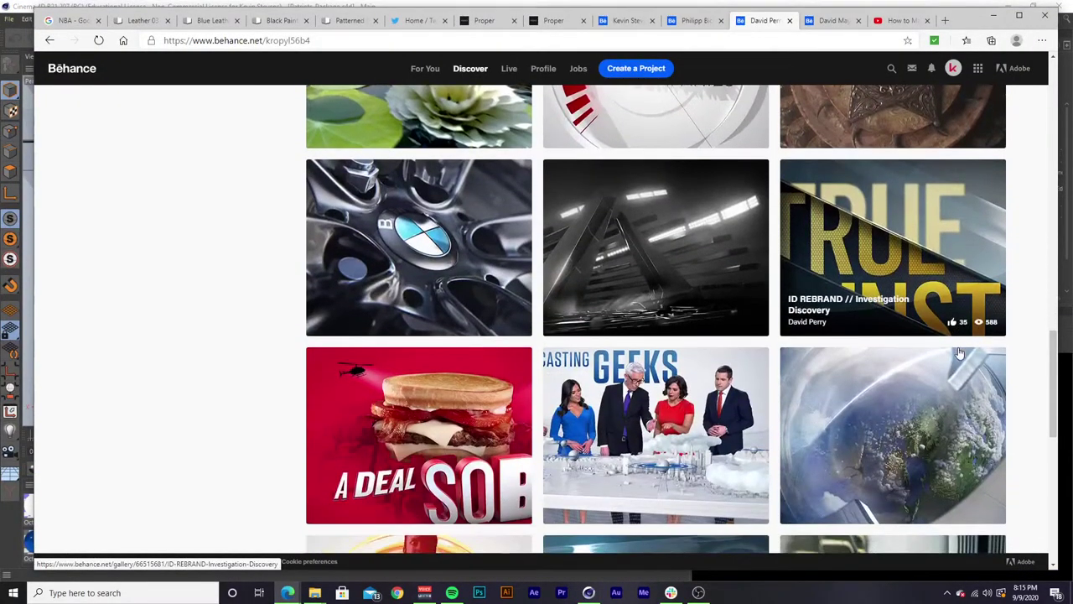
pyautogui.scroll(-5, 961, 354)
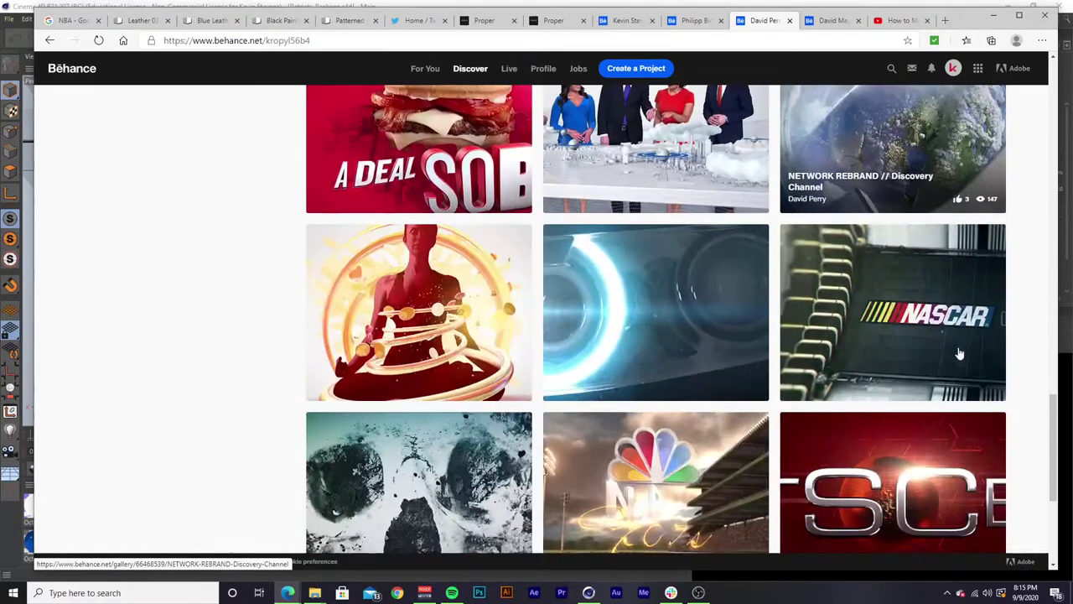
pyautogui.scroll(1, 914, 334)
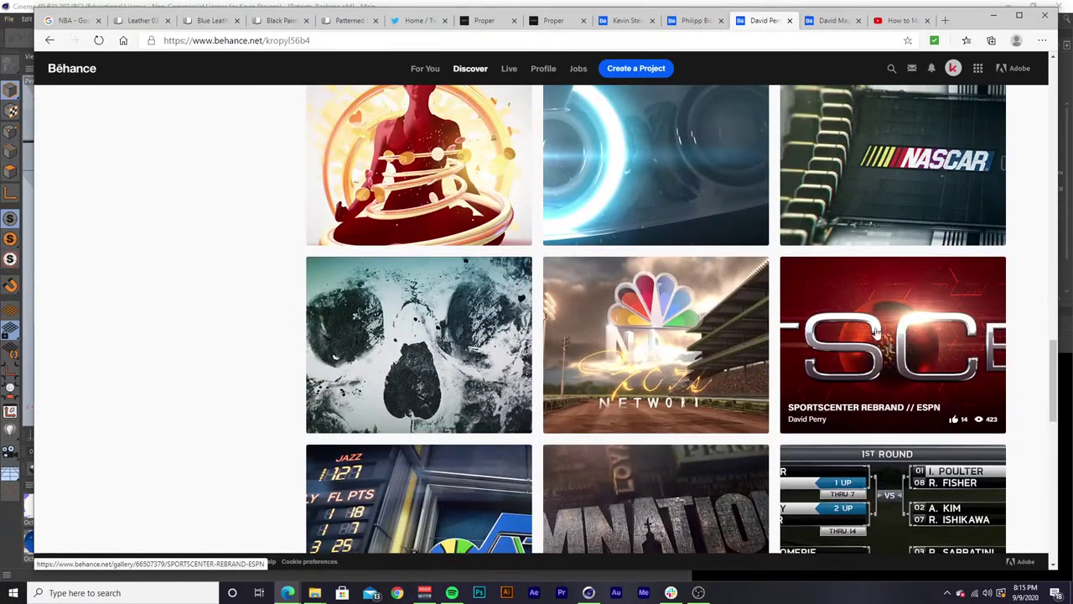
pyautogui.scroll(-1, 839, 339)
pyautogui.scroll(-2, 776, 348)
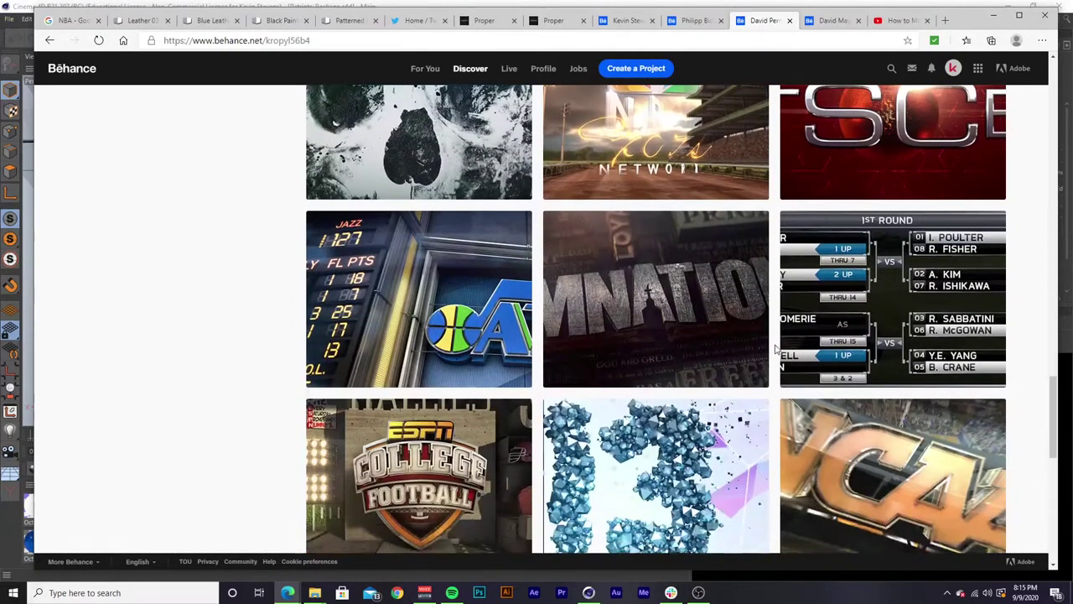
pyautogui.scroll(-2, 776, 348)
pyautogui.scroll(1, 776, 348)
pyautogui.scroll(-1, 776, 348)
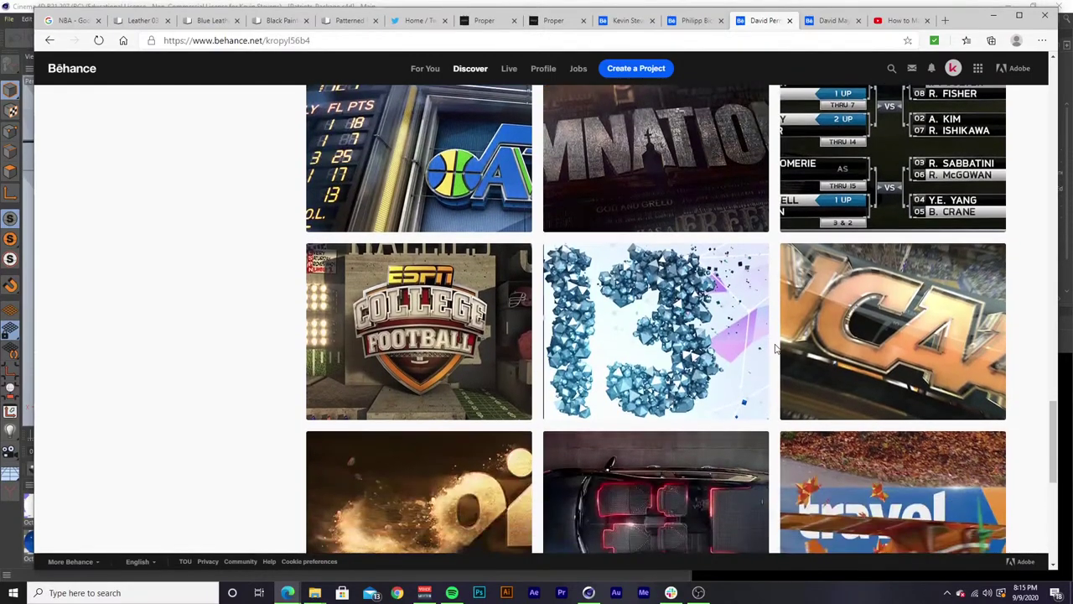
pyautogui.scroll(-6, 776, 348)
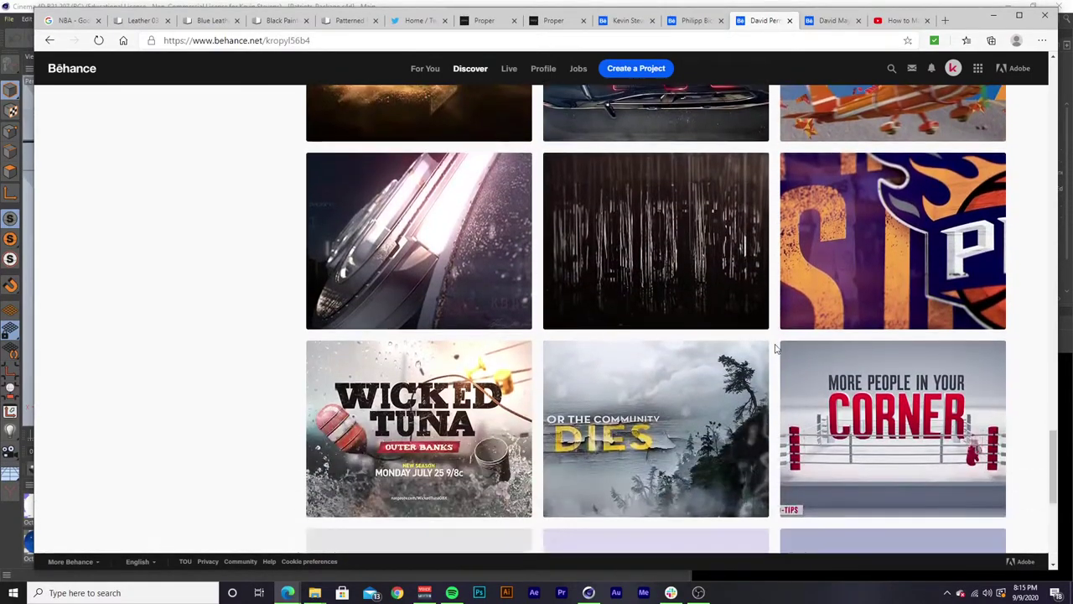
pyautogui.scroll(-2, 776, 348)
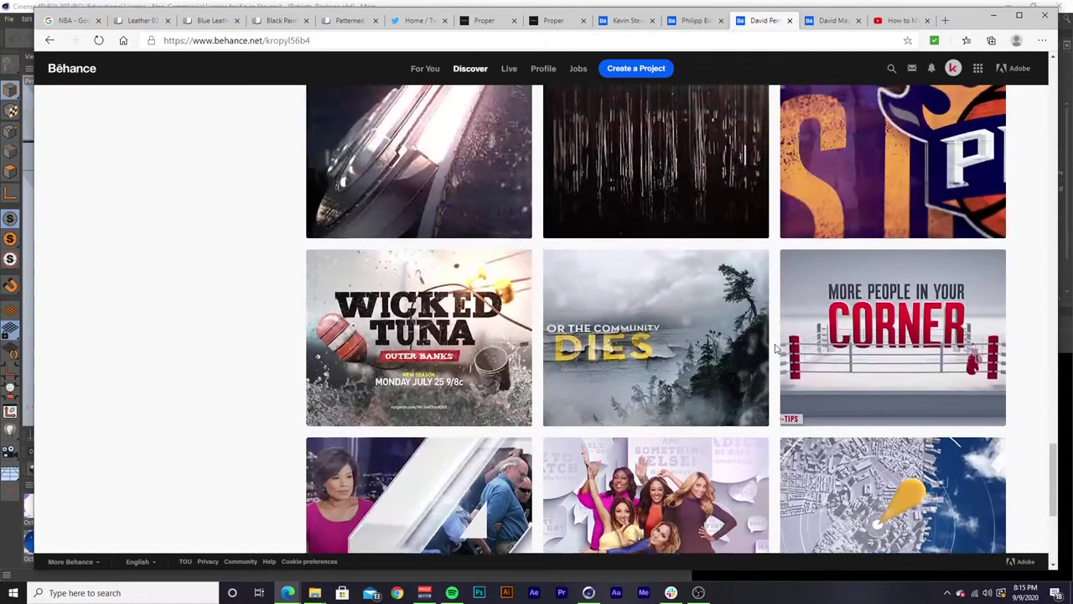
pyautogui.scroll(15, 776, 348)
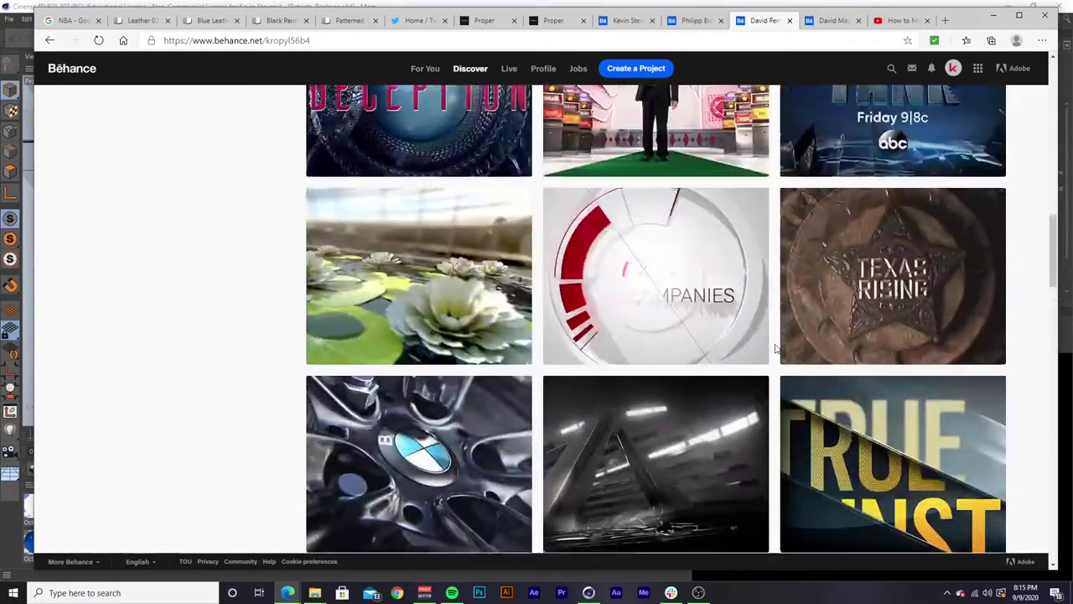
pyautogui.scroll(7, 776, 348)
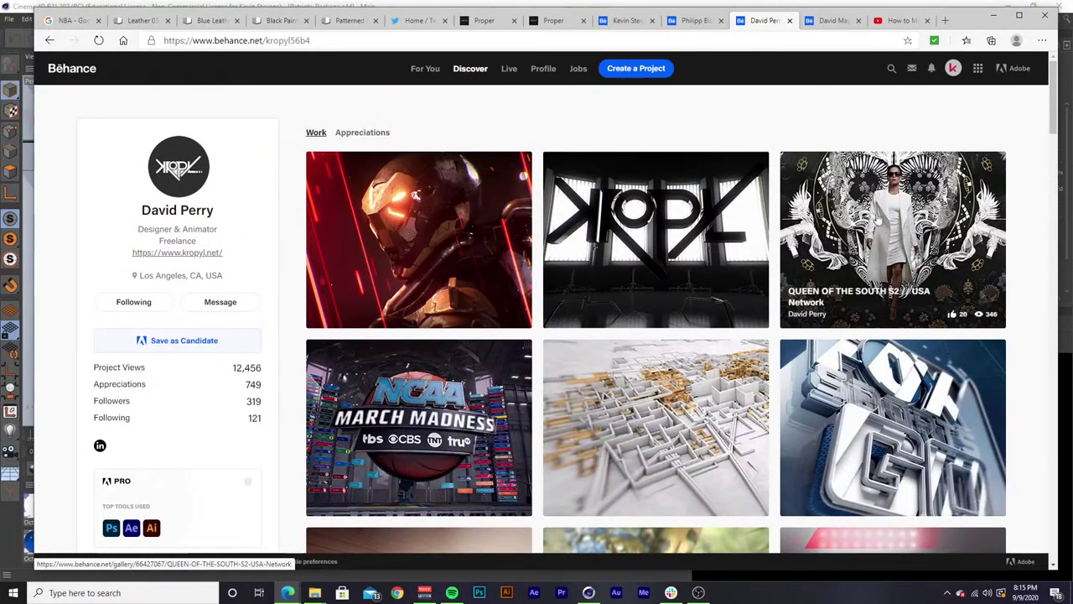
# Switch to the DesignSlashMotion designer's Behance profile and return to the start of its project gallery.
pyautogui.click(831, 25)
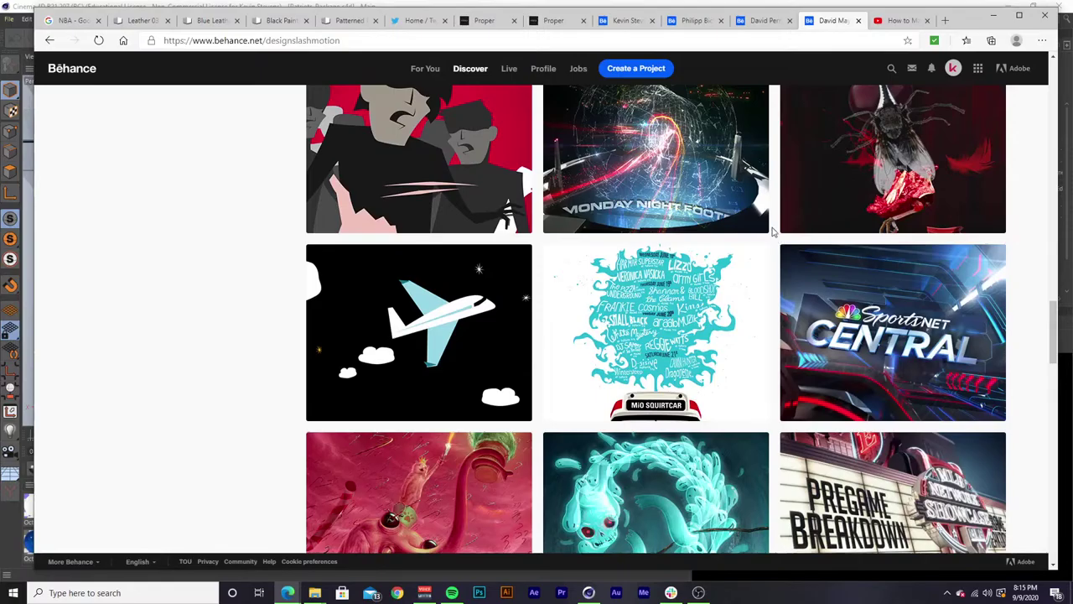
pyautogui.scroll(15, 773, 233)
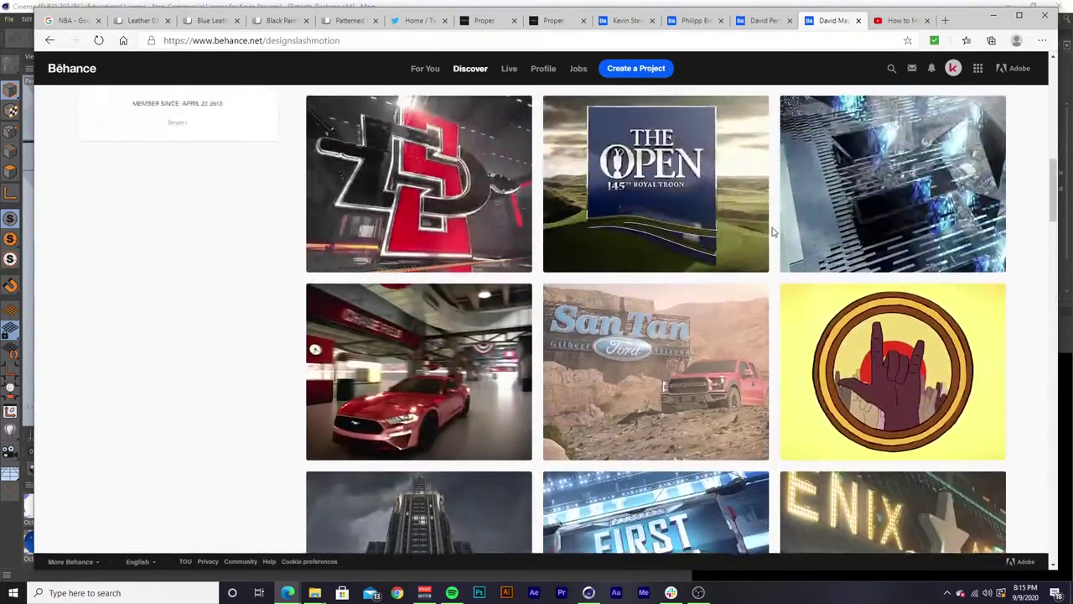
pyautogui.scroll(8, 773, 233)
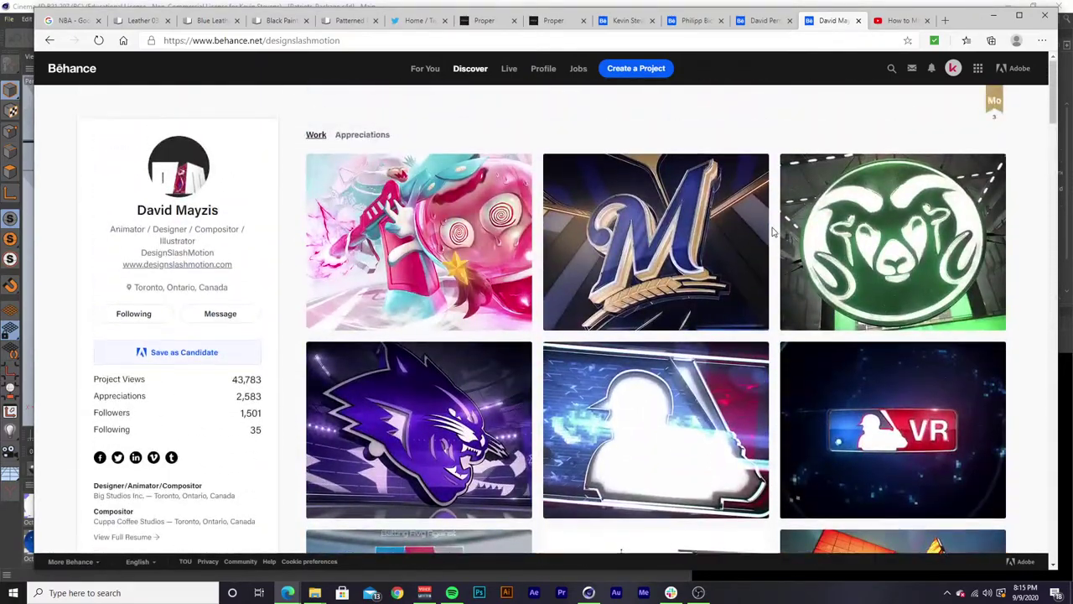
pyautogui.scroll(-2, 773, 232)
pyautogui.scroll(2, 734, 250)
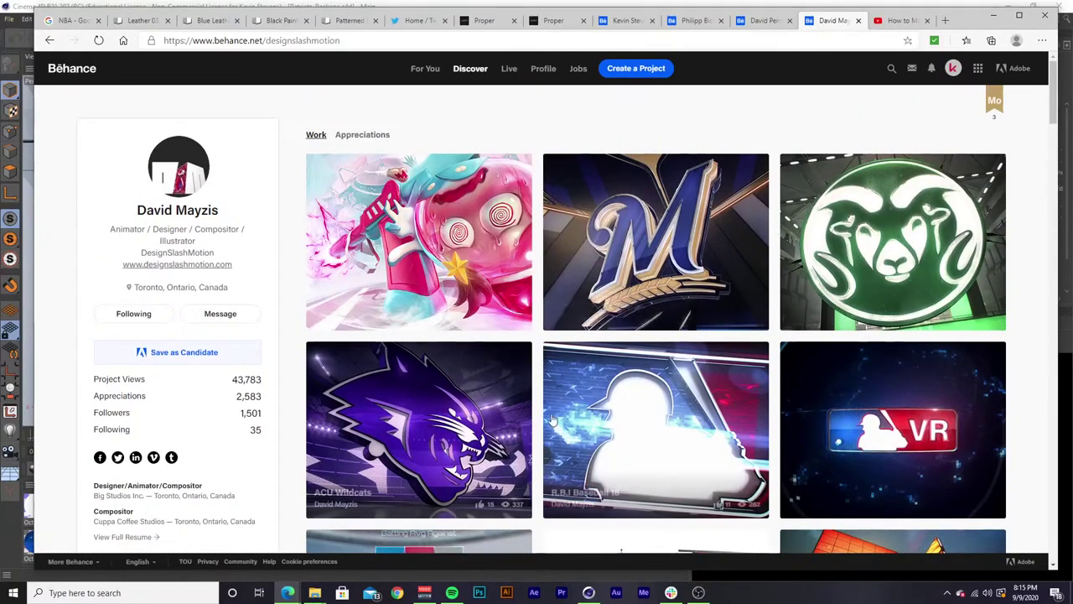
# Open the ACU Wildcats project, view its in-stadium graphics video and close the project.
pyautogui.click(457, 394)
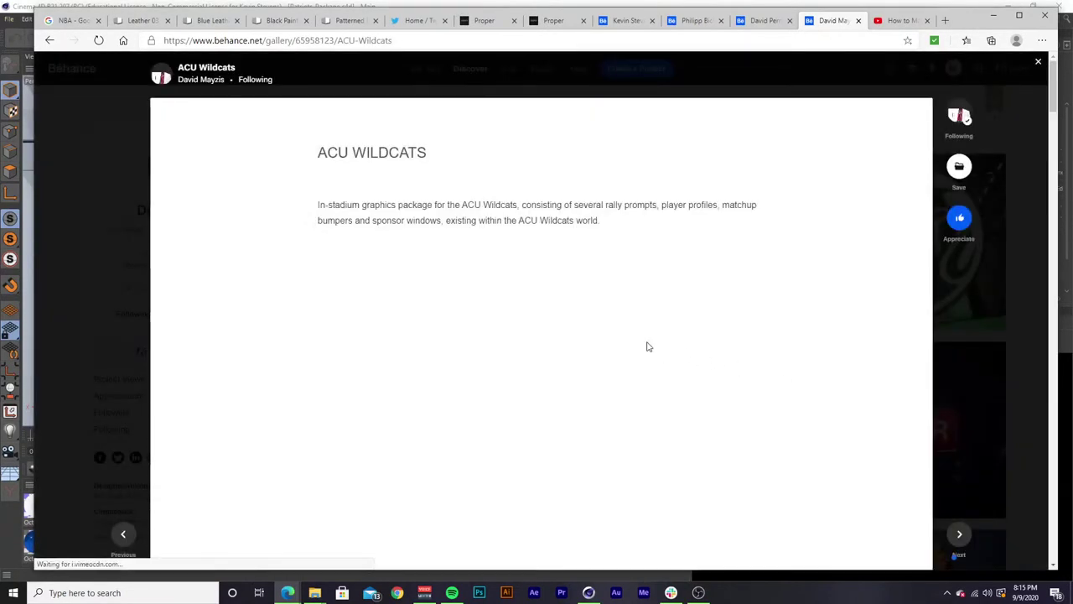
pyautogui.scroll(-2, 648, 347)
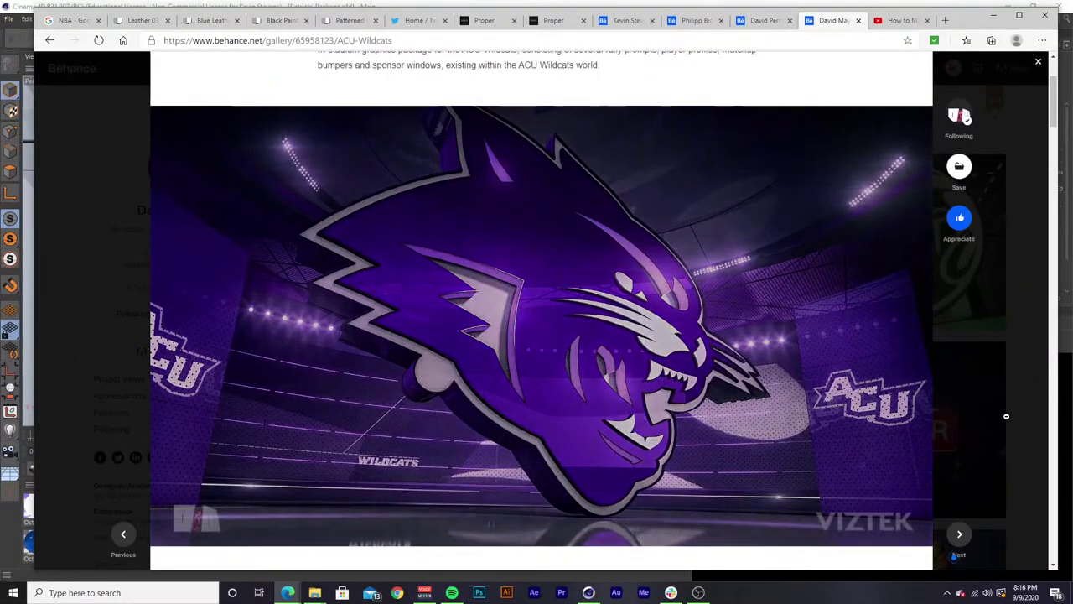
pyautogui.click(1018, 397)
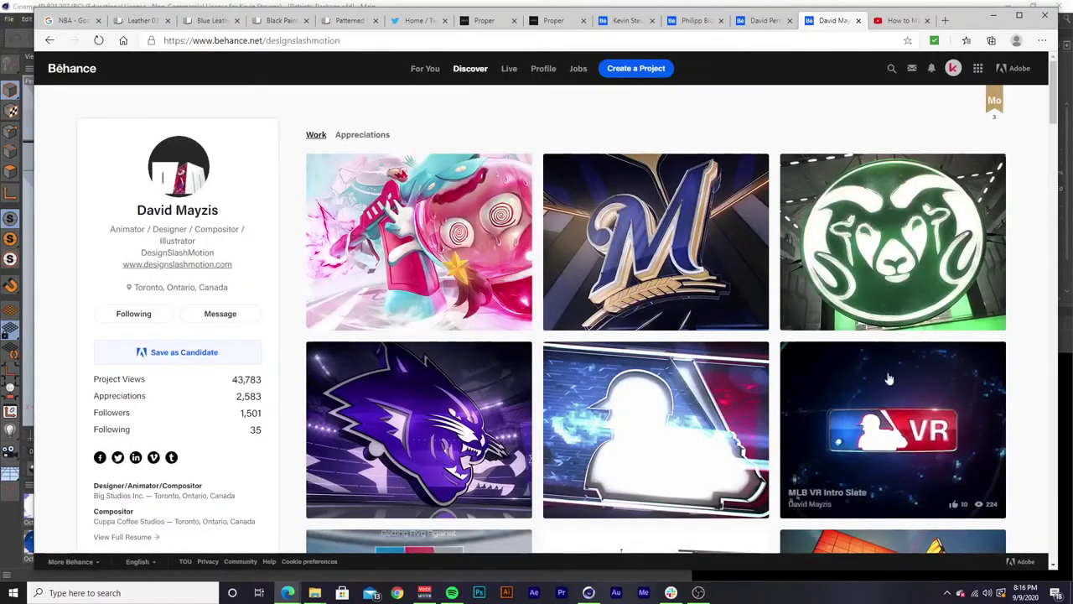
# Find the Chicago White Sox In-Stadium Montage project further along the gallery, view its video and close it.
pyautogui.scroll(-3, 662, 256)
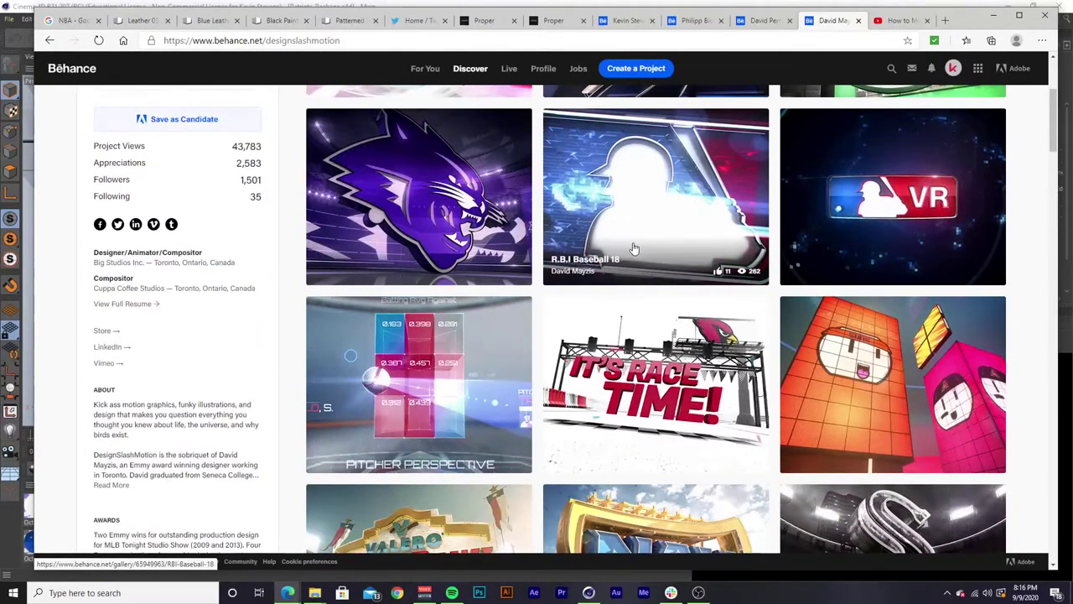
pyautogui.scroll(-2, 635, 248)
pyautogui.scroll(-2, 651, 249)
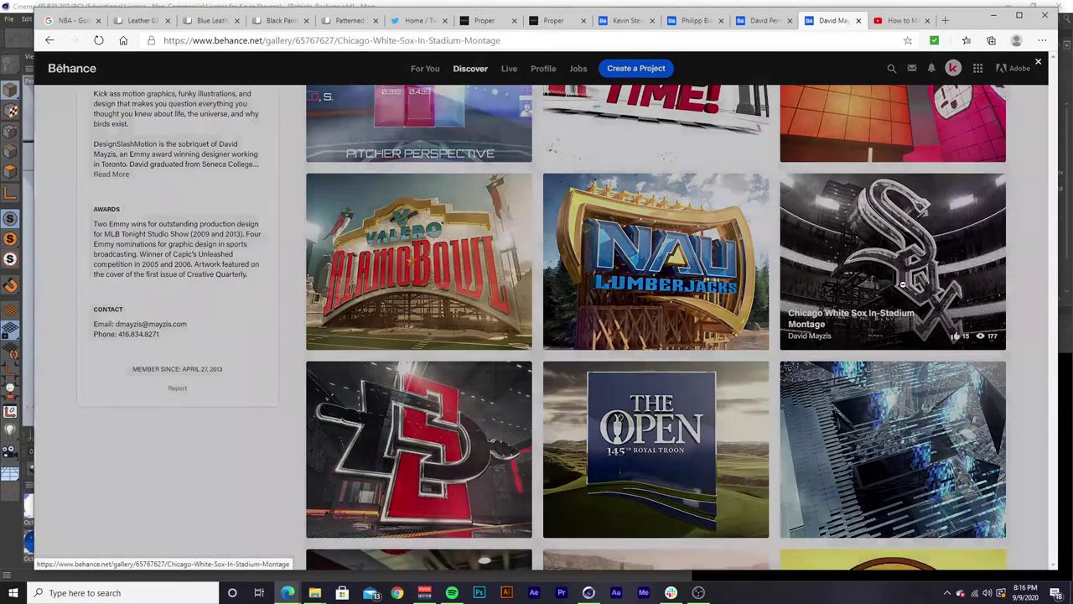
pyautogui.click(805, 285)
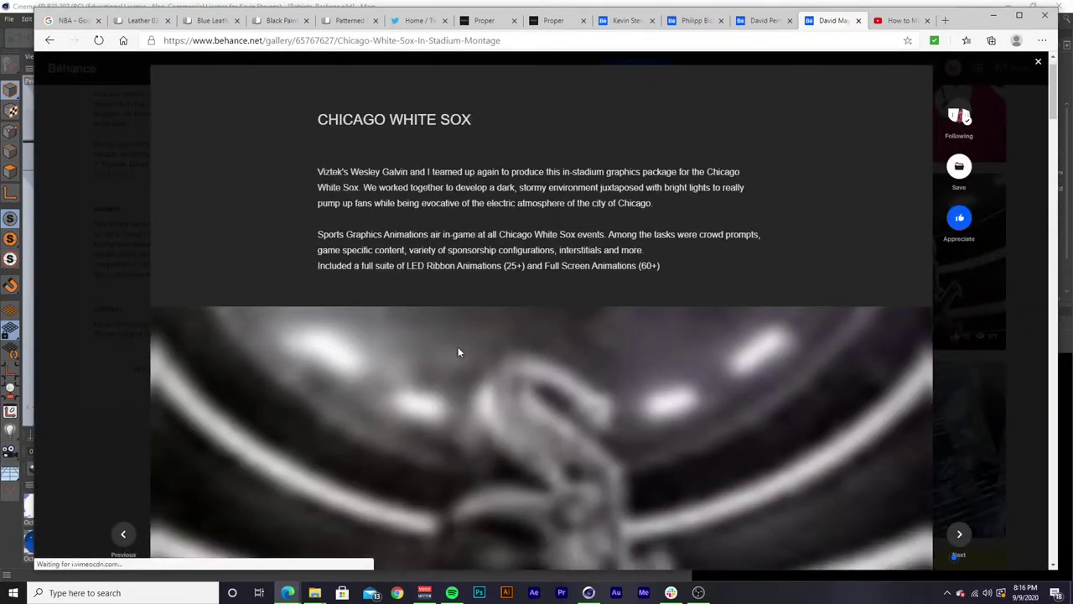
pyautogui.scroll(-3, 282, 397)
pyautogui.scroll(1, 374, 351)
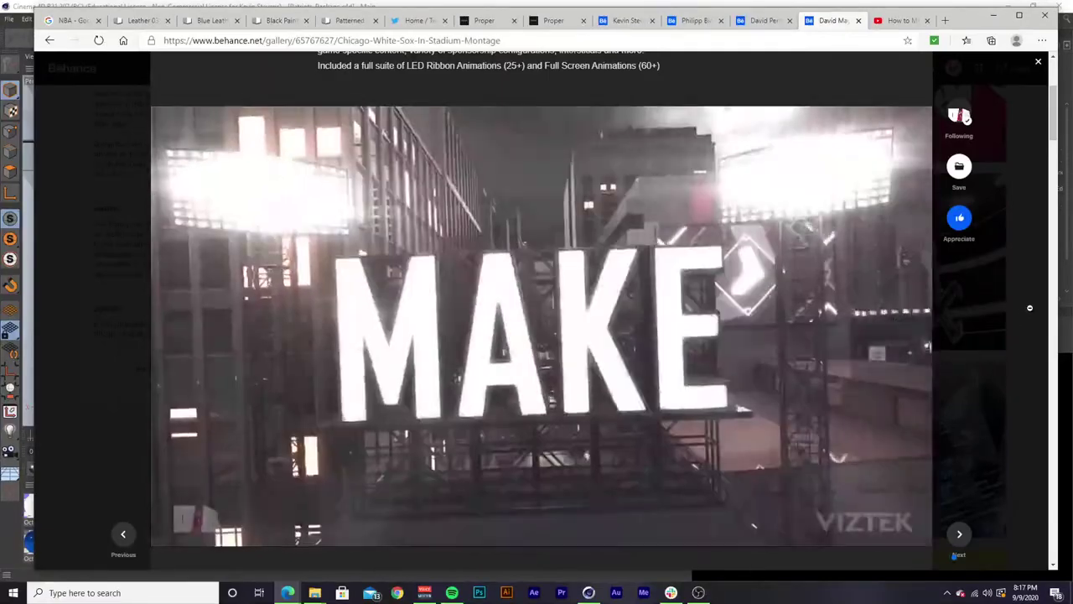
pyautogui.click(1030, 307)
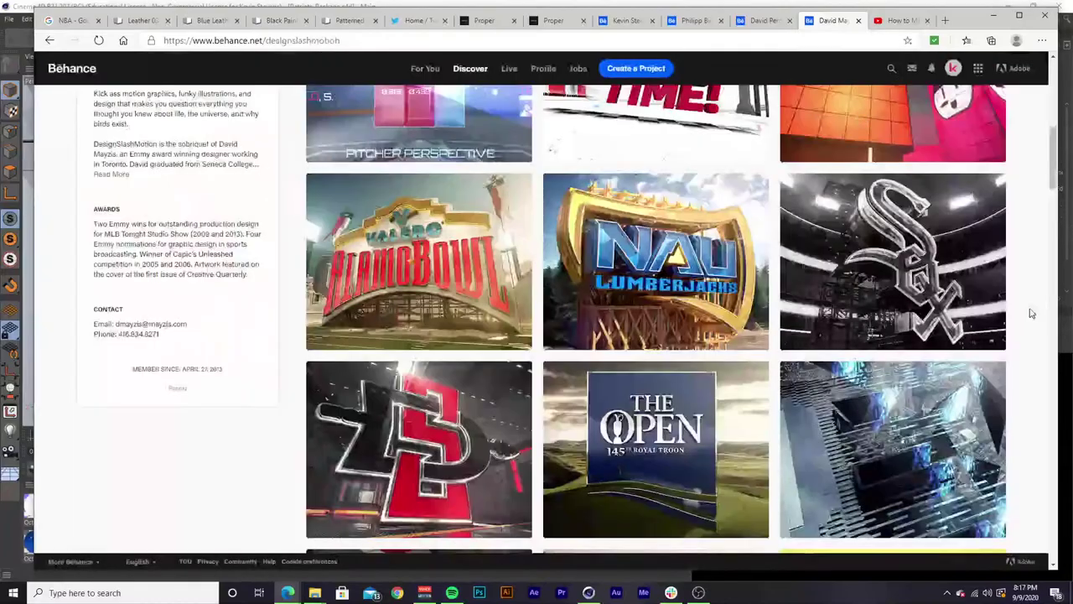
# Switch to the Proper studio's home page and look through its work grid to the end, including the NFL AM project.
pyautogui.click(545, 26)
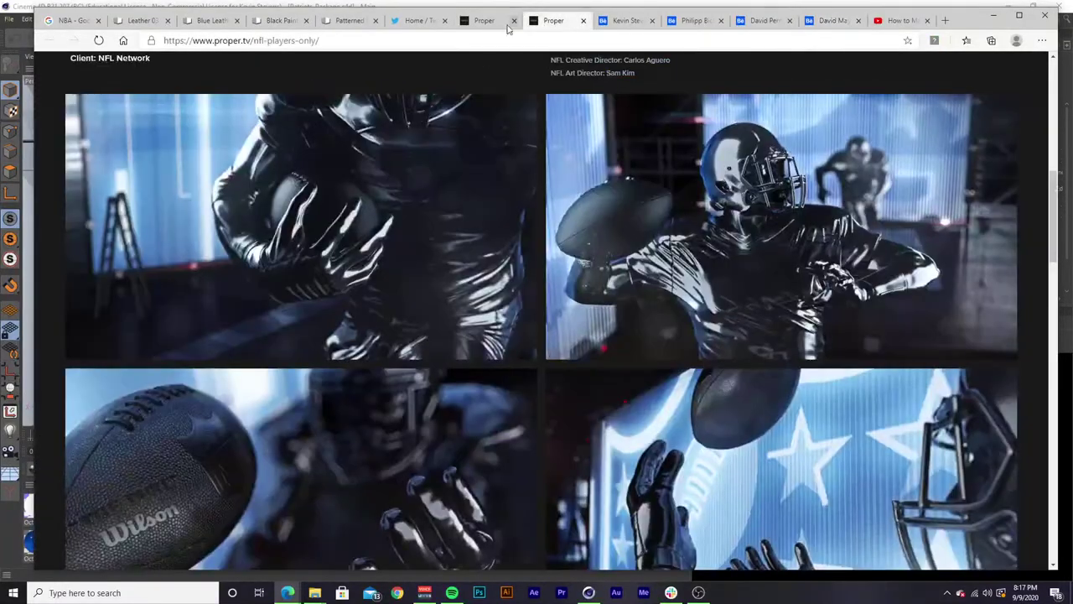
pyautogui.click(486, 22)
pyautogui.click(554, 22)
pyautogui.click(486, 21)
pyautogui.scroll(-3, 578, 220)
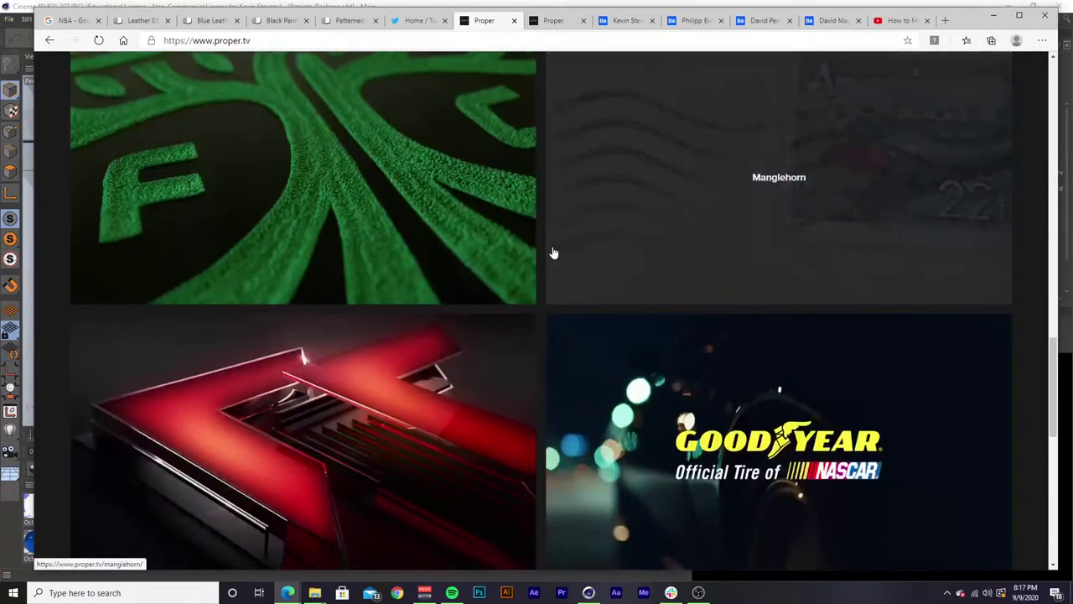
pyautogui.scroll(-3, 543, 259)
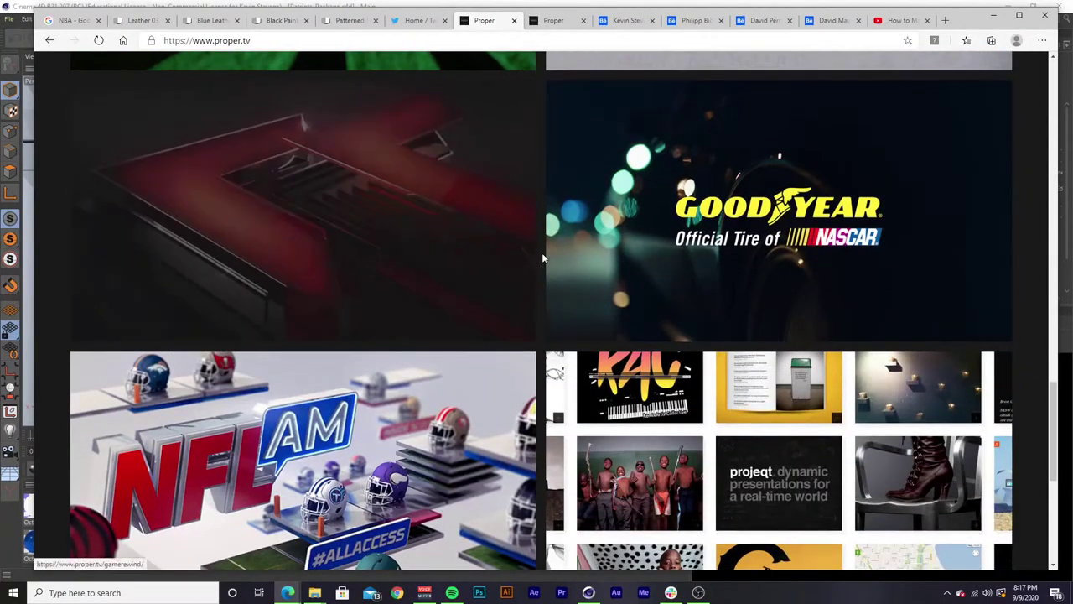
pyautogui.scroll(-4, 542, 258)
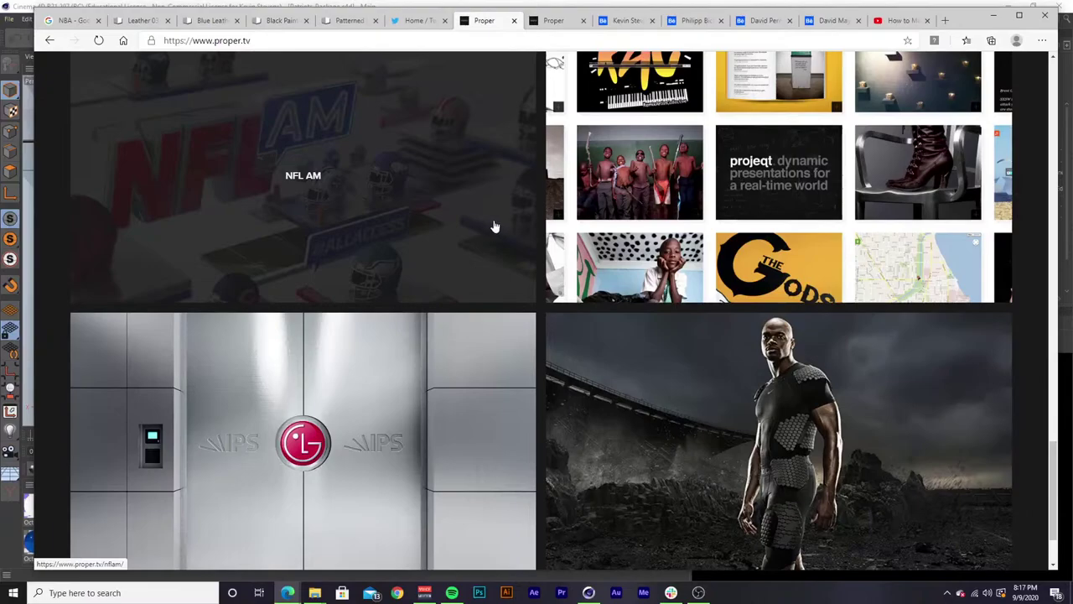
pyautogui.scroll(-2, 542, 239)
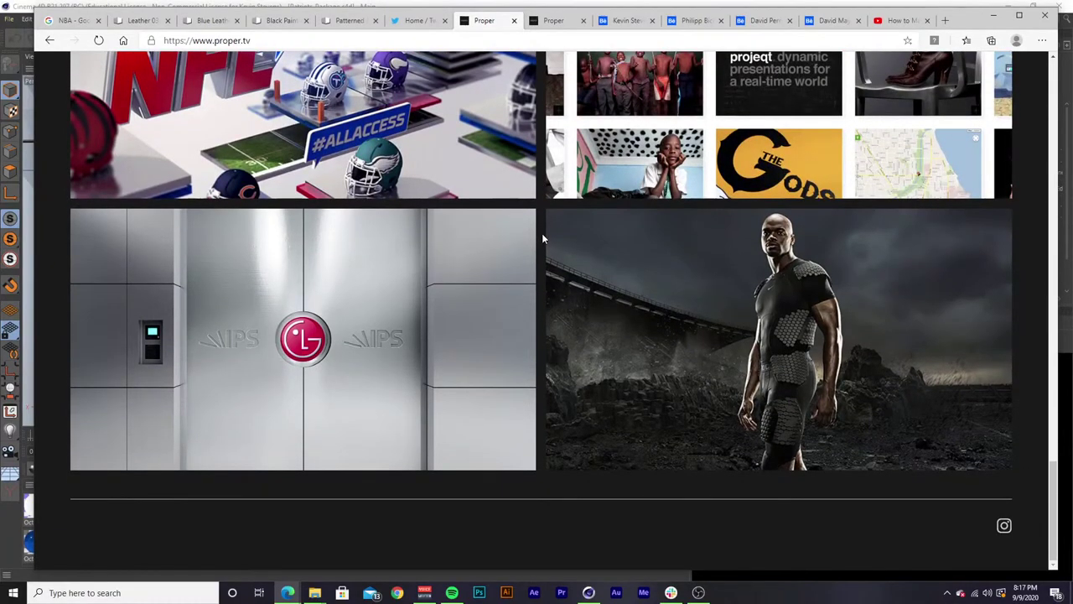
pyautogui.scroll(2, 538, 262)
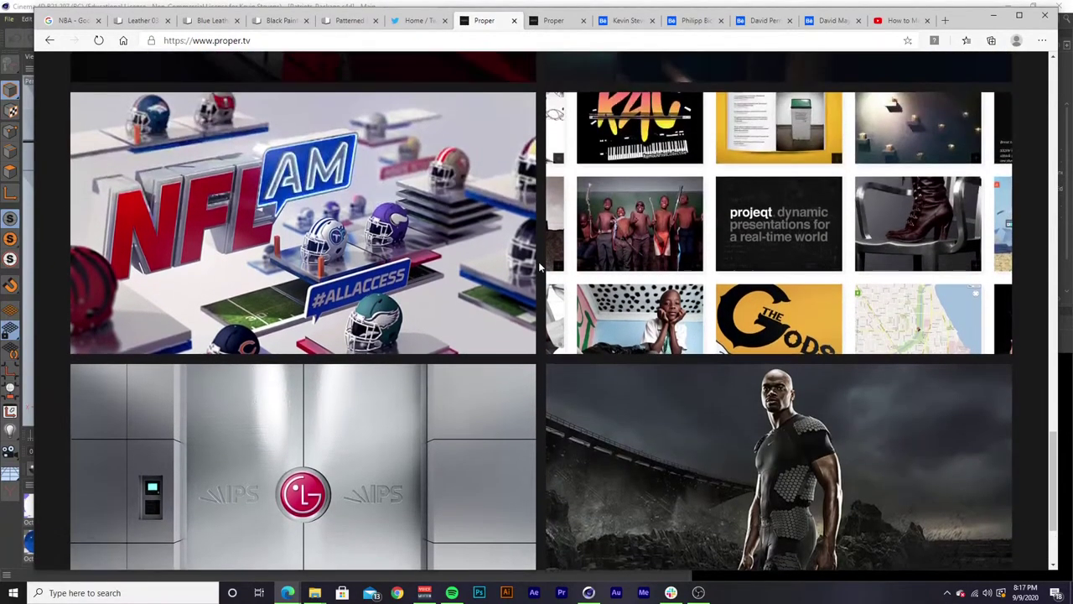
pyautogui.scroll(4, 538, 261)
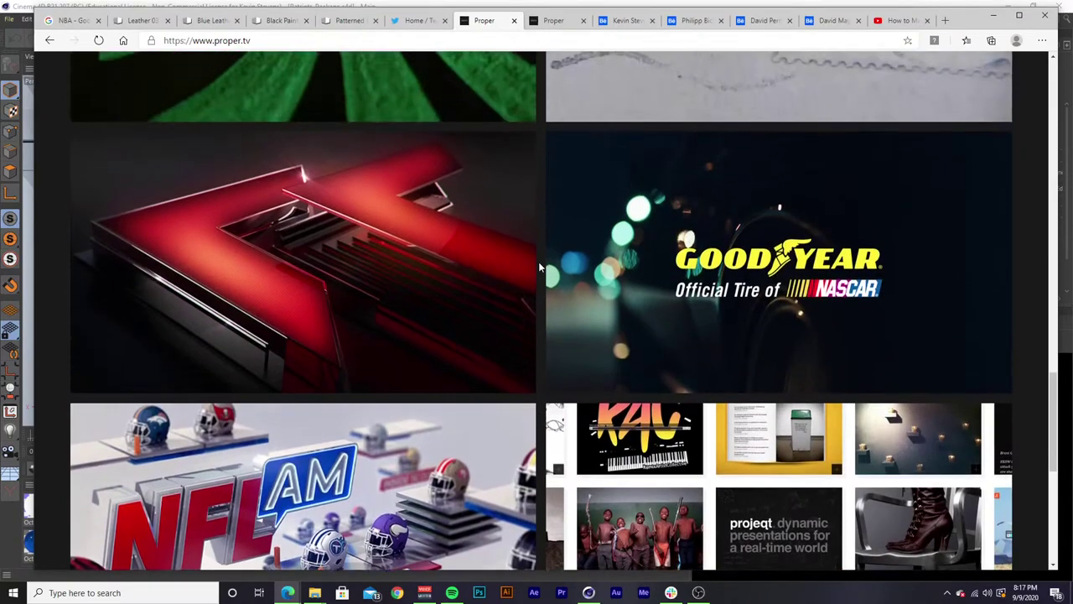
pyautogui.scroll(-2, 540, 266)
pyautogui.scroll(-3, 540, 267)
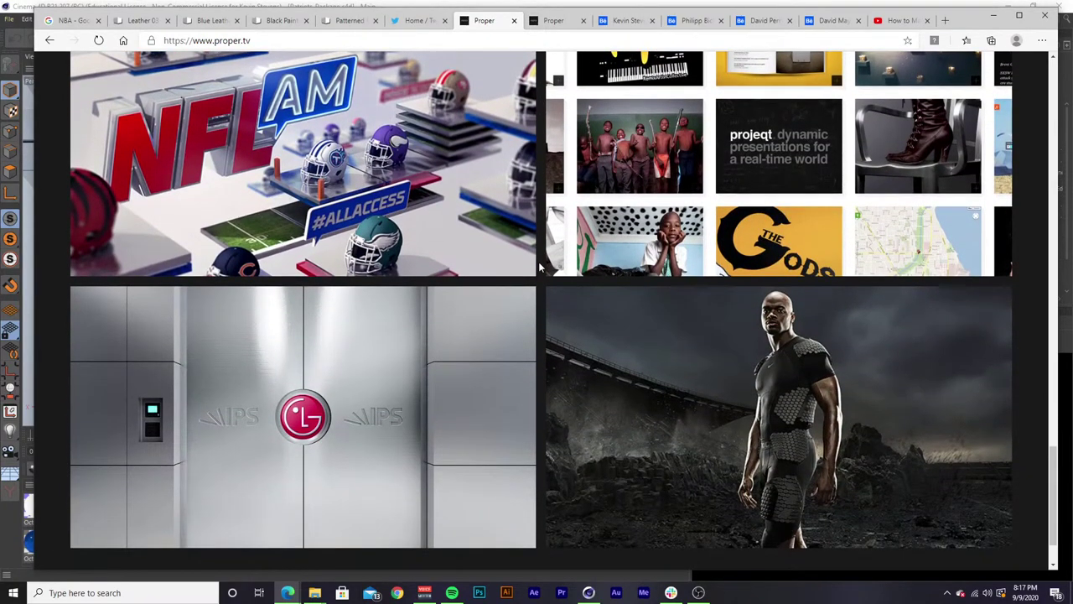
# Look back through the Proper work grid, past the NFL player and Hyundai projects, to the start of the page.
pyautogui.scroll(10, 540, 266)
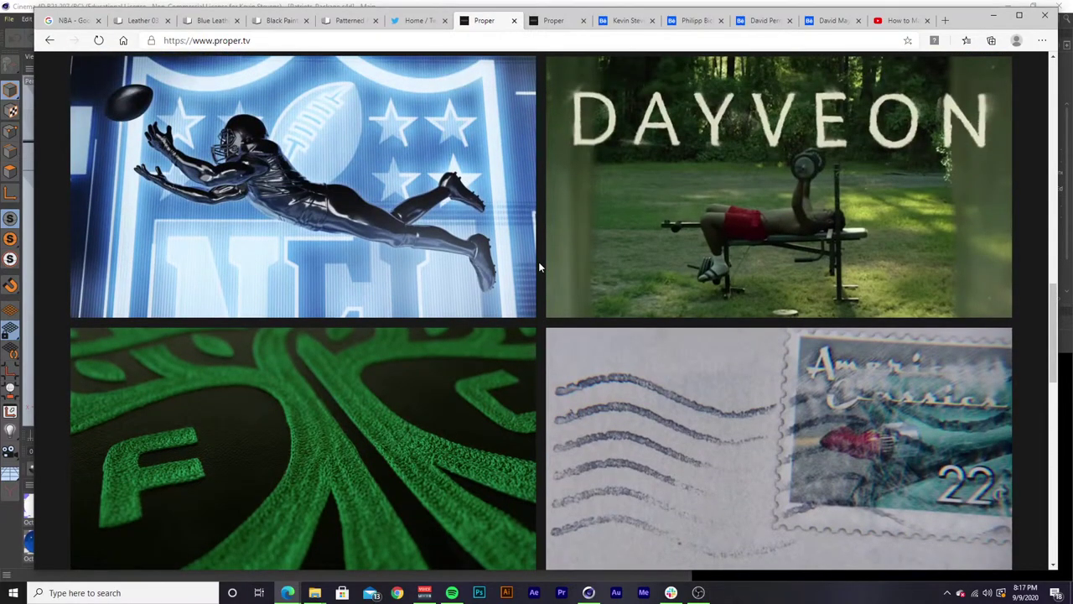
pyautogui.scroll(3, 540, 267)
pyautogui.scroll(-1, 540, 266)
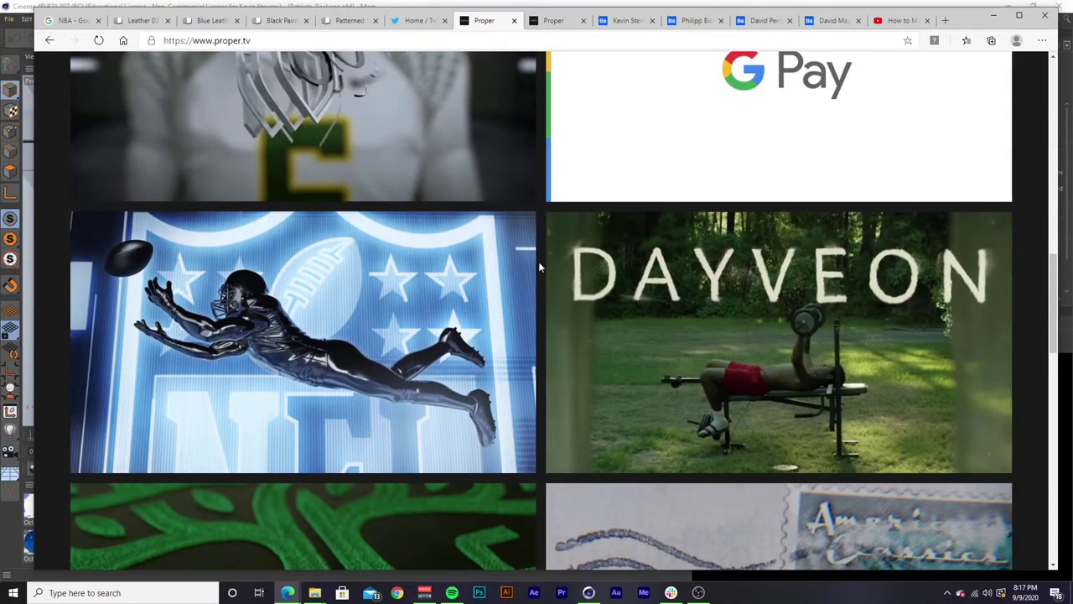
pyautogui.scroll(6, 539, 262)
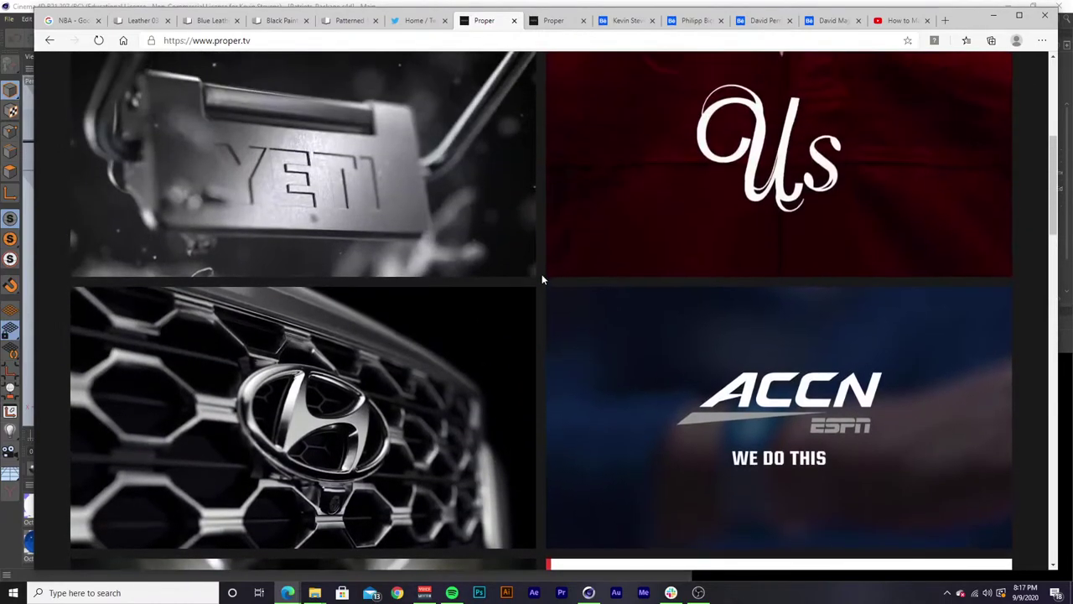
pyautogui.scroll(-5, 544, 298)
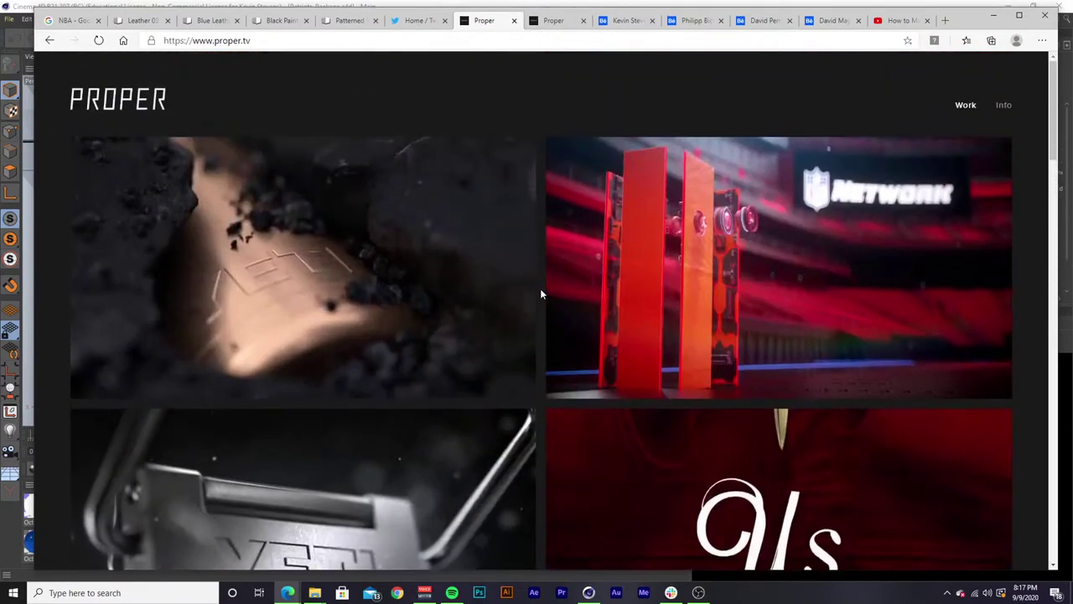
# Open Proper's YETI Rambler Elements project, examine its stills down to the end and return to the start of the project page.
pyautogui.click(479, 297)
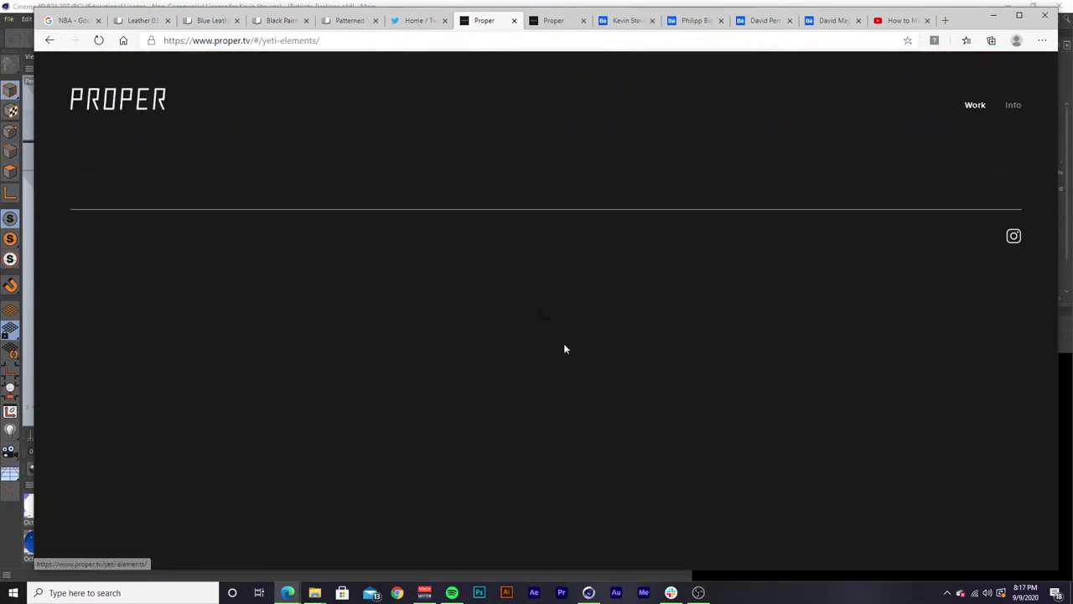
pyautogui.scroll(-8, 645, 312)
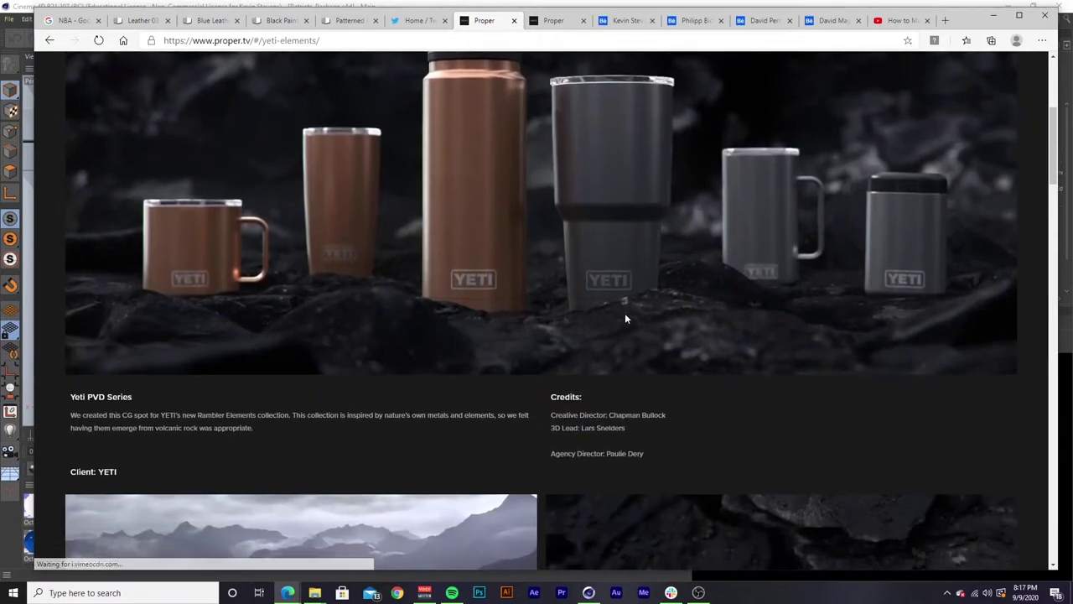
pyautogui.scroll(-2, 922, 285)
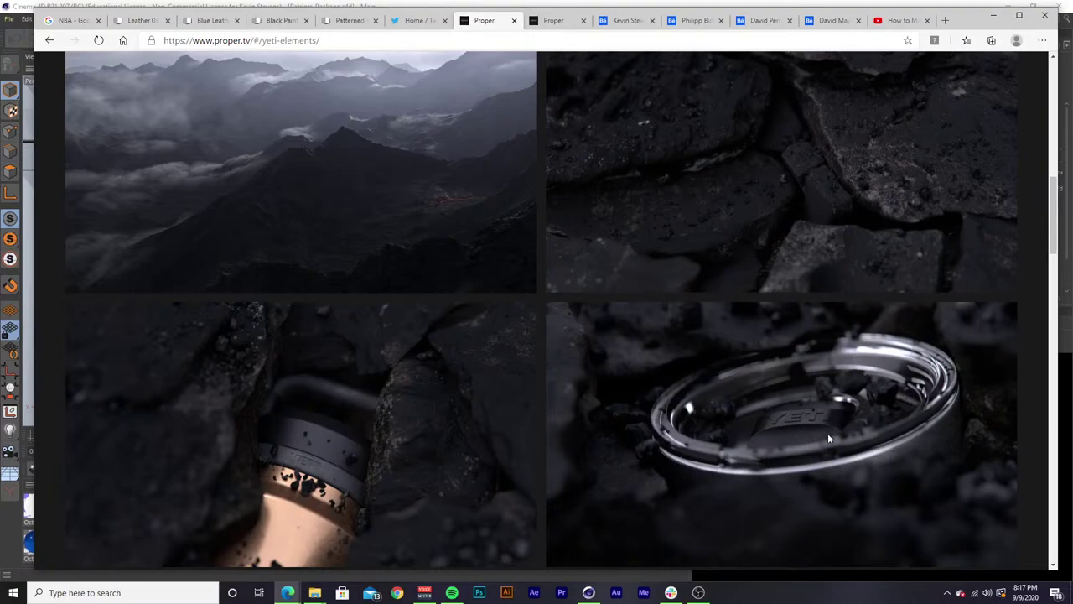
pyautogui.scroll(-1, 826, 438)
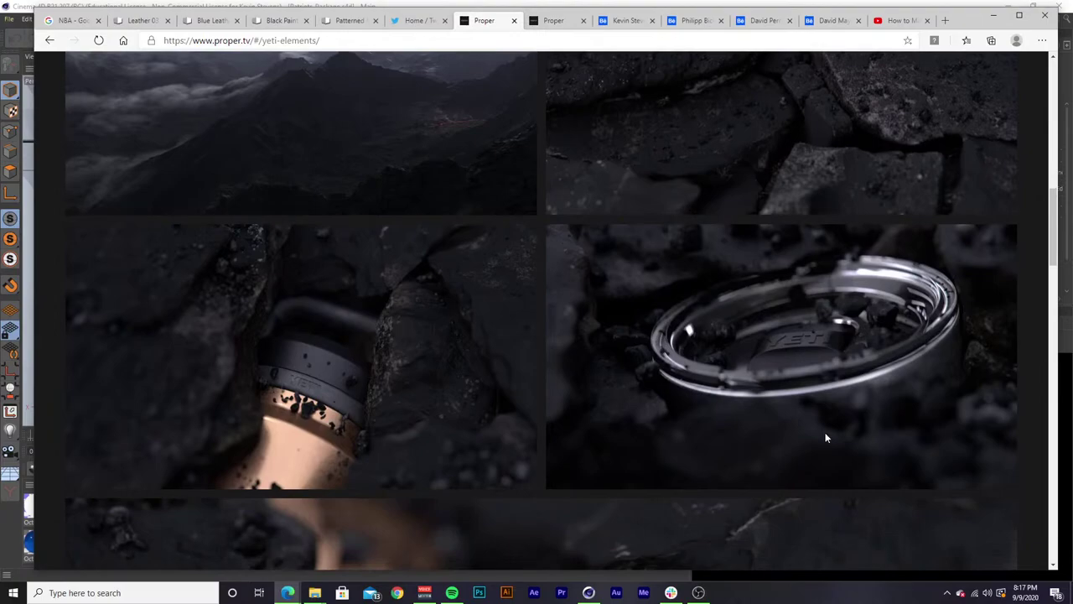
pyautogui.scroll(-2, 843, 388)
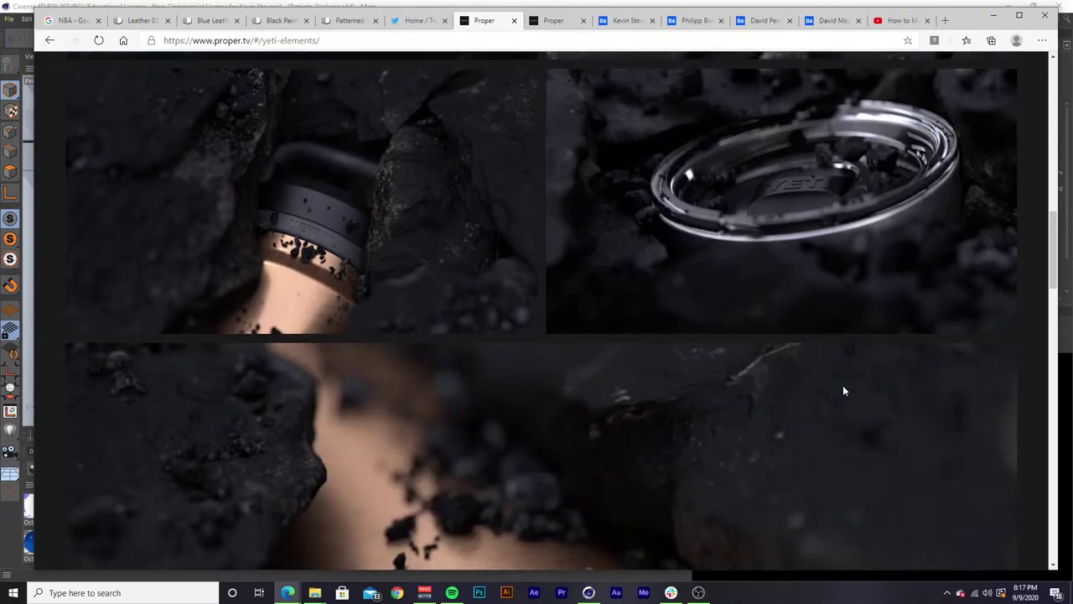
pyautogui.scroll(-5, 844, 391)
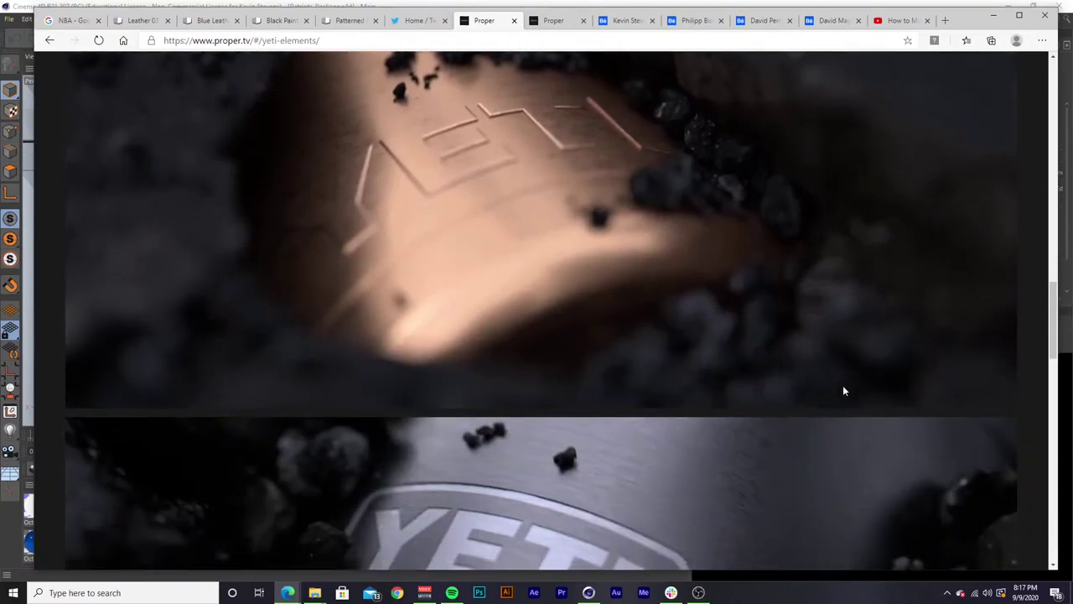
pyautogui.scroll(-4, 845, 391)
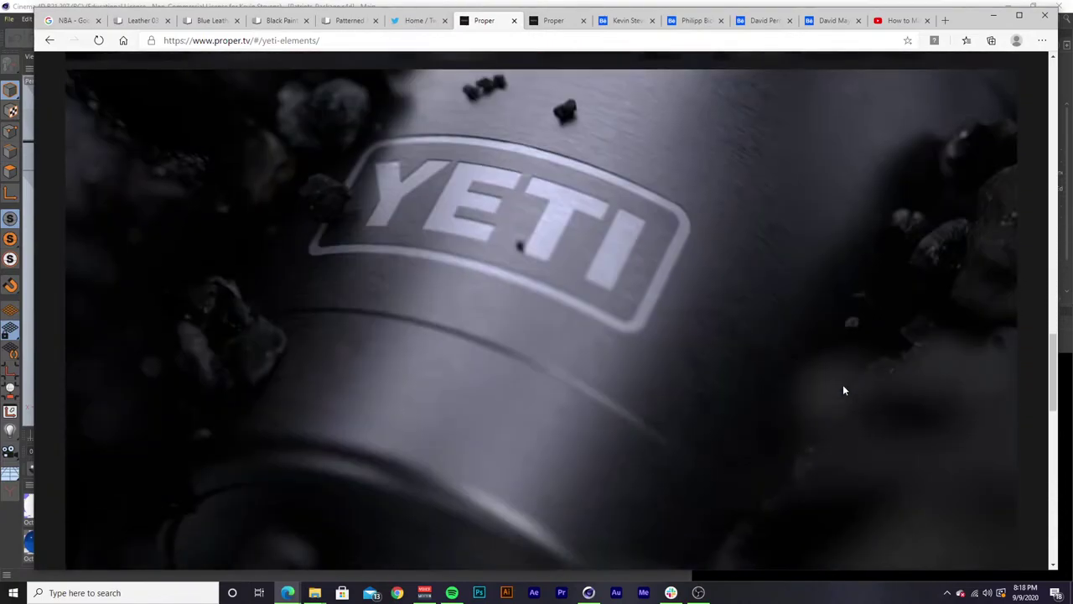
pyautogui.scroll(-6, 844, 391)
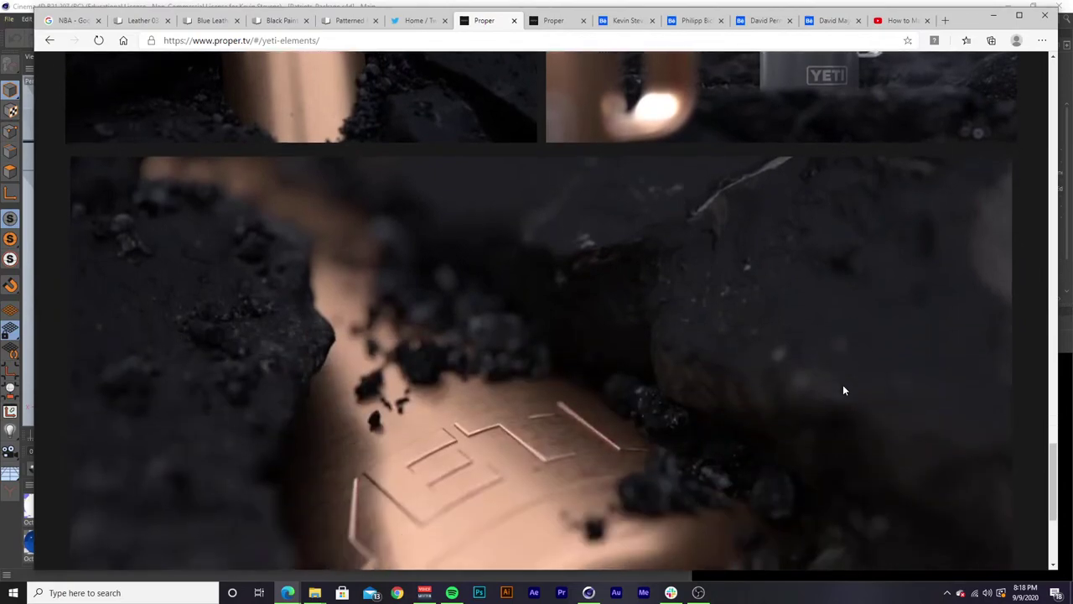
pyautogui.scroll(-3, 845, 391)
pyautogui.scroll(5, 845, 390)
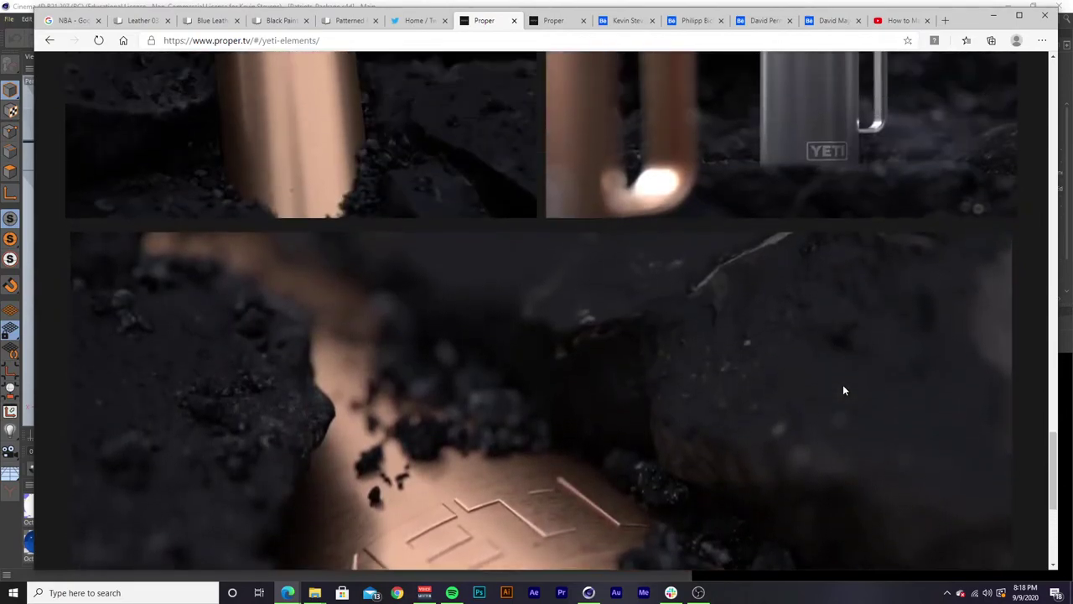
pyautogui.scroll(15, 844, 391)
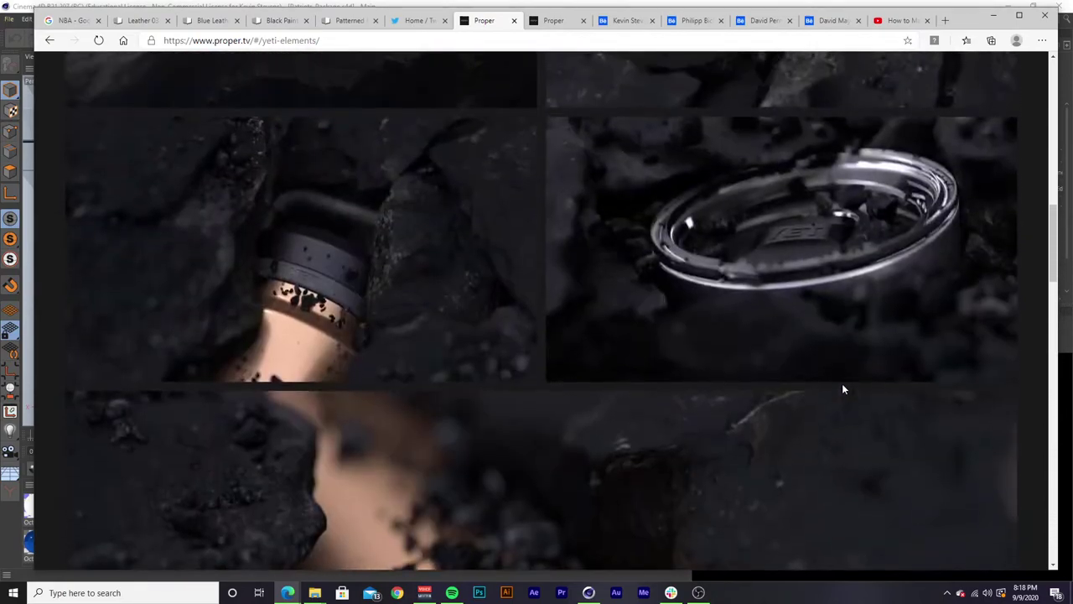
pyautogui.scroll(10, 844, 389)
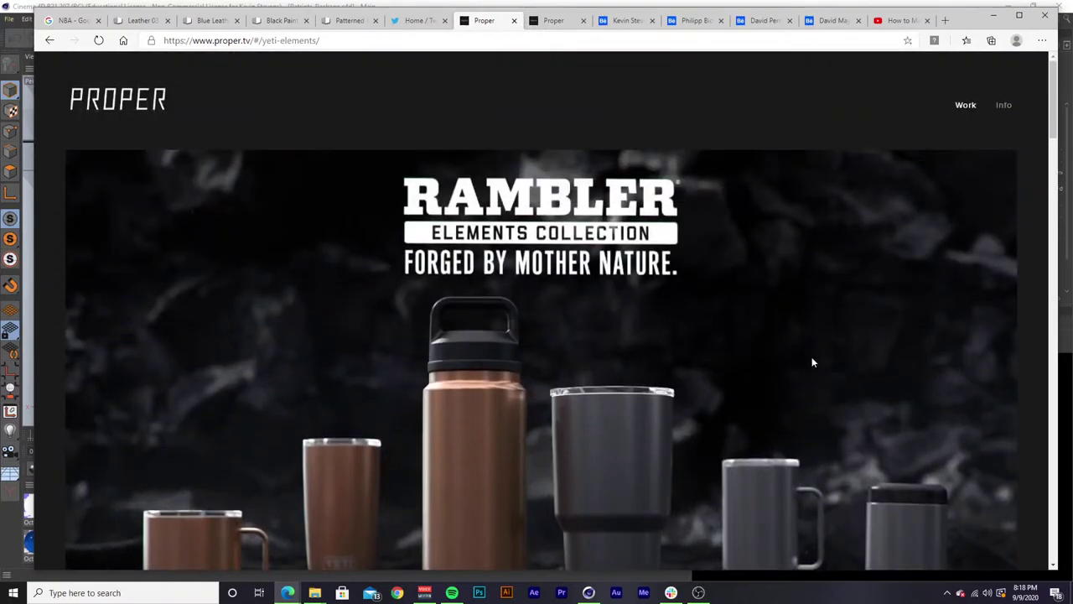
# Switch back to the Patriots_Package scene in Cinema 4D and look through its 400-600 camera.
pyautogui.click(820, 20)
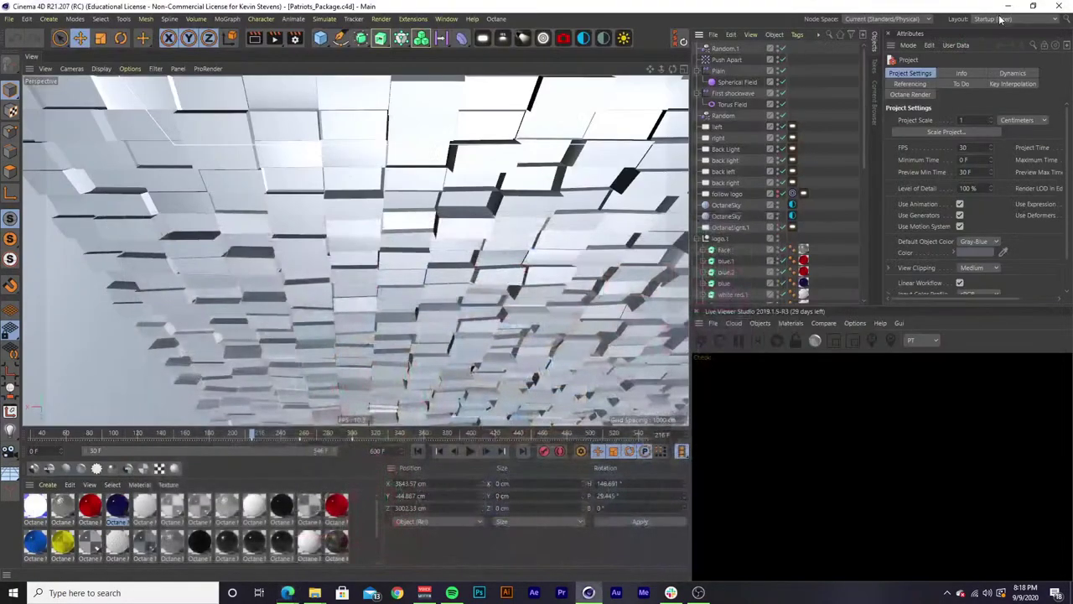
pyautogui.click(998, 14)
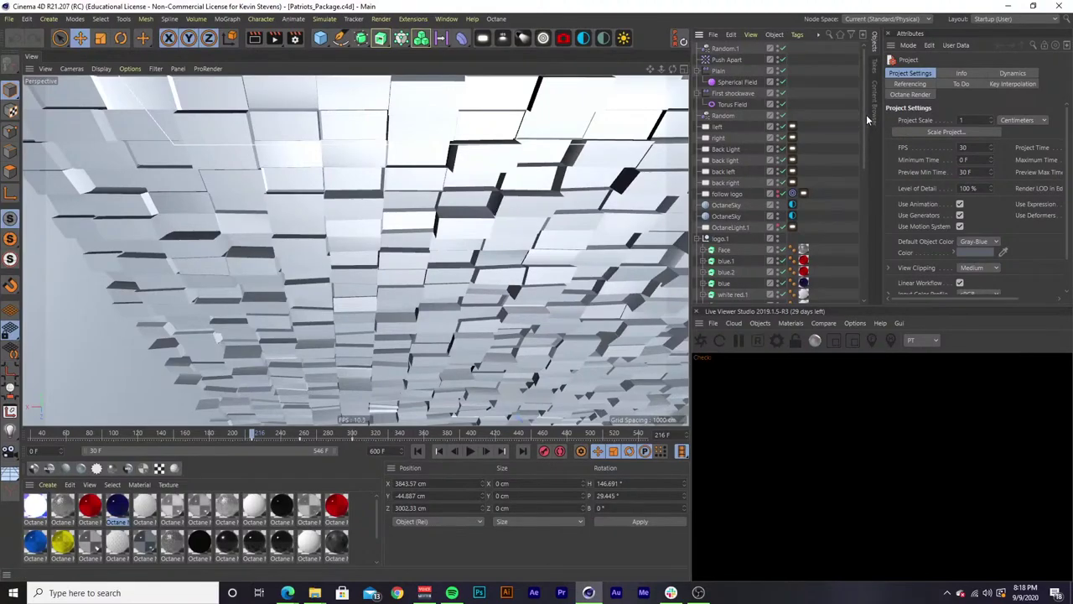
pyautogui.scroll(-10, 866, 114)
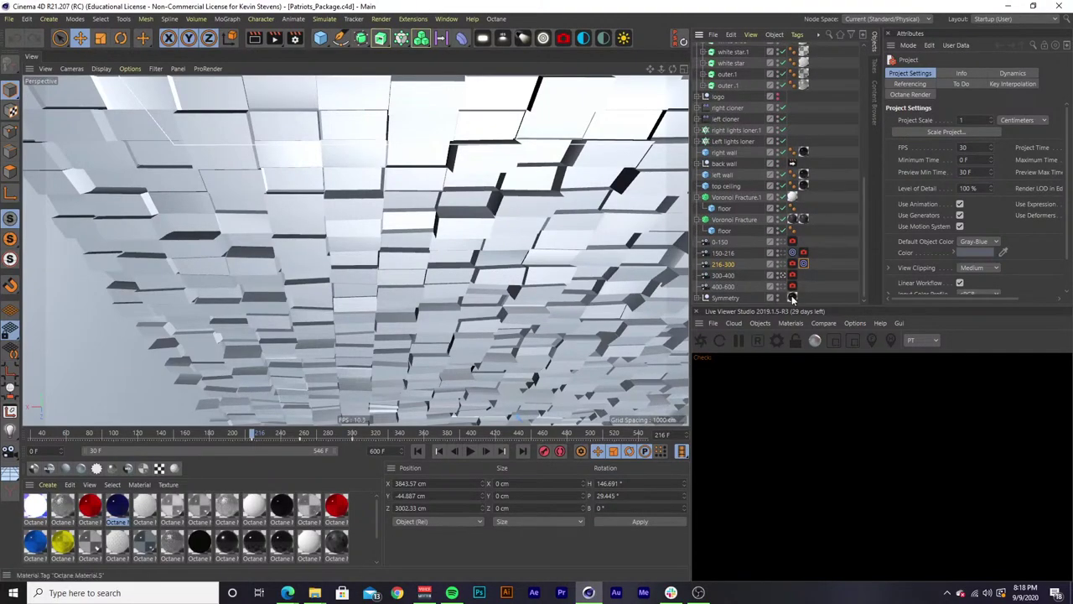
pyautogui.click(784, 248)
pyautogui.scroll(10, 785, 248)
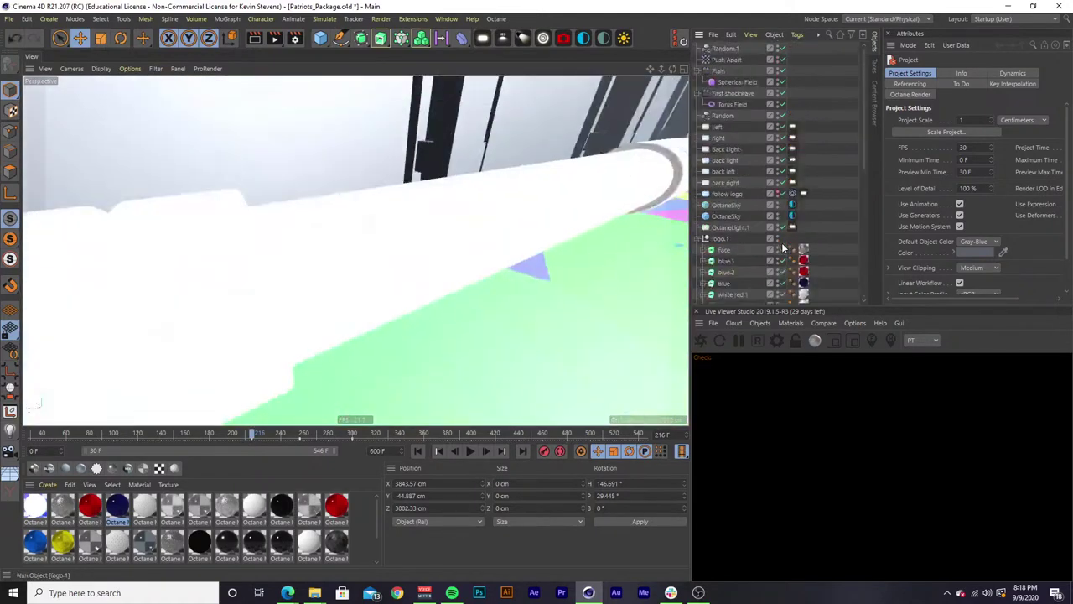
pyautogui.scroll(-10, 778, 206)
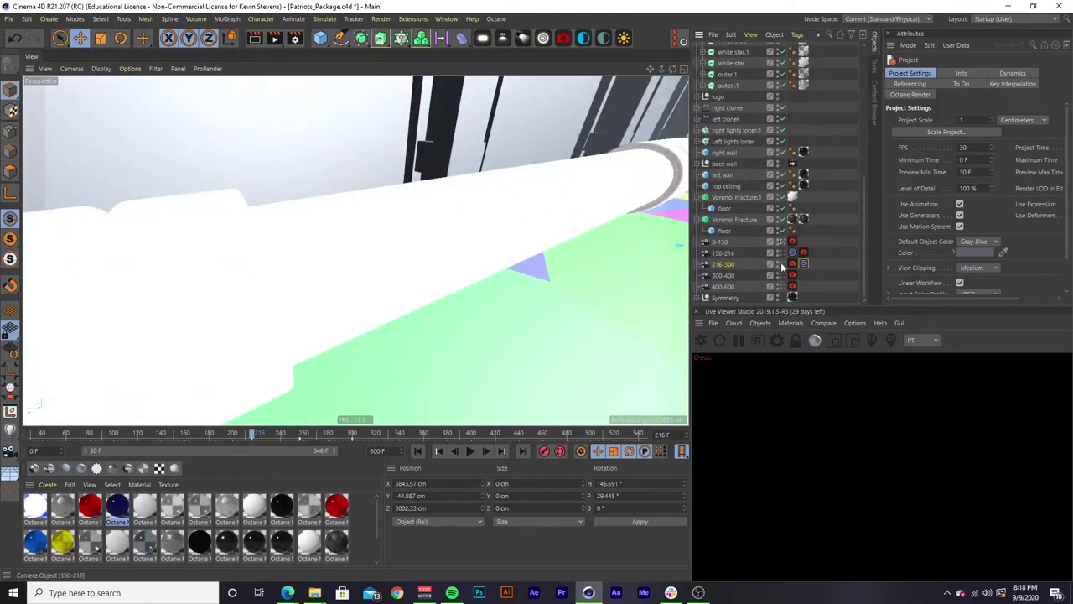
pyautogui.click(784, 288)
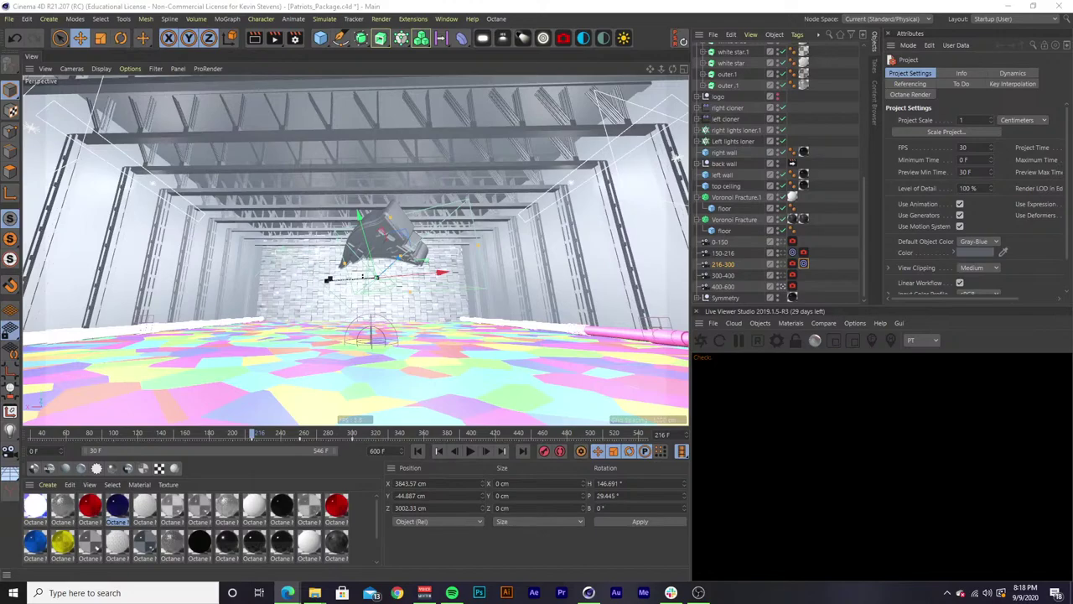
# Clear the selection, look through the remaining materials, and leave the camera view to examine the building from outside.
pyautogui.click(814, 281)
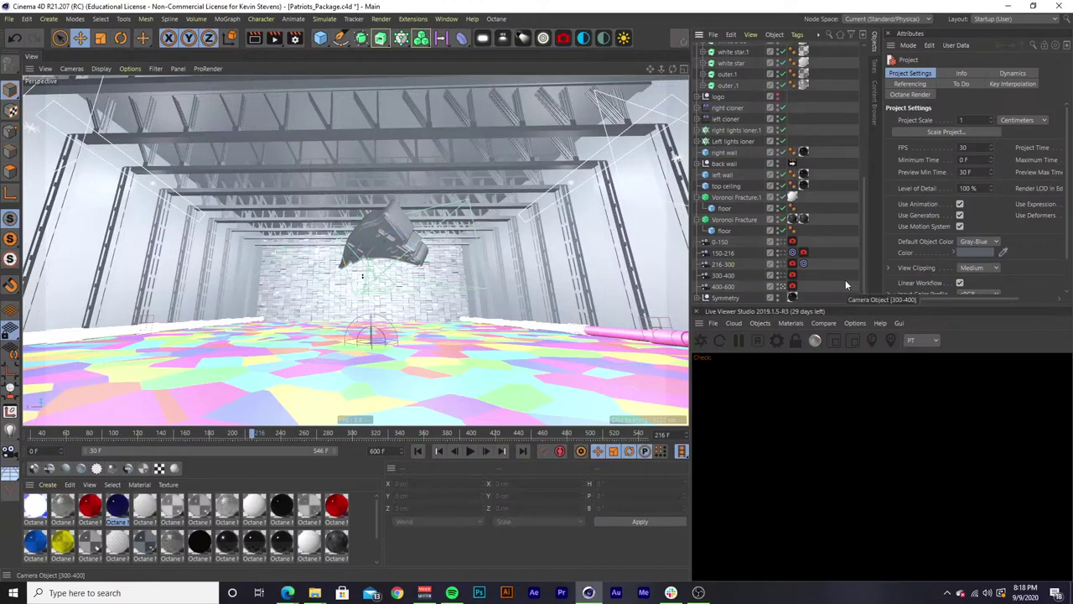
pyautogui.moveTo(378, 514); pyautogui.dragTo(380, 540)
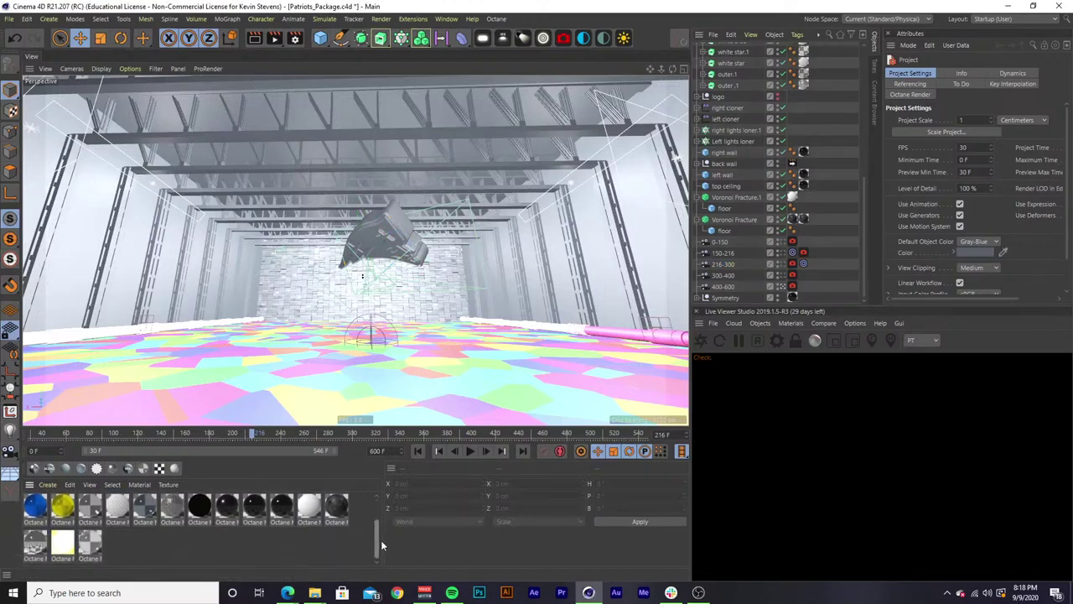
pyautogui.click(780, 286)
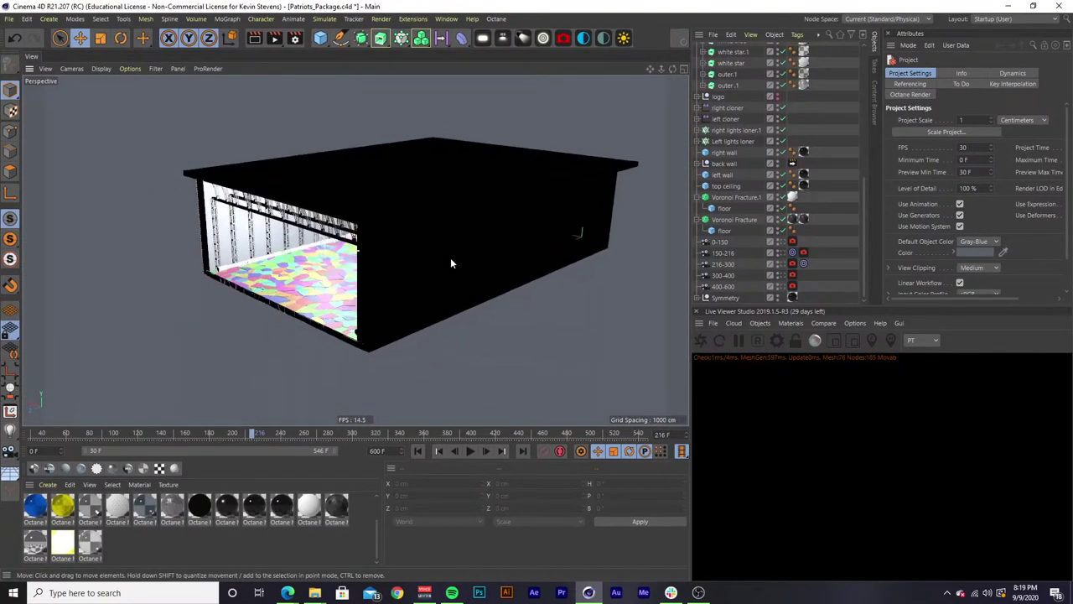
pyautogui.keyDown('alt'); pyautogui.moveTo(450, 262); pyautogui.dragTo(503, 244); pyautogui.keyUp('alt')
pyautogui.keyDown('alt'); pyautogui.moveTo(346, 251); pyautogui.dragTo(269, 290); pyautogui.keyUp('alt')
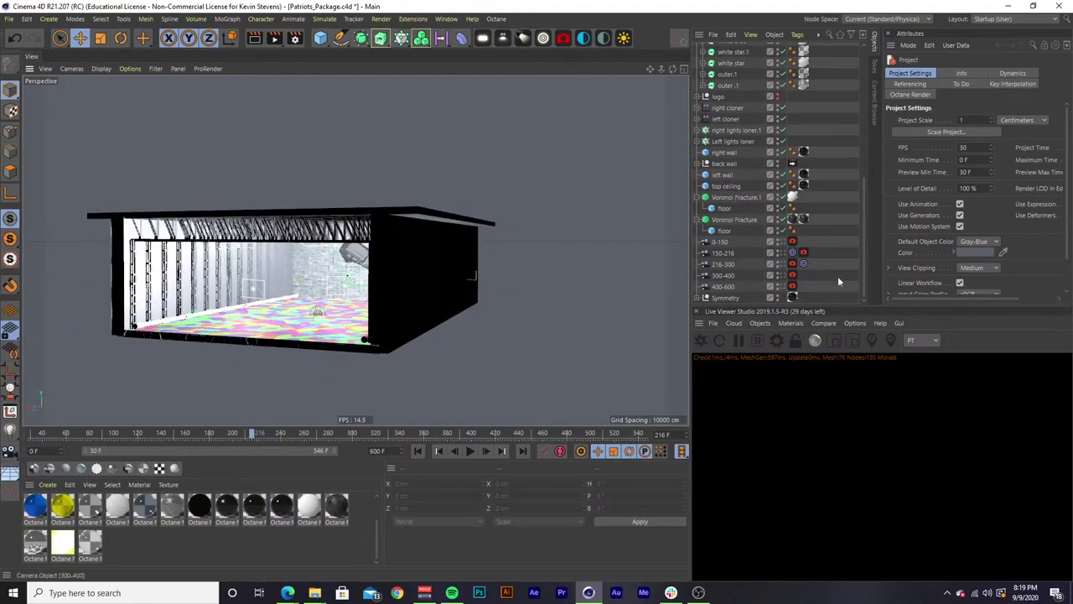
# Select the 400-600 camera and compare its view with the building's open front and the 150-216 camera view.
pyautogui.click(784, 286)
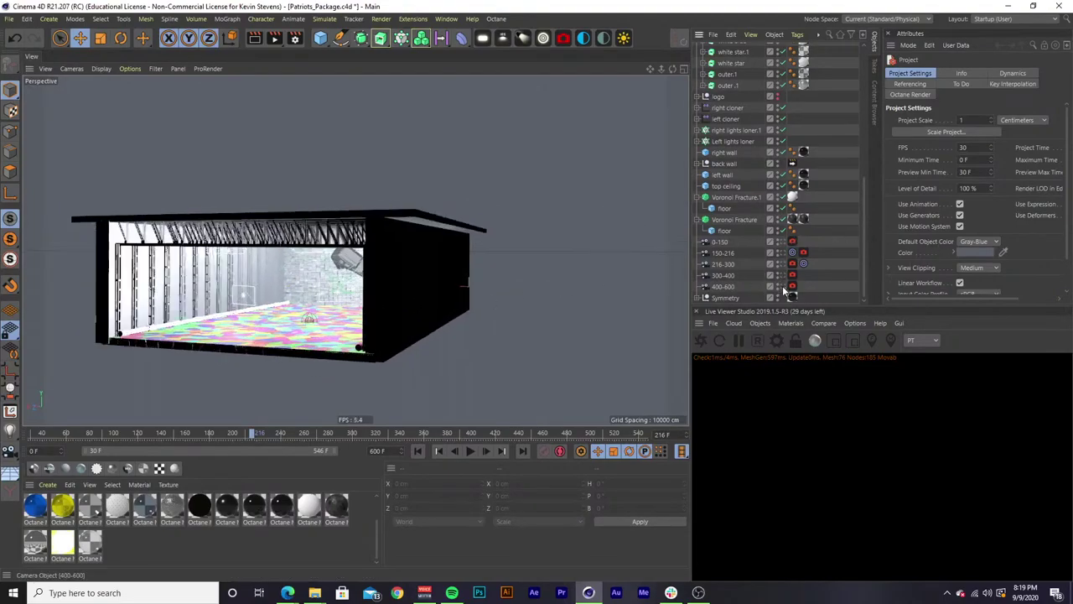
pyautogui.click(720, 287)
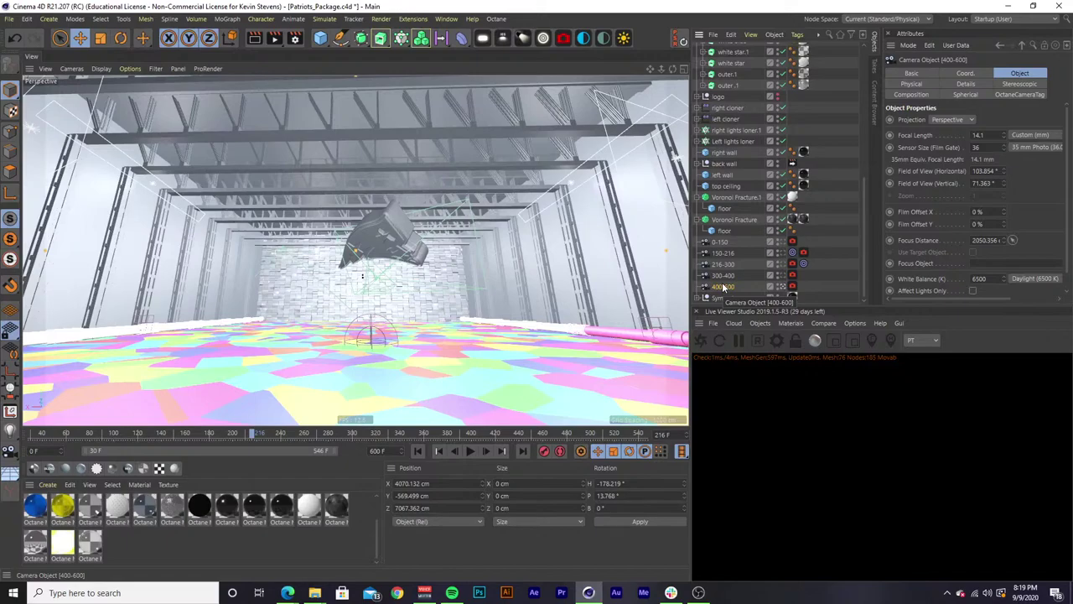
pyautogui.click(792, 286)
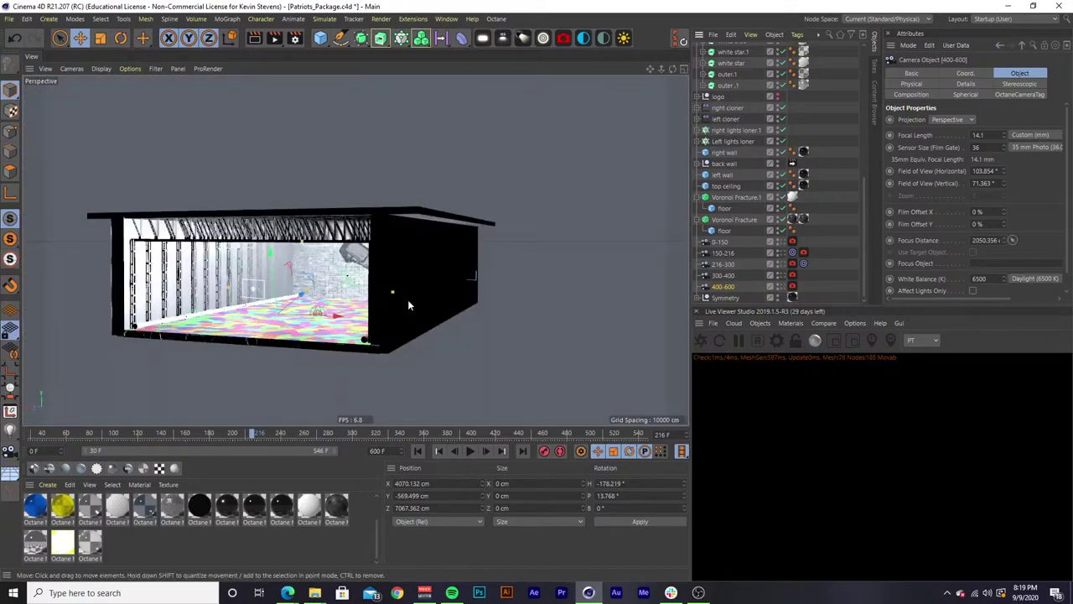
pyautogui.moveTo(395, 300)
pyautogui.keyDown('alt'); pyautogui.mouseDown()
pyautogui.moveTo(419, 290)
pyautogui.moveTo(258, 315)
pyautogui.moveTo(475, 304)
pyautogui.moveTo(491, 326)
pyautogui.moveTo(436, 323)
pyautogui.moveTo(395, 293)
pyautogui.moveTo(409, 285)
pyautogui.moveTo(418, 302)
pyautogui.moveTo(395, 295)
pyautogui.mouseUp(); pyautogui.keyUp('alt')
pyautogui.hotkey('ctrl', 'shift', 'z')
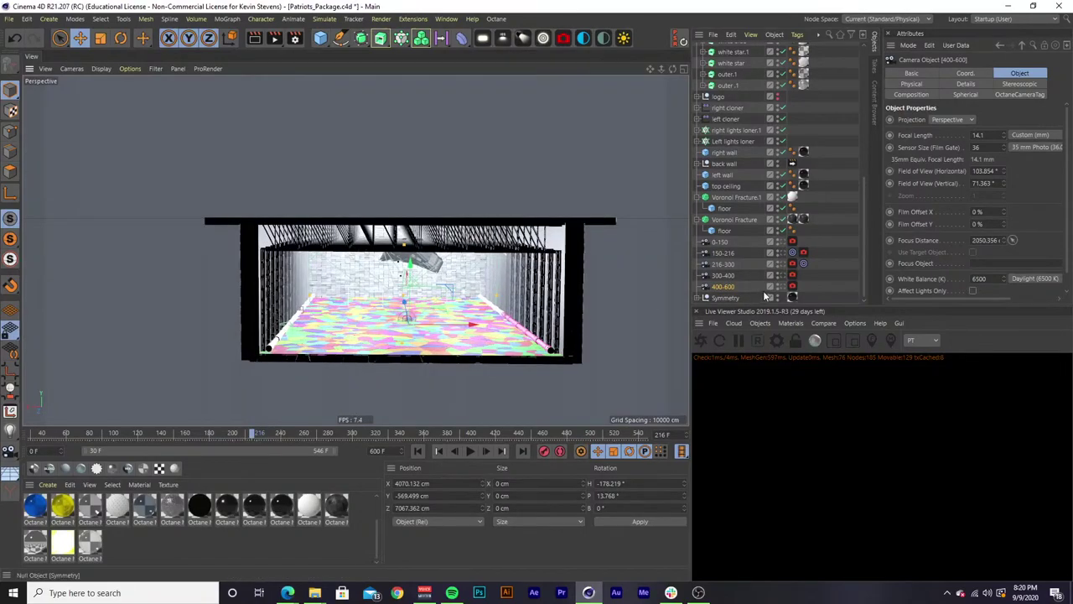
pyautogui.click(781, 287)
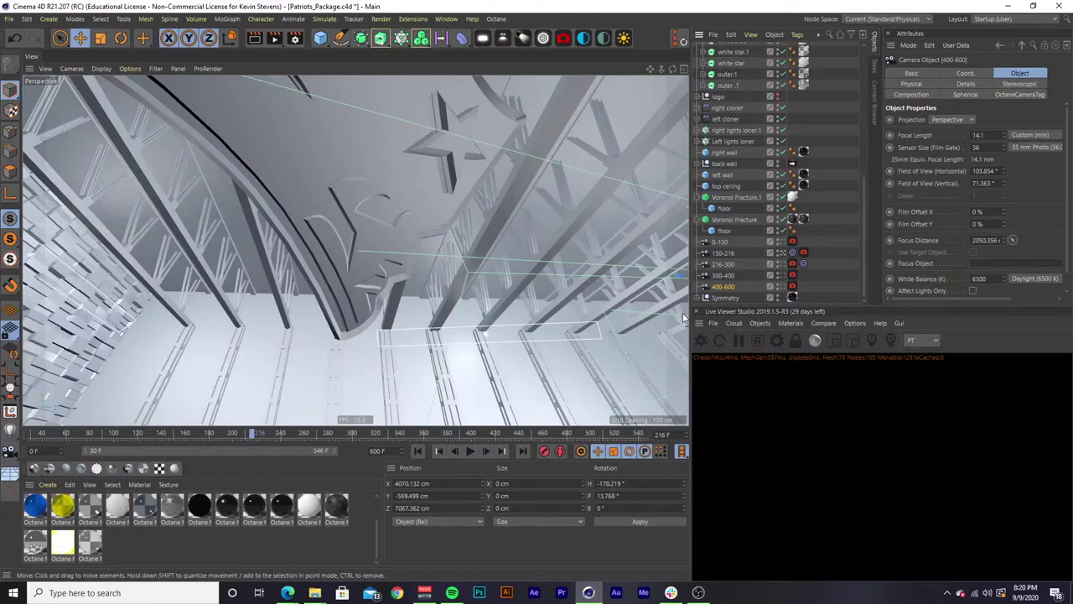
pyautogui.click(789, 287)
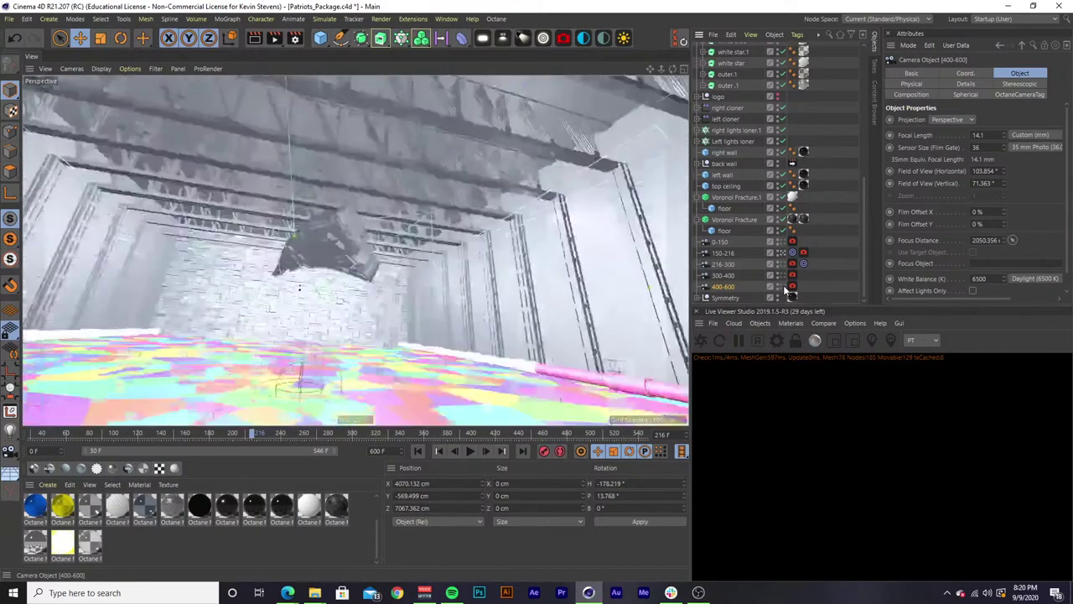
# Examine the room's open front, fractured floor, wall pillars and hanging logo from several angles in the free view.
pyautogui.scroll(-5, 533, 310)
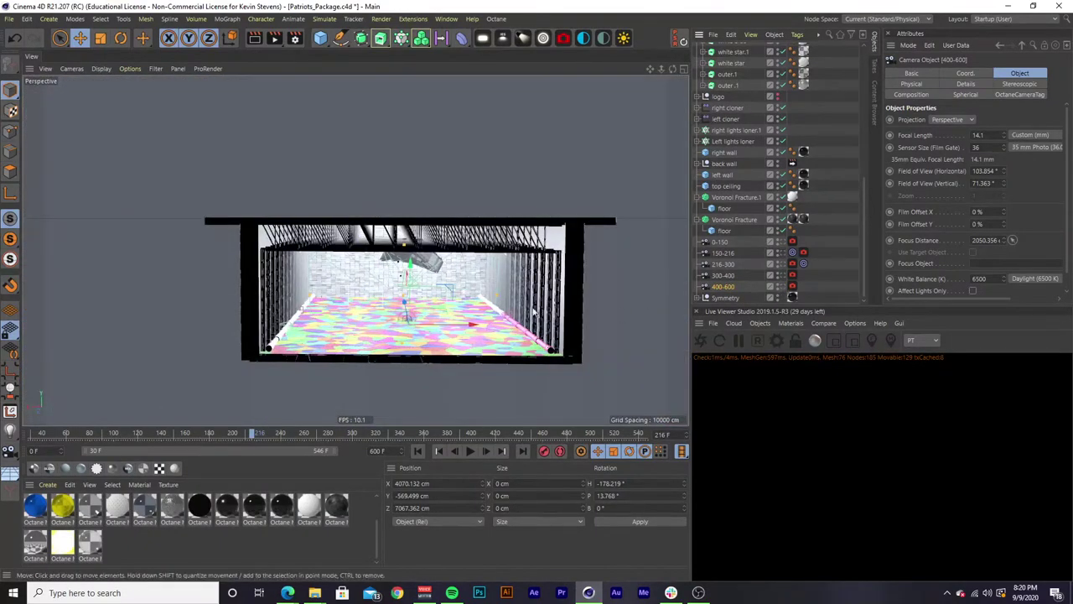
pyautogui.scroll(10, 453, 299)
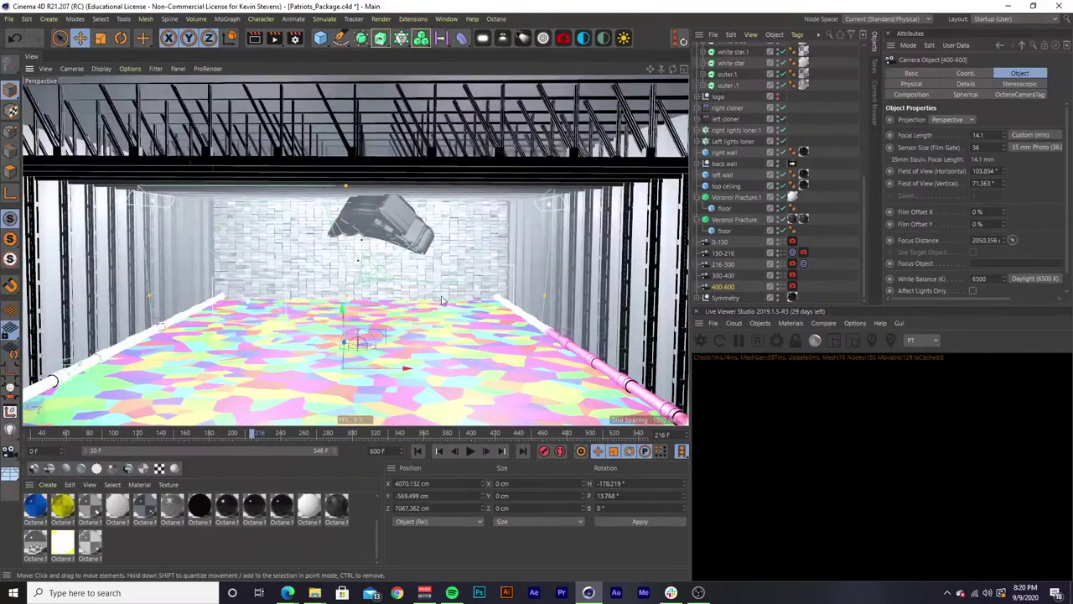
pyautogui.scroll(3, 442, 300)
pyautogui.keyDown('alt'); pyautogui.moveTo(403, 268); pyautogui.dragTo(344, 233); pyautogui.keyUp('alt')
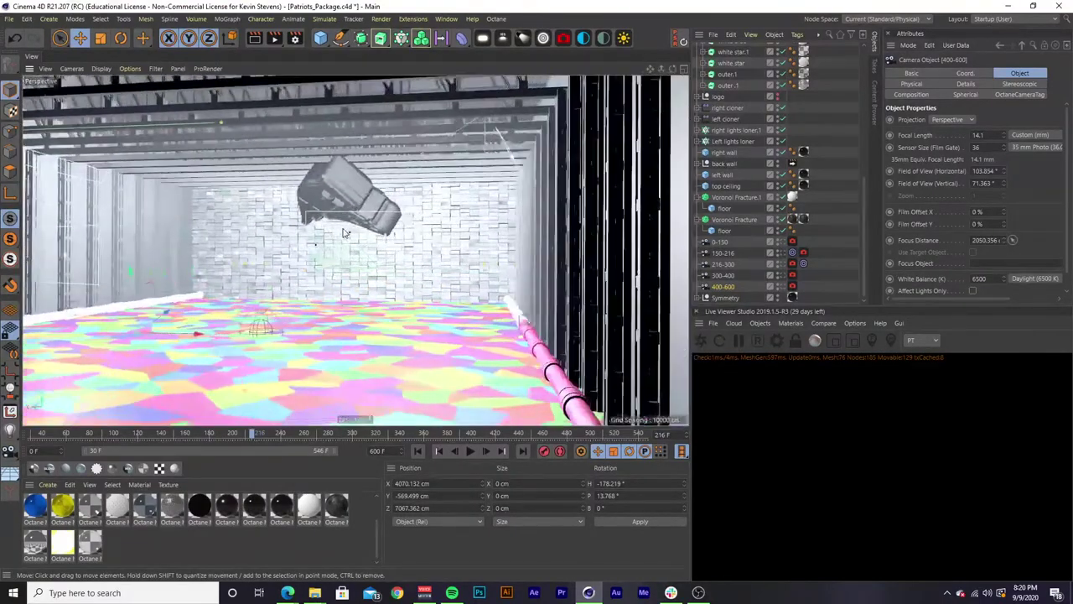
pyautogui.scroll(8, 344, 233)
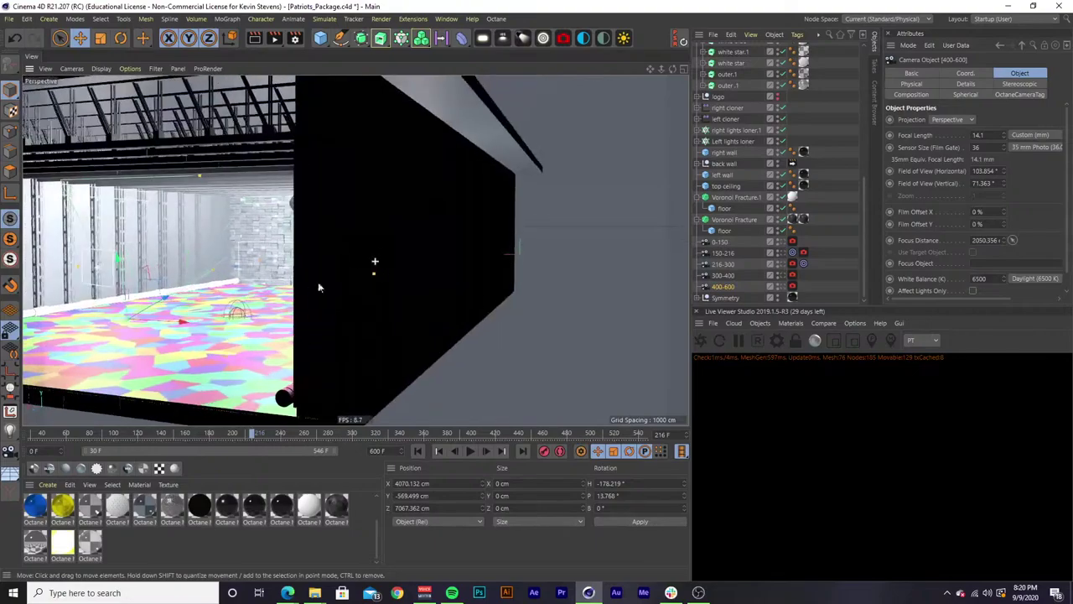
pyautogui.scroll(-8, 318, 287)
pyautogui.scroll(5, 377, 295)
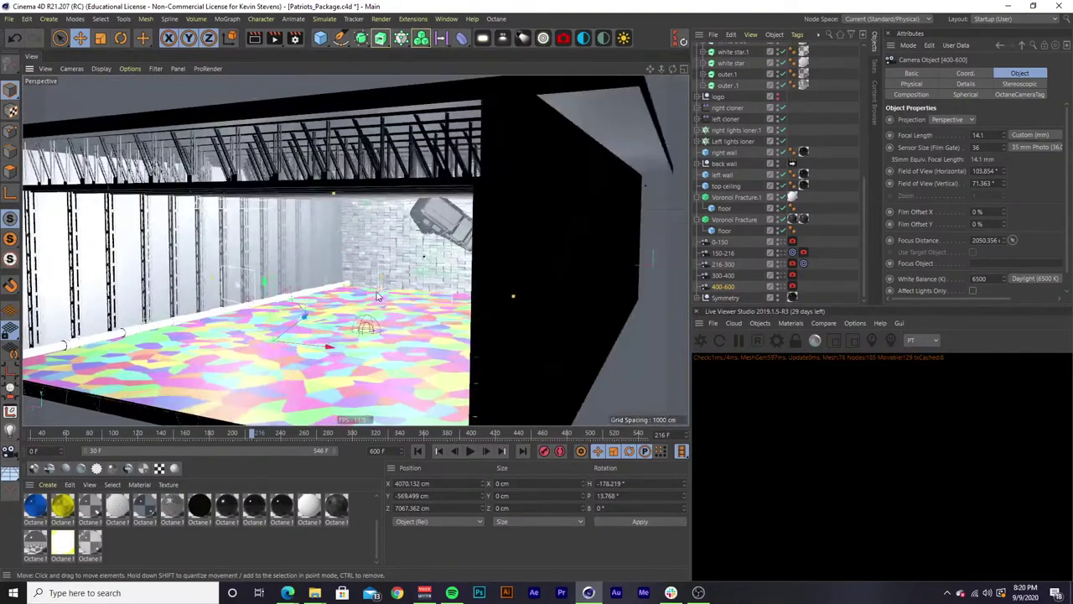
pyautogui.scroll(-5, 376, 295)
pyautogui.keyDown('alt'); pyautogui.moveTo(376, 295); pyautogui.dragTo(454, 287); pyautogui.keyUp('alt')
# Select a beam segment of the front ceiling truss and examine the repeated trusses from several angles.
pyautogui.click(527, 234)
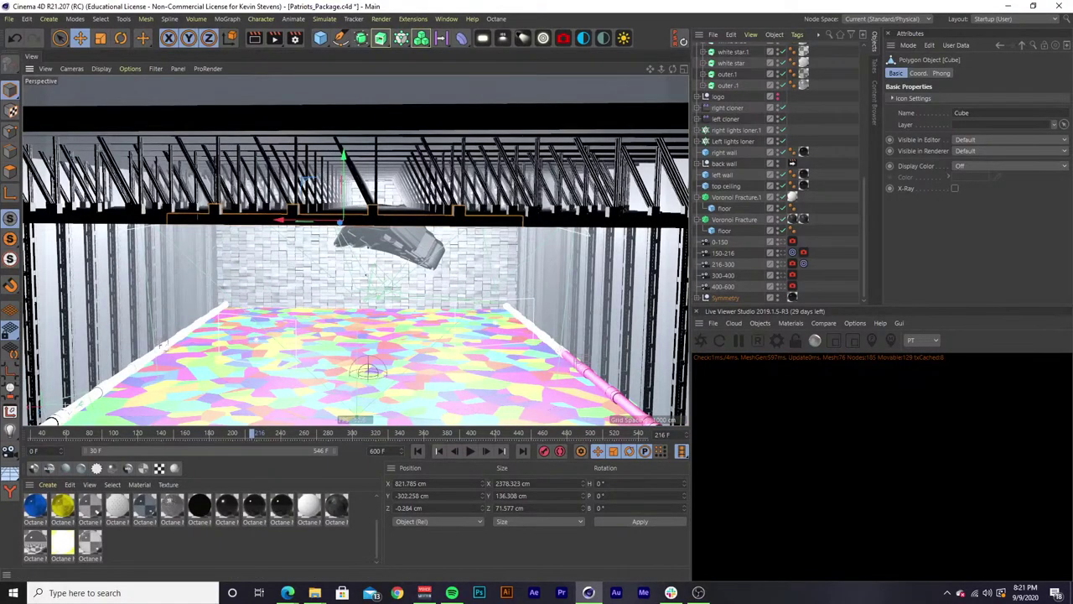
pyautogui.scroll(-5, 483, 271)
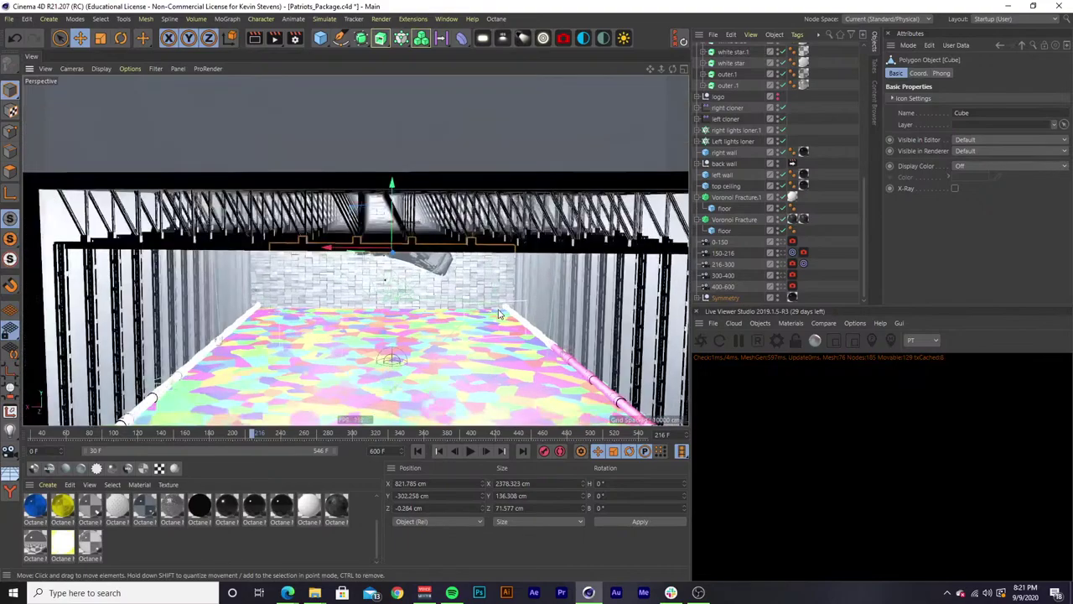
pyautogui.moveTo(482, 271)
pyautogui.keyDown('alt'); pyautogui.mouseDown()
pyautogui.moveTo(517, 248)
pyautogui.moveTo(489, 255)
pyautogui.mouseUp(); pyautogui.keyUp('alt')
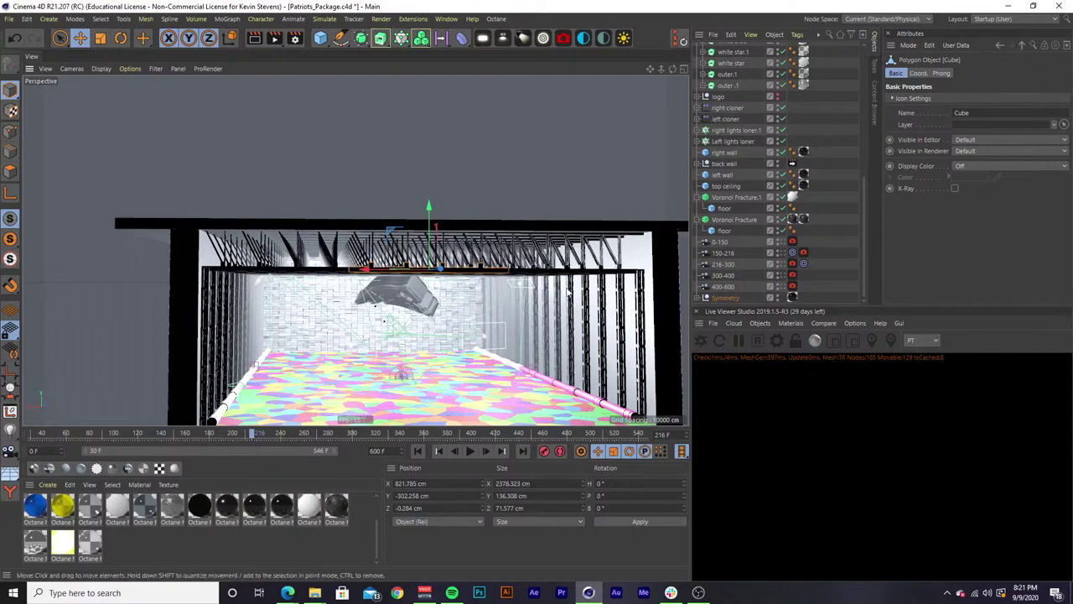
pyautogui.scroll(4, 562, 287)
pyautogui.scroll(1, 556, 287)
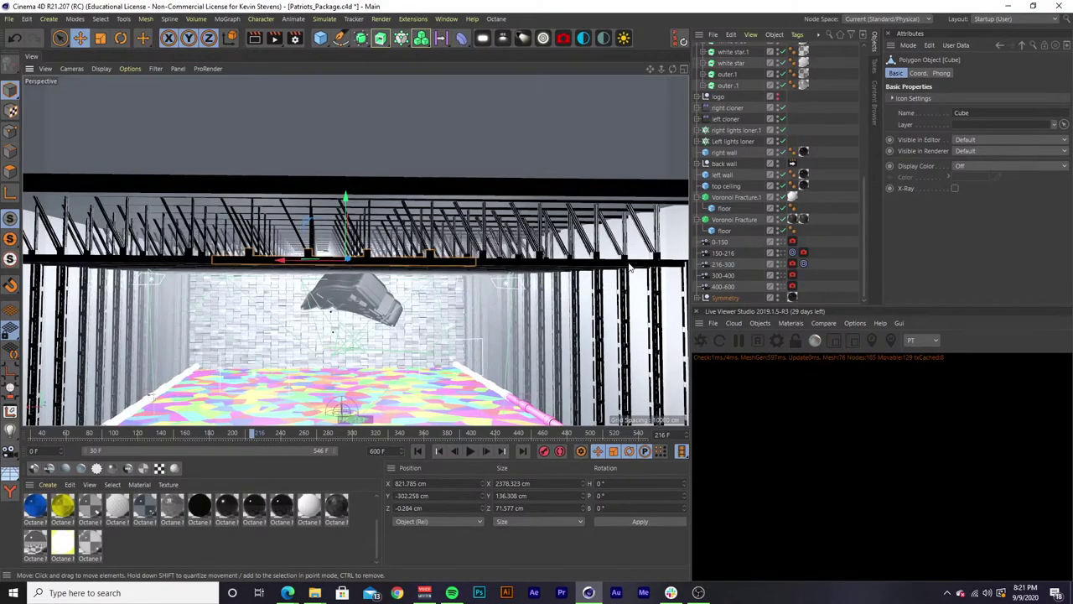
pyautogui.scroll(1, 623, 263)
pyautogui.keyDown('alt'); pyautogui.moveTo(602, 268); pyautogui.dragTo(523, 264); pyautogui.keyUp('alt')
pyautogui.keyDown('alt'); pyautogui.moveTo(579, 245); pyautogui.dragTo(506, 295); pyautogui.keyUp('alt')
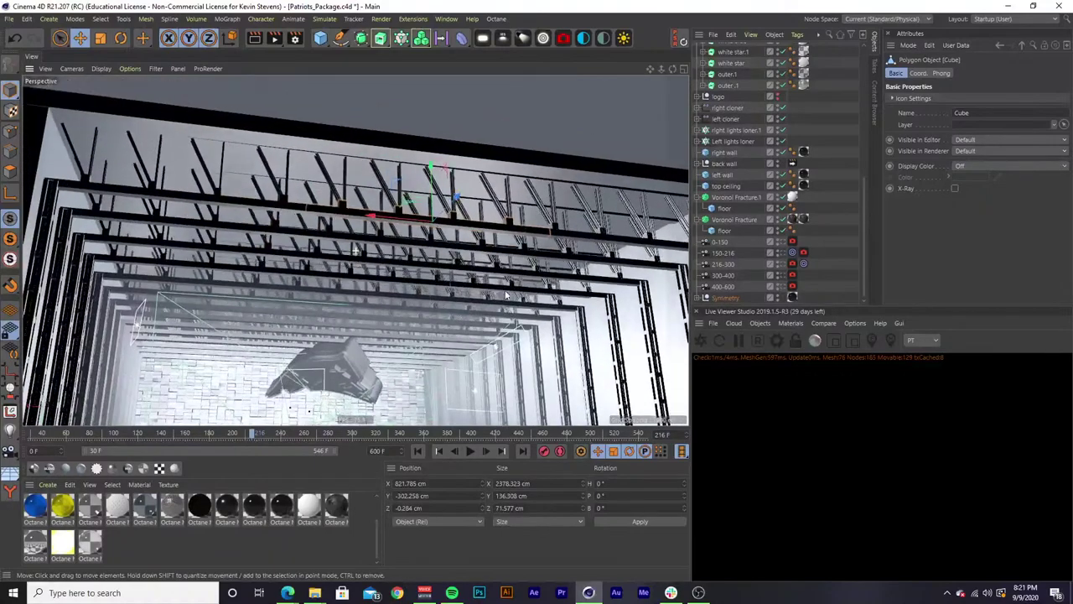
# Expand the Symmetry group down to the Pillar null and select the front truss null, Null.6, framing it in the view.
pyautogui.keyDown('alt'); pyautogui.moveTo(558, 238); pyautogui.dragTo(588, 252); pyautogui.keyUp('alt')
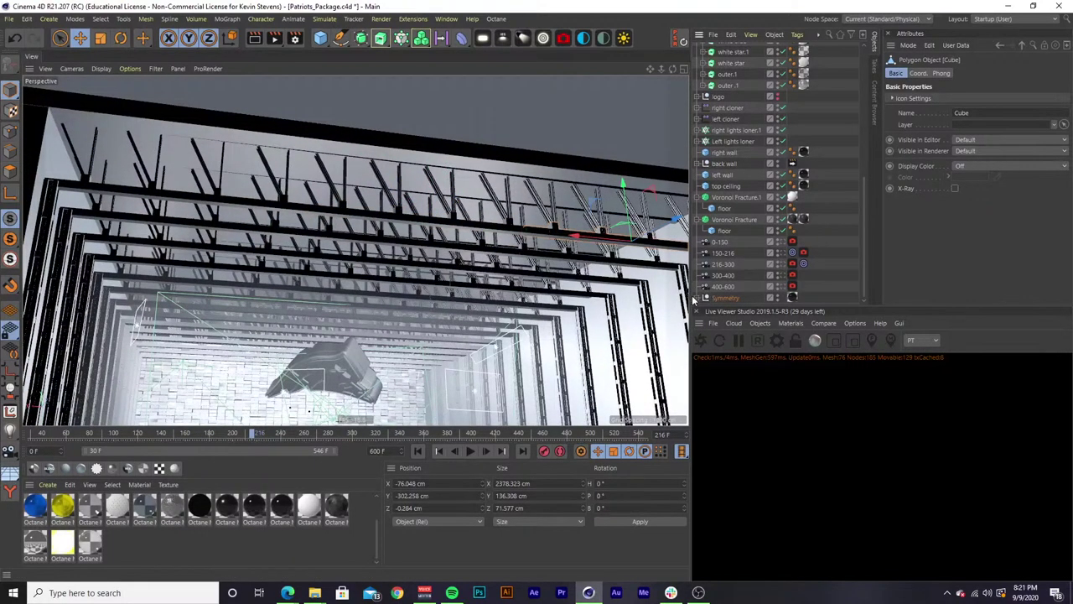
pyautogui.click(698, 298)
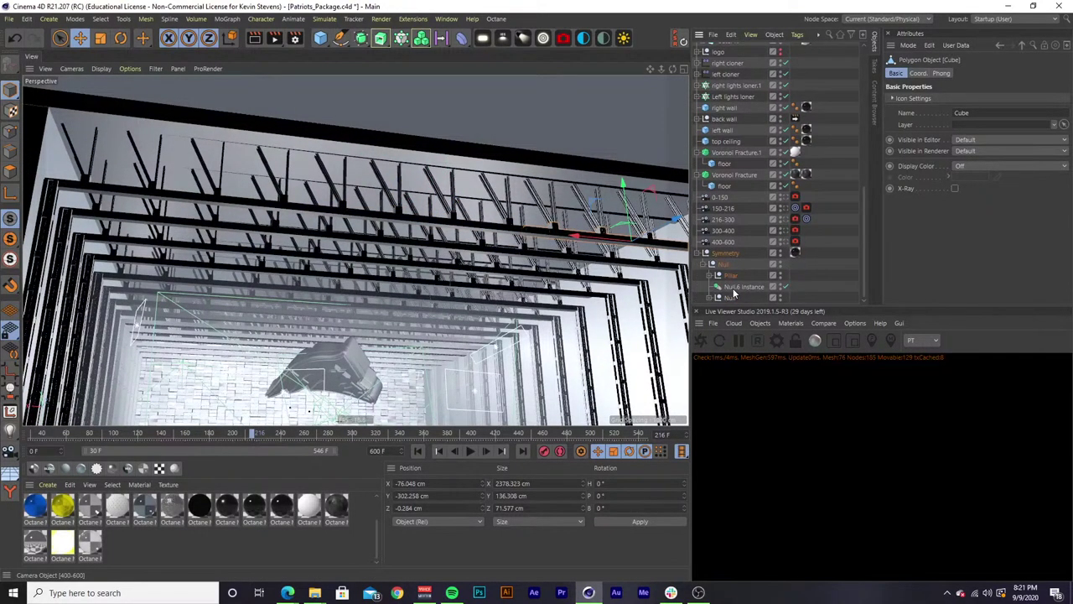
pyautogui.click(732, 276)
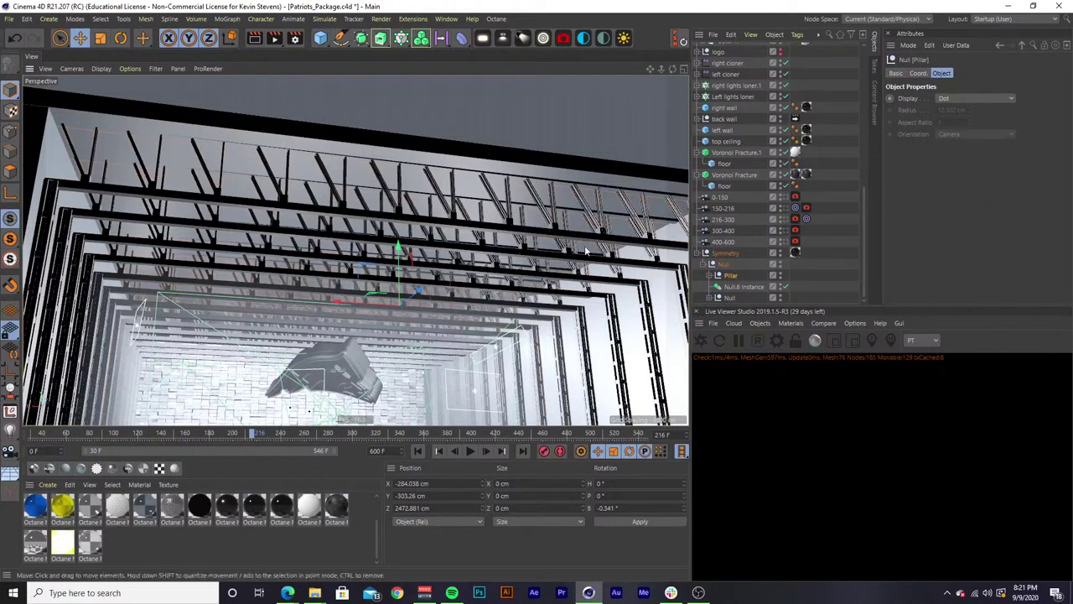
pyautogui.press('o')
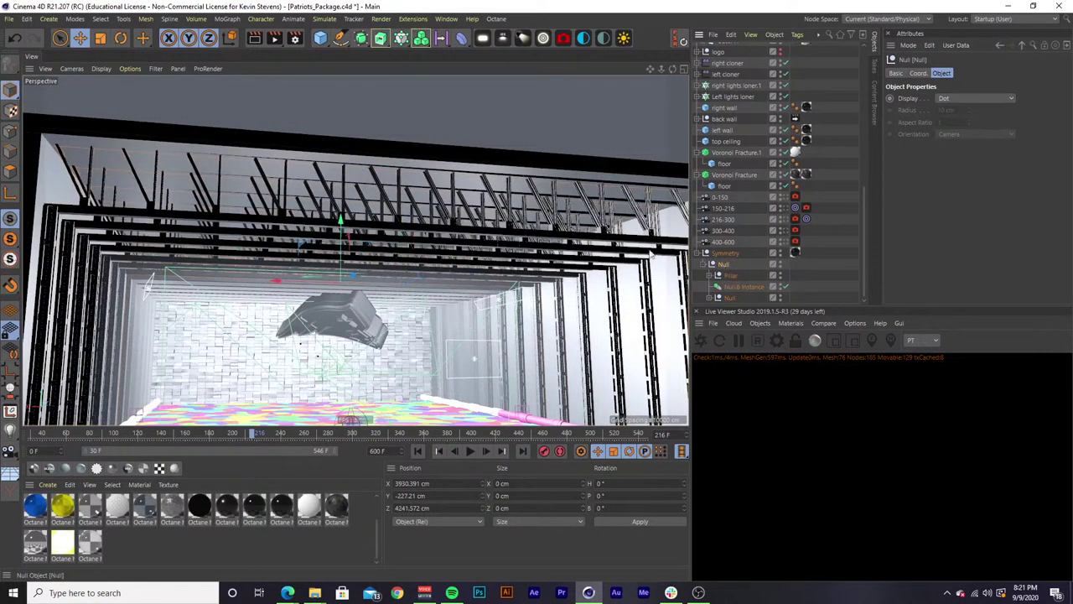
pyautogui.click(571, 237)
pyautogui.click(709, 276)
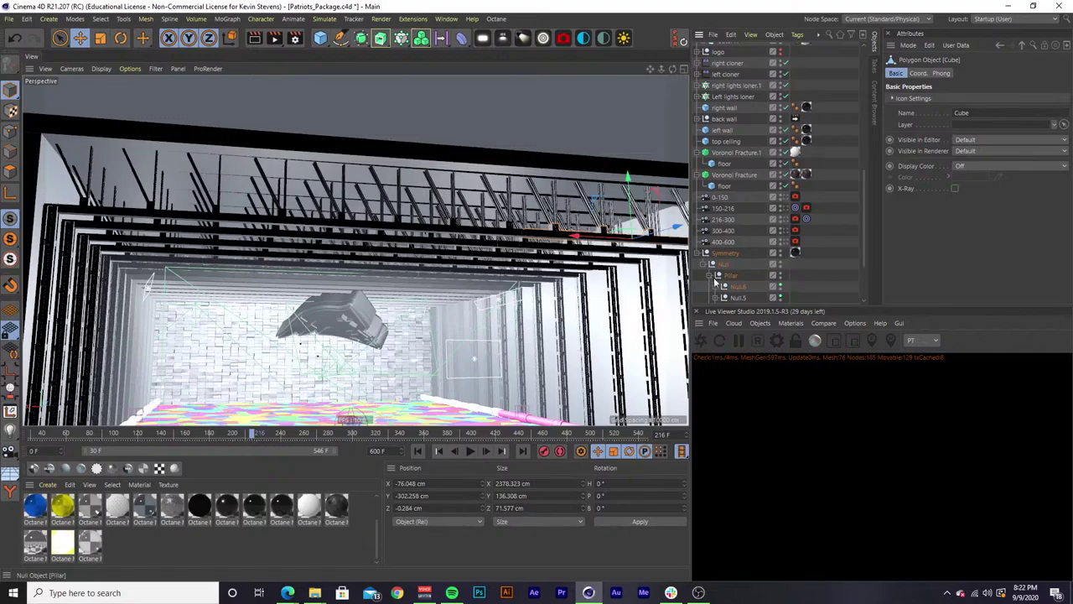
pyautogui.click(737, 287)
pyautogui.press('o')
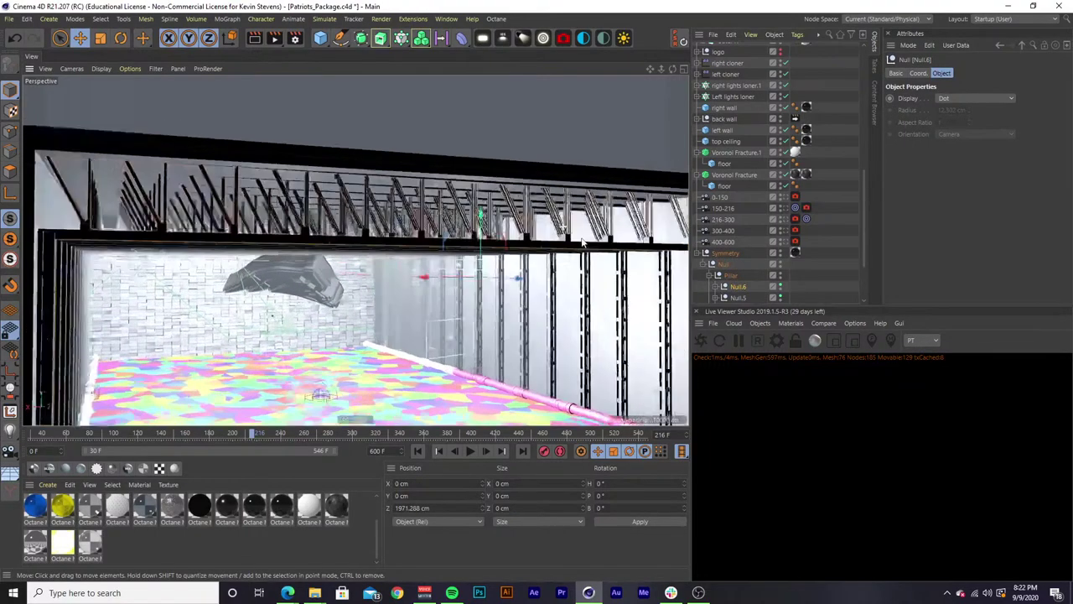
# Try moving the Null.6 truss, undo the move and view the truss row from above.
pyautogui.keyDown('alt'); pyautogui.moveTo(618, 247); pyautogui.dragTo(504, 262); pyautogui.keyUp('alt')
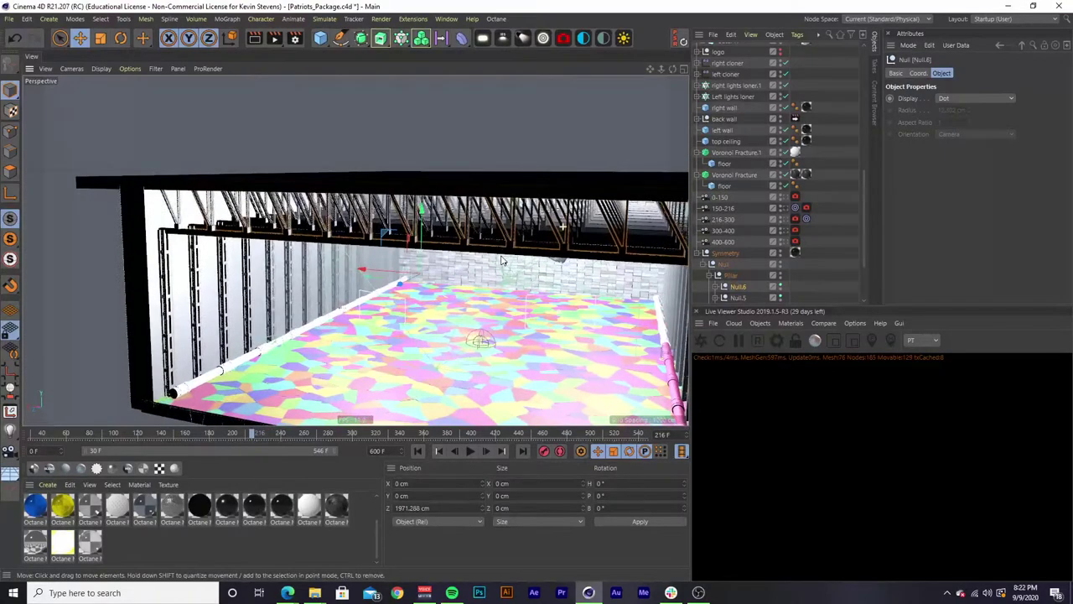
pyautogui.moveTo(401, 289); pyautogui.dragTo(370, 299)
pyautogui.hotkey('ctrl', 'z')
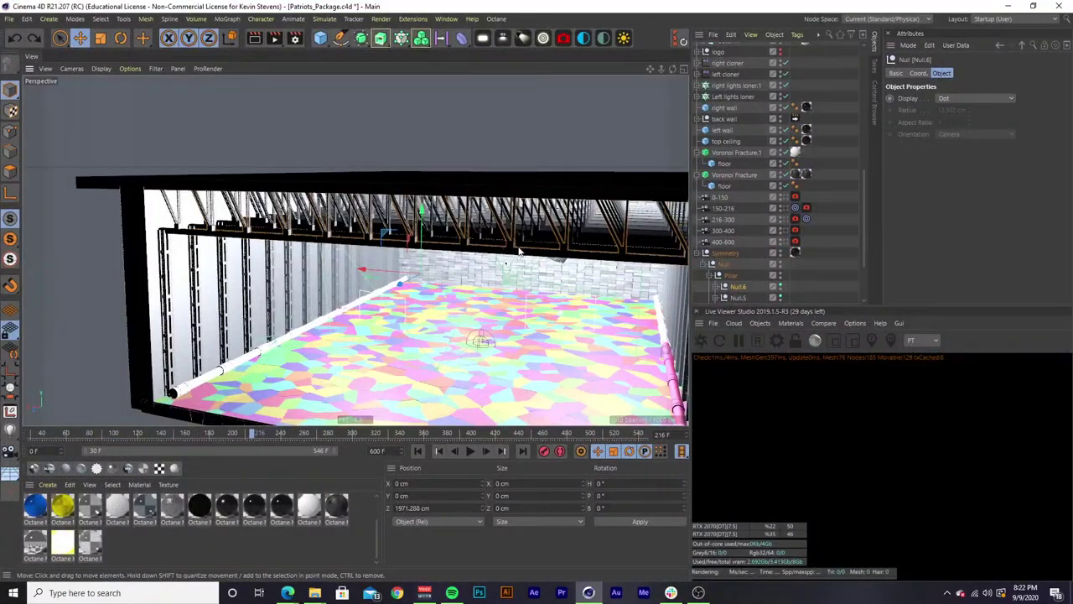
pyautogui.scroll(2, 453, 239)
pyautogui.keyDown('alt'); pyautogui.moveTo(469, 237); pyautogui.dragTo(446, 172); pyautogui.keyUp('alt')
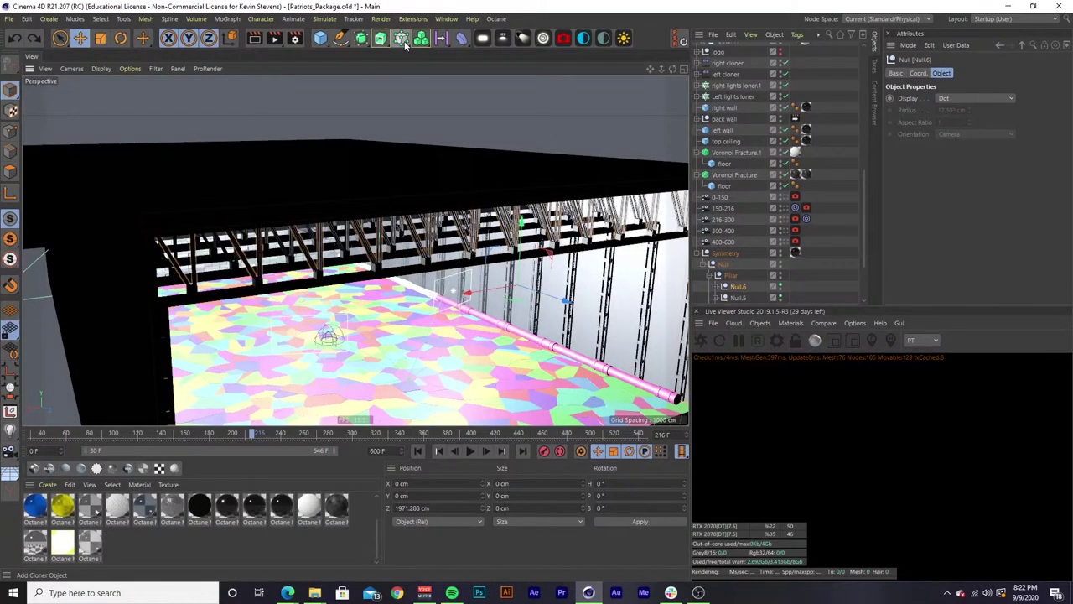
# Examine the repeated ceiling trusses from the room's open front and from beneath.
pyautogui.moveTo(406, 46); pyautogui.dragTo(398, 56)
pyautogui.keyDown('alt'); pyautogui.moveTo(479, 122); pyautogui.dragTo(413, 183); pyautogui.keyUp('alt')
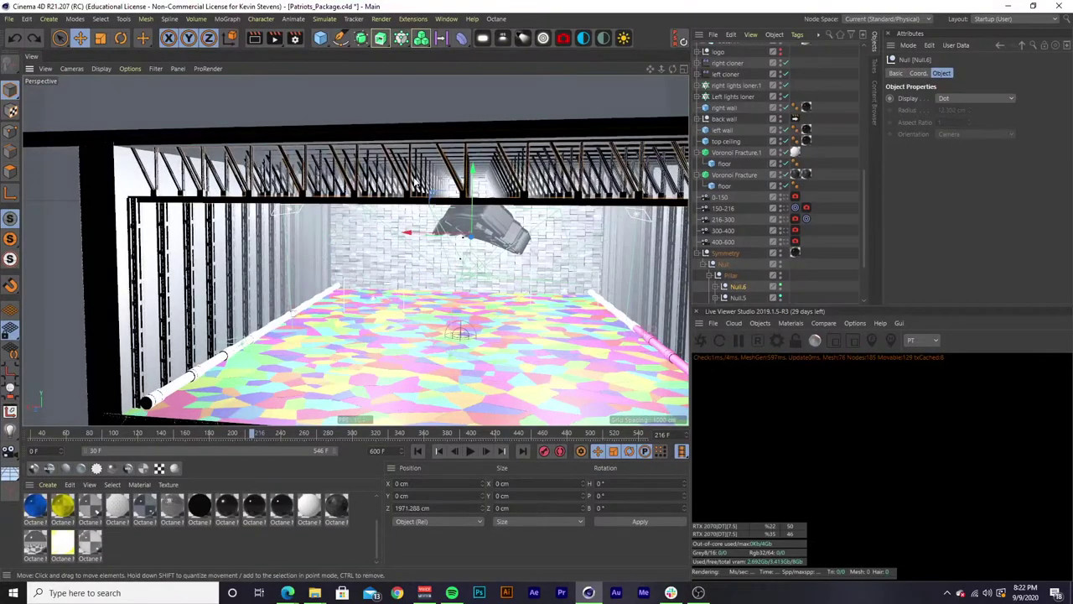
pyautogui.keyDown('alt'); pyautogui.moveTo(472, 192); pyautogui.dragTo(373, 147); pyautogui.keyUp('alt')
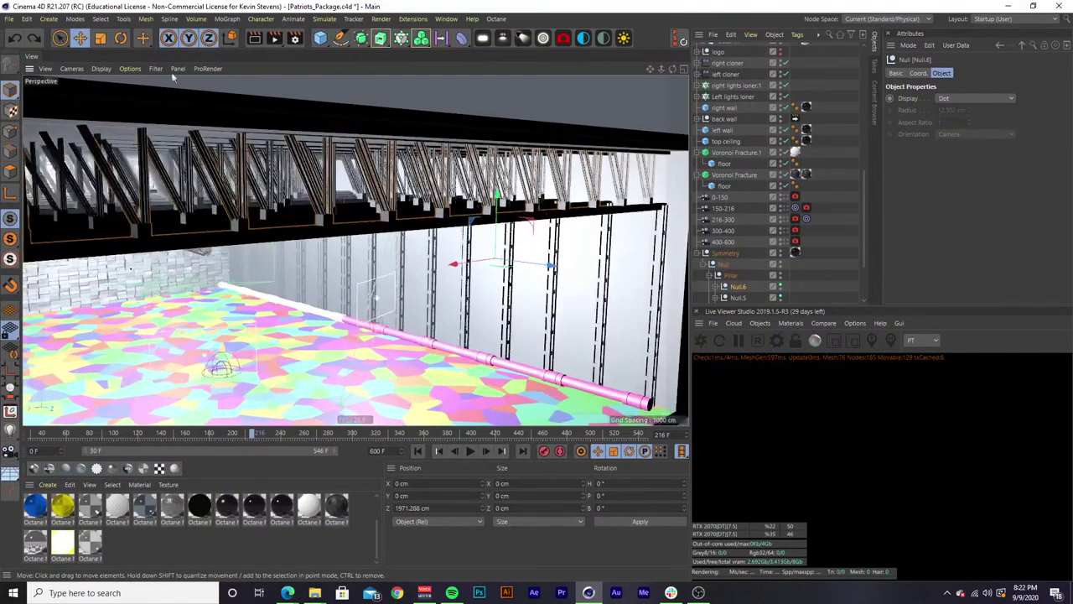
# Switch the viewport shading to display mesh lines and examine the fractured floor and walls across the room.
pyautogui.click(101, 68)
pyautogui.click(212, 143)
pyautogui.keyDown('alt'); pyautogui.moveTo(382, 185); pyautogui.dragTo(350, 308); pyautogui.keyUp('alt')
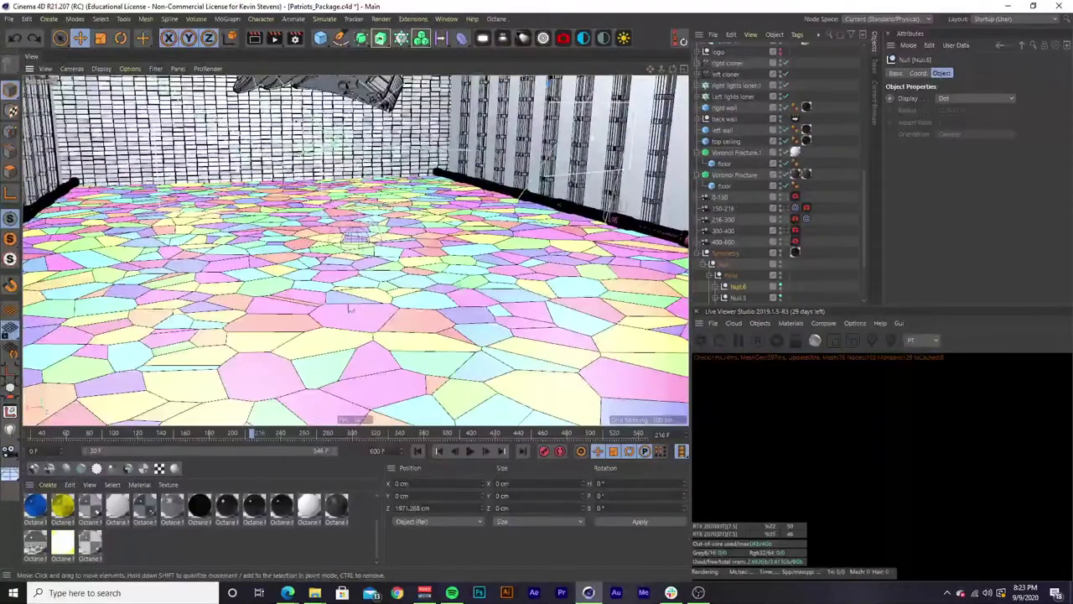
pyautogui.keyDown('alt'); pyautogui.moveTo(384, 216); pyautogui.dragTo(411, 199); pyautogui.keyUp('alt')
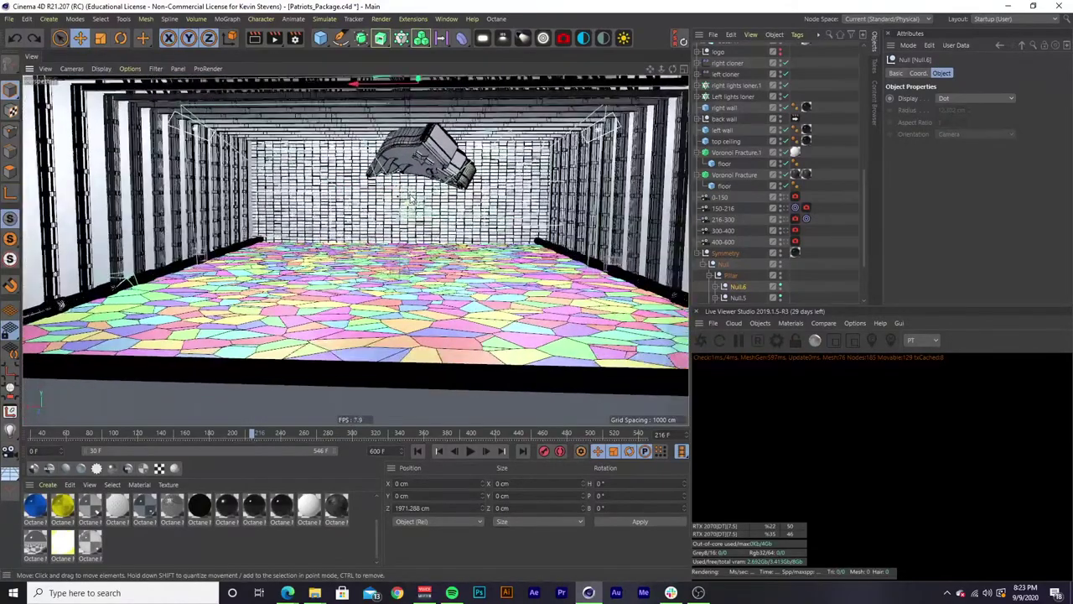
pyautogui.scroll(3, 410, 199)
pyautogui.scroll(2, 410, 203)
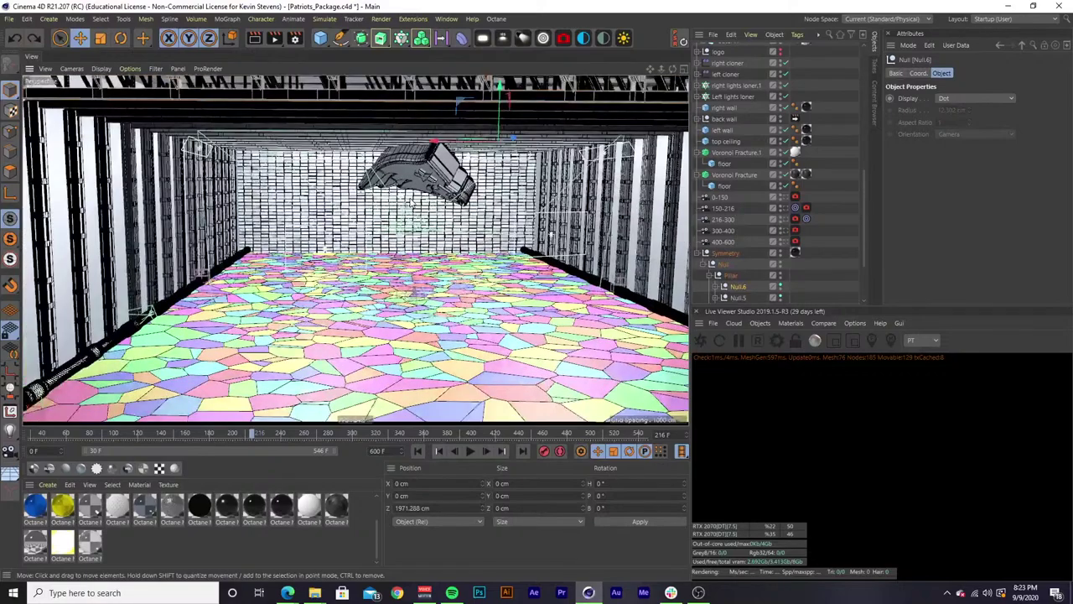
pyautogui.scroll(-2, 410, 201)
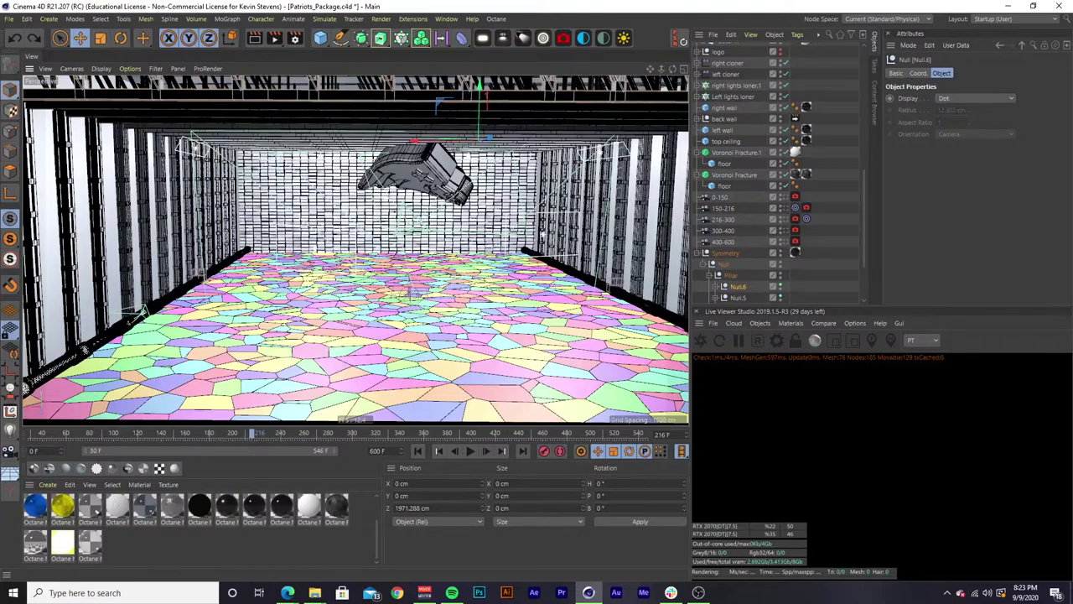
pyautogui.hotkey('ctrl', 's')
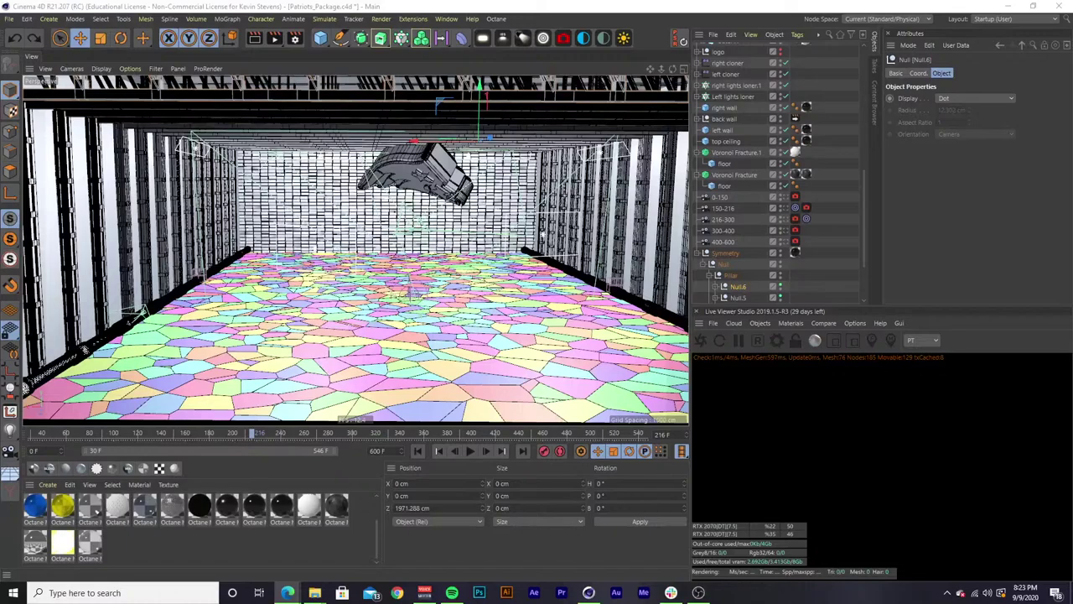
pyautogui.hotkey('alt', 'Tab')
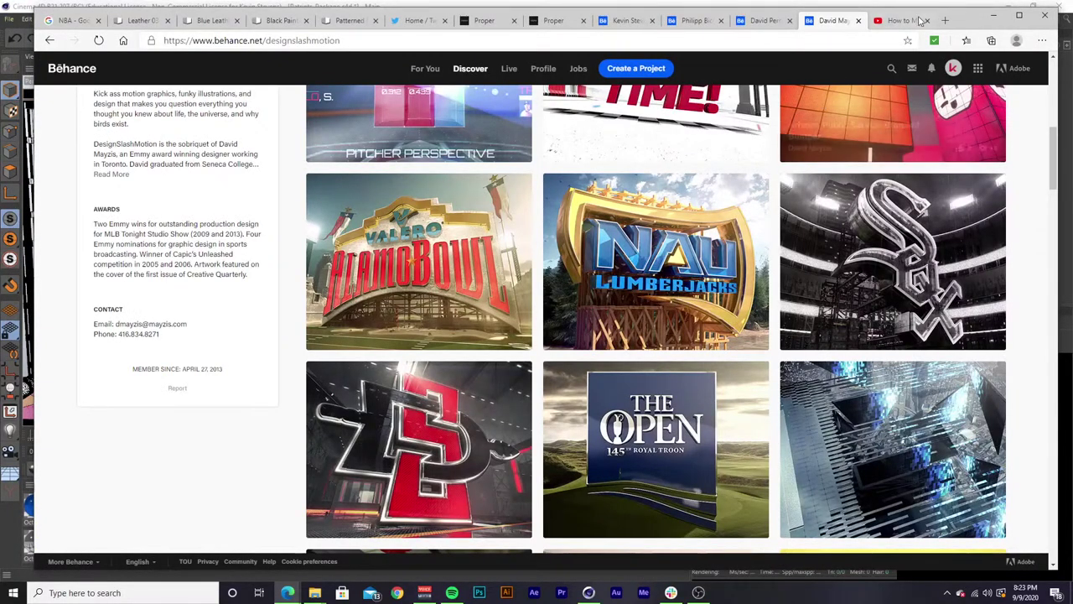
pyautogui.click(994, 15)
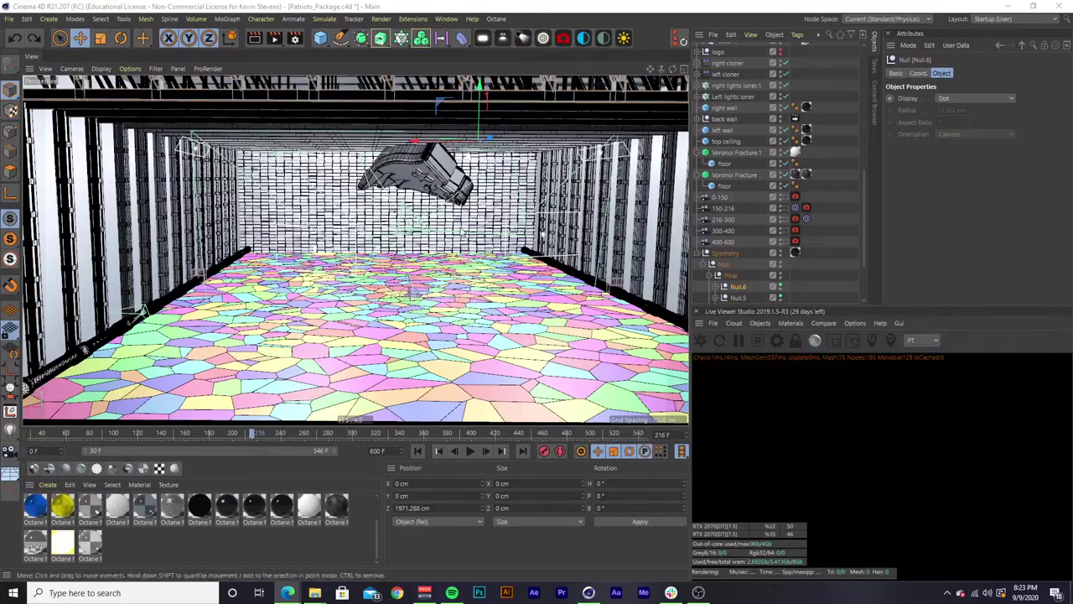
# Select the back wall cube and examine its block pattern behind the hanging logo.
pyautogui.scroll(3, 465, 232)
pyautogui.scroll(2, 467, 214)
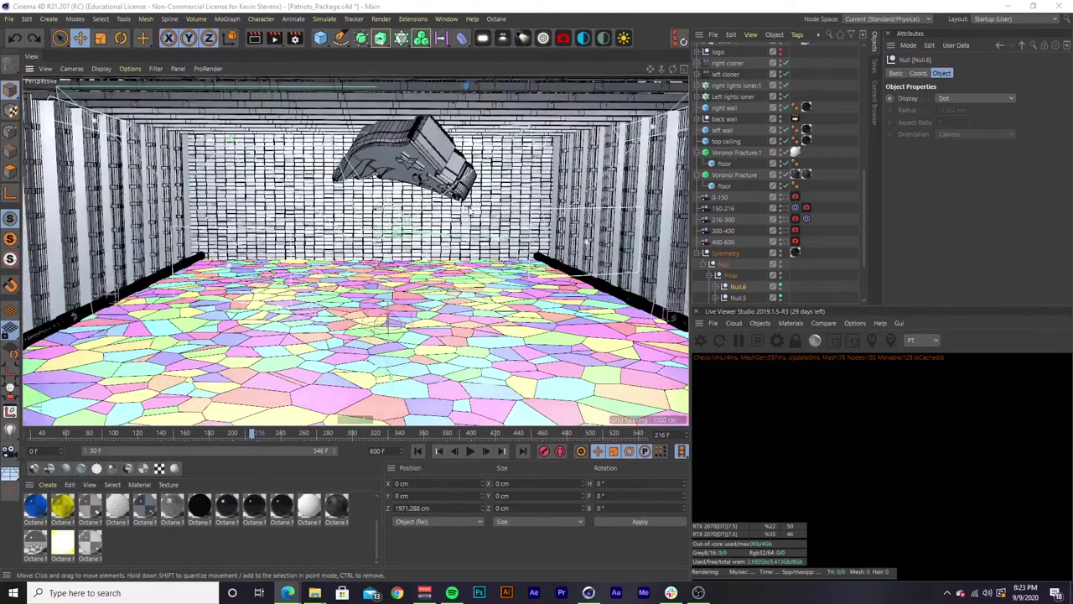
pyautogui.click(519, 188)
pyautogui.scroll(1, 516, 196)
pyautogui.scroll(5, 516, 196)
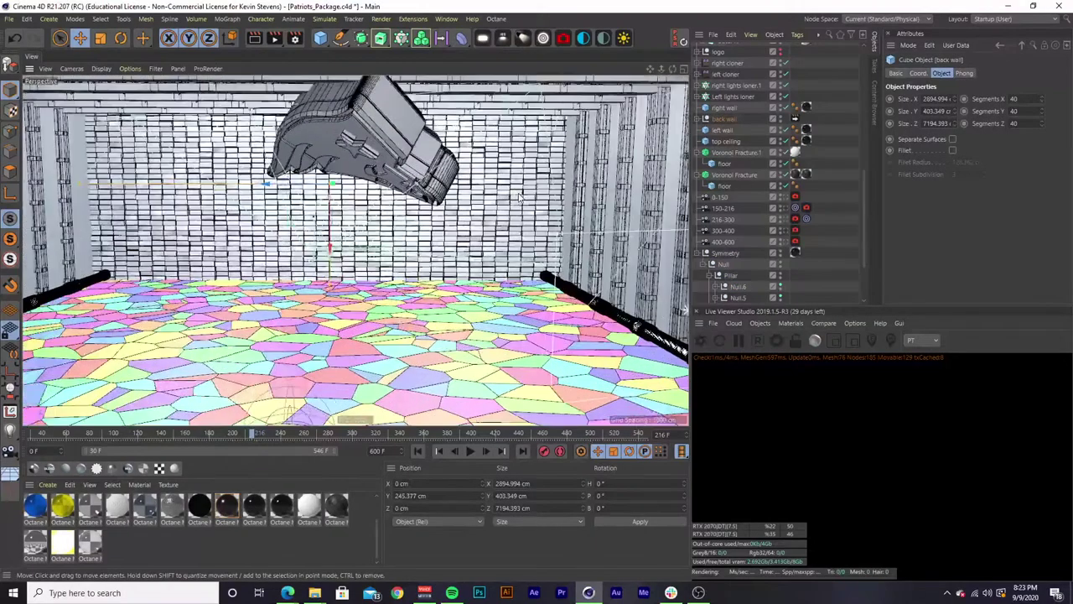
pyautogui.scroll(6, 340, 241)
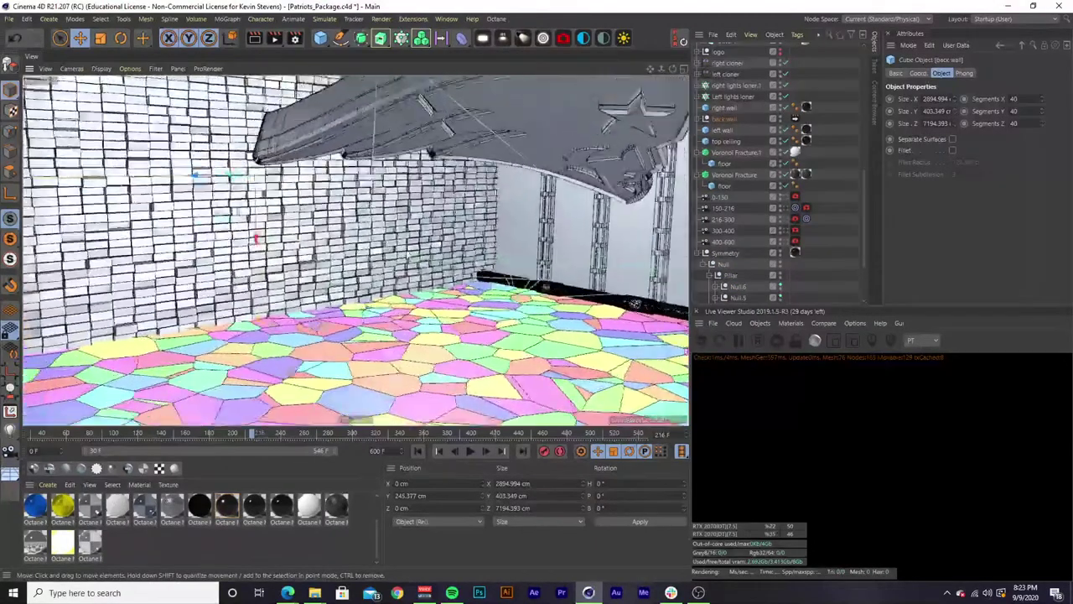
pyautogui.scroll(3, 459, 326)
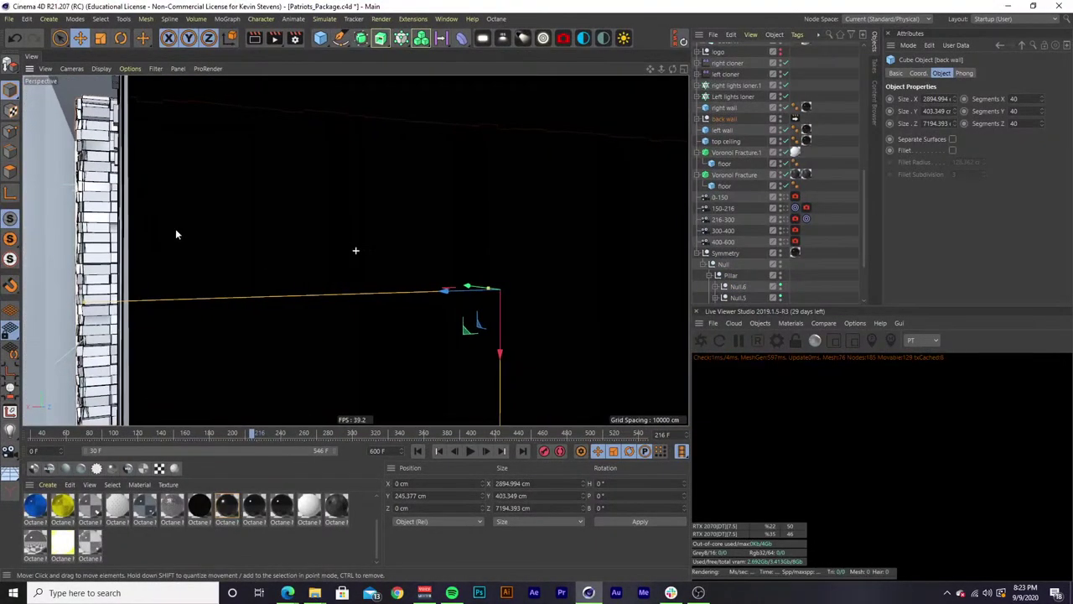
pyautogui.scroll(3, 272, 263)
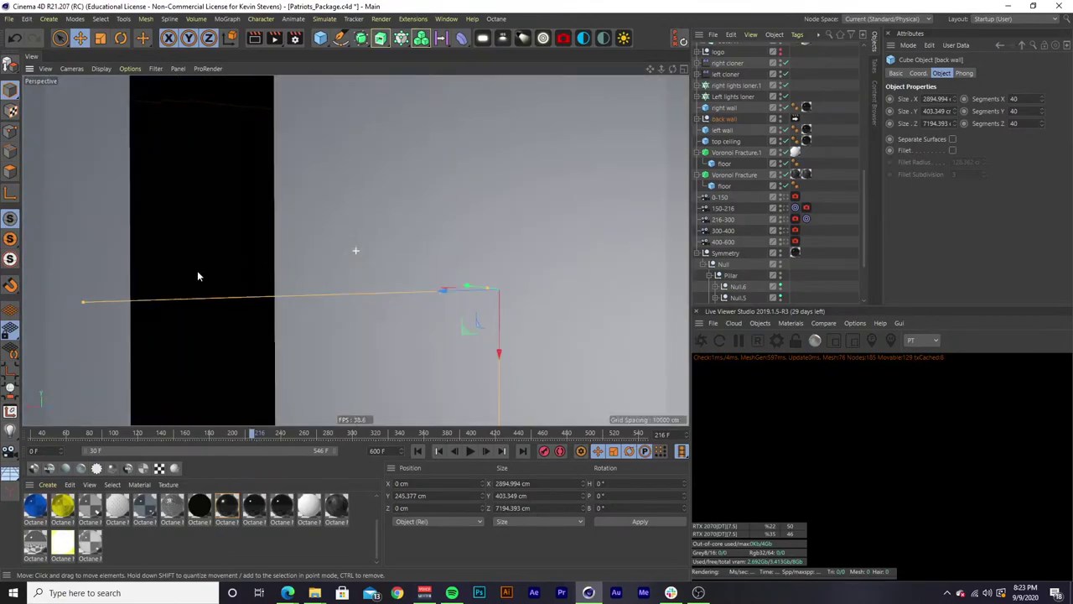
pyautogui.scroll(-3, 409, 284)
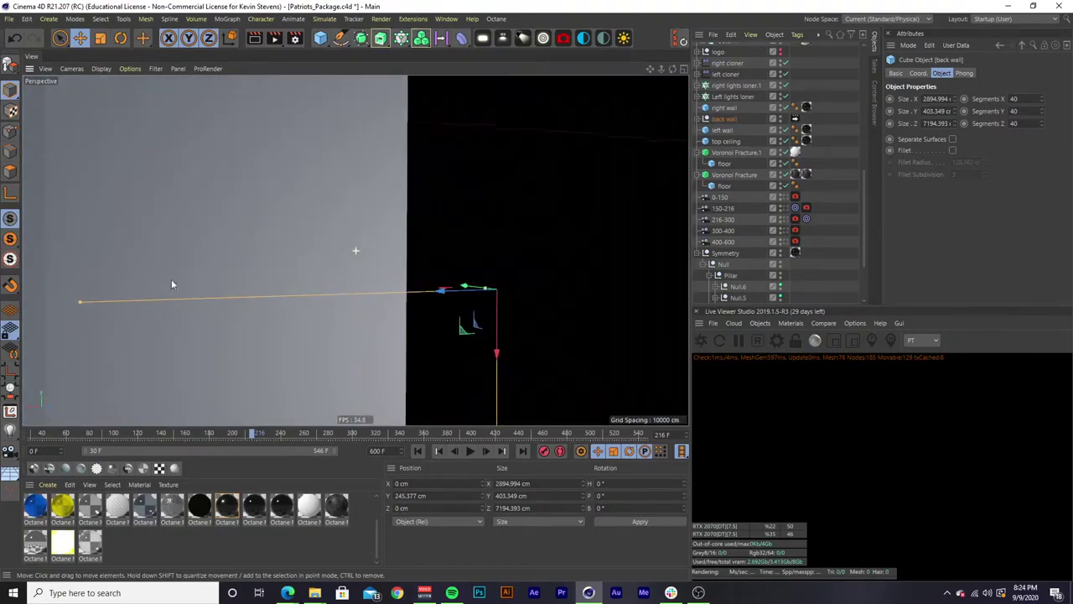
pyautogui.scroll(-3, 355, 250)
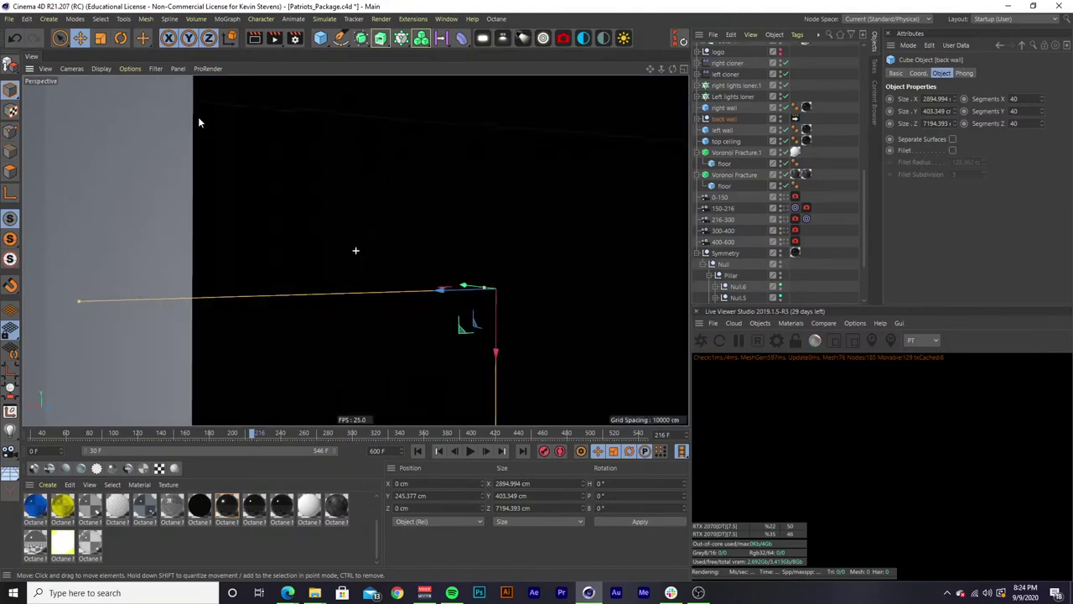
pyautogui.scroll(-2, 316, 240)
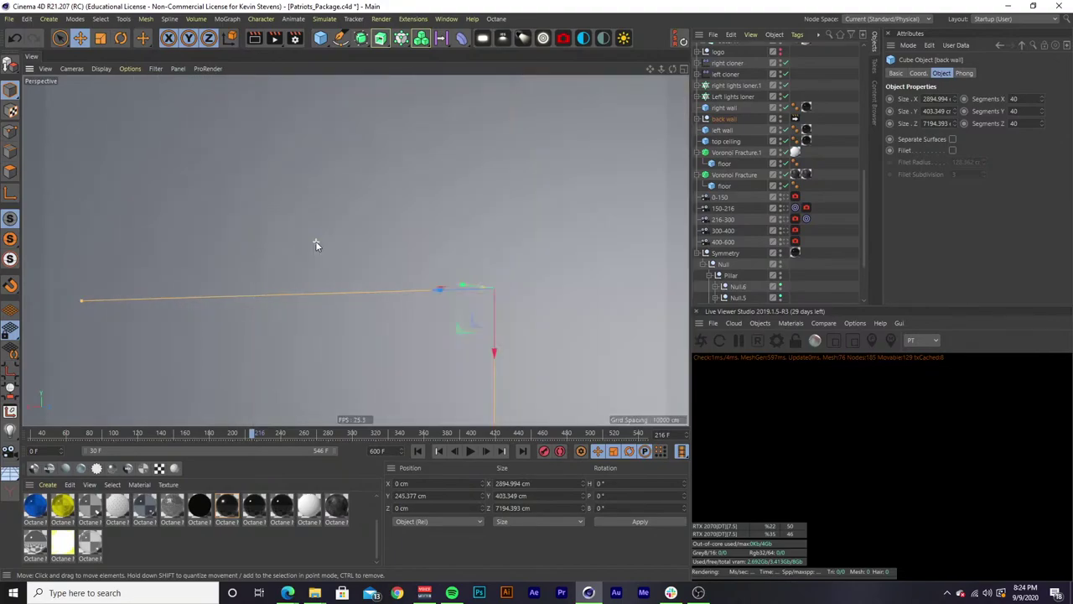
pyautogui.scroll(-3, 316, 241)
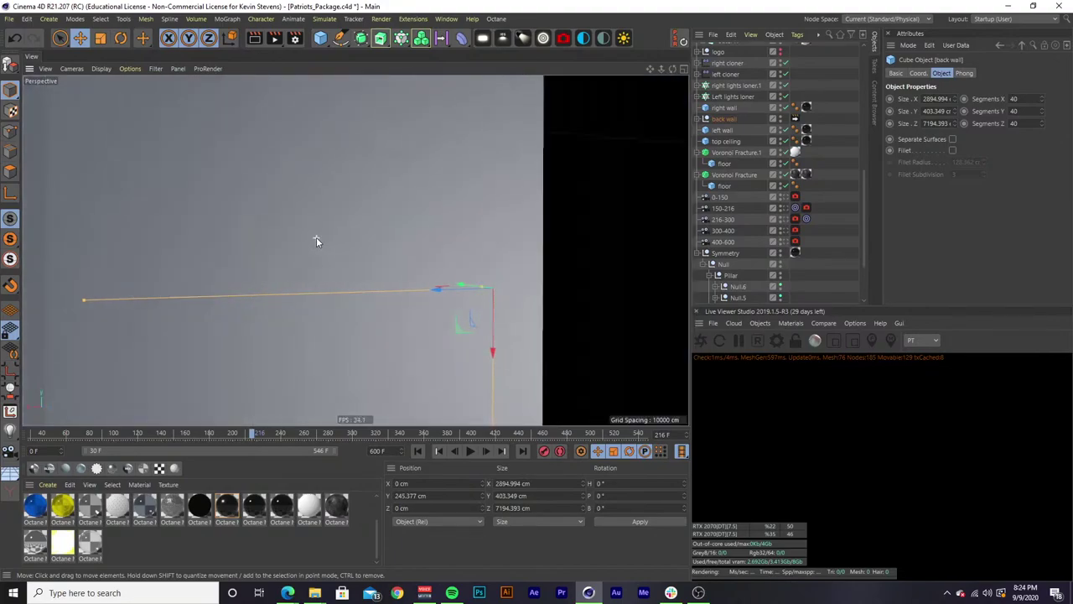
pyautogui.scroll(-4, 316, 241)
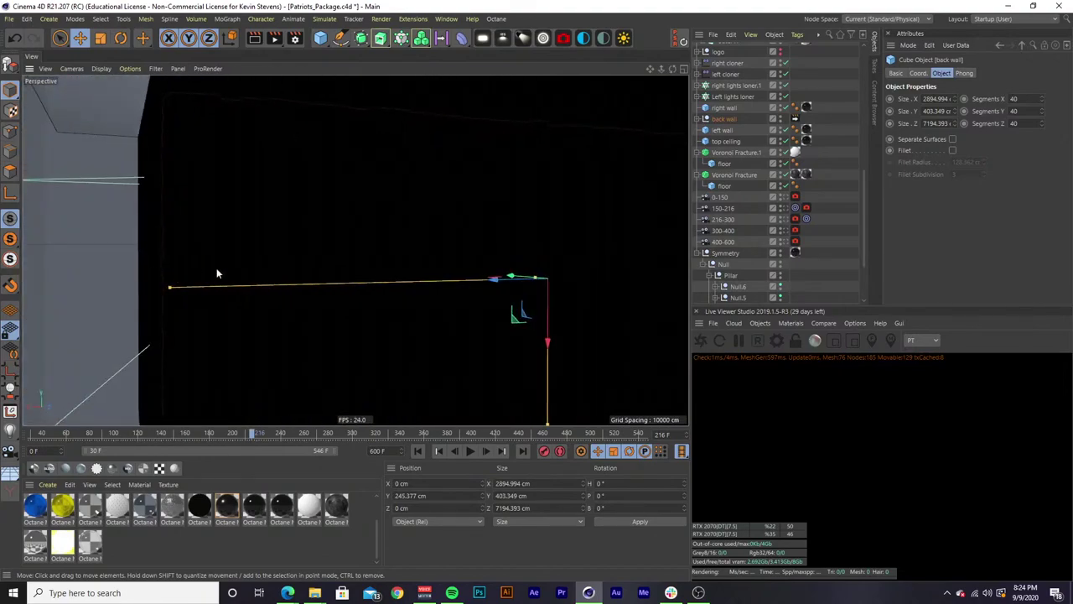
# Return the view inside the room and examine the back wall's uneven blocks up close.
pyautogui.scroll(5, 355, 247)
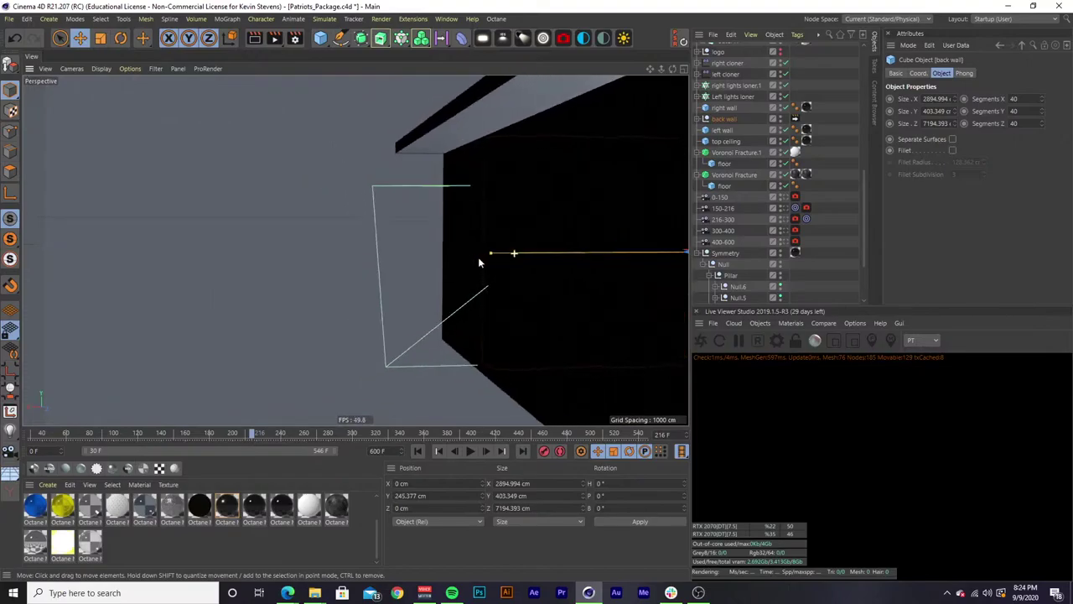
pyautogui.scroll(6, 478, 262)
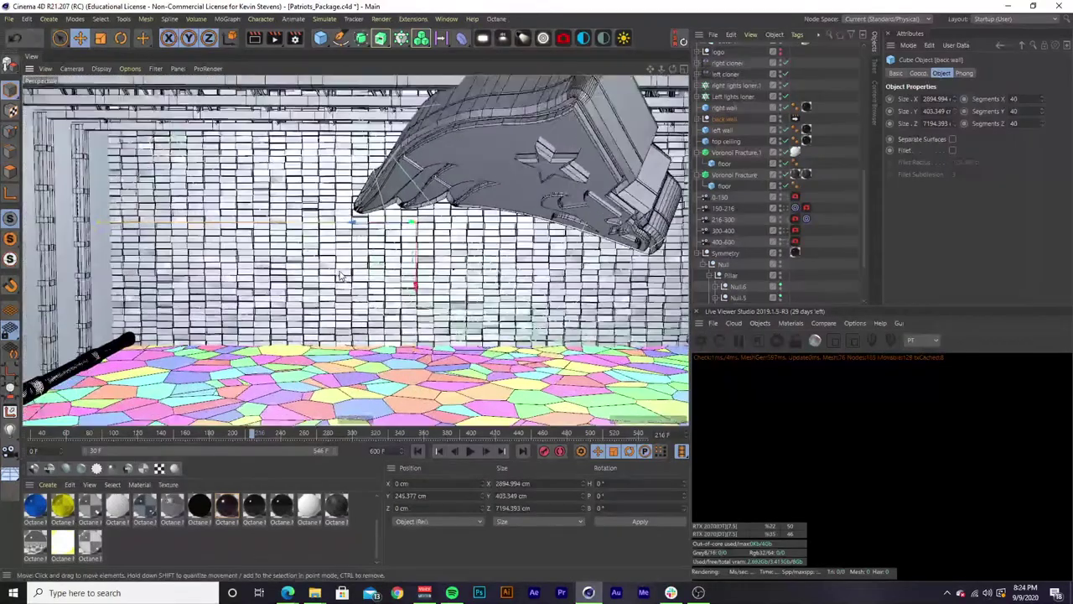
pyautogui.scroll(-5, 340, 276)
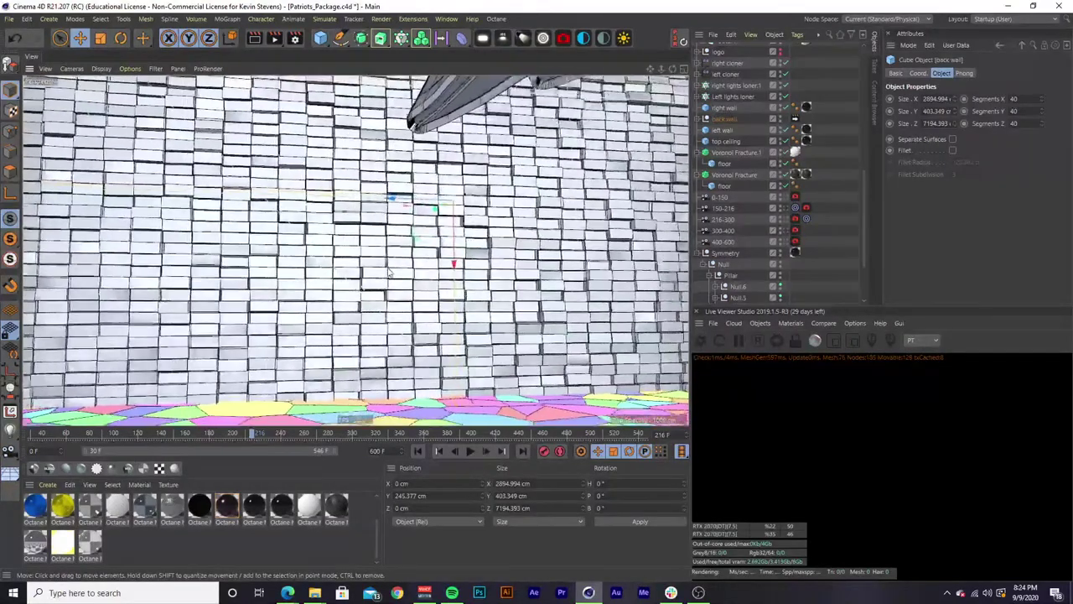
pyautogui.keyDown('alt'); pyautogui.moveTo(388, 271); pyautogui.dragTo(446, 311); pyautogui.keyUp('alt')
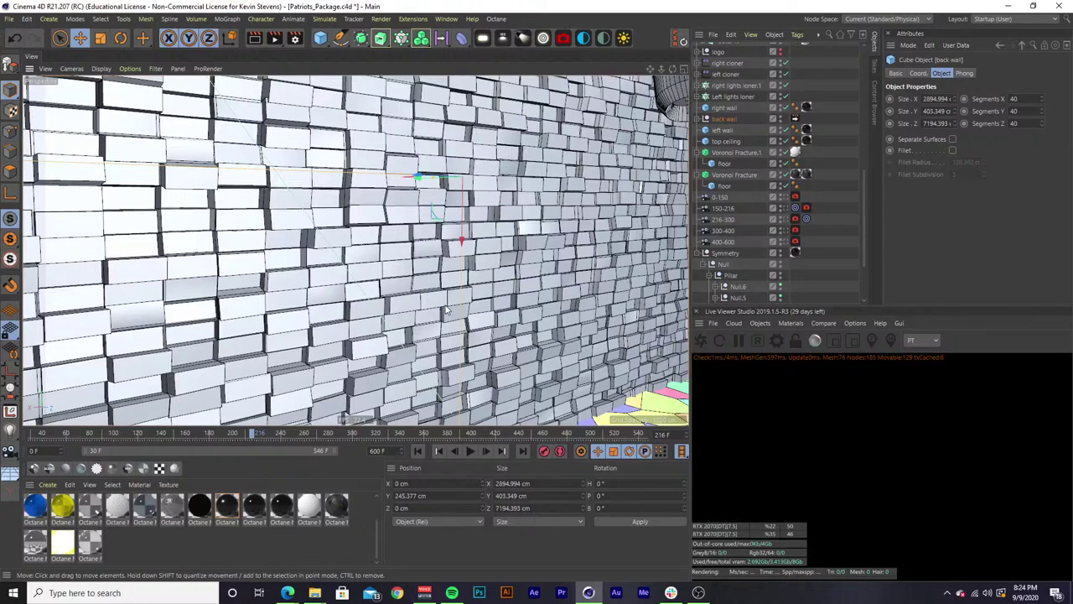
# Expand the back wall null, select its back wall cube and disable the Displacer and MoExtrude beneath it.
pyautogui.click(724, 122)
pyautogui.click(705, 119)
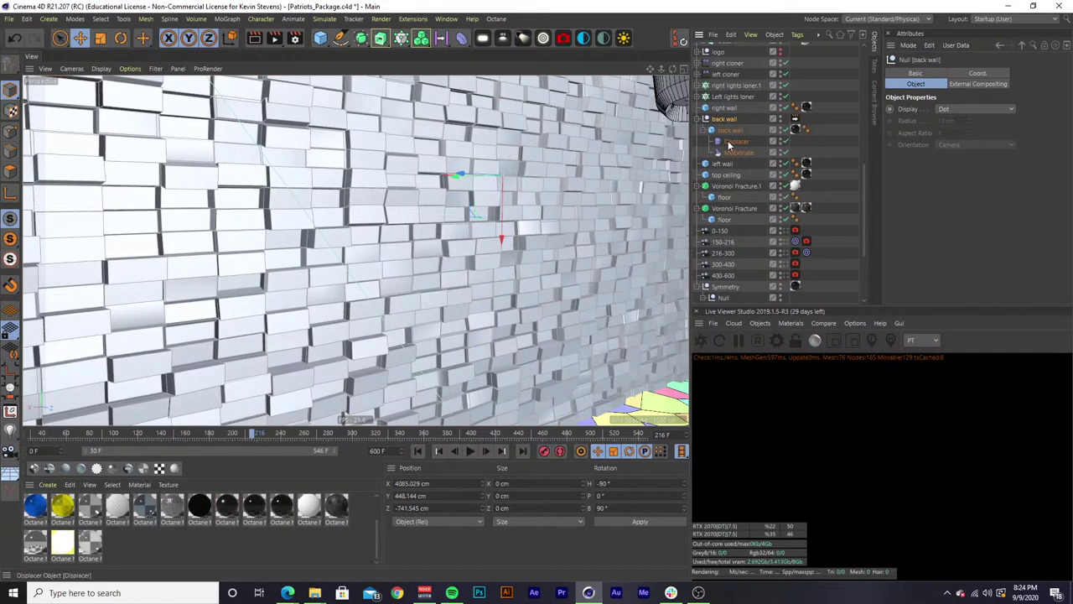
pyautogui.click(732, 130)
pyautogui.press('Return')
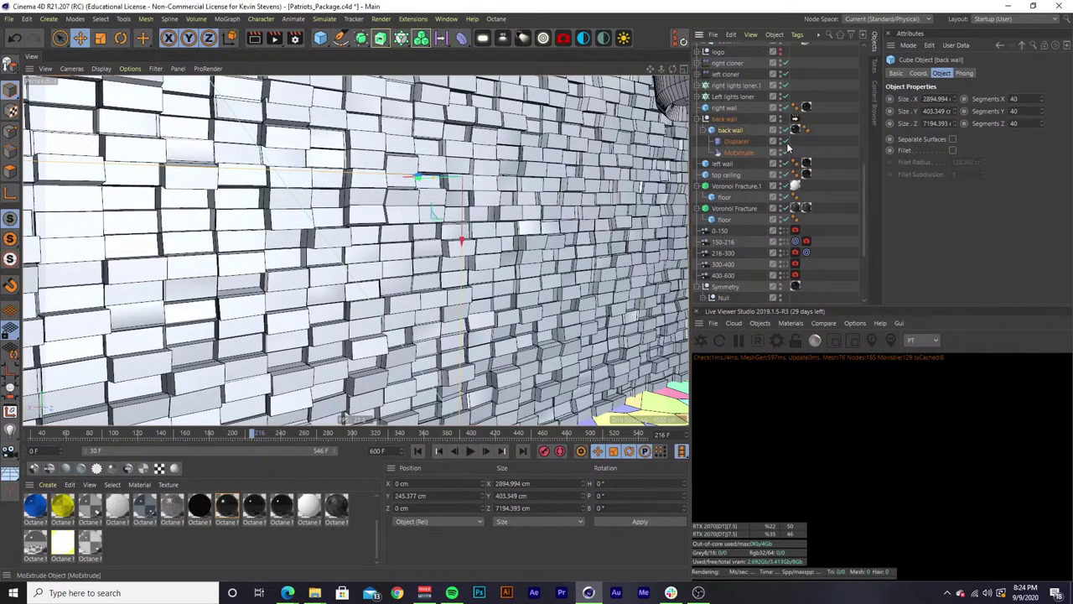
pyautogui.click(785, 151)
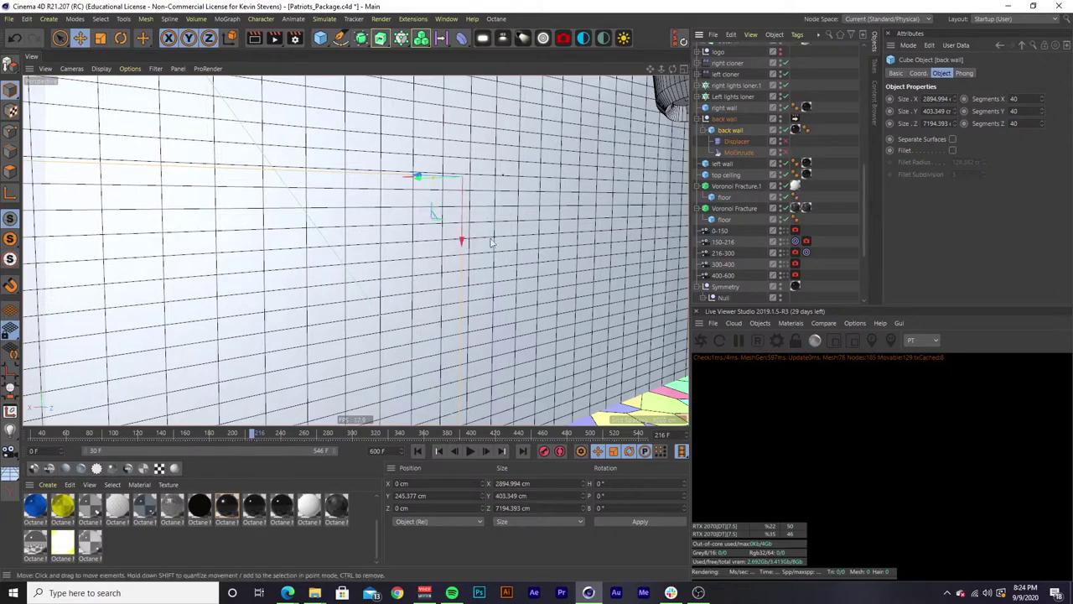
# Examine the back wall's plain segment grid and re-enable its Displacer and MoExtrude to restore the block relief.
pyautogui.scroll(4, 482, 235)
pyautogui.moveTo(482, 235)
pyautogui.keyDown('alt'); pyautogui.mouseDown()
pyautogui.moveTo(470, 252)
pyautogui.moveTo(487, 239)
pyautogui.mouseUp(); pyautogui.keyUp('alt')
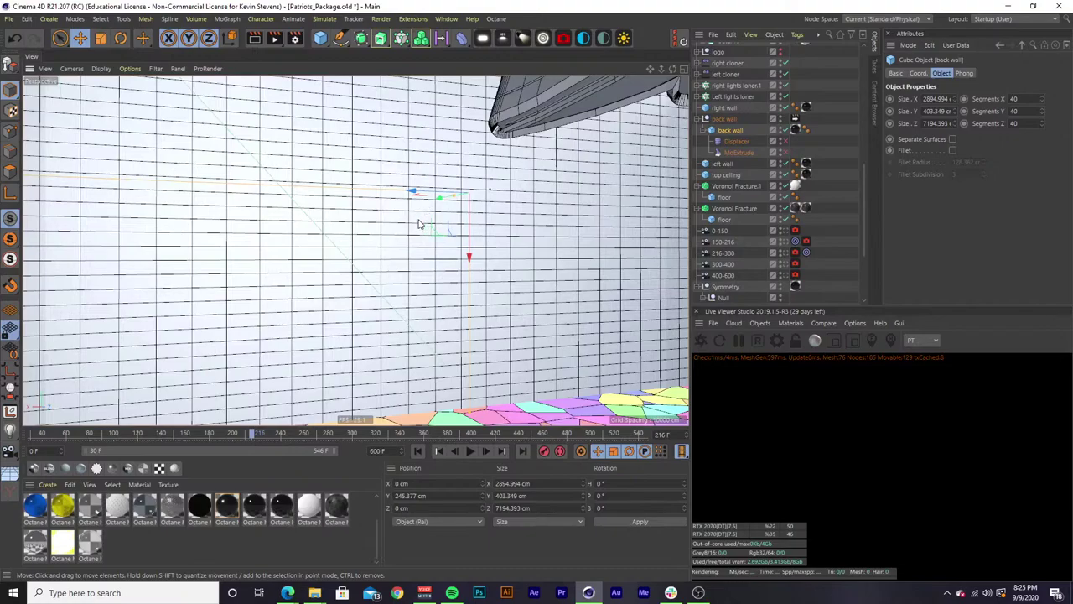
pyautogui.keyDown('alt'); pyautogui.moveTo(414, 233); pyautogui.dragTo(176, 267); pyautogui.keyUp('alt')
pyautogui.keyDown('alt'); pyautogui.moveTo(178, 267); pyautogui.dragTo(429, 243); pyautogui.keyUp('alt')
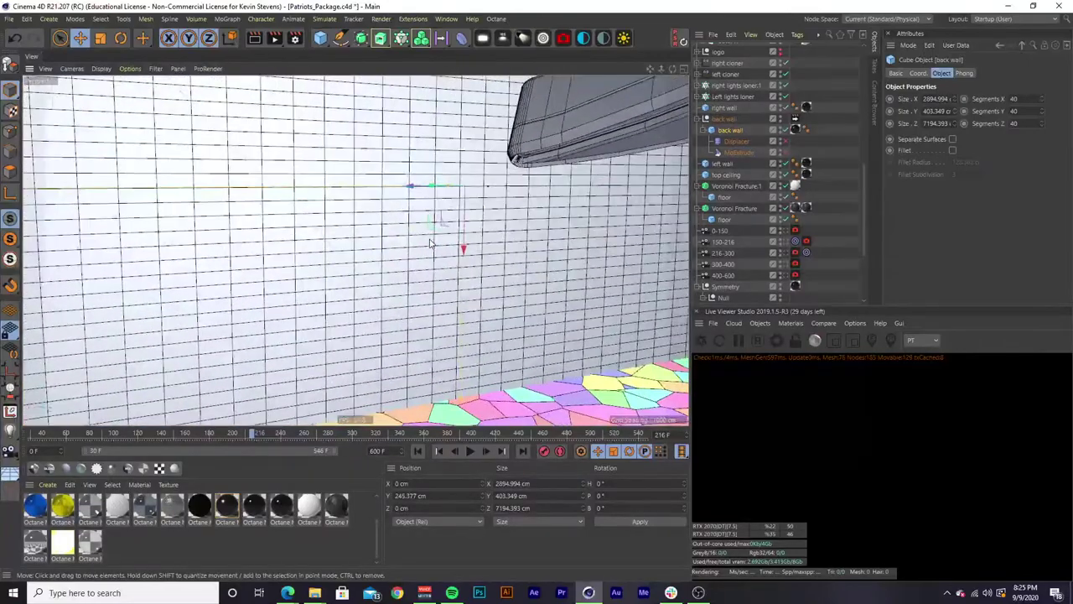
pyautogui.keyDown('alt'); pyautogui.moveTo(326, 330); pyautogui.dragTo(350, 260); pyautogui.keyUp('alt')
pyautogui.keyDown('alt'); pyautogui.moveTo(435, 275); pyautogui.dragTo(467, 300); pyautogui.keyUp('alt')
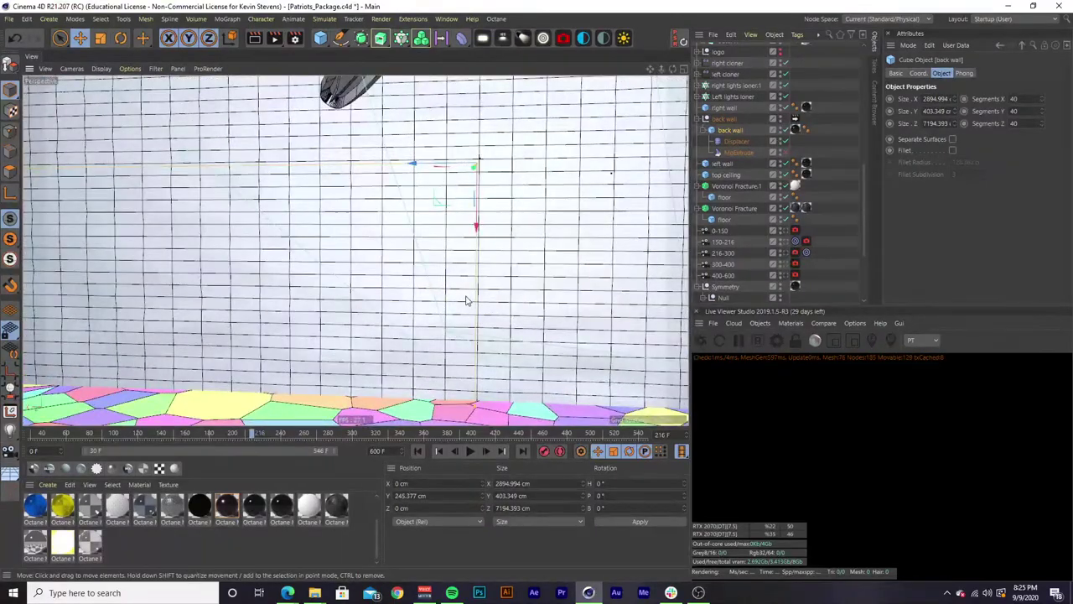
pyautogui.click(785, 153)
pyautogui.keyDown('alt'); pyautogui.moveTo(492, 271); pyautogui.dragTo(391, 287); pyautogui.keyUp('alt')
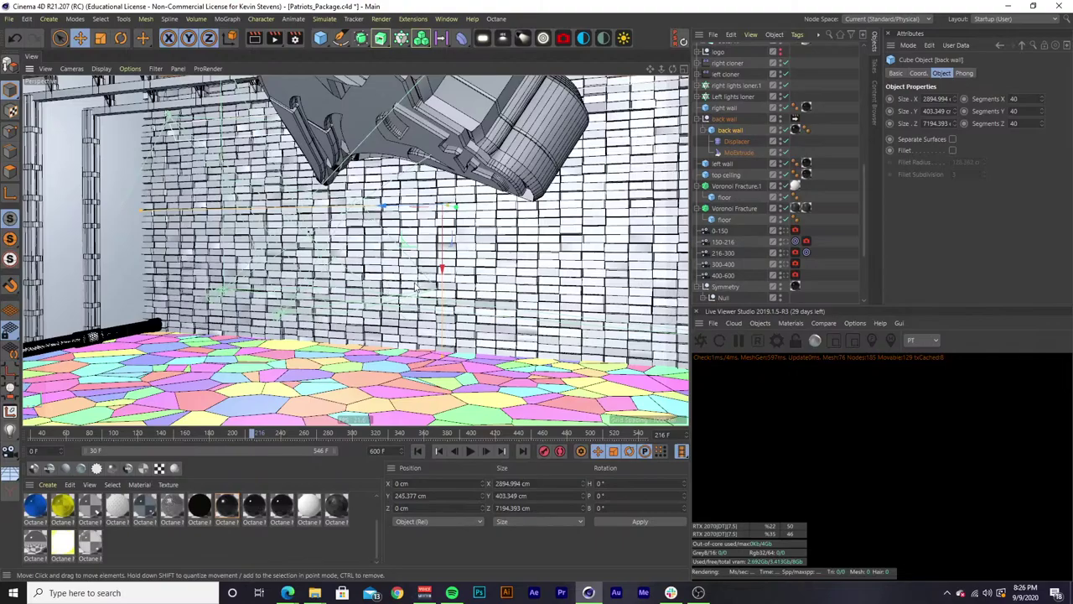
pyautogui.keyDown('alt'); pyautogui.moveTo(388, 289); pyautogui.dragTo(413, 275); pyautogui.keyUp('alt')
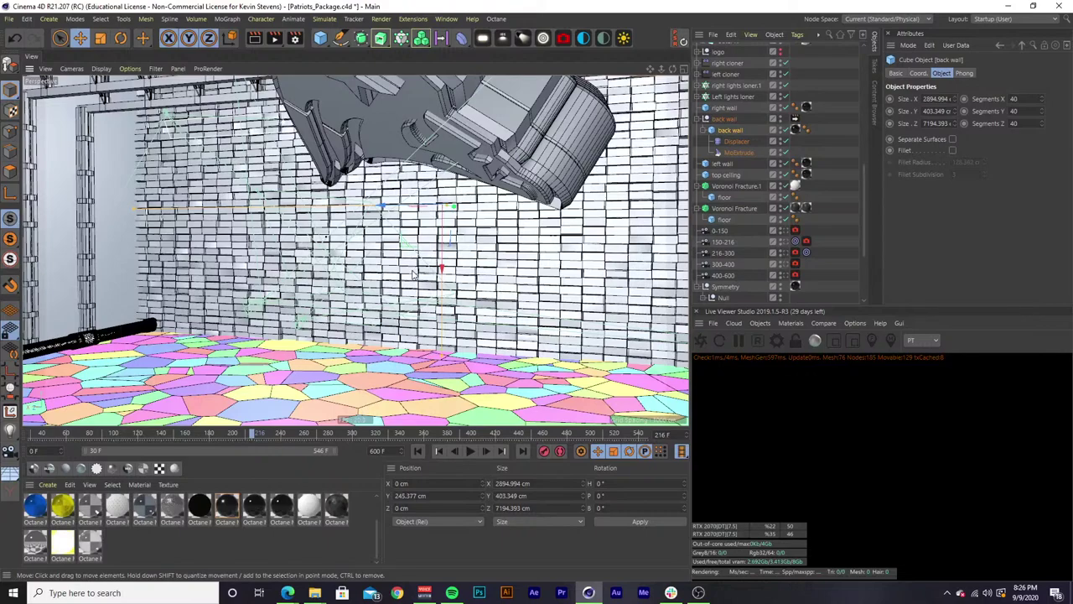
# Reselect the back wall cube and examine its extruded blocks from several angles.
pyautogui.click(392, 258)
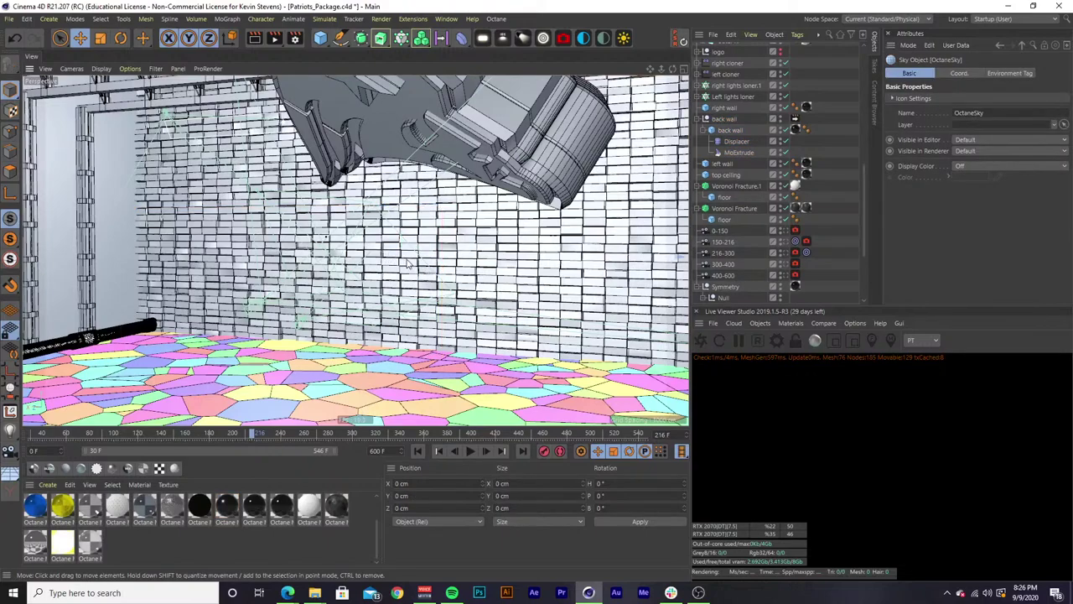
pyautogui.scroll(2, 424, 267)
pyautogui.scroll(1, 433, 263)
pyautogui.click(426, 256)
pyautogui.scroll(3, 394, 258)
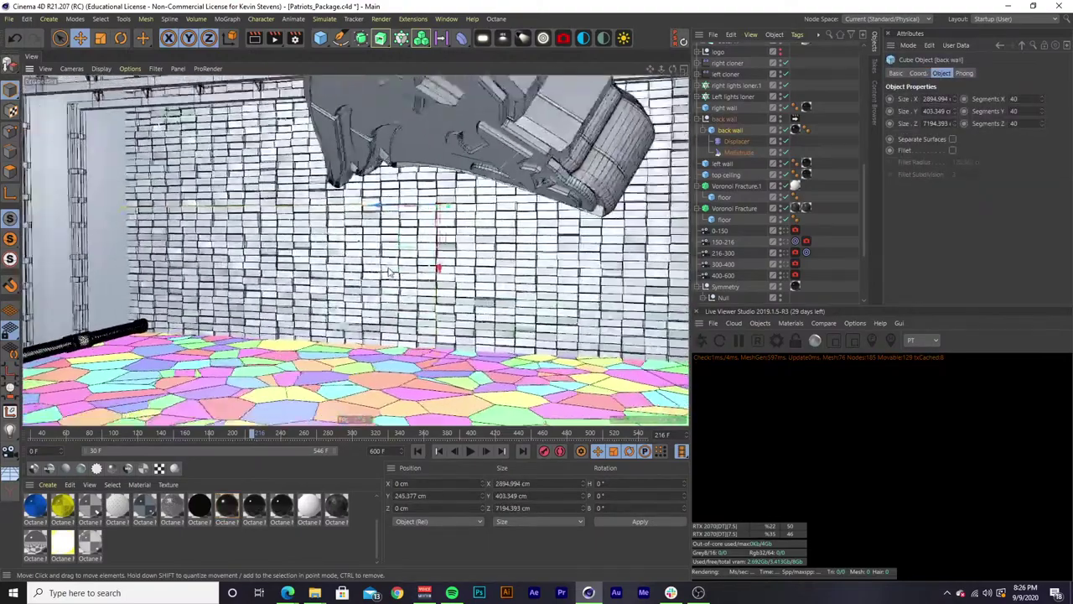
pyautogui.keyDown('alt'); pyautogui.moveTo(379, 256); pyautogui.dragTo(412, 267); pyautogui.keyUp('alt')
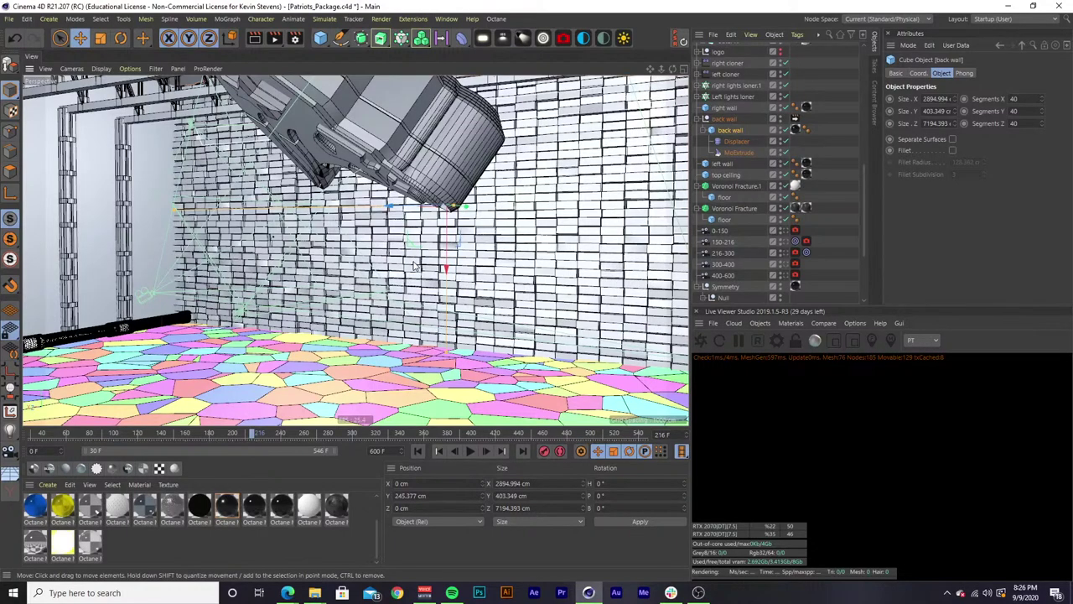
pyautogui.keyDown('alt'); pyautogui.moveTo(453, 281); pyautogui.dragTo(423, 194); pyautogui.keyUp('alt')
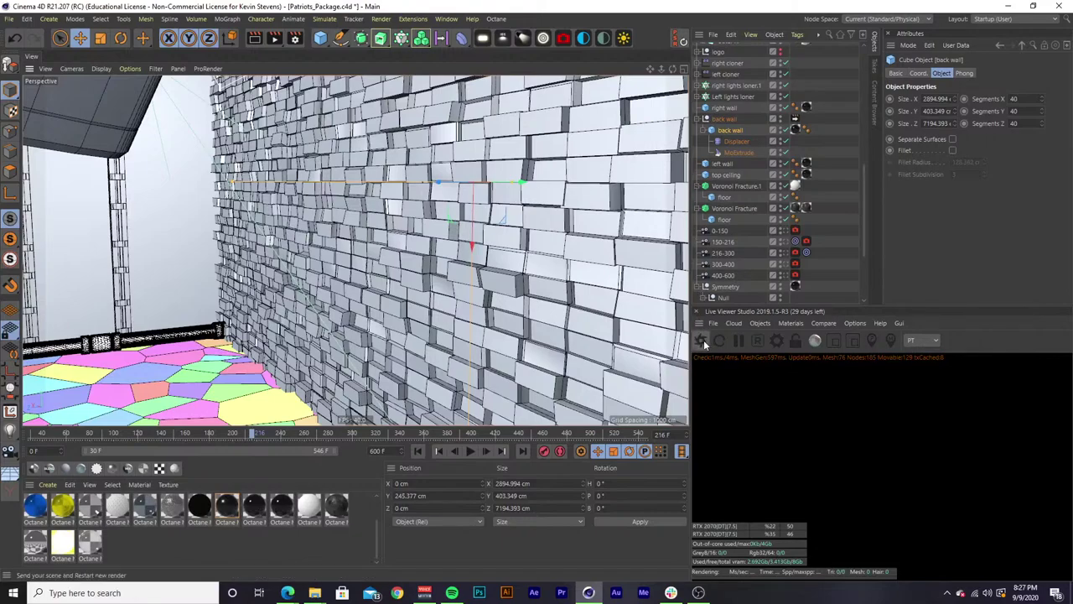
# Examine the available renderer choices in the render settings, leaving the selection as it is.
pyautogui.moveTo(378, 547); pyautogui.dragTo(374, 522)
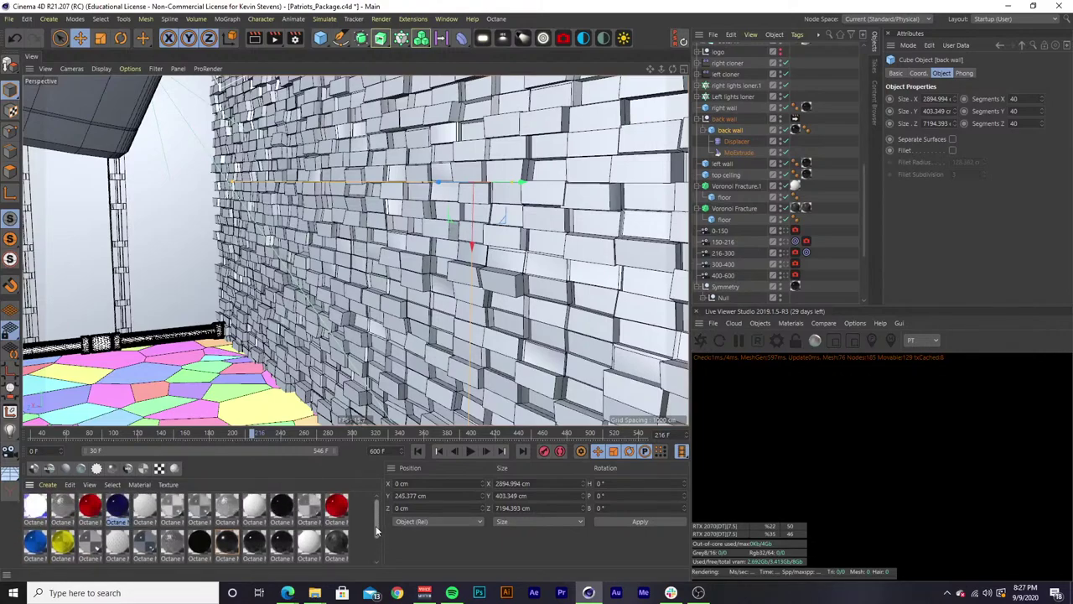
pyautogui.click(294, 38)
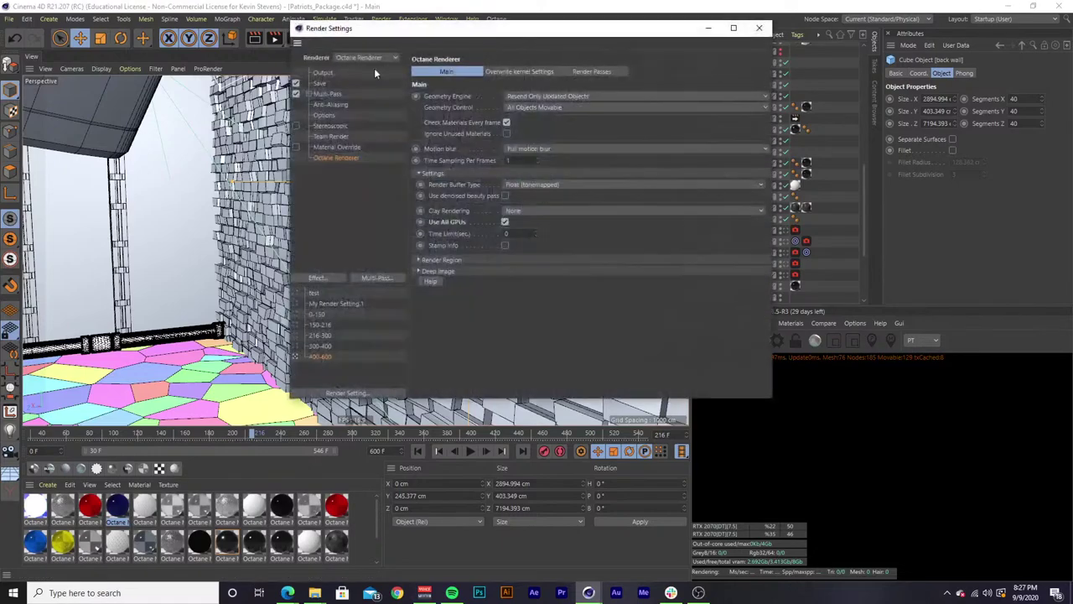
pyautogui.click(374, 60)
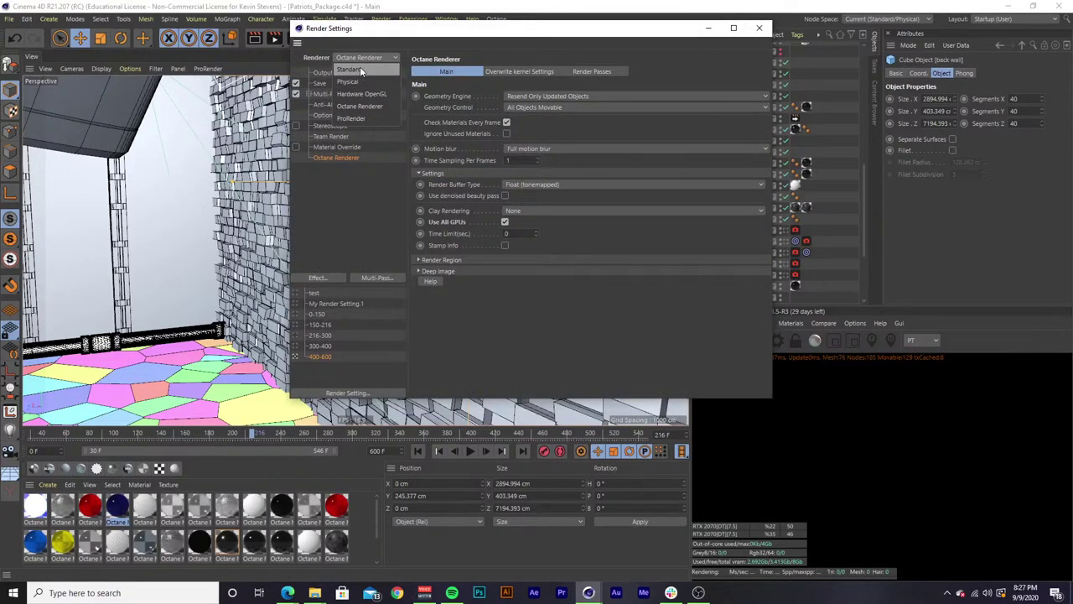
pyautogui.click(348, 245)
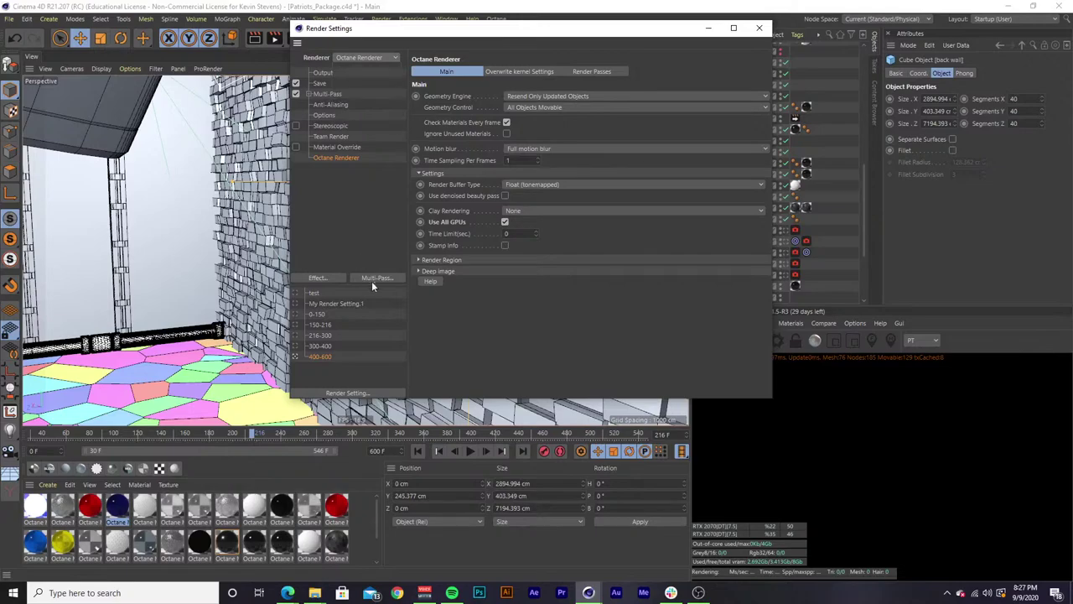
pyautogui.click(760, 31)
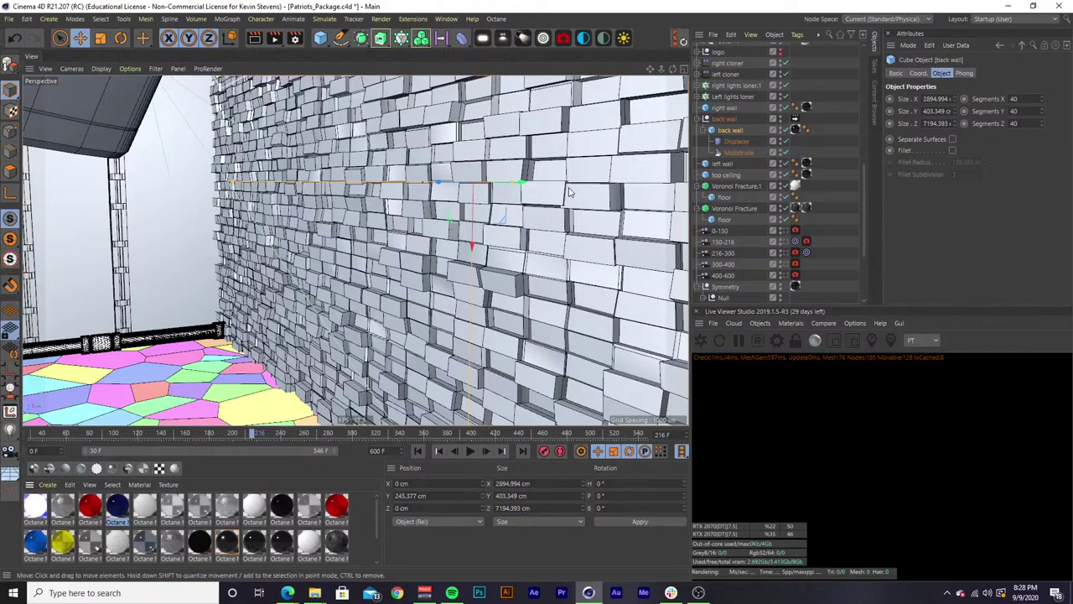
# Switch the renderer to Standard and back to Octane Renderer in the render settings.
pyautogui.click(295, 38)
pyautogui.click(372, 60)
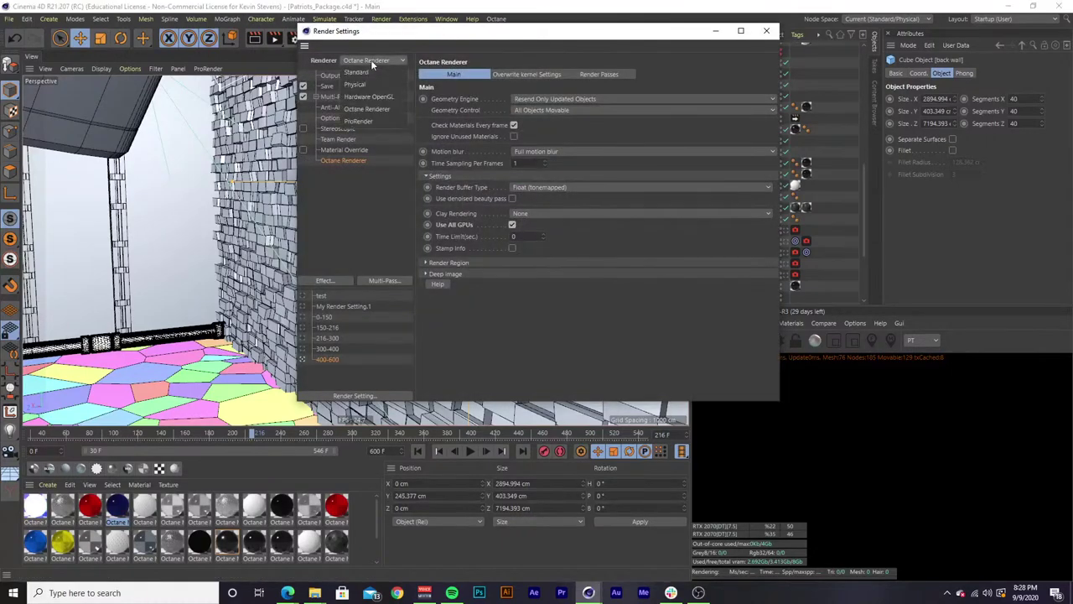
pyautogui.click(380, 71)
pyautogui.moveTo(410, 31); pyautogui.dragTo(661, 179)
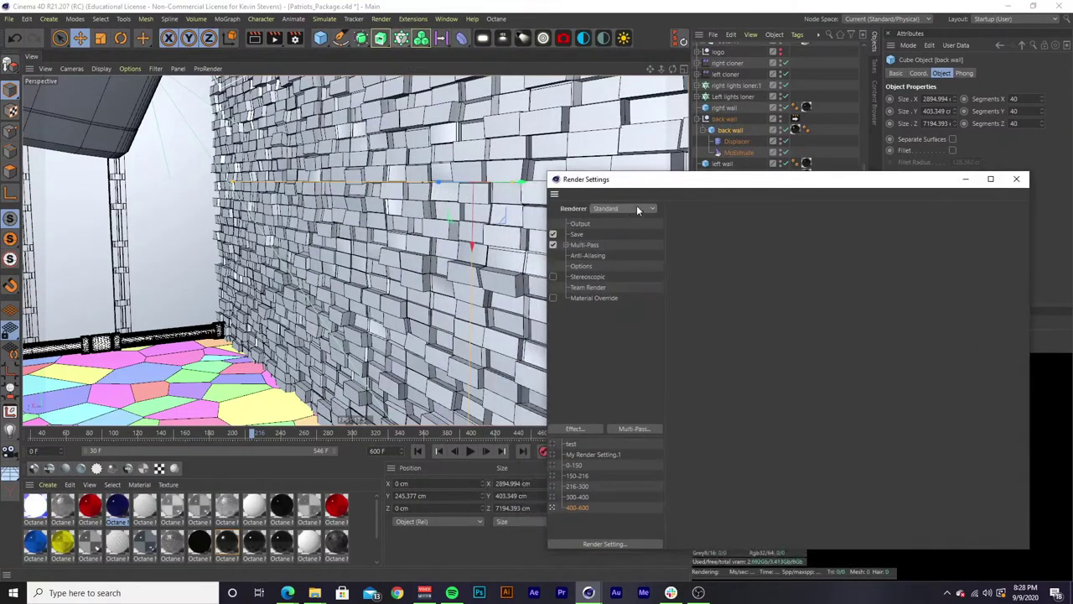
pyautogui.click(634, 209)
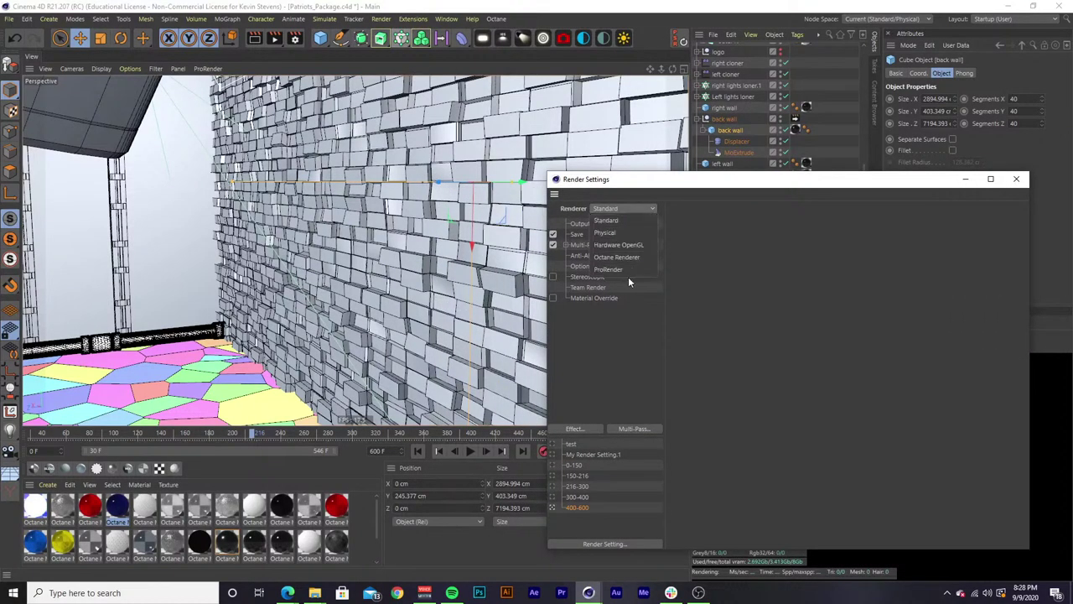
pyautogui.click(617, 256)
pyautogui.click(1016, 179)
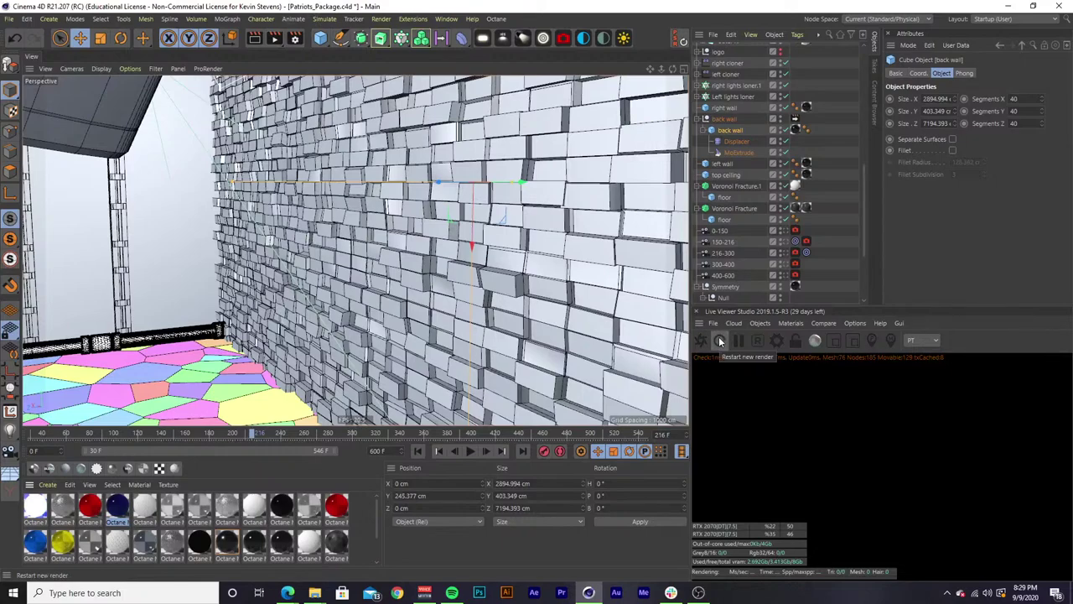
# Start a live Octane render of the scene and view it through the 216-300 camera.
pyautogui.click(703, 339)
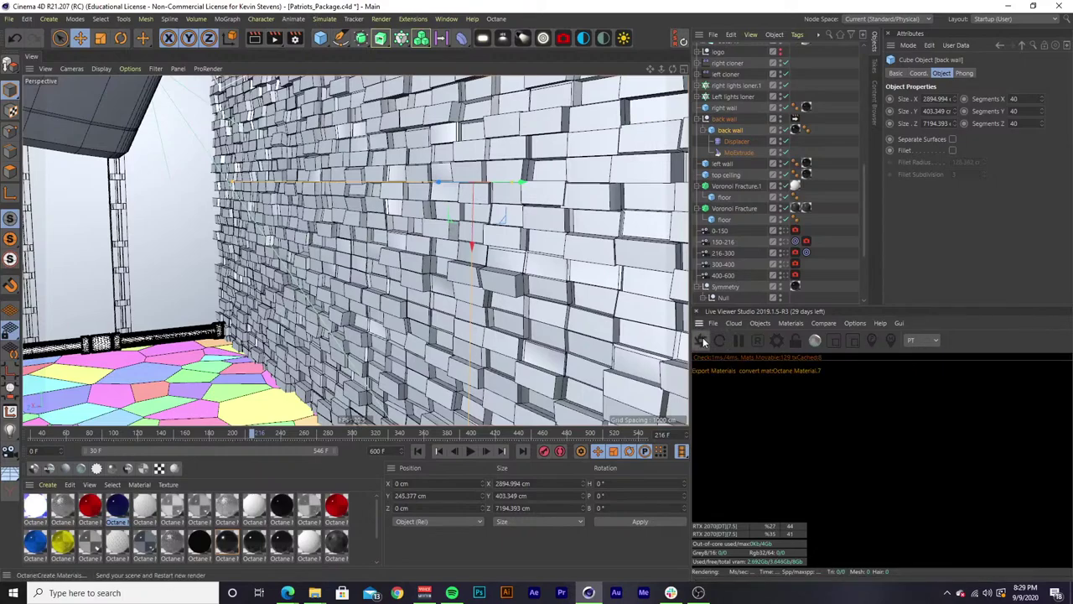
pyautogui.click(712, 340)
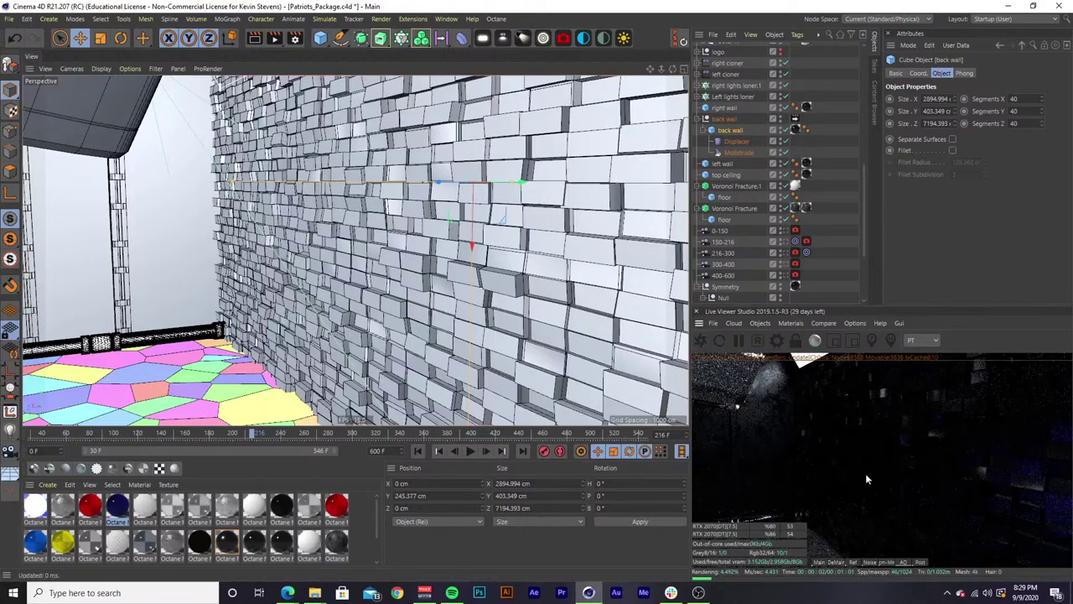
pyautogui.moveTo(395, 285)
pyautogui.keyDown('alt'); pyautogui.mouseDown()
pyautogui.moveTo(378, 288)
pyautogui.moveTo(519, 273)
pyautogui.moveTo(380, 279)
pyautogui.moveTo(403, 277)
pyautogui.mouseUp(); pyautogui.keyUp('alt')
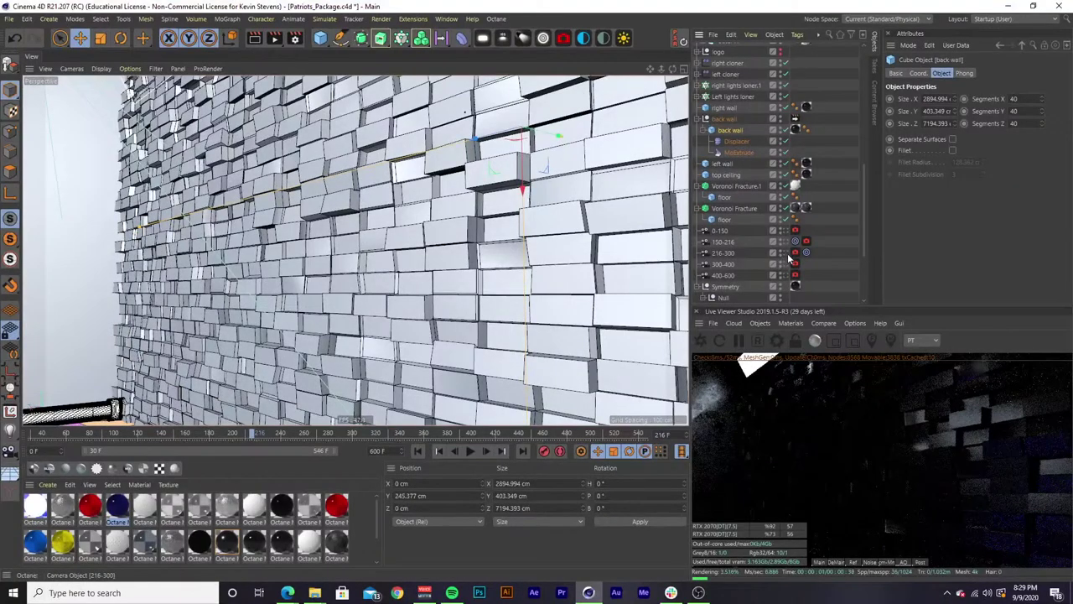
pyautogui.click(790, 257)
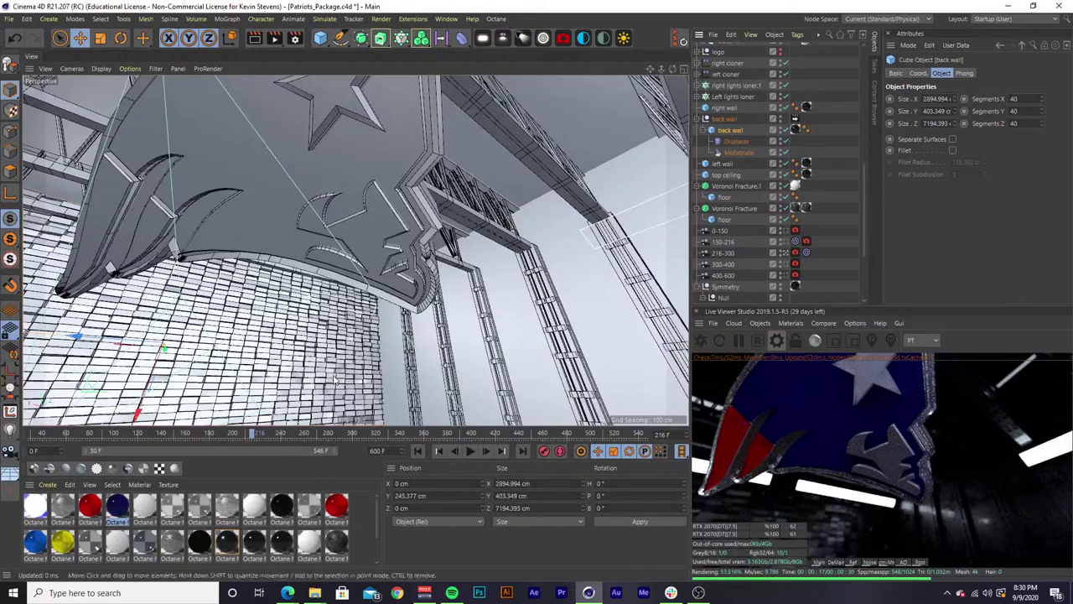
# Select the back wall cube's material tag and open its Octane Material.5 for editing.
pyautogui.click(796, 130)
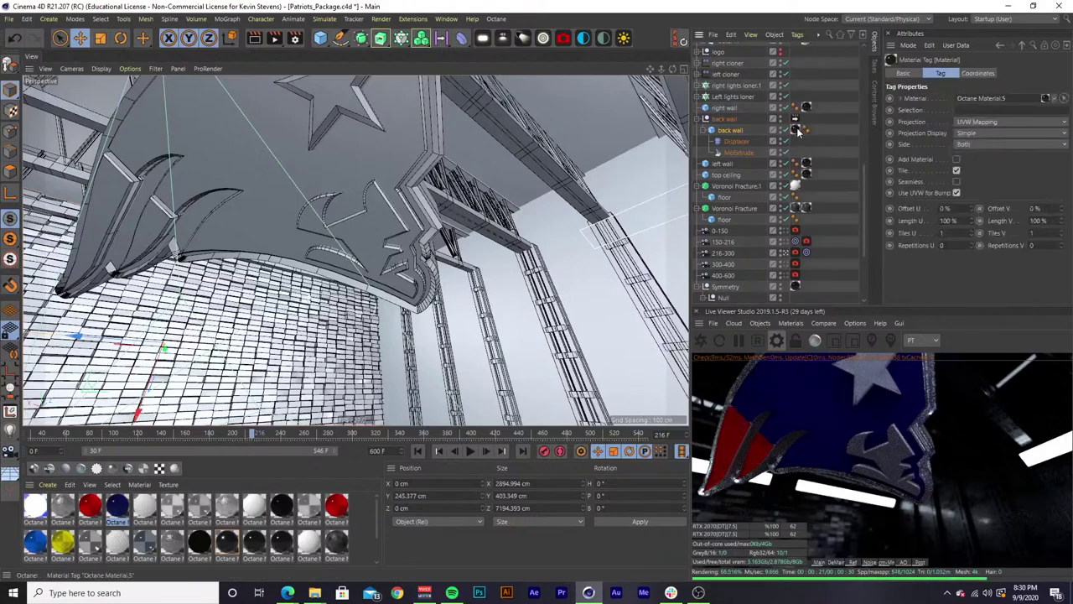
pyautogui.doubleClick(227, 545)
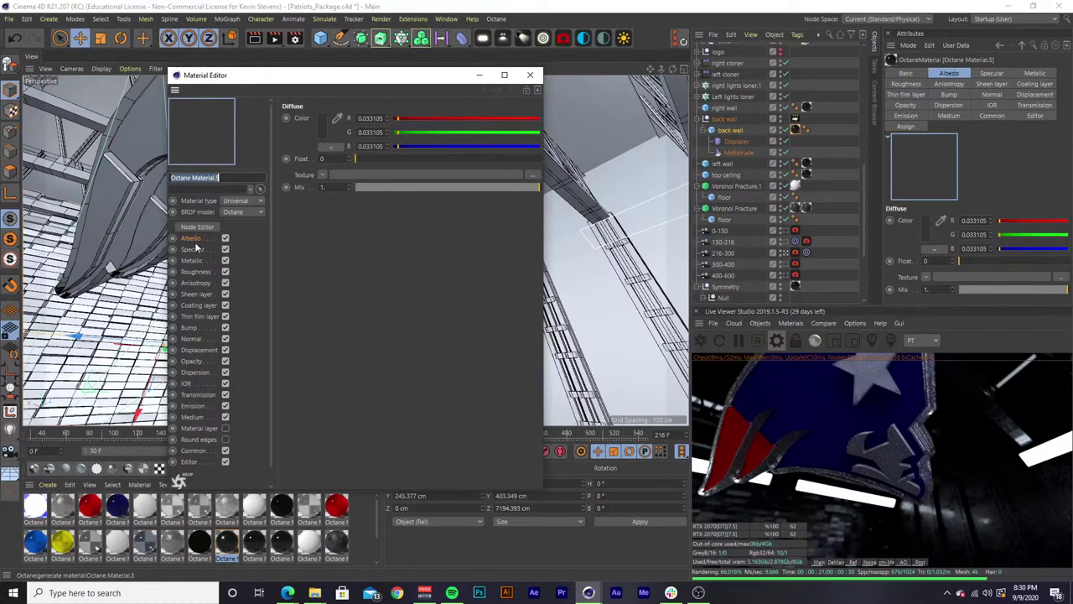
# Try a pure red albedo colour on the back wall's Octane material, and undo the change.
pyautogui.click(321, 127)
pyautogui.moveTo(339, 132); pyautogui.dragTo(432, 152)
pyautogui.click(302, 171)
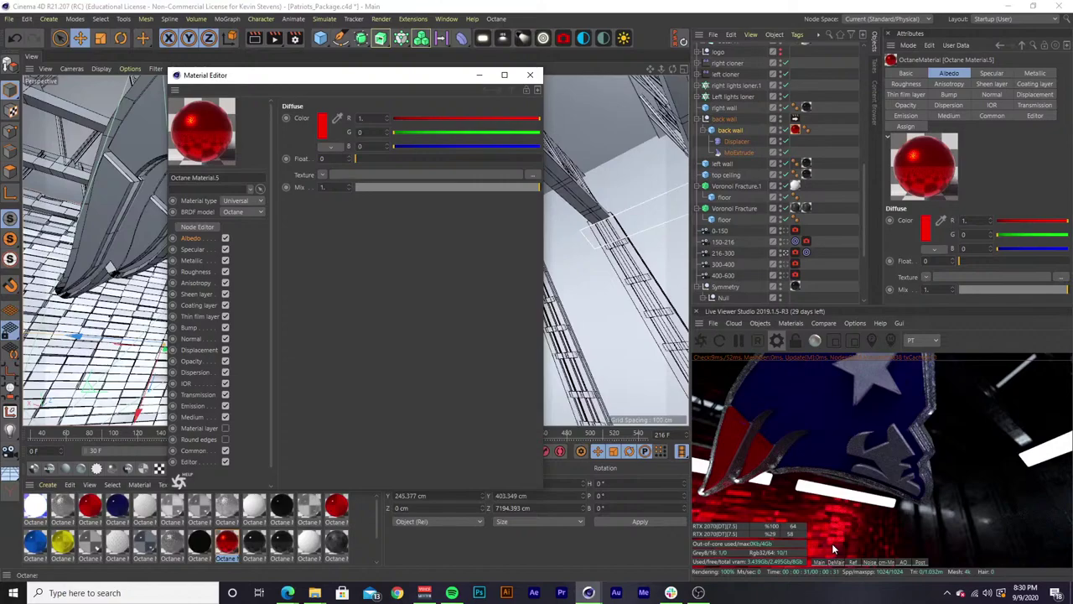
pyautogui.click(530, 75)
pyautogui.hotkey('ctrl', 'z')
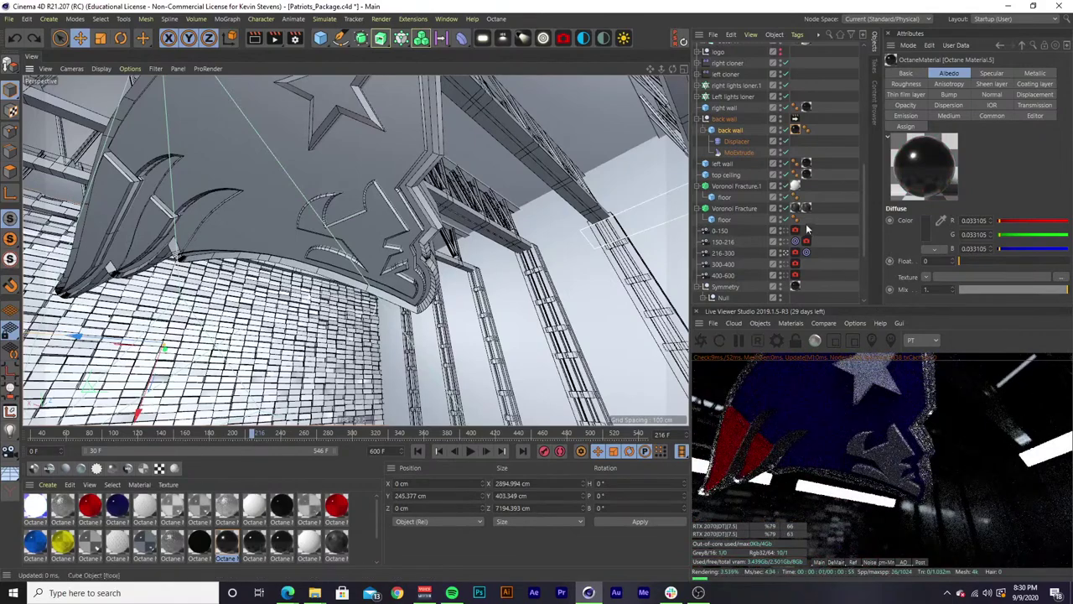
# Leave the 216-300 camera view and pull the free perspective view back to show the brick wall and floor.
pyautogui.scroll(5, 860, 213)
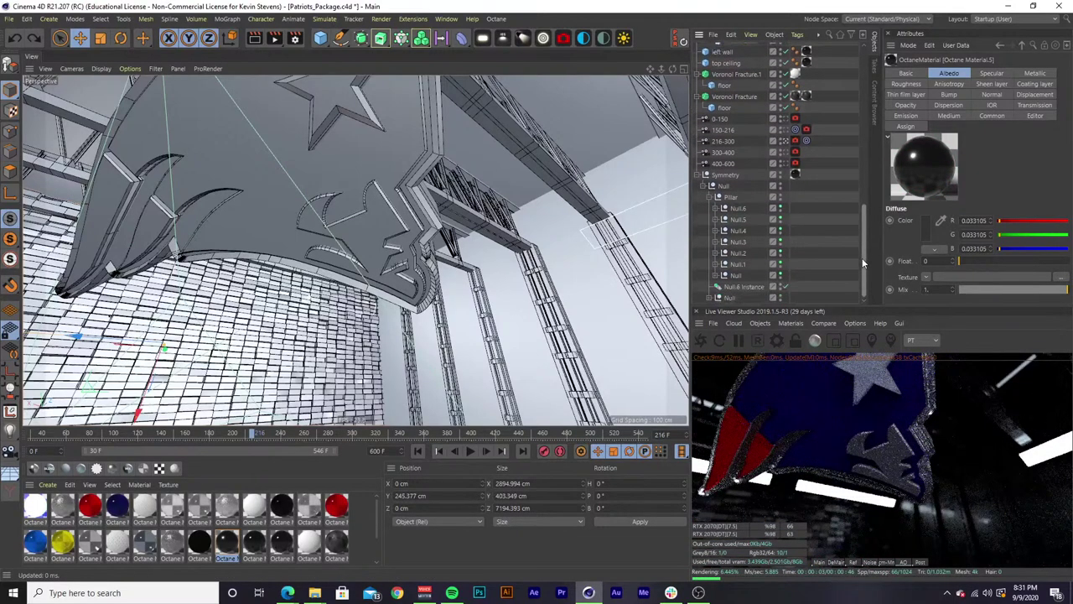
pyautogui.scroll(-10, 857, 204)
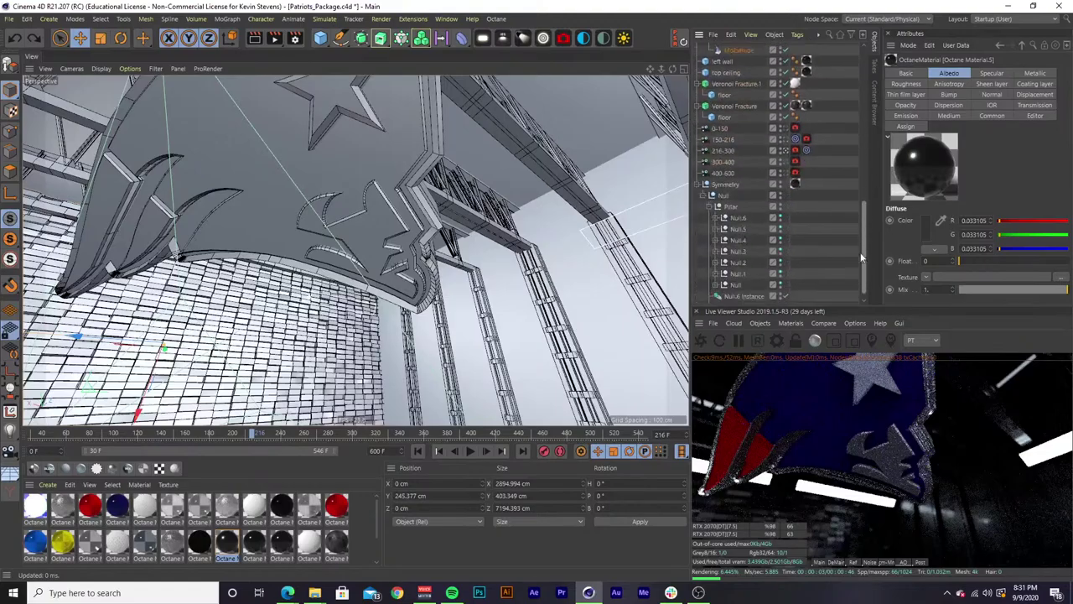
pyautogui.click(788, 144)
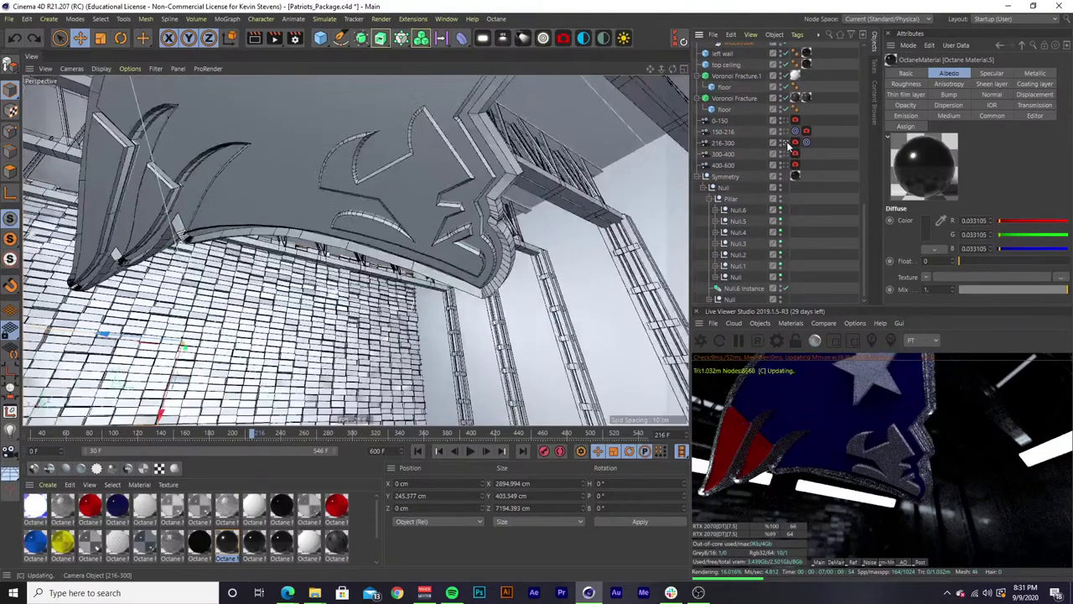
pyautogui.scroll(-8, 416, 288)
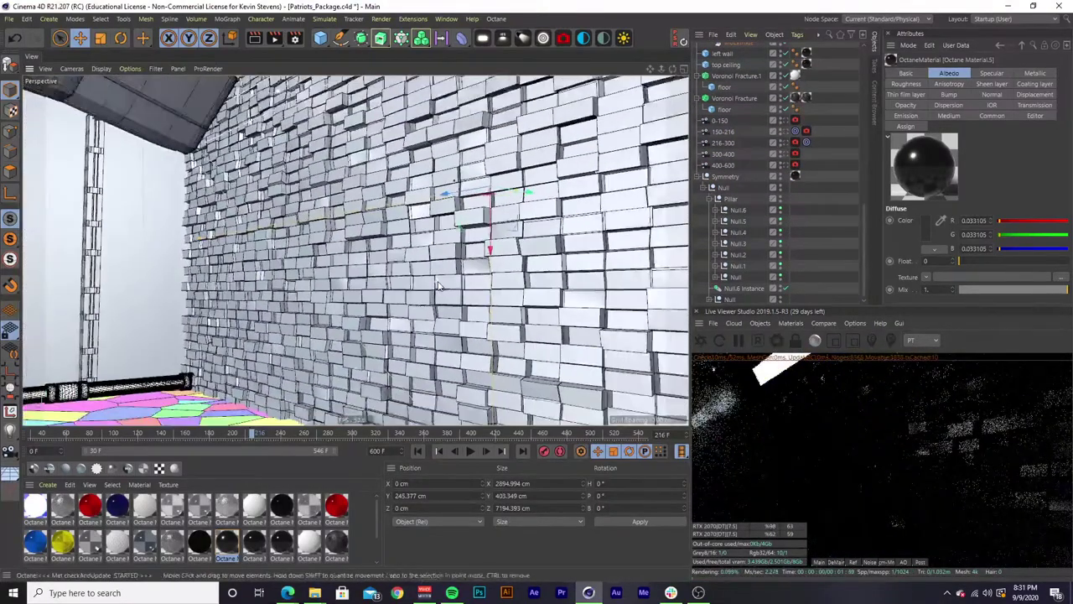
pyautogui.scroll(-10, 417, 288)
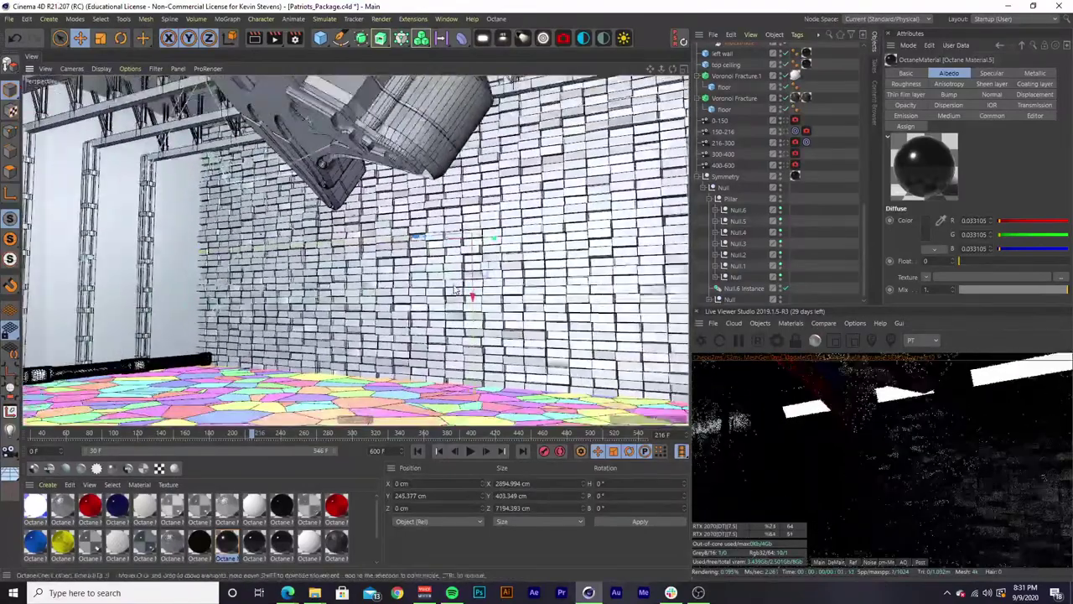
pyautogui.scroll(-10, 454, 289)
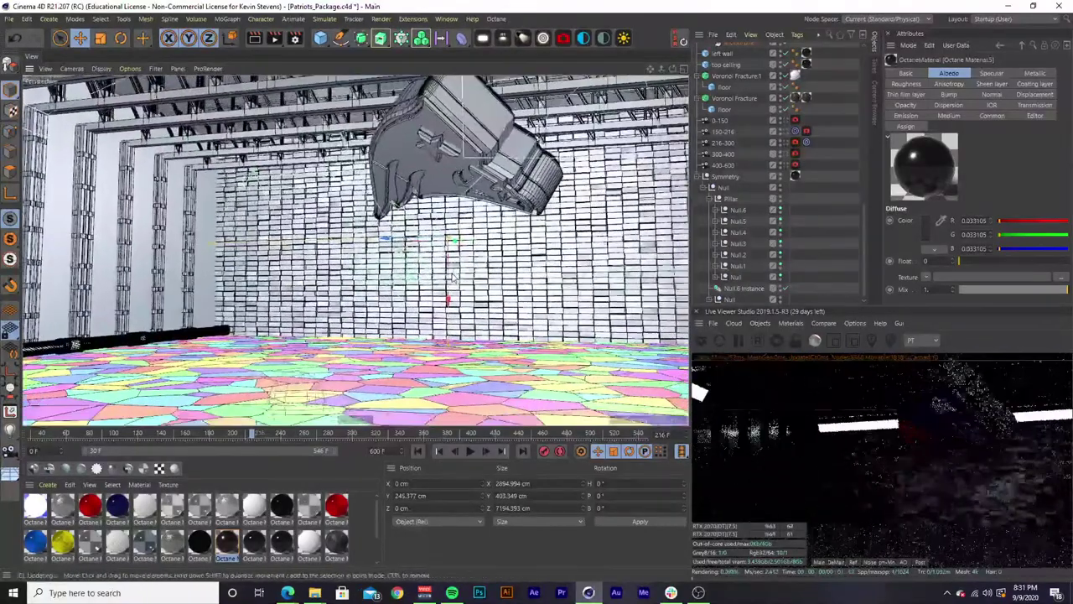
# Go to frame 412 and frame the whole logo from the front in the perspective view.
pyautogui.keyDown('alt'); pyautogui.moveTo(452, 277); pyautogui.dragTo(423, 436); pyautogui.keyUp('alt')
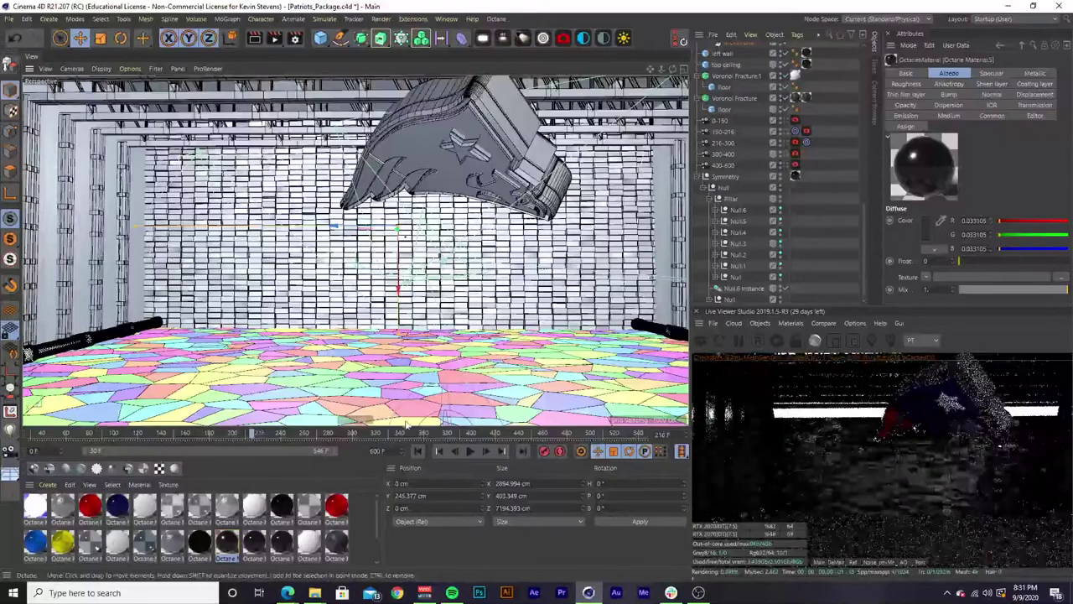
pyautogui.scroll(5, 423, 436)
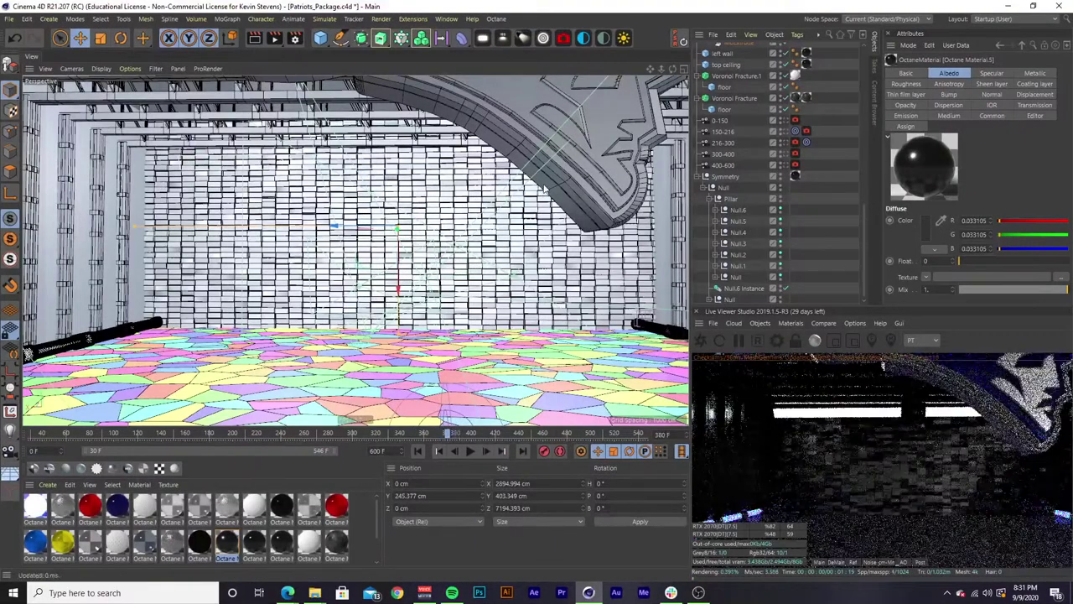
pyautogui.keyDown('alt'); pyautogui.moveTo(470, 361); pyautogui.dragTo(505, 243); pyautogui.keyUp('alt')
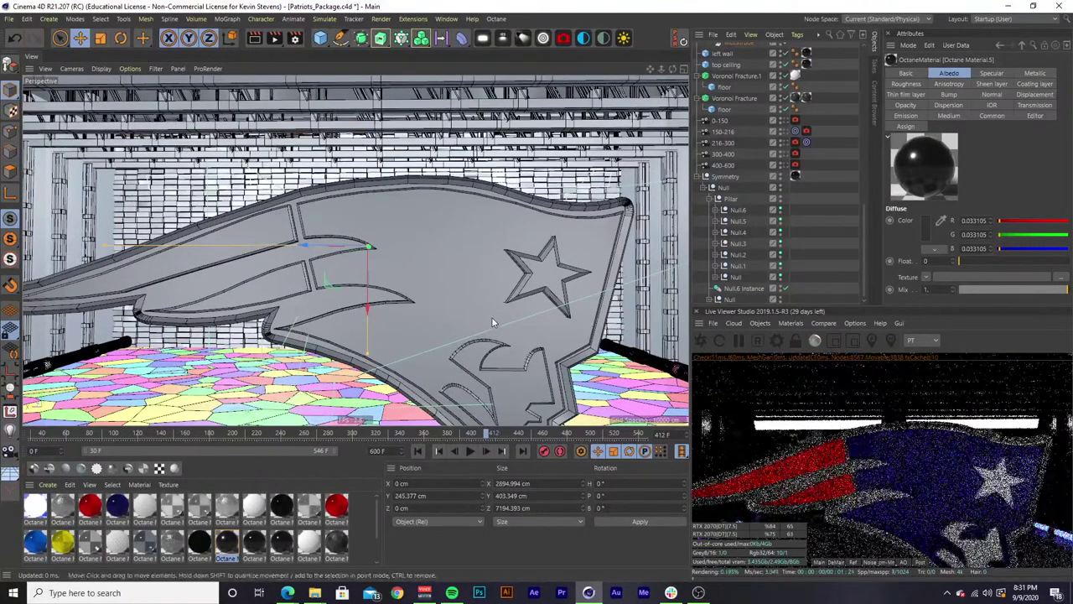
pyautogui.keyDown('alt'); pyautogui.moveTo(467, 308); pyautogui.dragTo(427, 283); pyautogui.keyUp('alt')
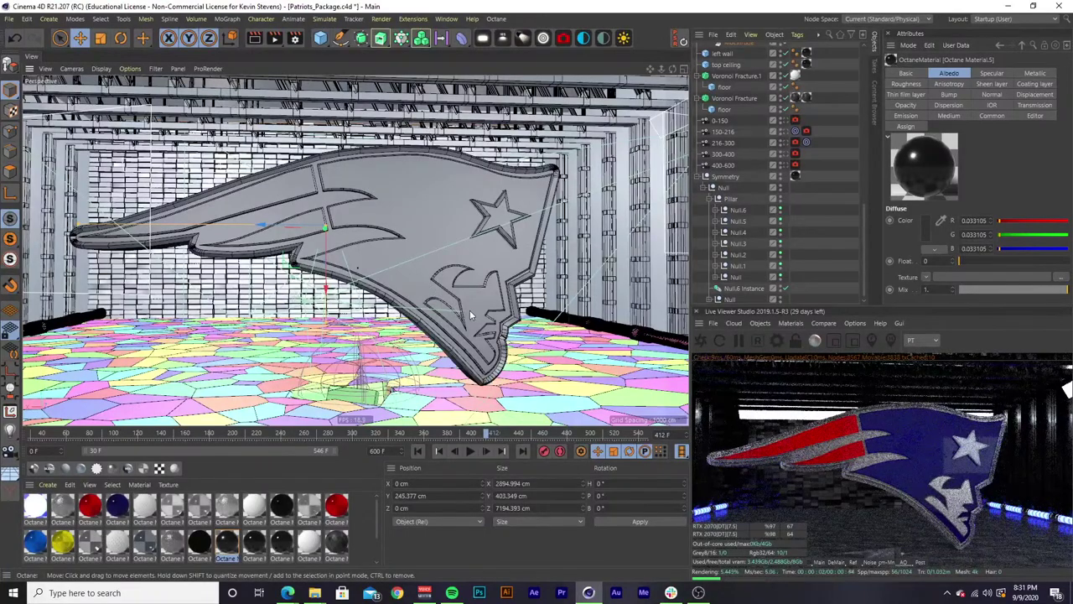
# Disable all extrude generators in the logo.1 group and select the path spline under outer .1.
pyautogui.click(844, 193)
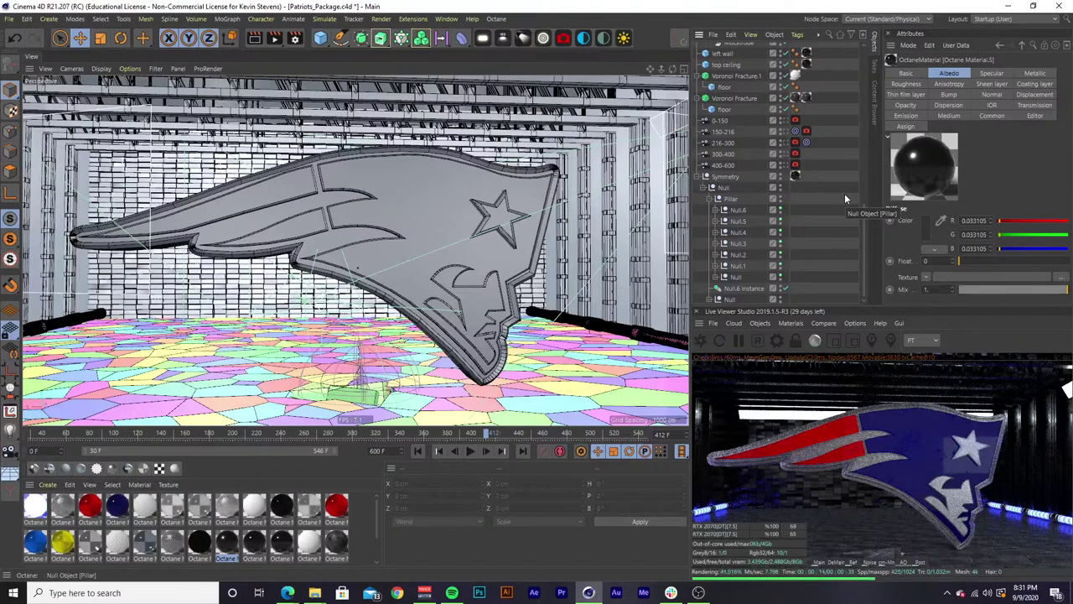
pyautogui.scroll(6, 742, 161)
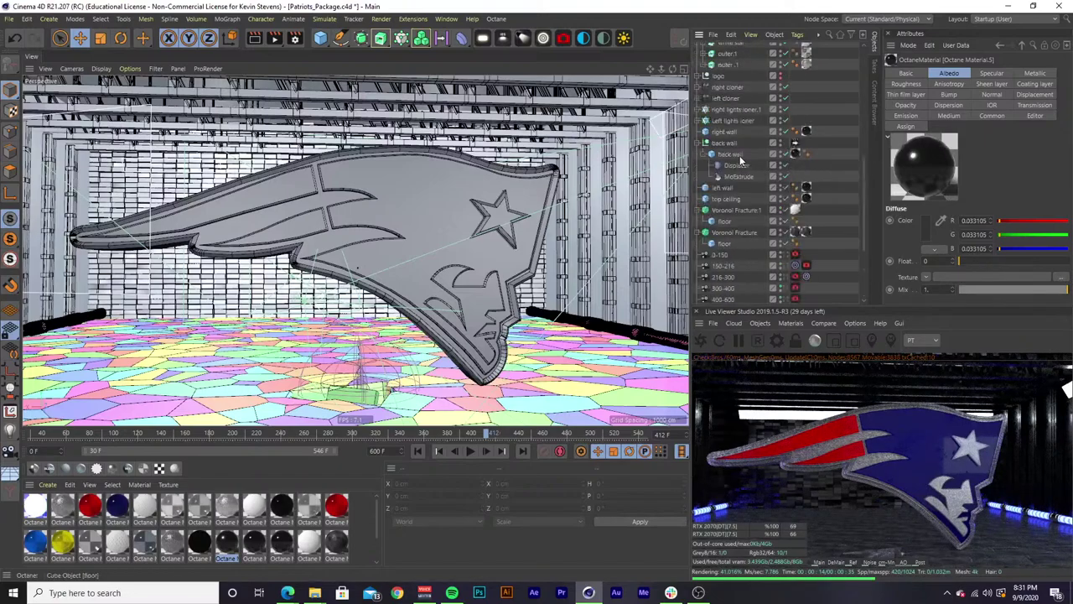
pyautogui.scroll(4, 742, 159)
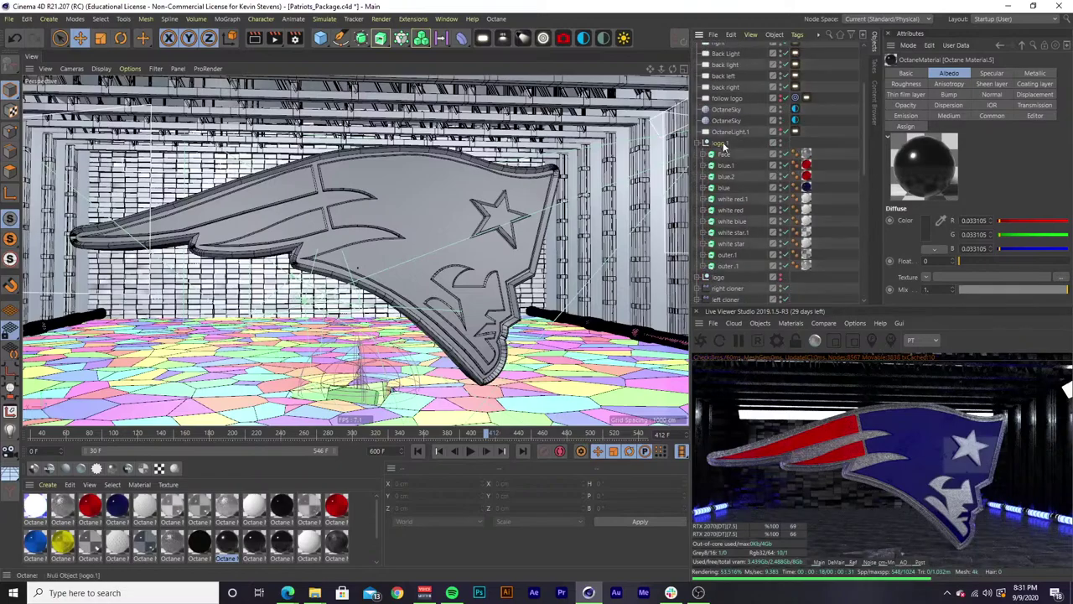
pyautogui.click(725, 144)
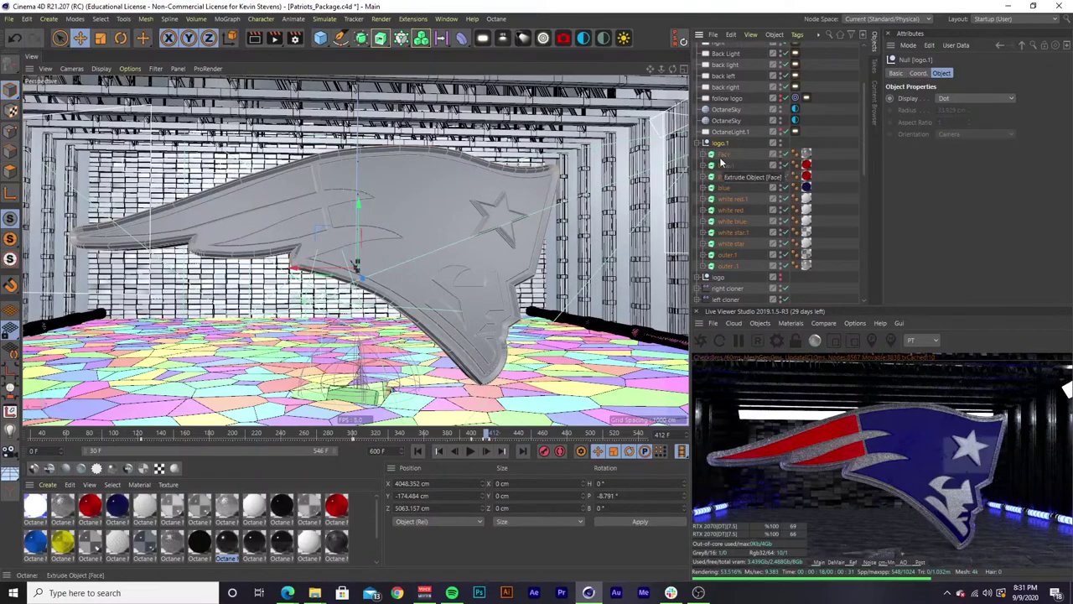
pyautogui.click(726, 266)
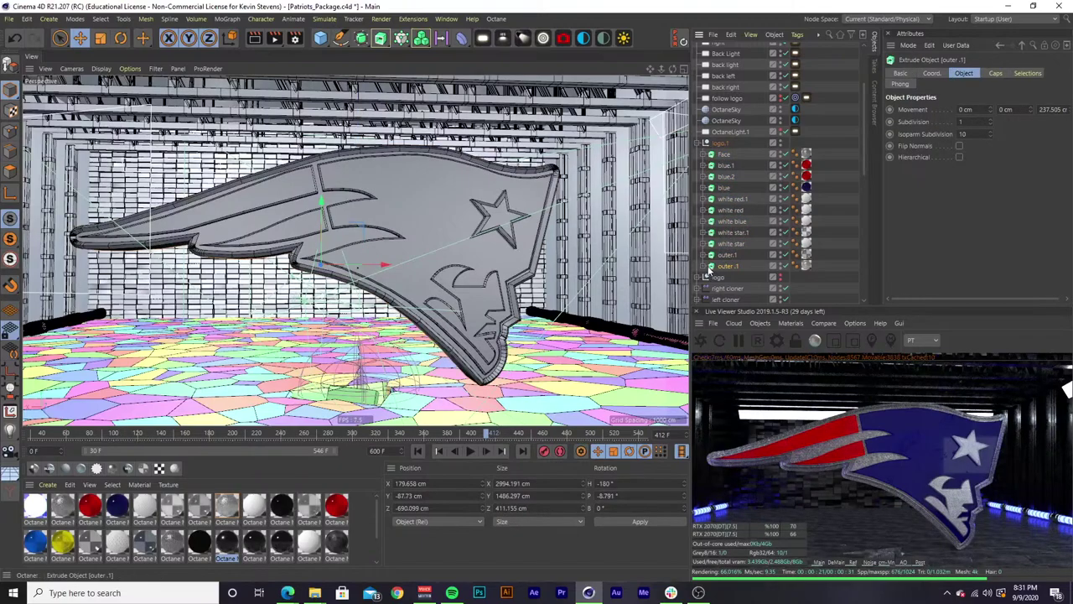
pyautogui.click(730, 277)
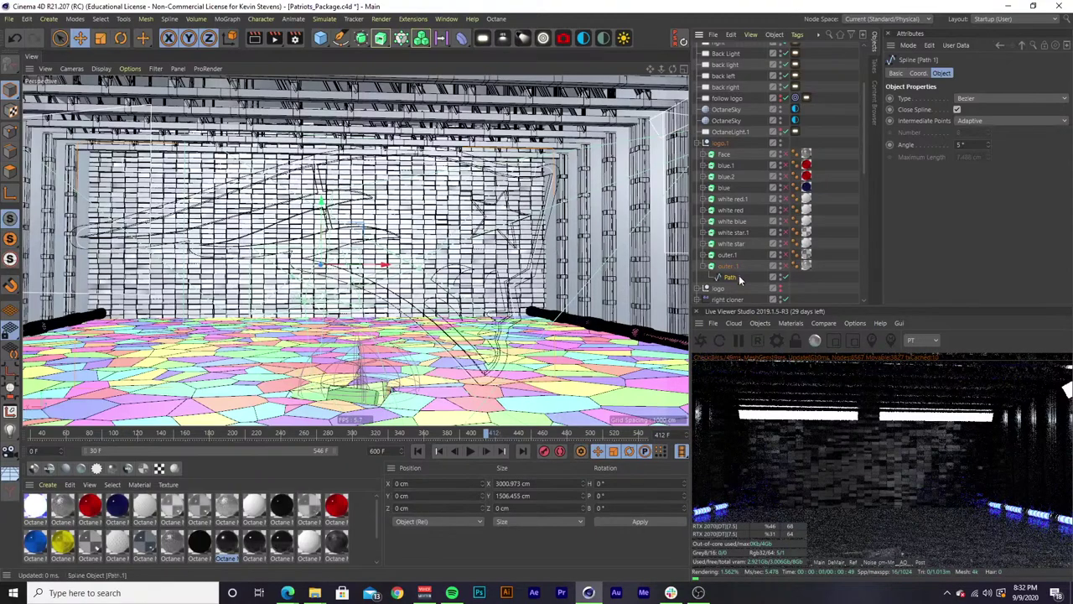
# Re-enable only the outer .1 extrude in the logo.1 group so its path is extruded.
pyautogui.keyDown('alt'); pyautogui.moveTo(504, 175); pyautogui.dragTo(628, 205); pyautogui.keyUp('alt')
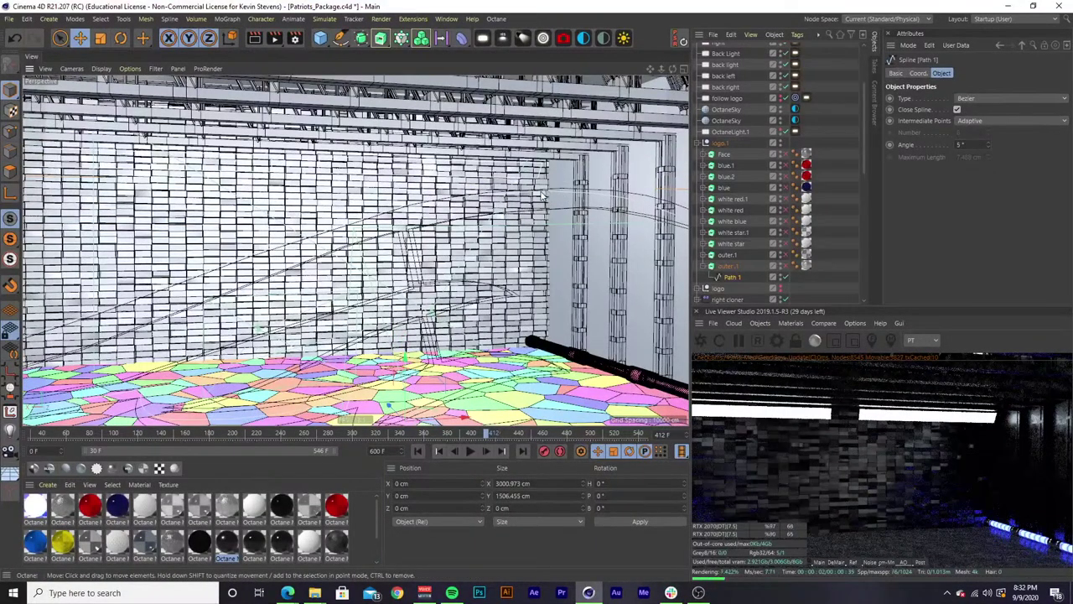
pyautogui.keyDown('alt'); pyautogui.moveTo(602, 207); pyautogui.dragTo(591, 202); pyautogui.keyUp('alt')
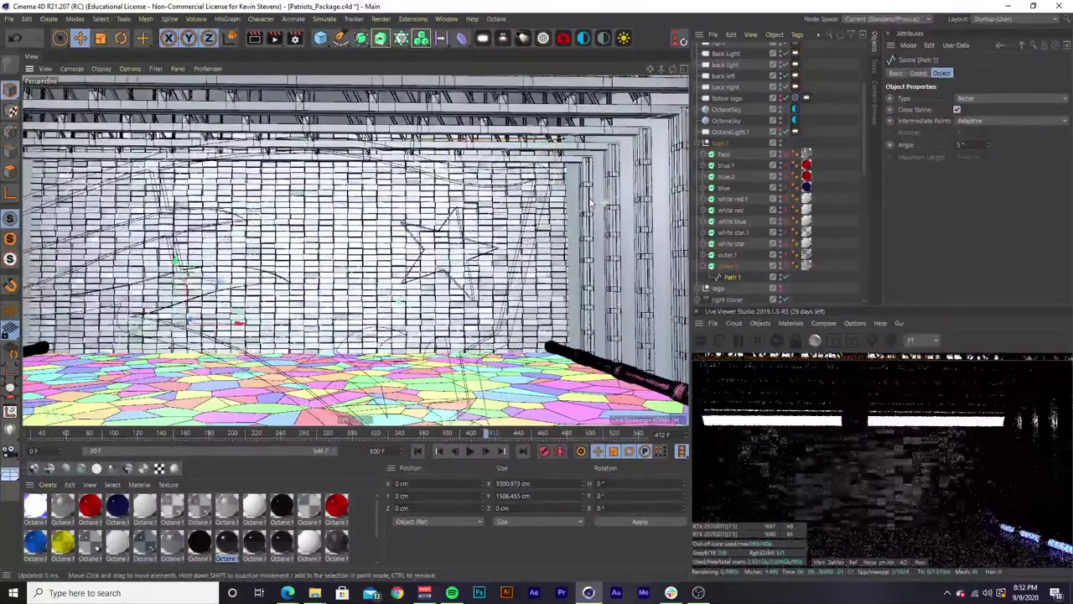
pyautogui.scroll(3, 759, 195)
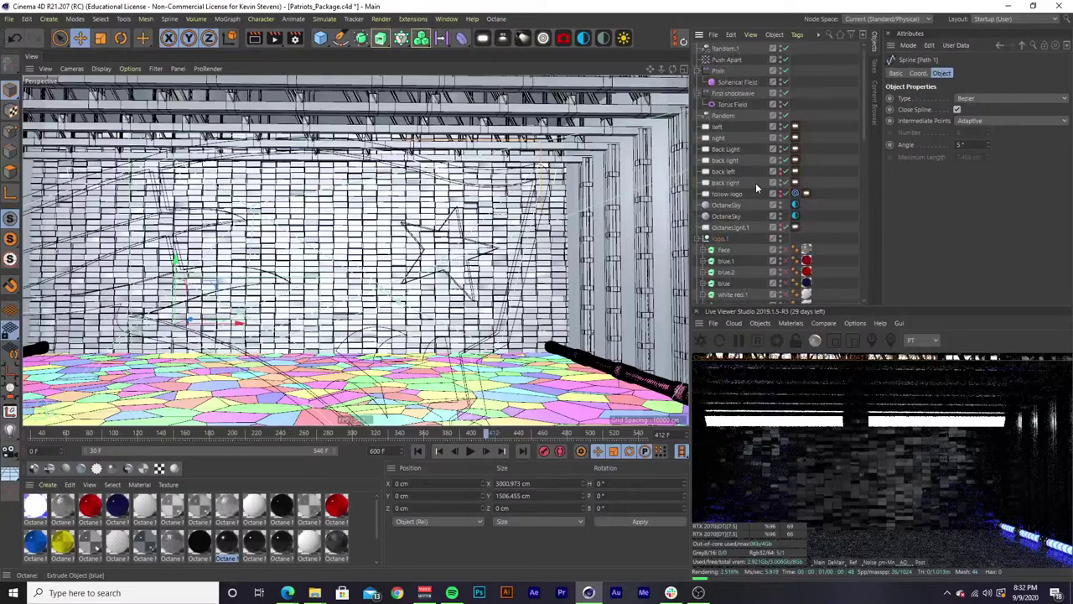
pyautogui.scroll(-5, 755, 183)
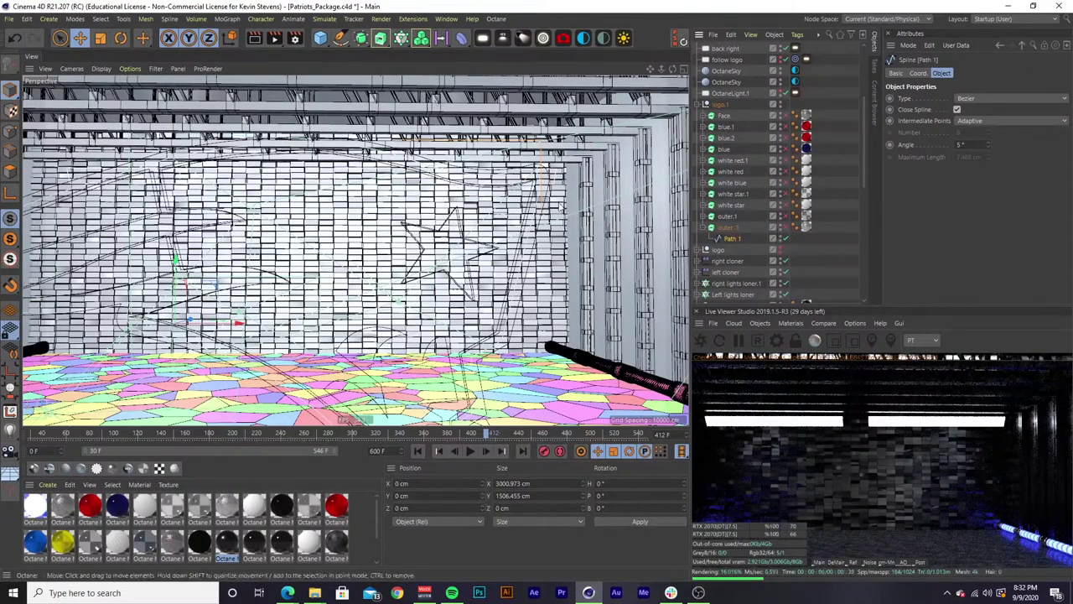
pyautogui.keyDown('alt'); pyautogui.moveTo(541, 188); pyautogui.dragTo(604, 197); pyautogui.keyUp('alt')
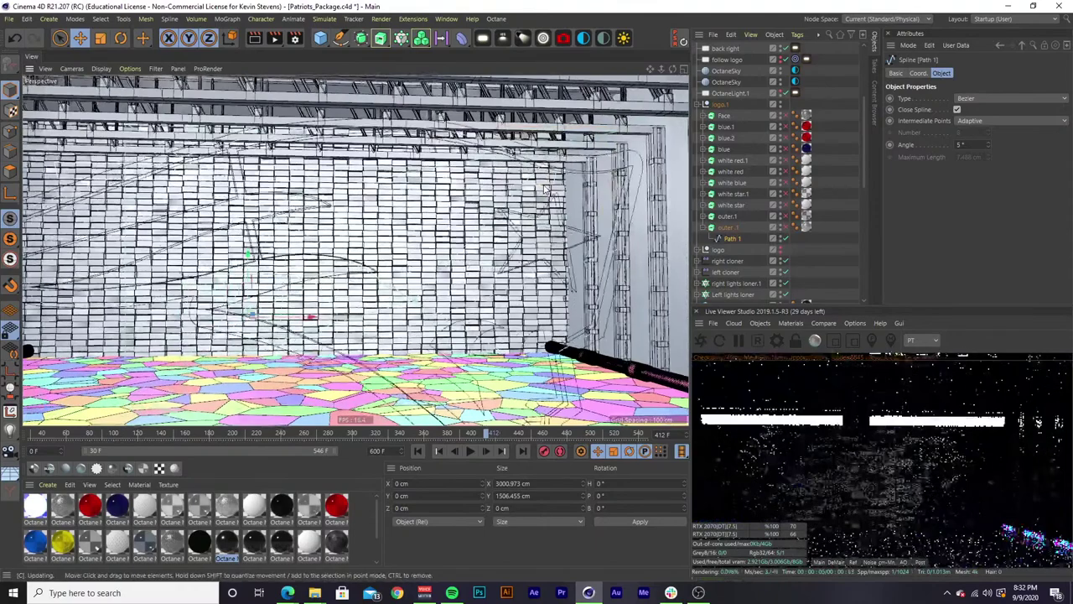
pyautogui.click(729, 228)
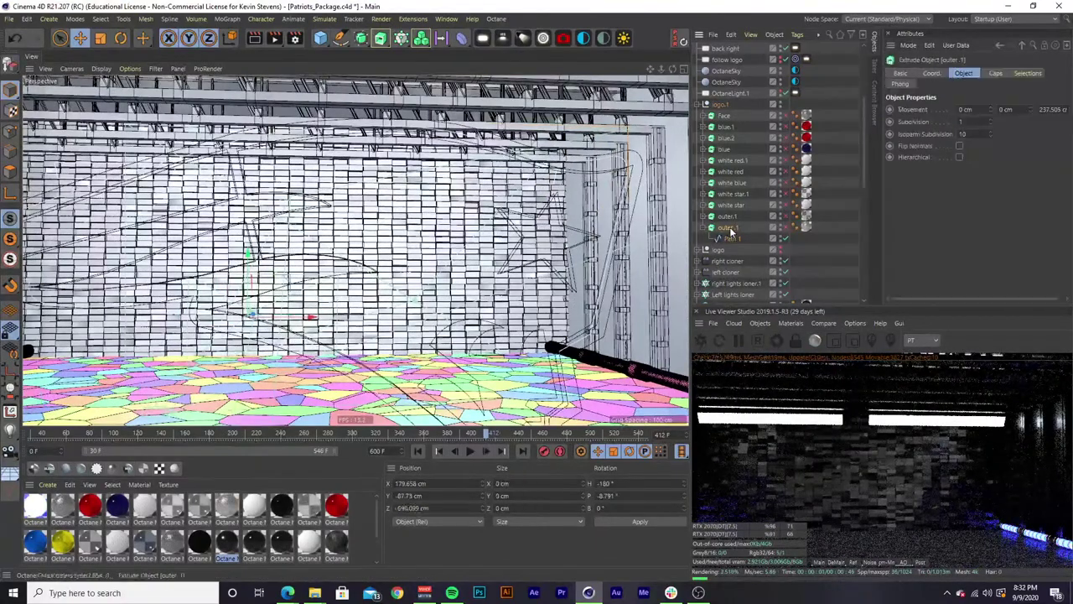
pyautogui.click(382, 43)
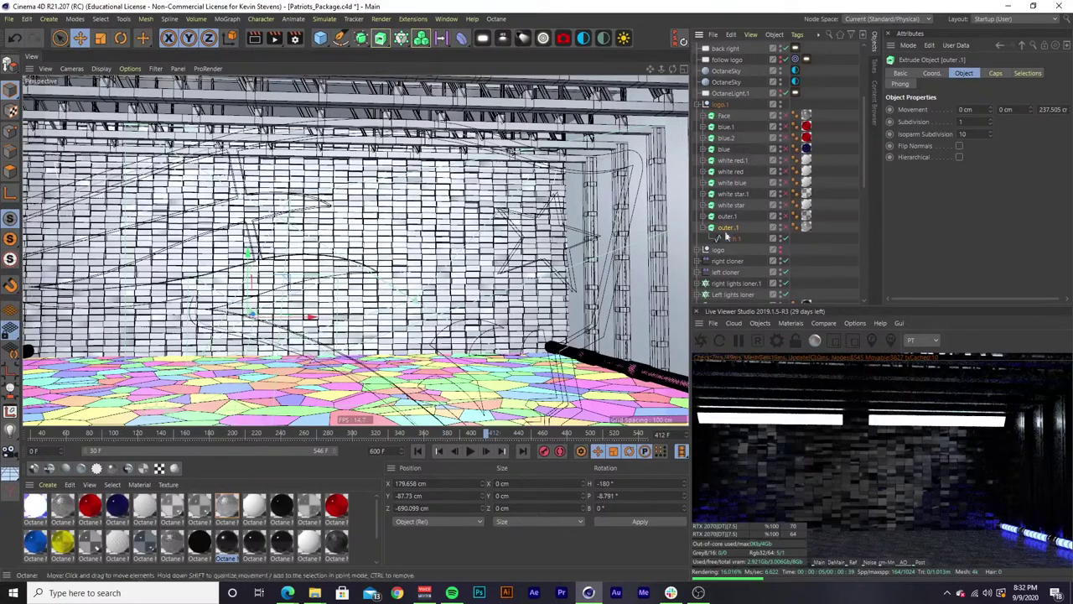
pyautogui.click(784, 228)
# Inspect the stepped edges of the outer .1 extrude from several angles along with its cap and bevel settings.
pyautogui.keyDown('alt'); pyautogui.moveTo(406, 225); pyautogui.dragTo(290, 212); pyautogui.keyUp('alt')
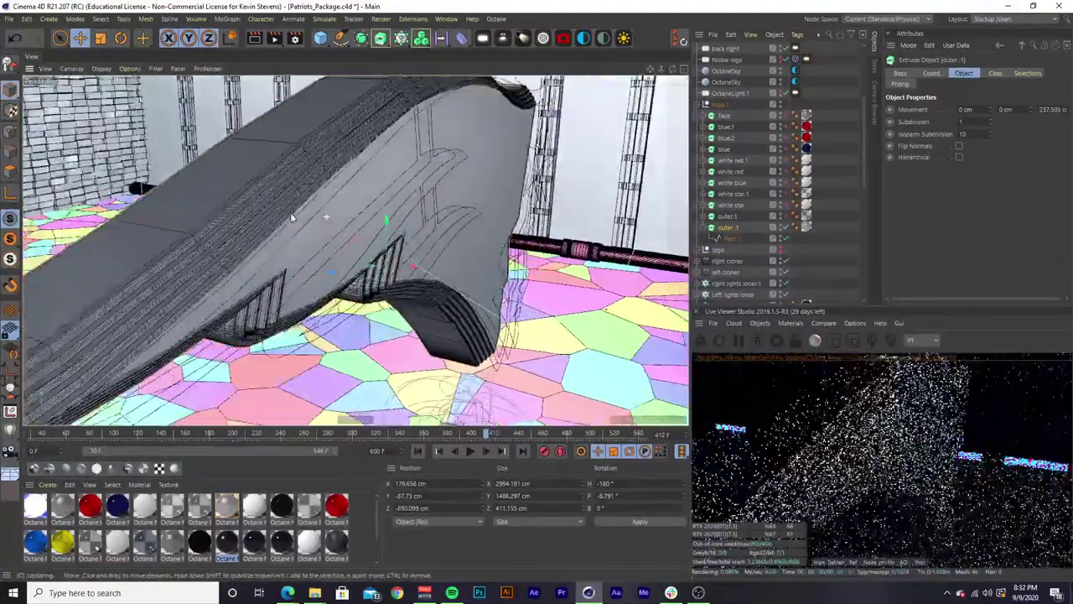
pyautogui.moveTo(339, 243)
pyautogui.keyDown('alt'); pyautogui.mouseDown()
pyautogui.moveTo(271, 216)
pyautogui.moveTo(340, 243)
pyautogui.moveTo(395, 234)
pyautogui.moveTo(340, 242)
pyautogui.moveTo(353, 244)
pyautogui.mouseUp(); pyautogui.keyUp('alt')
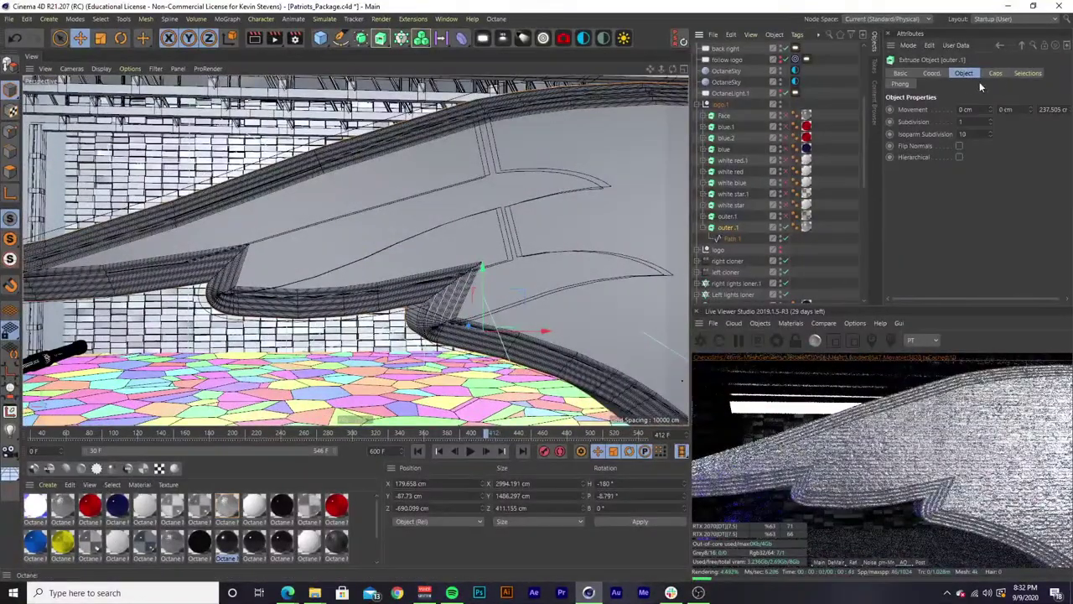
pyautogui.keyDown('alt'); pyautogui.moveTo(481, 238); pyautogui.dragTo(545, 336); pyautogui.keyUp('alt')
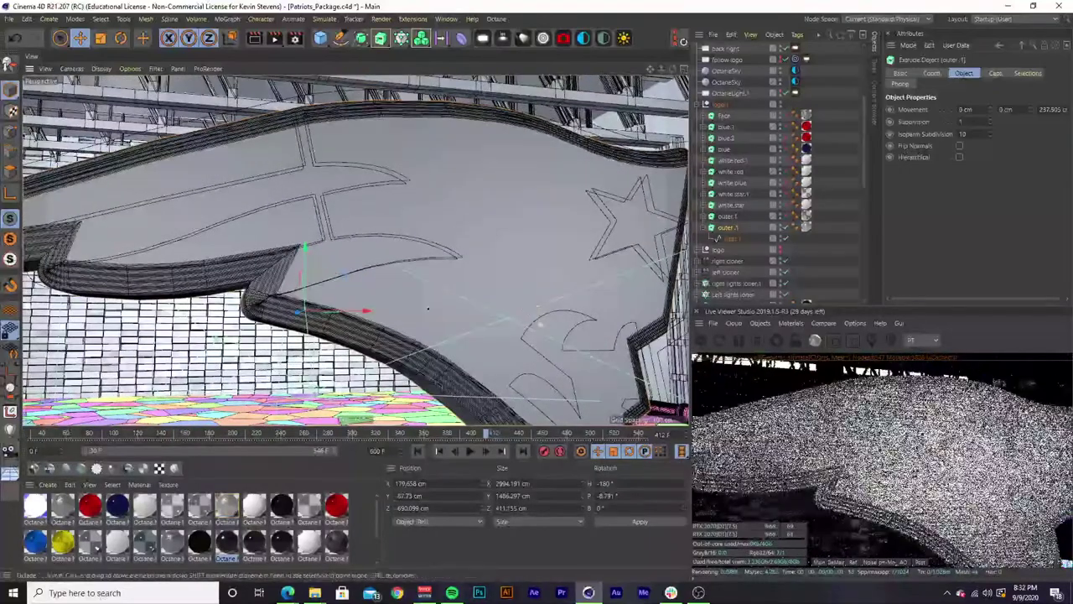
pyautogui.click(996, 74)
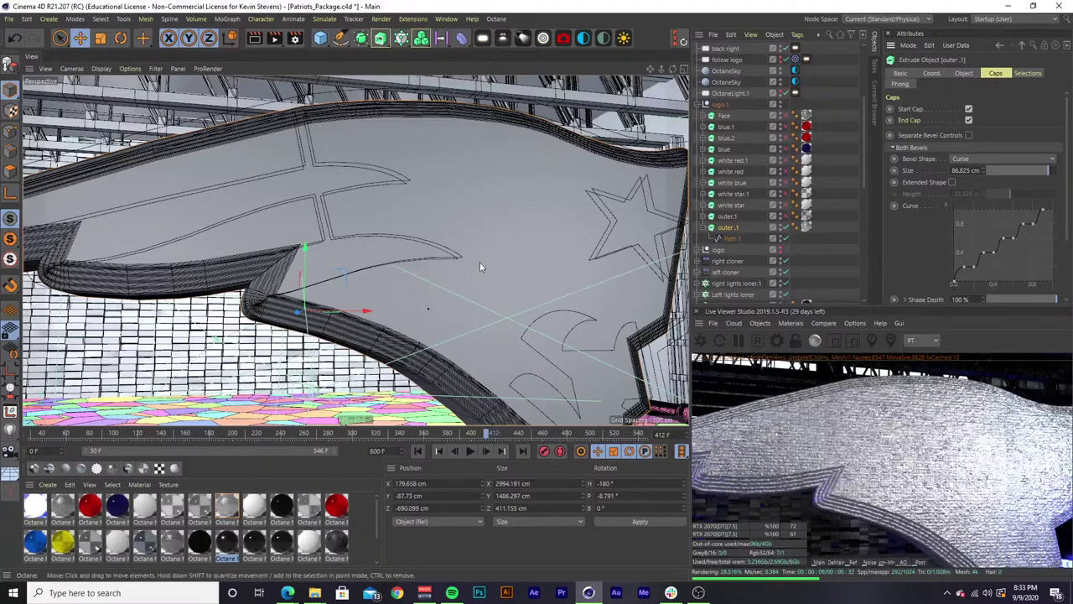
pyautogui.keyDown('alt'); pyautogui.moveTo(369, 273); pyautogui.dragTo(491, 294); pyautogui.keyUp('alt')
pyautogui.keyDown('alt'); pyautogui.moveTo(563, 327); pyautogui.dragTo(356, 295); pyautogui.keyUp('alt')
# Select the path spline under outer.1 and disable the outer .1 extrude, leaving only the logo outlines.
pyautogui.click(788, 216)
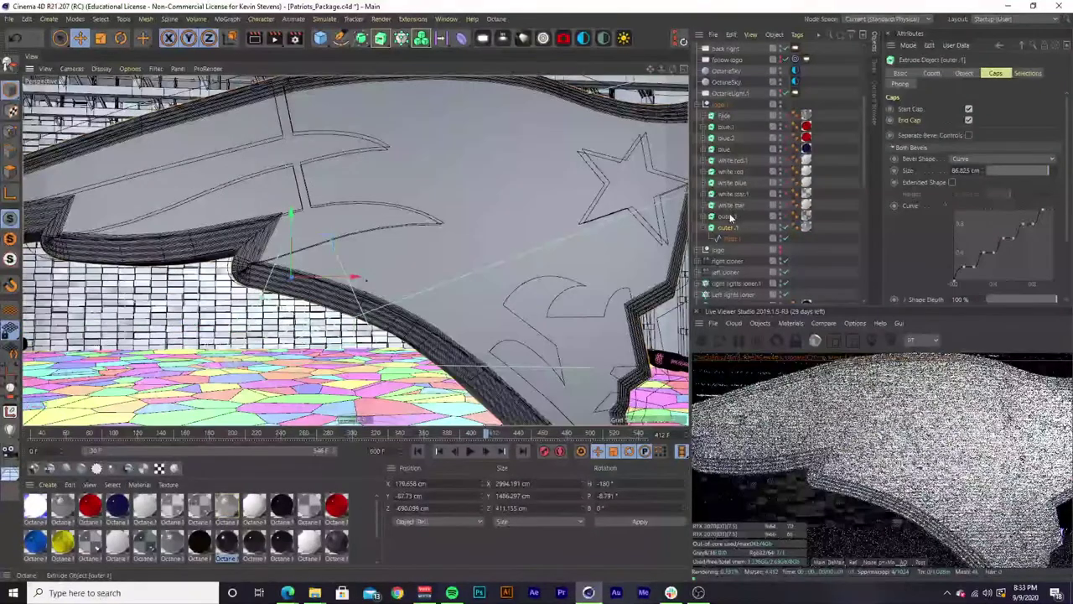
pyautogui.click(704, 217)
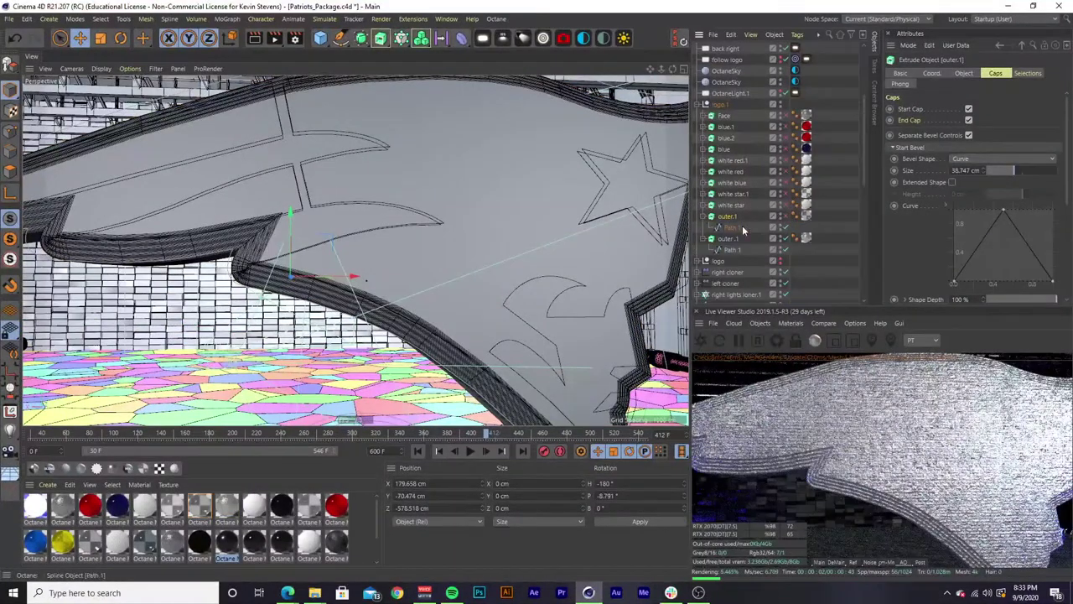
pyautogui.click(731, 228)
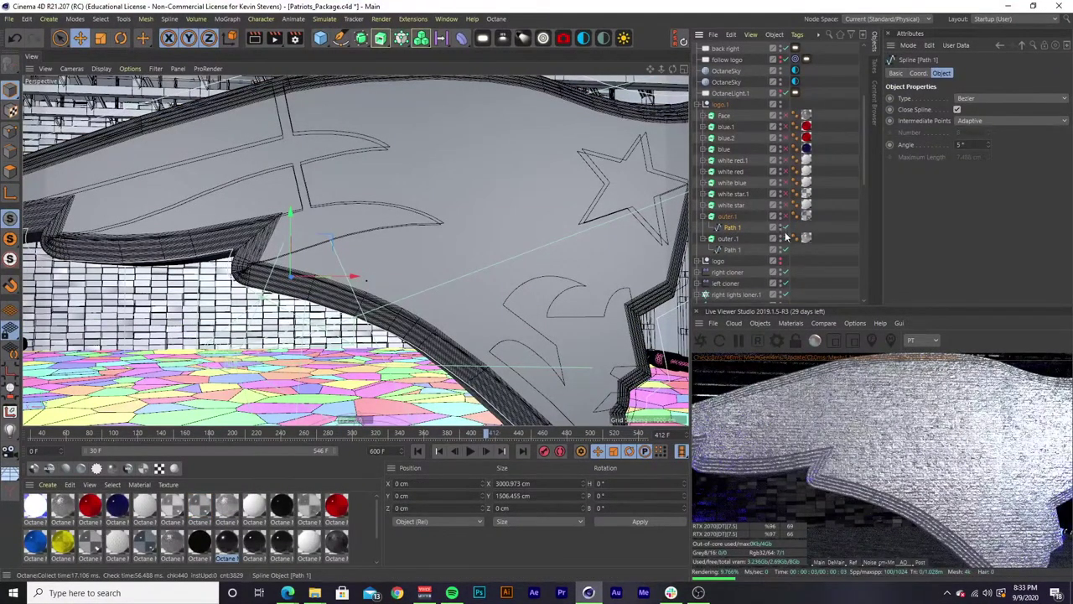
pyautogui.press('o')
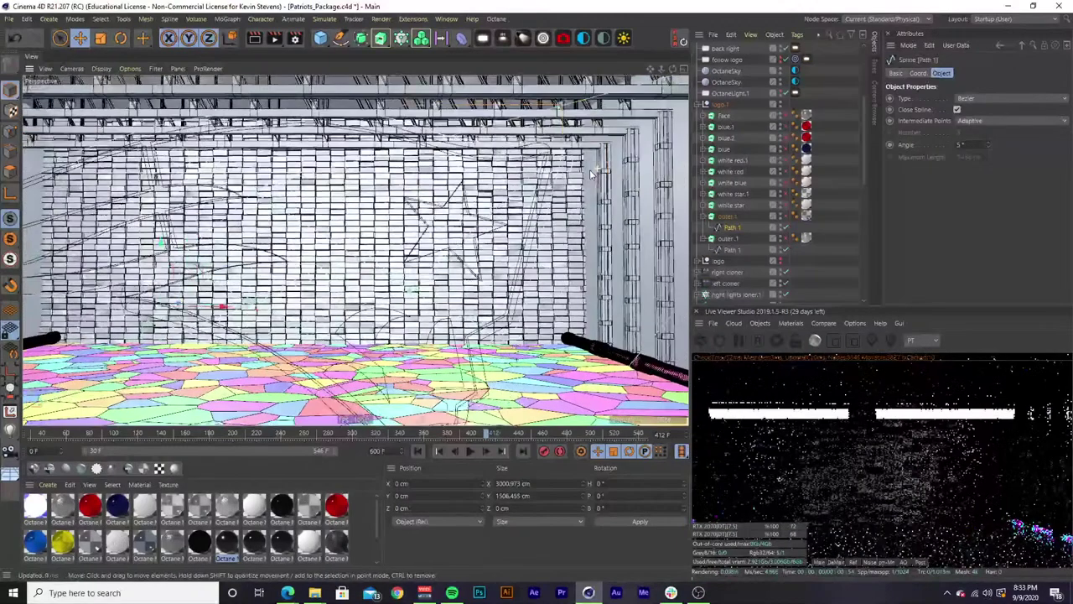
# Enable the outer.1 extrude and view its bevelled form from the front and the side.
pyautogui.click(786, 220)
pyautogui.keyDown('alt'); pyautogui.moveTo(458, 201); pyautogui.dragTo(333, 265); pyautogui.keyUp('alt')
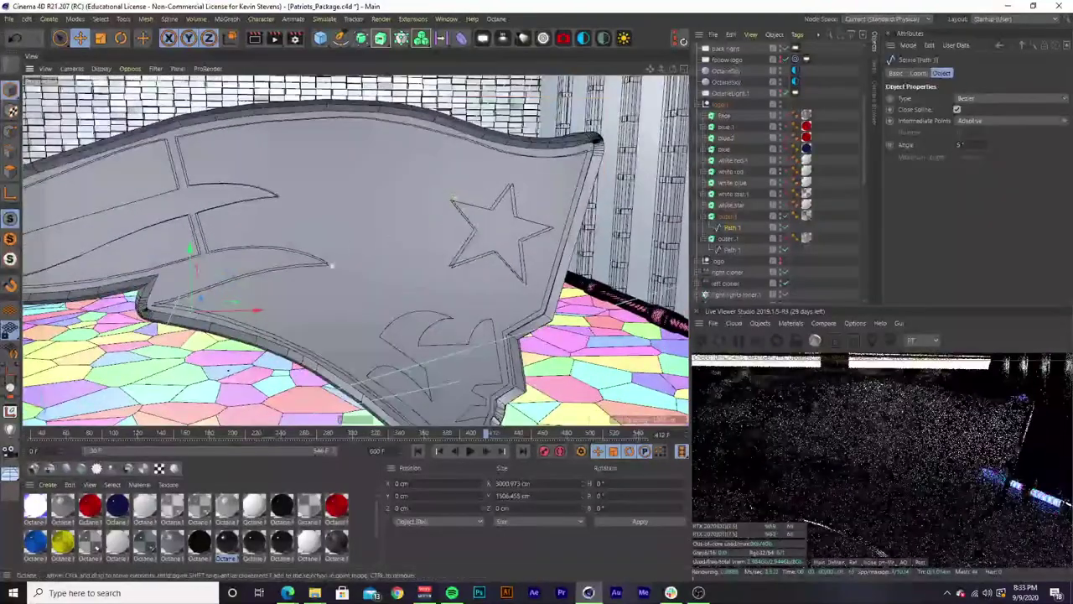
pyautogui.keyDown('alt'); pyautogui.moveTo(294, 317); pyautogui.dragTo(401, 267); pyautogui.keyUp('alt')
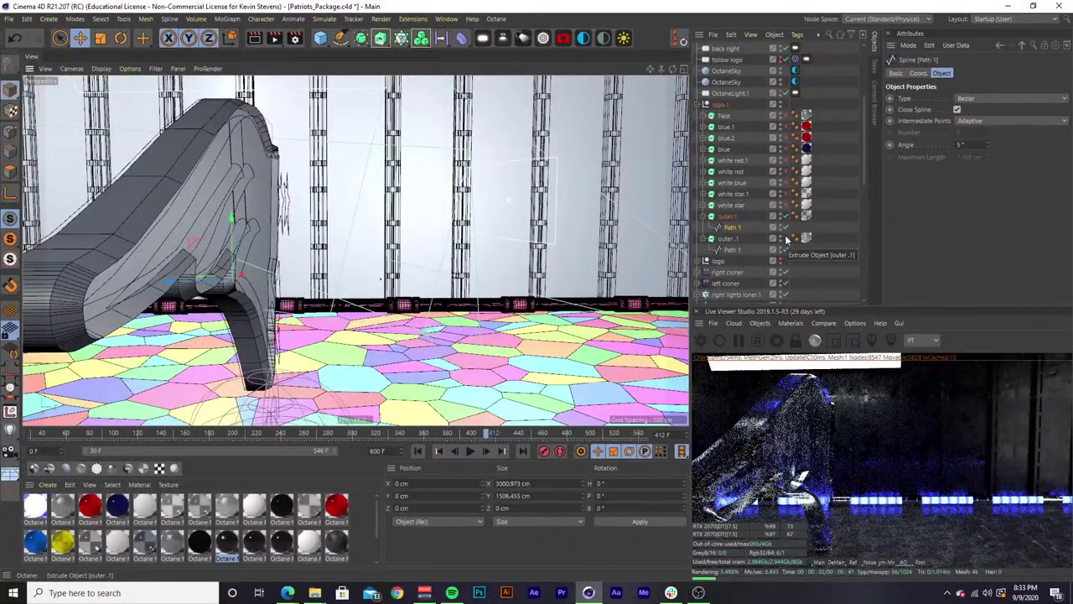
# Enable the outer .1 extrude alongside outer.1 and view the two combined border layers from the side and front.
pyautogui.scroll(2, 252, 235)
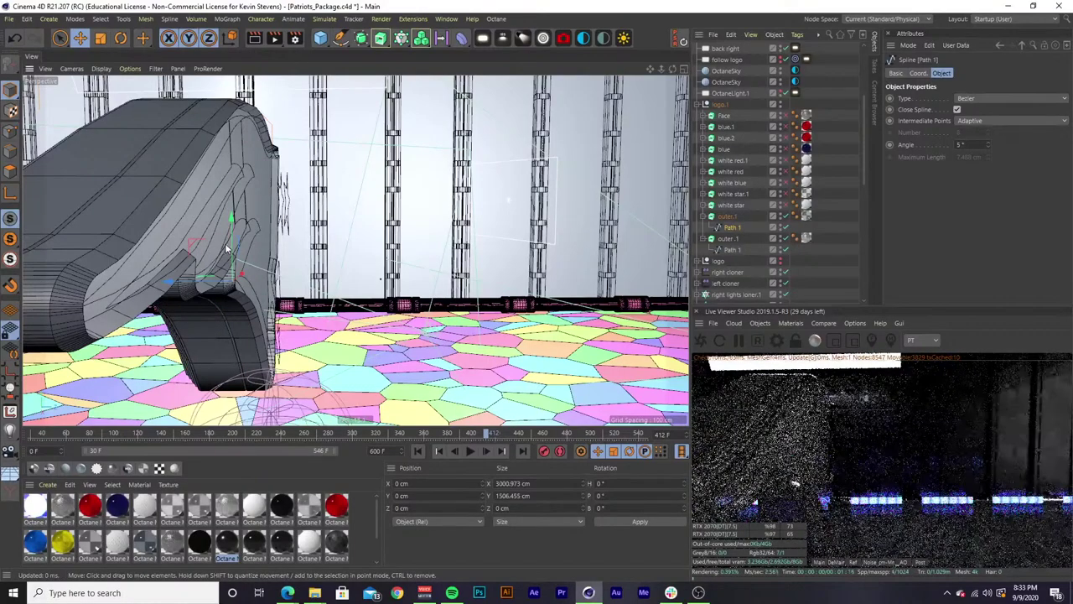
pyautogui.keyDown('alt'); pyautogui.moveTo(192, 239); pyautogui.dragTo(79, 222); pyautogui.keyUp('alt')
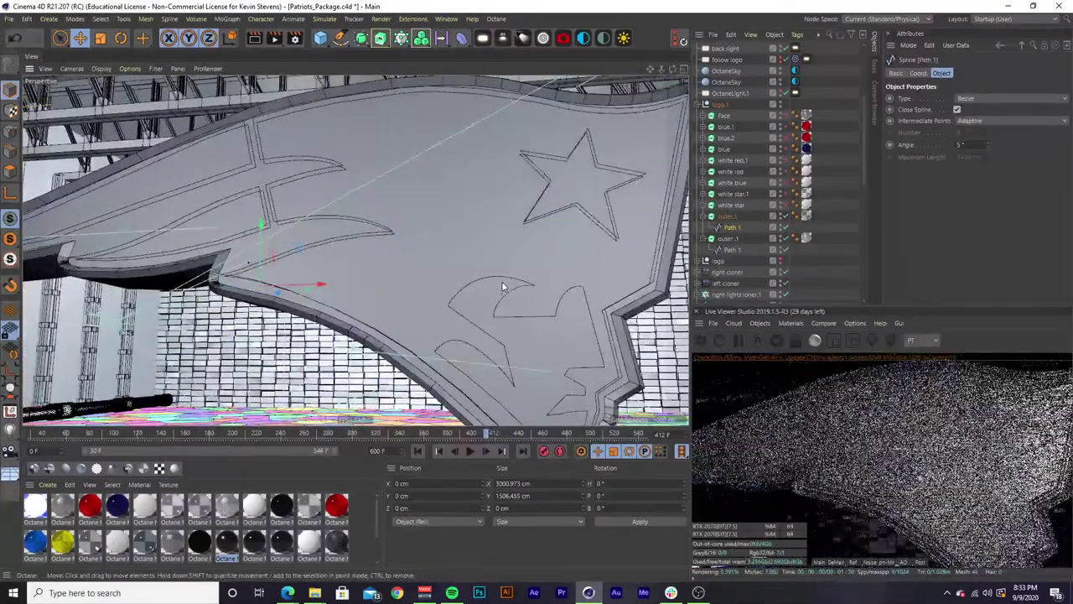
pyautogui.keyDown('alt'); pyautogui.moveTo(503, 286); pyautogui.dragTo(479, 282); pyautogui.keyUp('alt')
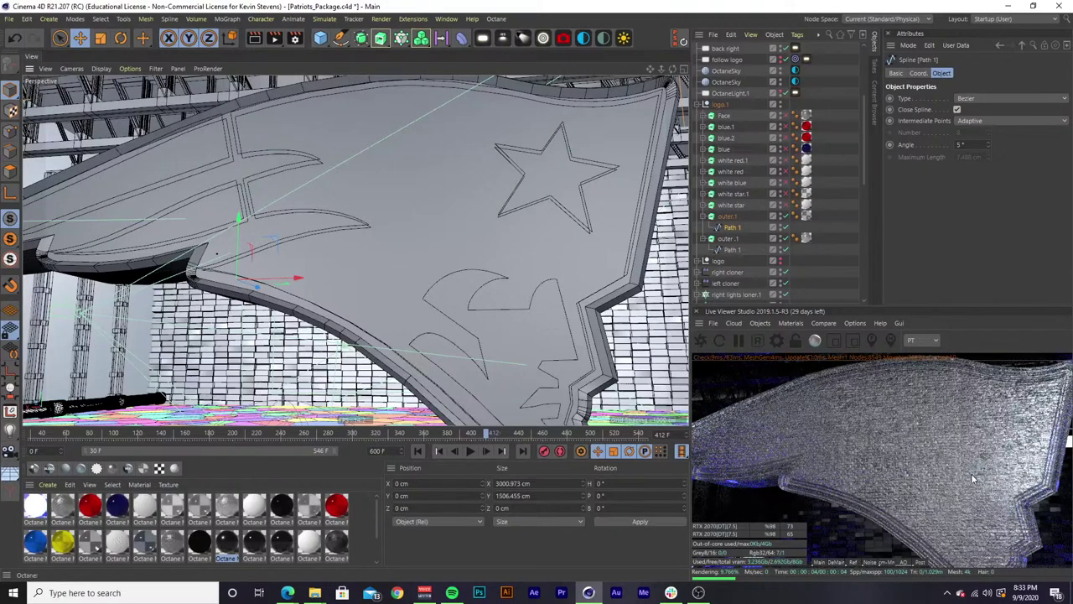
# Expand the white star extrude, enable it, and inspect how the star projects from the logo's surface.
pyautogui.click(733, 206)
pyautogui.click(705, 206)
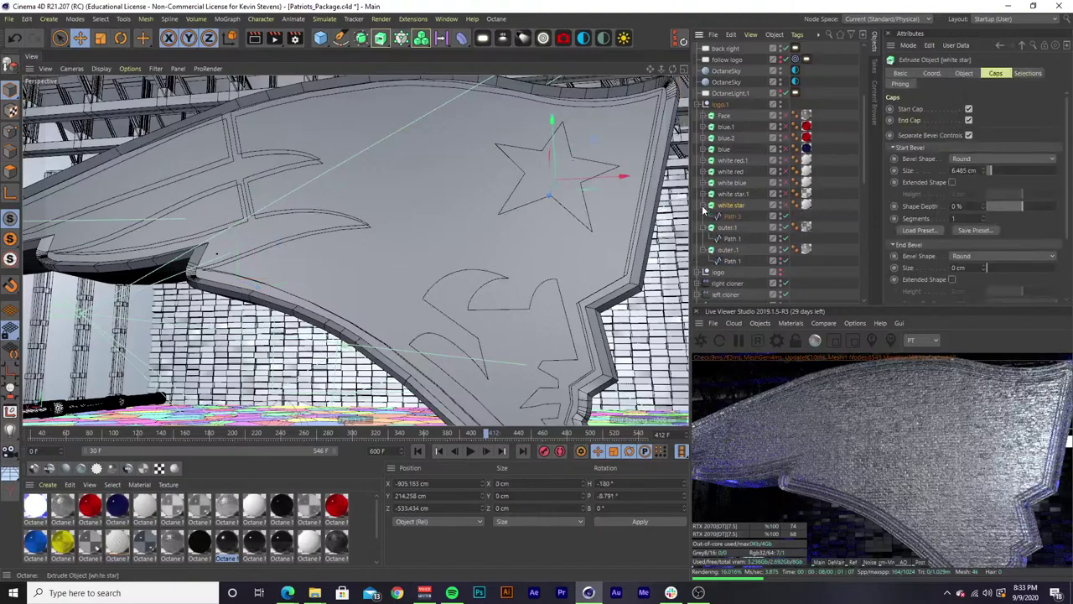
pyautogui.click(785, 209)
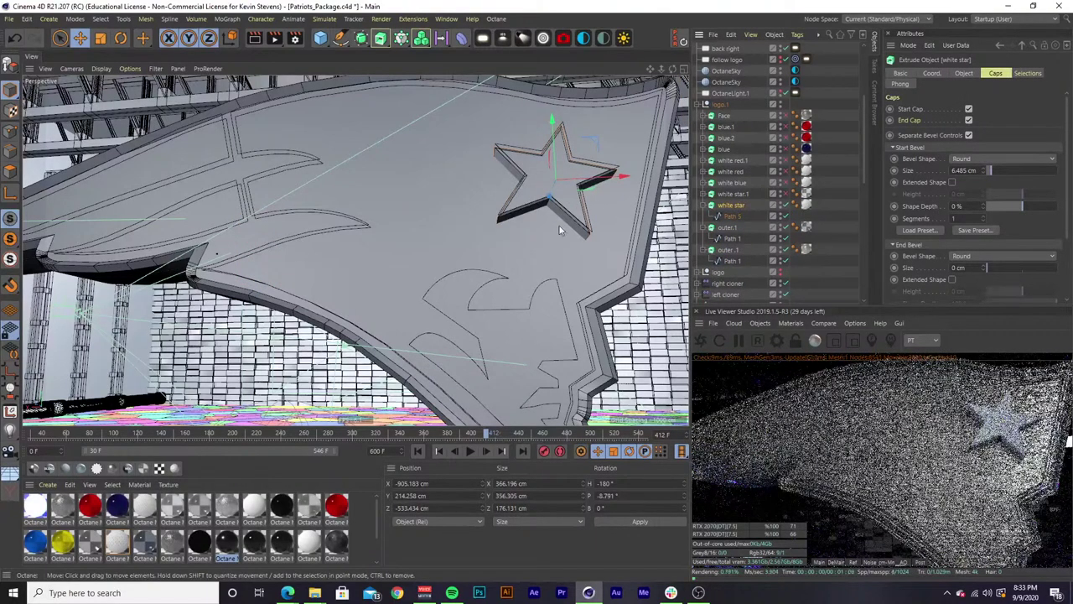
pyautogui.keyDown('alt'); pyautogui.moveTo(531, 213); pyautogui.dragTo(579, 231); pyautogui.keyUp('alt')
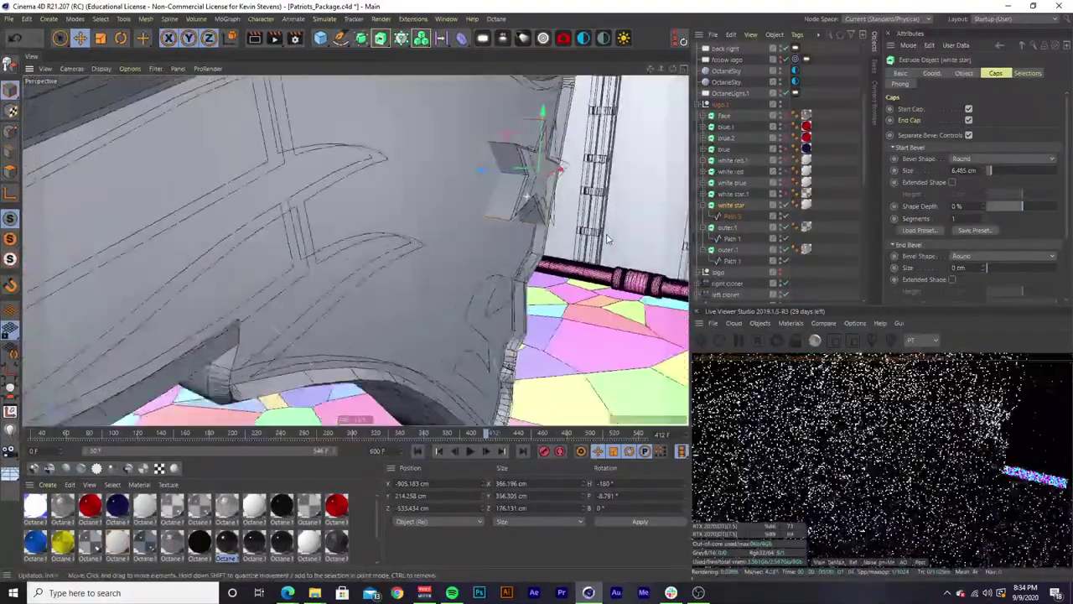
pyautogui.scroll(5, 503, 131)
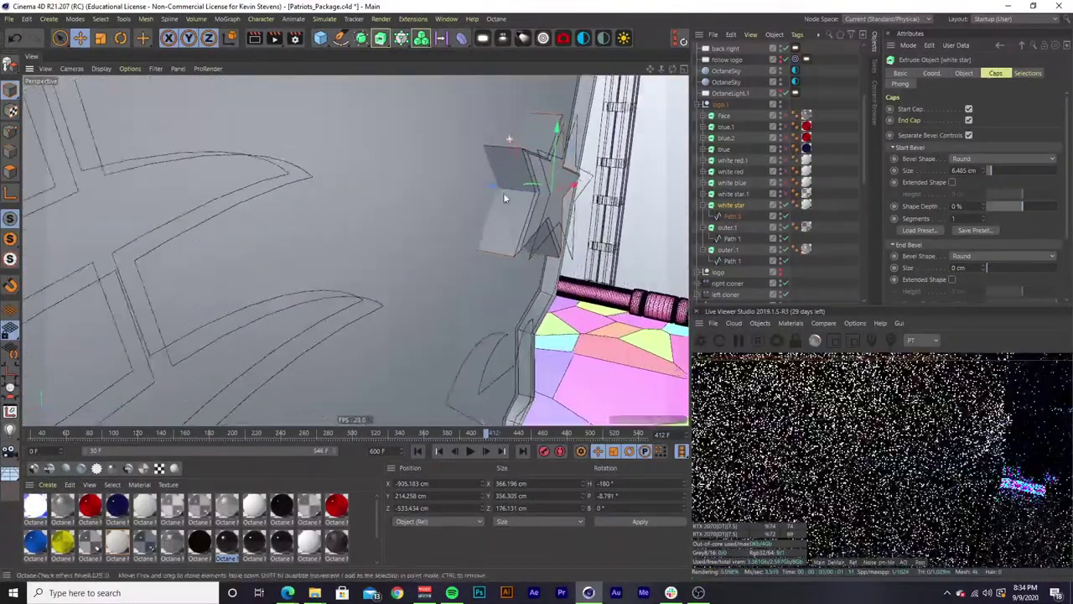
pyautogui.scroll(2, 494, 164)
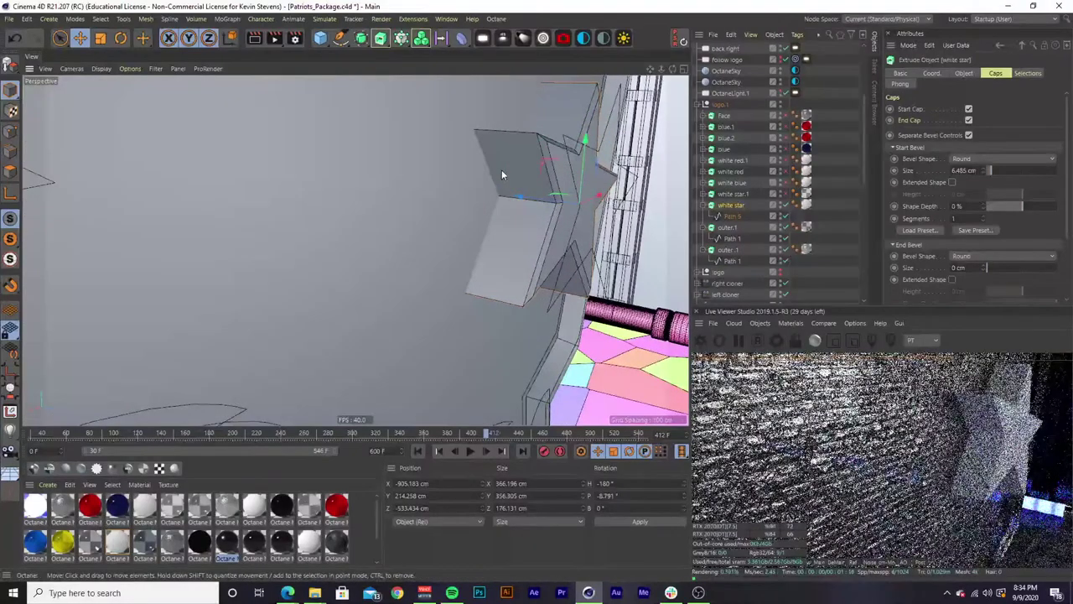
pyautogui.keyDown('alt'); pyautogui.moveTo(506, 174); pyautogui.dragTo(489, 173); pyautogui.keyUp('alt')
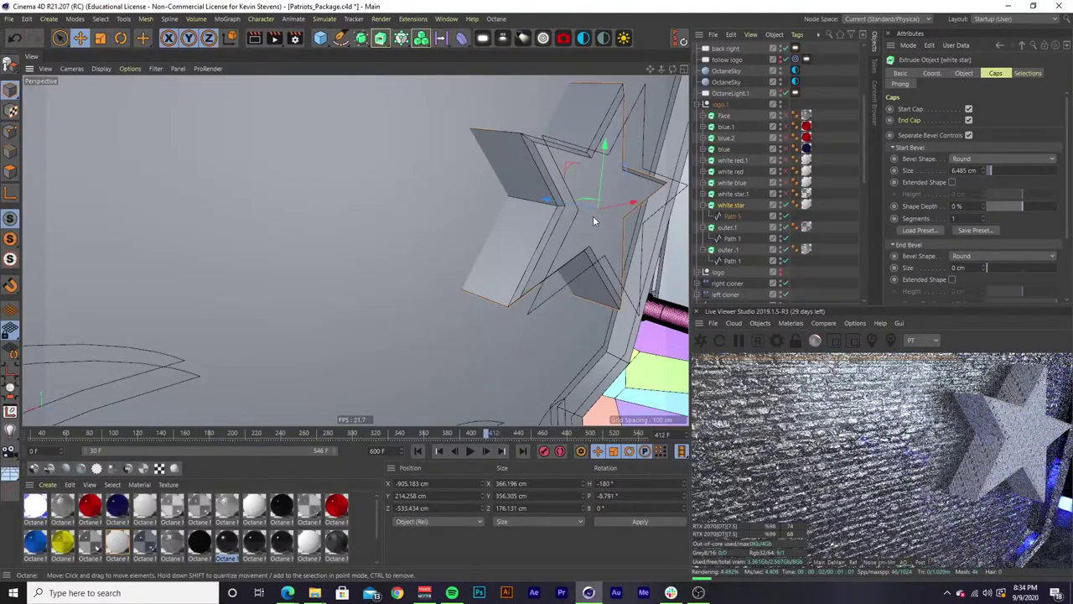
# Enable the white star.1 extrude and inspect the star's layered edges from the side and front.
pyautogui.keyDown('alt'); pyautogui.moveTo(593, 217); pyautogui.dragTo(553, 215); pyautogui.keyUp('alt')
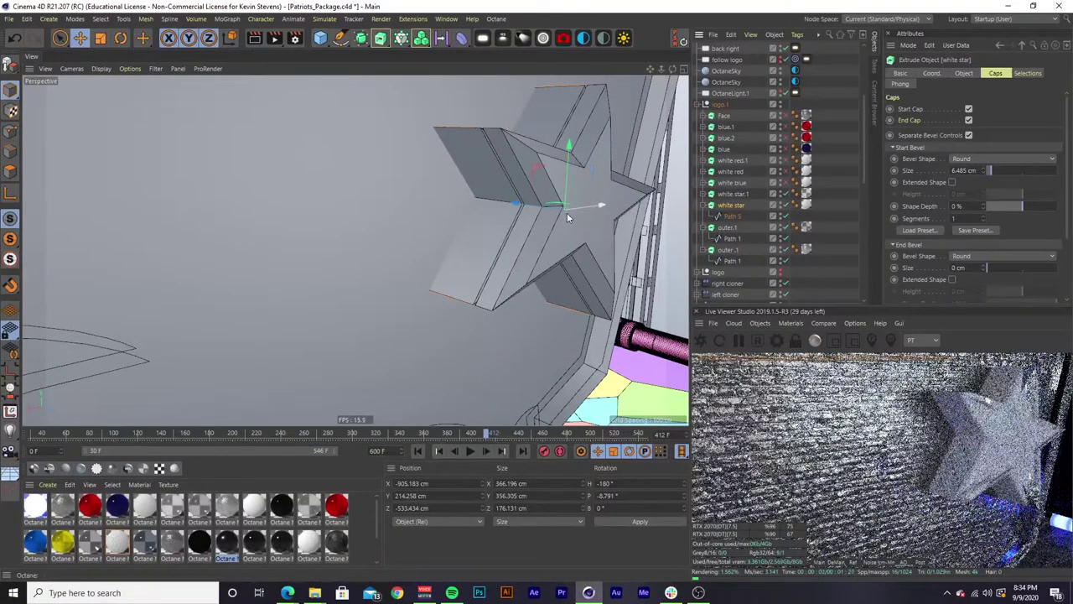
pyautogui.keyDown('alt'); pyautogui.moveTo(569, 214); pyautogui.dragTo(551, 199); pyautogui.keyUp('alt')
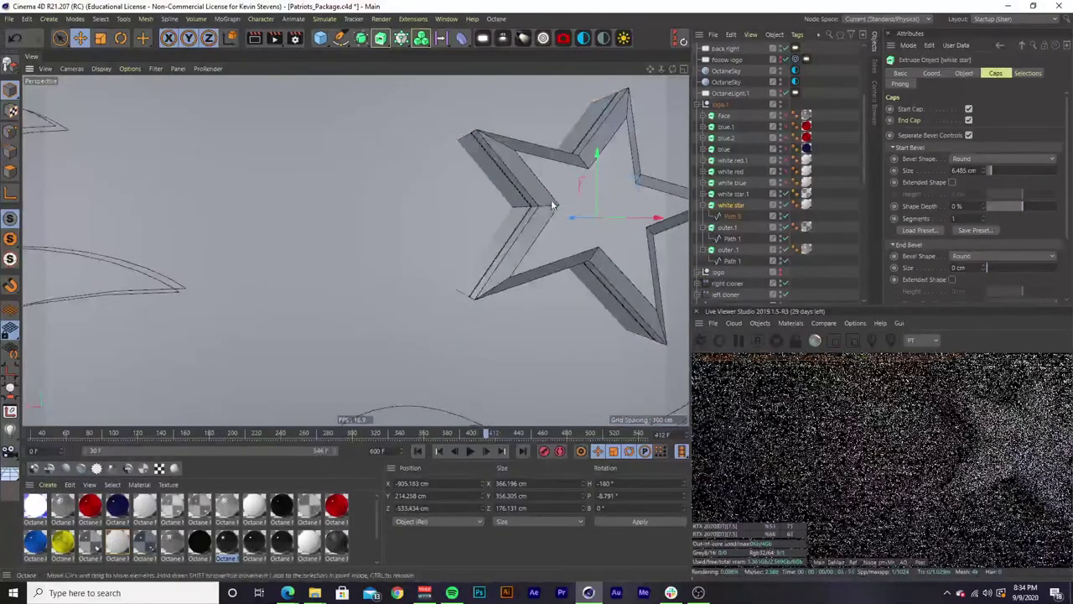
pyautogui.scroll(-6, 553, 205)
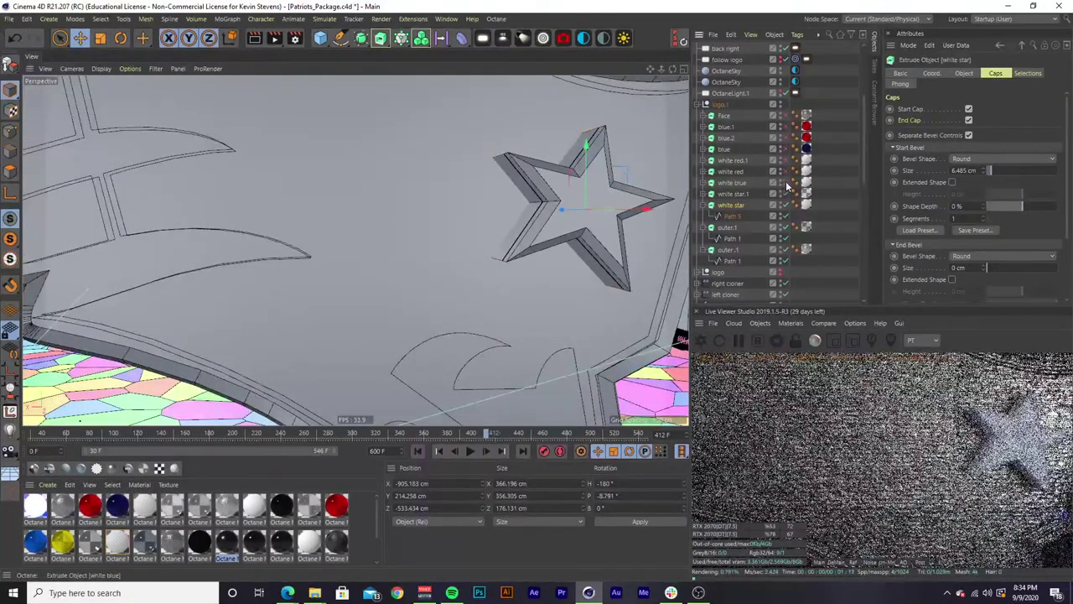
# Enable the white blue, white red, white red.1, blue, blue.1 and blue.2 extrudes in the logo.1 group.
pyautogui.keyDown('alt'); pyautogui.moveTo(338, 223); pyautogui.dragTo(393, 208); pyautogui.keyUp('alt')
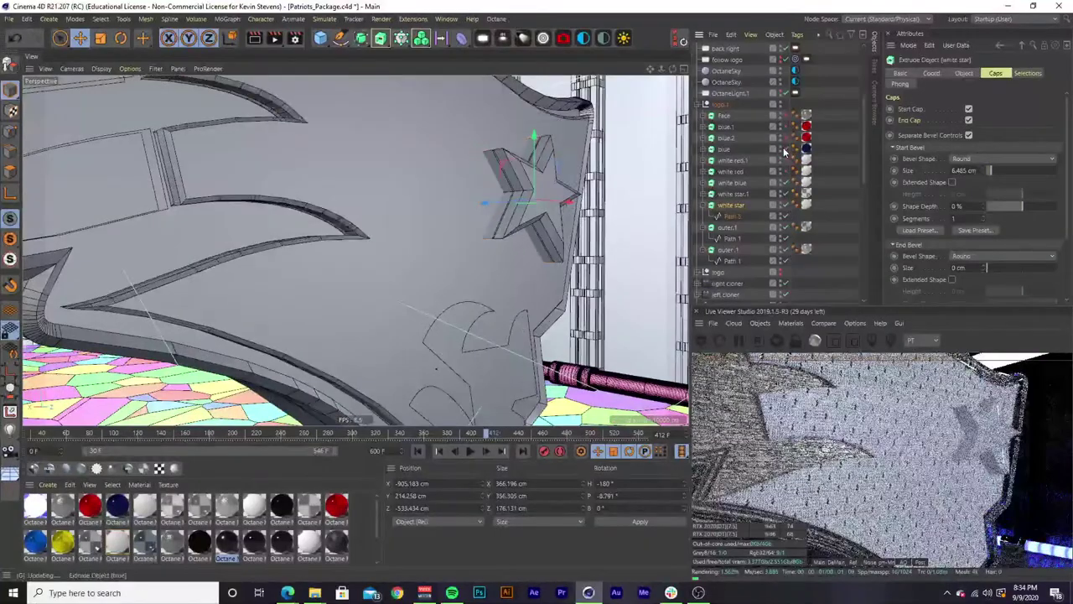
pyautogui.keyDown('alt'); pyautogui.moveTo(481, 250); pyautogui.dragTo(448, 241); pyautogui.keyUp('alt')
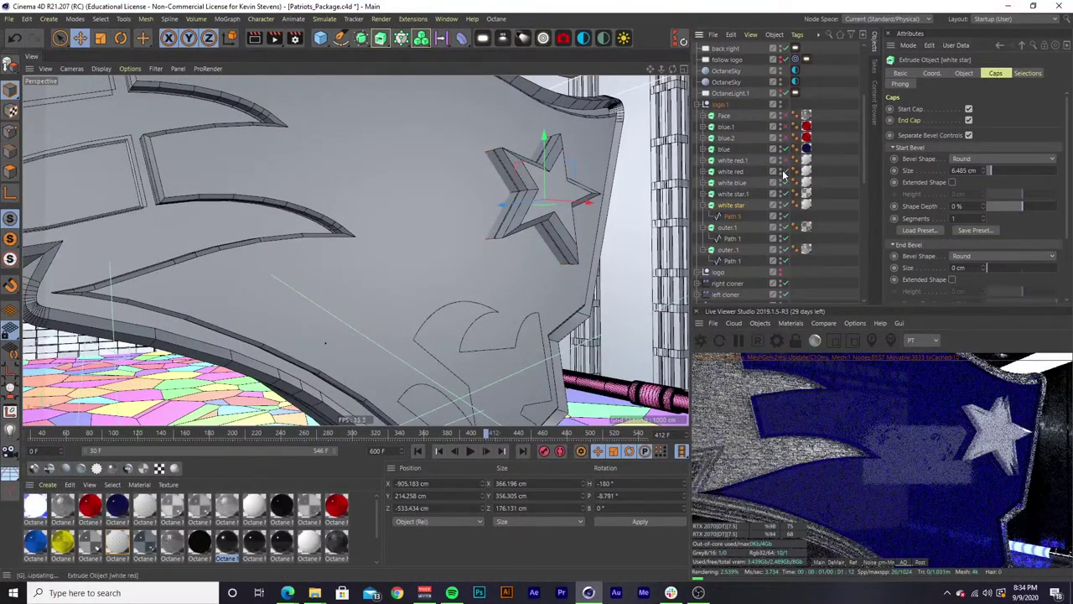
pyautogui.click(783, 139)
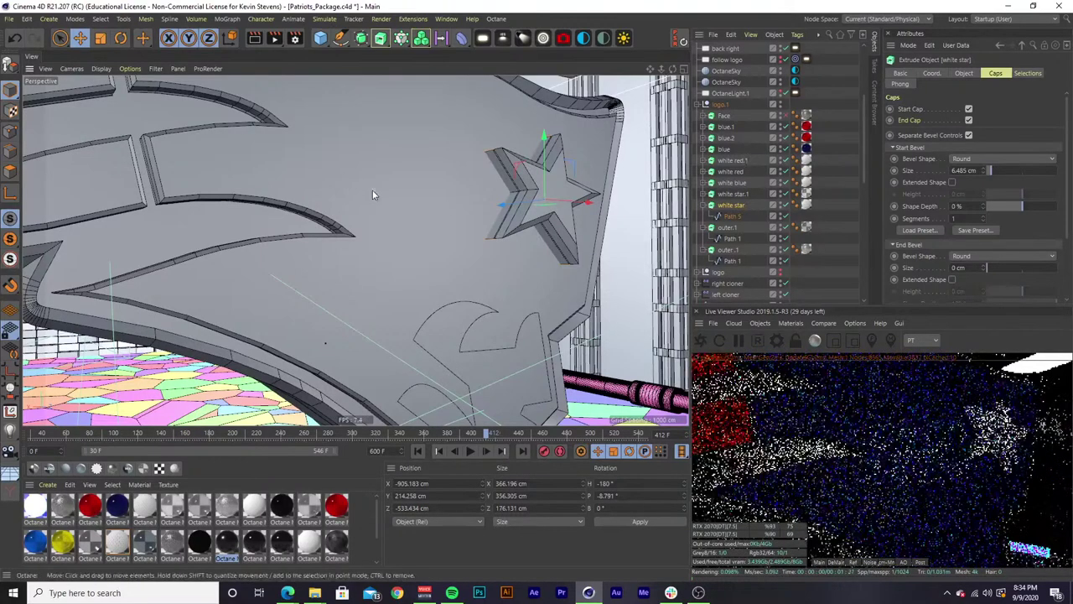
# Examine the stepped depths of the red, white and blue logo layers up close and from the front.
pyautogui.keyDown('alt'); pyautogui.moveTo(373, 194); pyautogui.dragTo(511, 287); pyautogui.keyUp('alt')
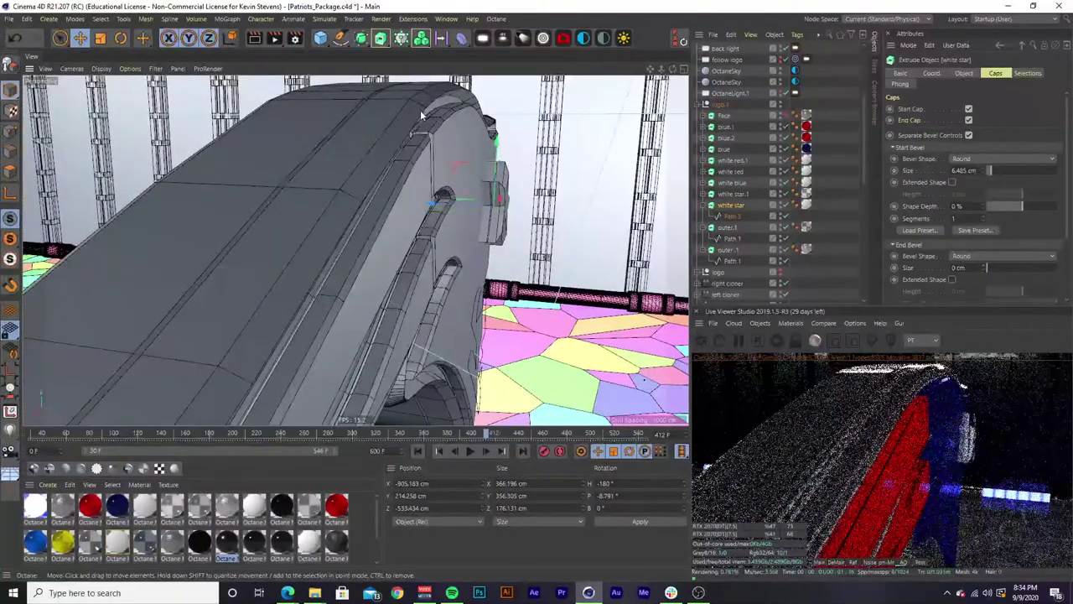
pyautogui.scroll(5, 421, 110)
pyautogui.scroll(5, 412, 149)
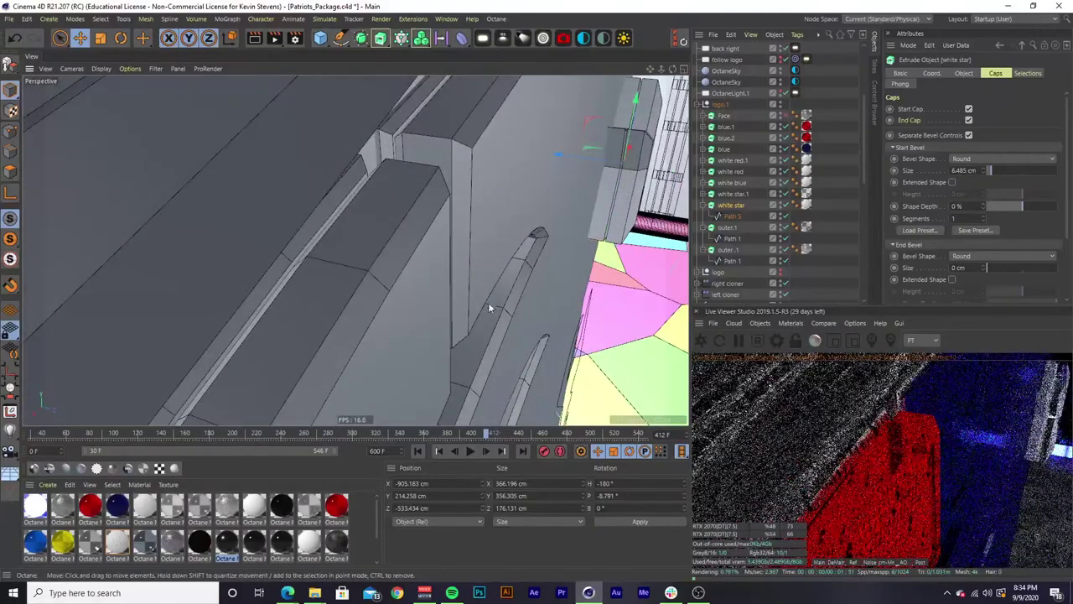
pyautogui.scroll(-10, 489, 308)
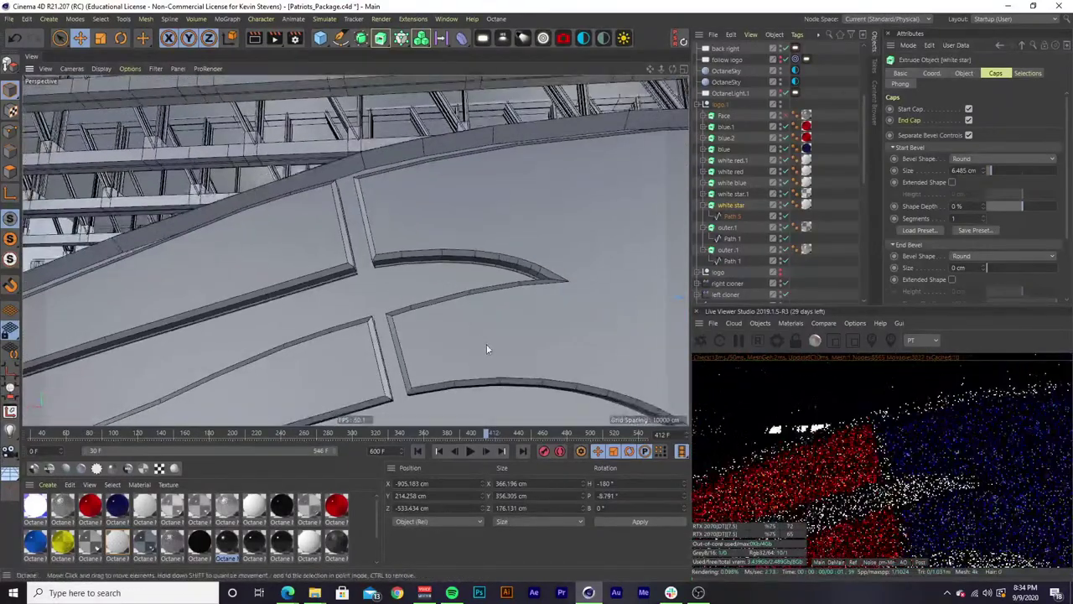
pyautogui.scroll(-8, 391, 266)
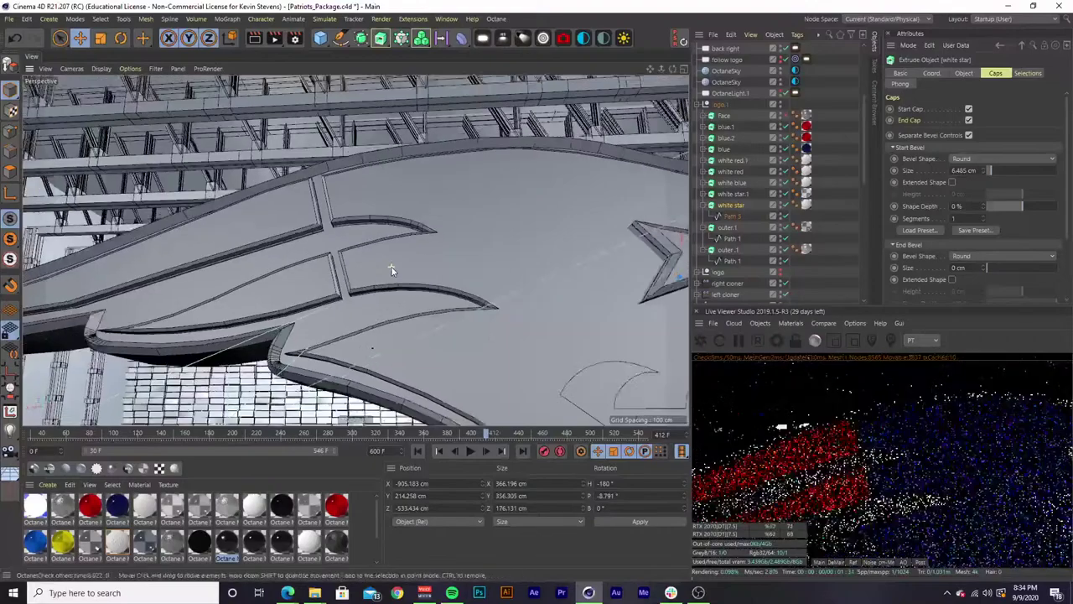
pyautogui.scroll(-8, 391, 270)
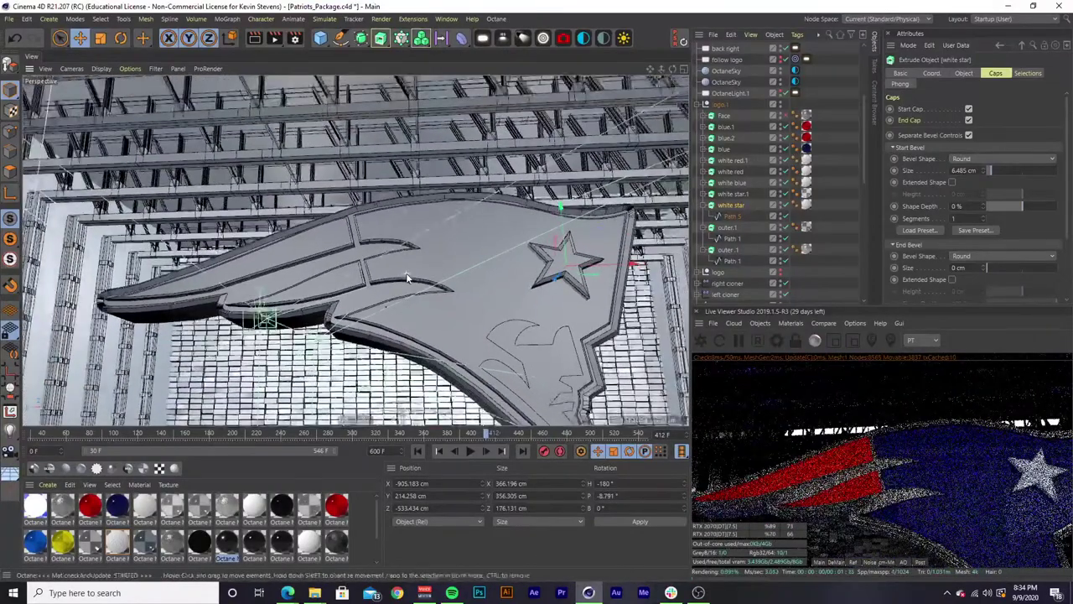
pyautogui.scroll(-5, 409, 278)
pyautogui.scroll(10, 399, 258)
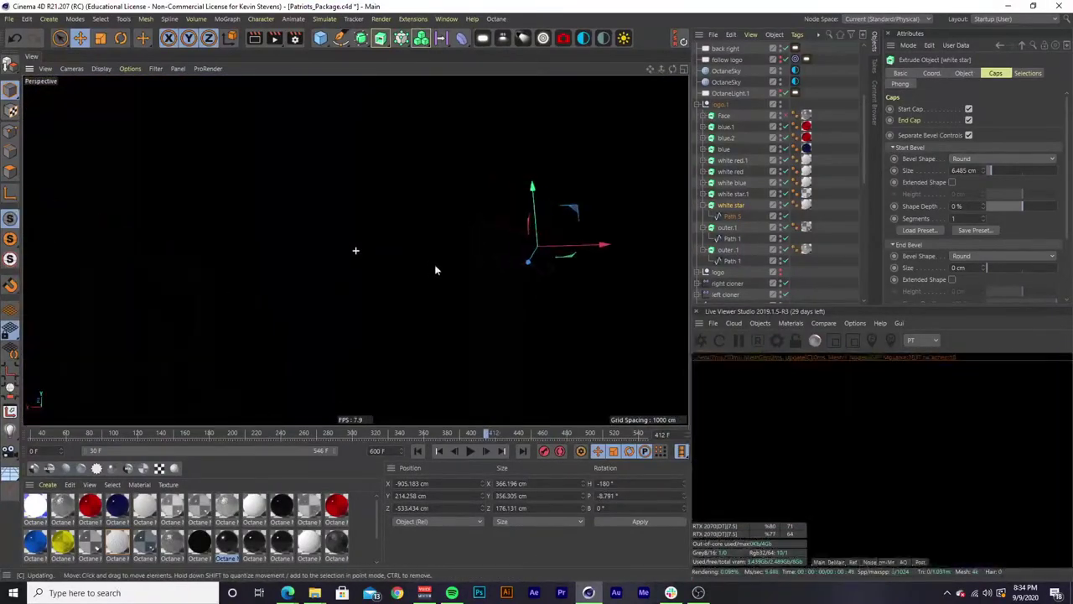
pyautogui.scroll(-6, 462, 271)
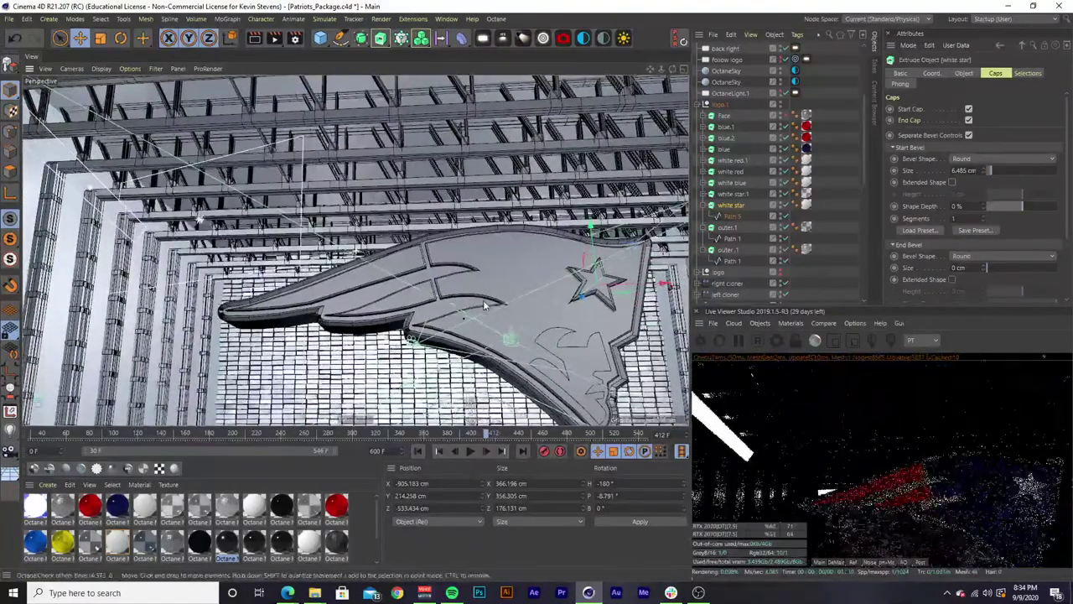
# Enable the Face extrude in the logo.1 group and view the complete logo from the front.
pyautogui.keyDown('alt'); pyautogui.moveTo(484, 306); pyautogui.dragTo(412, 258); pyautogui.keyUp('alt')
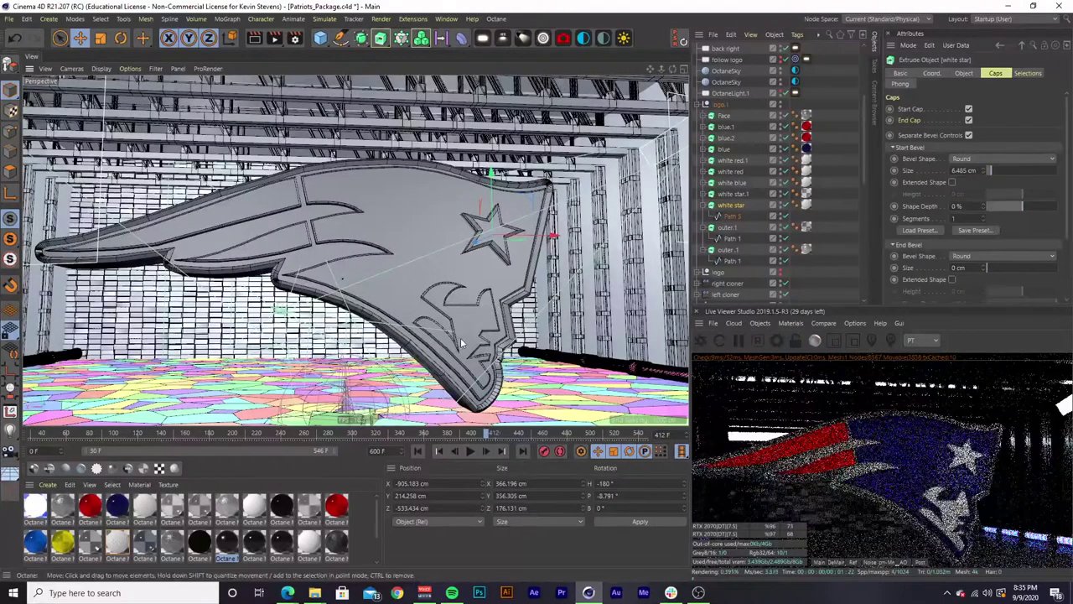
pyautogui.keyDown('alt'); pyautogui.moveTo(460, 337); pyautogui.dragTo(464, 322); pyautogui.keyUp('alt')
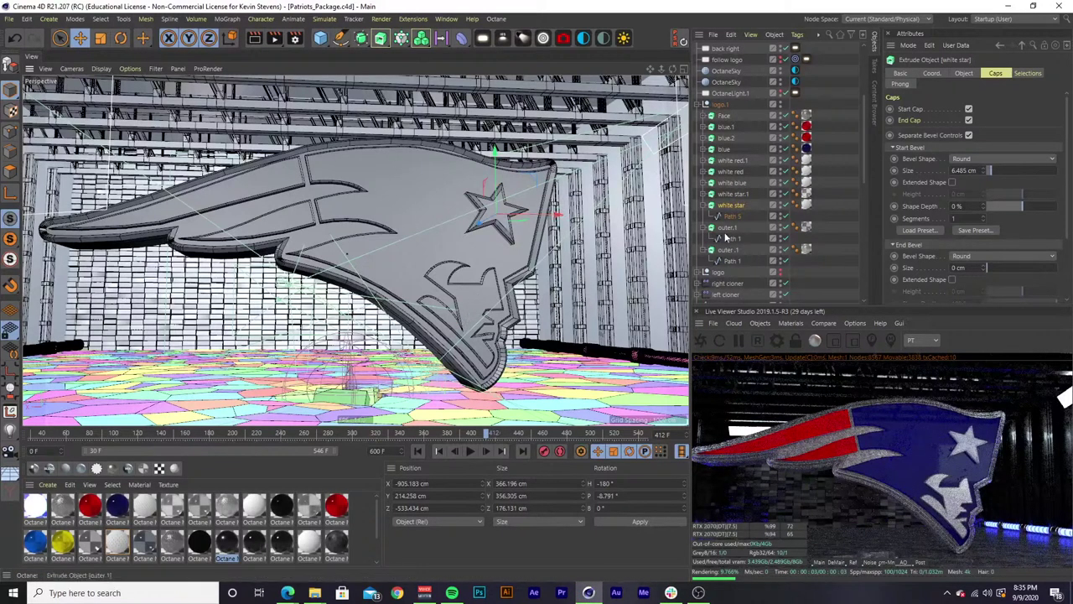
# Inspect the floor's Voronoi Fracture object and the size settings of its child floor cube, with the floor in view.
pyautogui.scroll(-5, 725, 239)
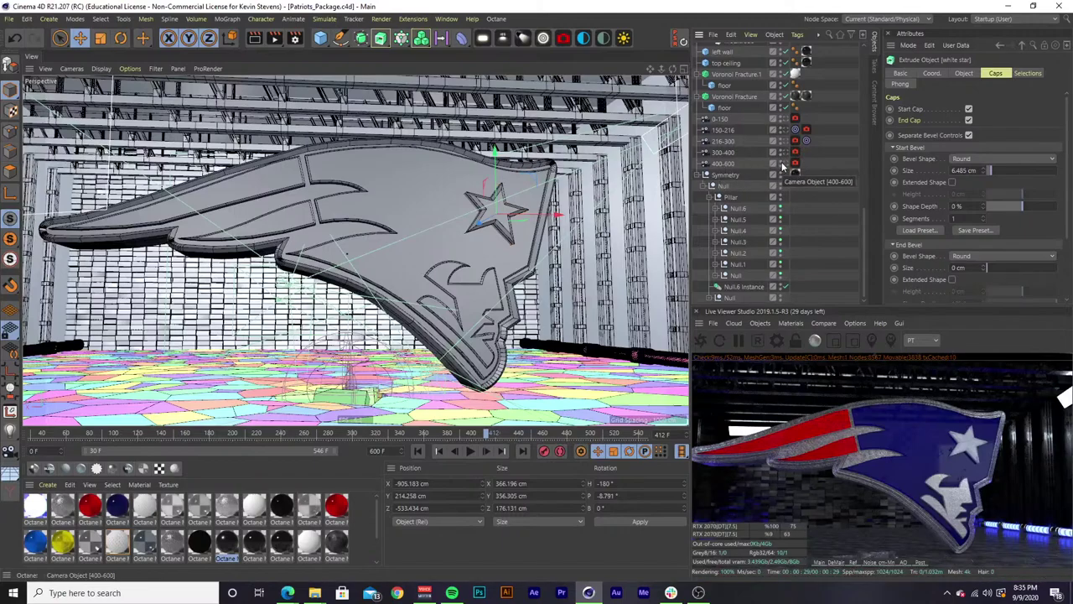
pyautogui.click(360, 400)
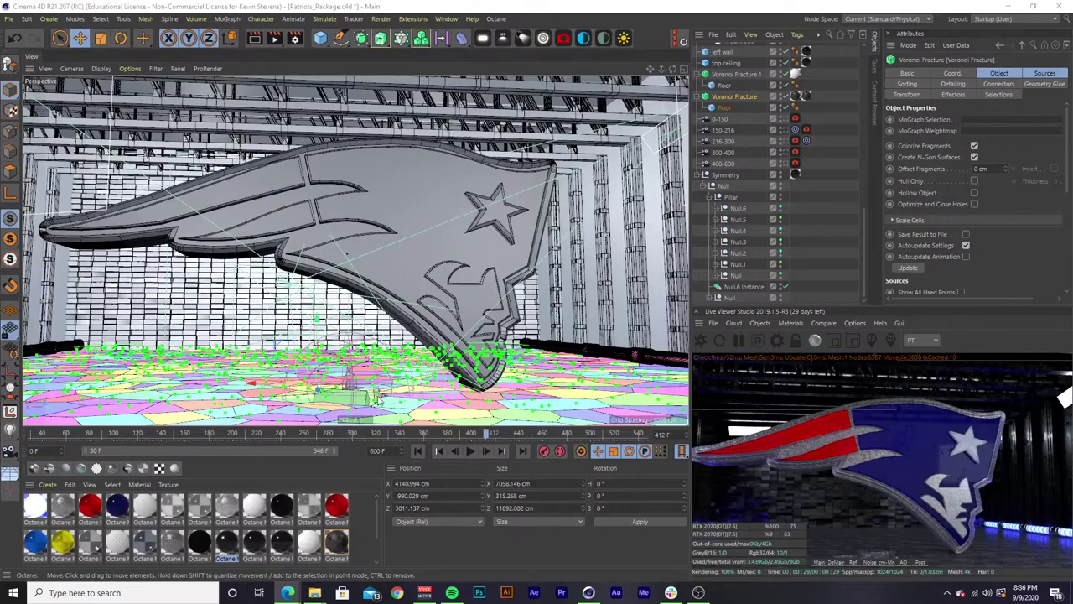
pyautogui.click(830, 268)
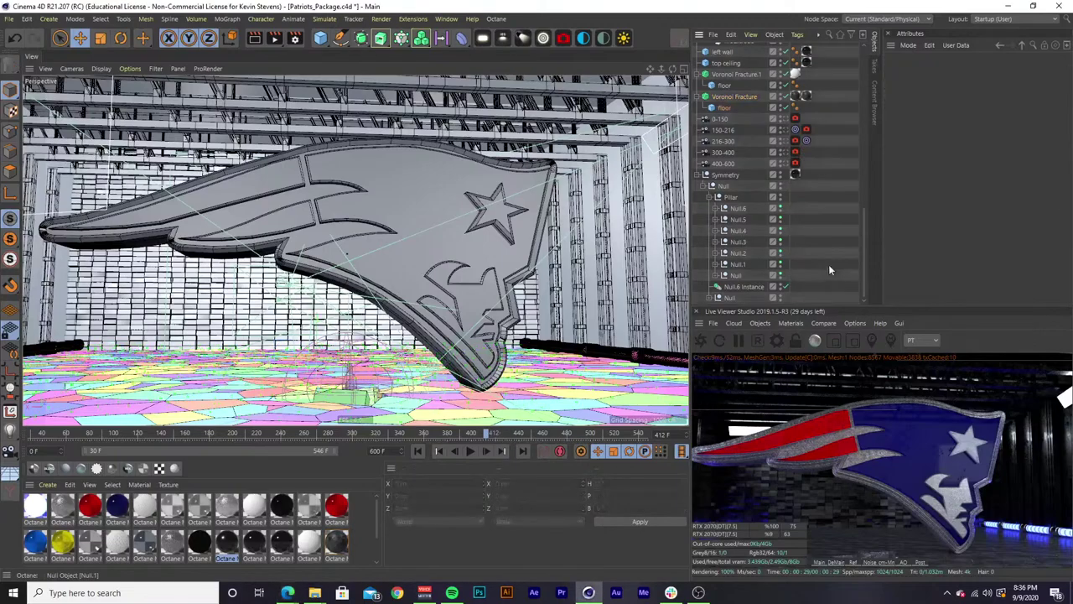
pyautogui.click(728, 106)
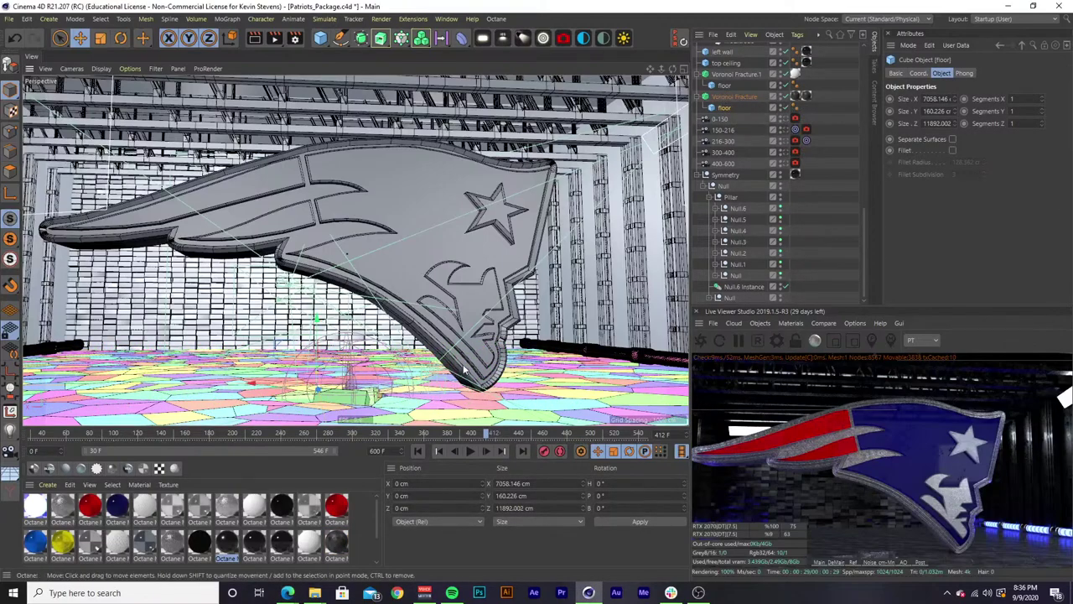
pyautogui.keyDown('alt'); pyautogui.moveTo(463, 372); pyautogui.dragTo(436, 356); pyautogui.keyUp('alt')
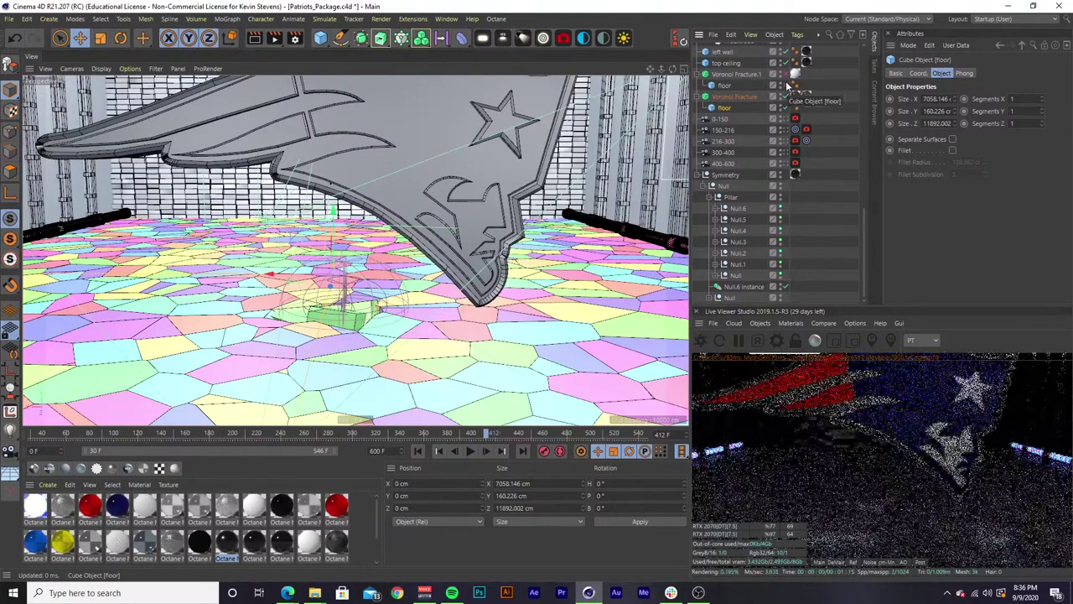
# Review the floor fracture's Point Generator - Distribution source and its floor cube, and clear the selection.
pyautogui.click(743, 97)
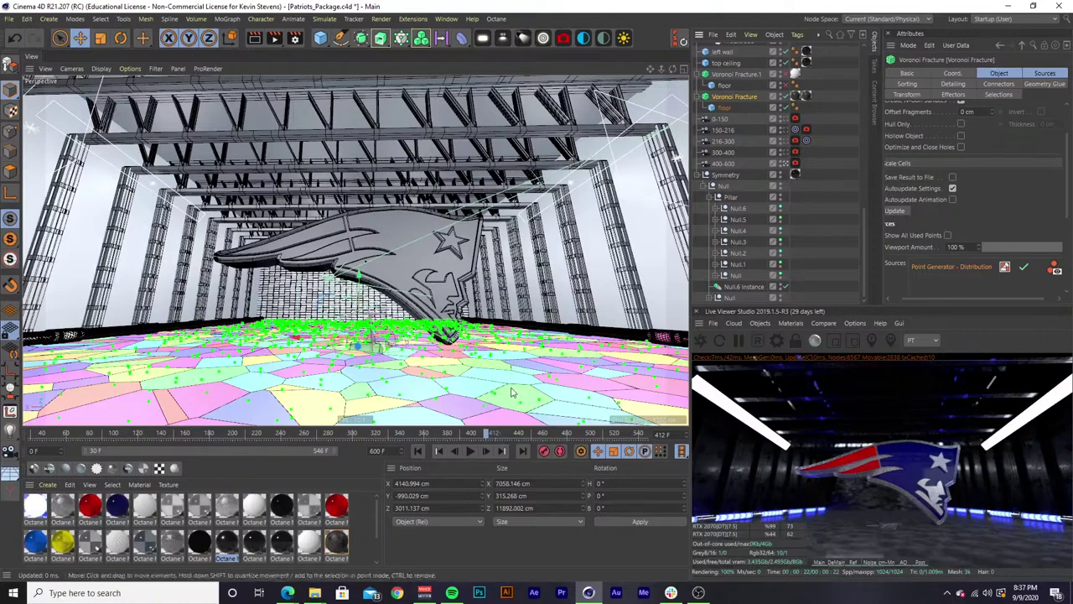
pyautogui.click(726, 107)
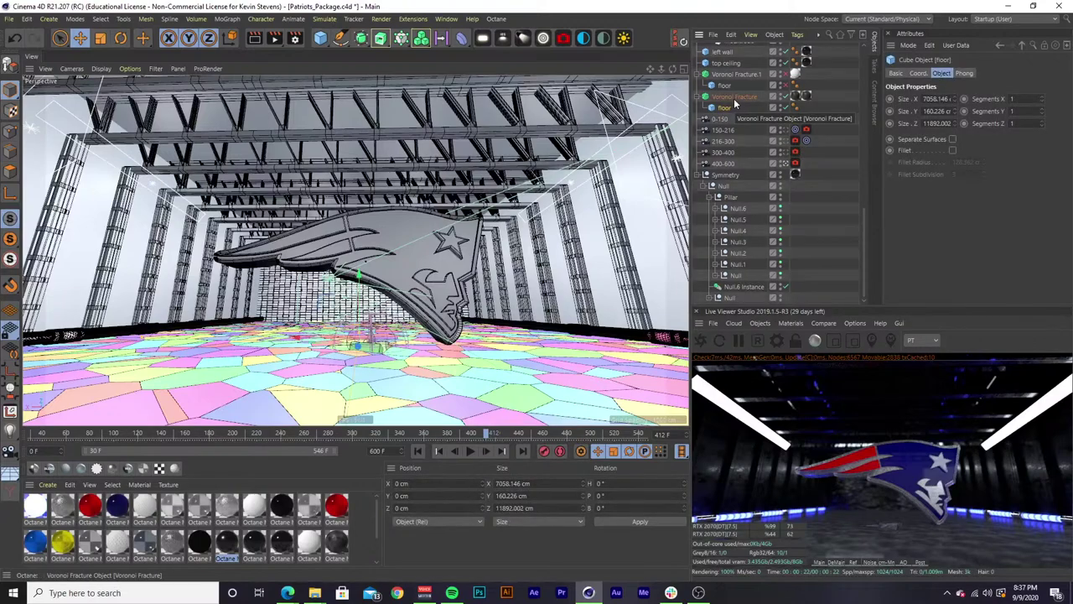
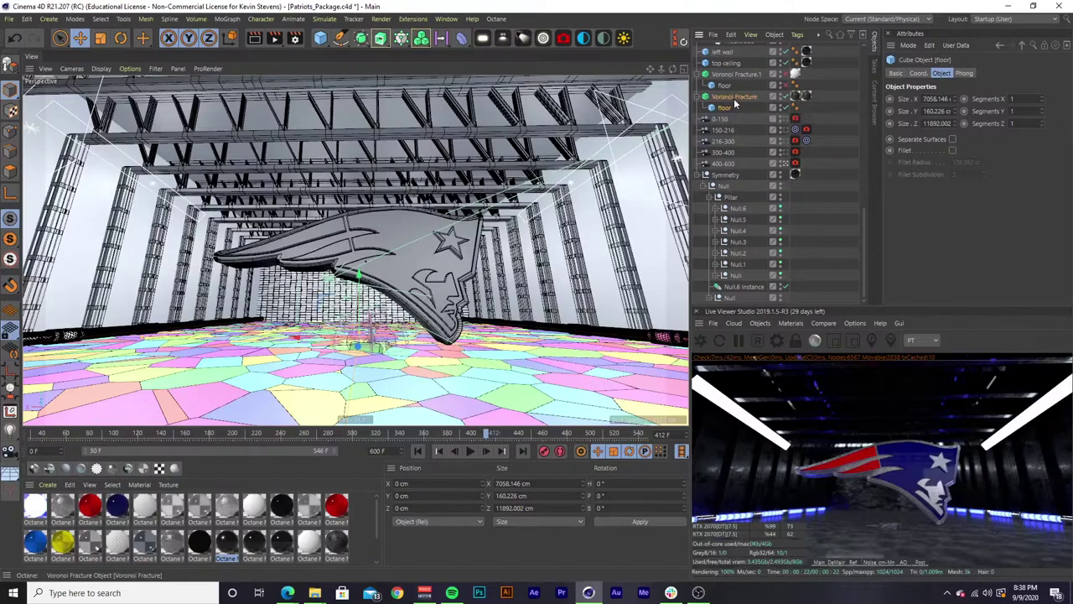
pyautogui.click(735, 98)
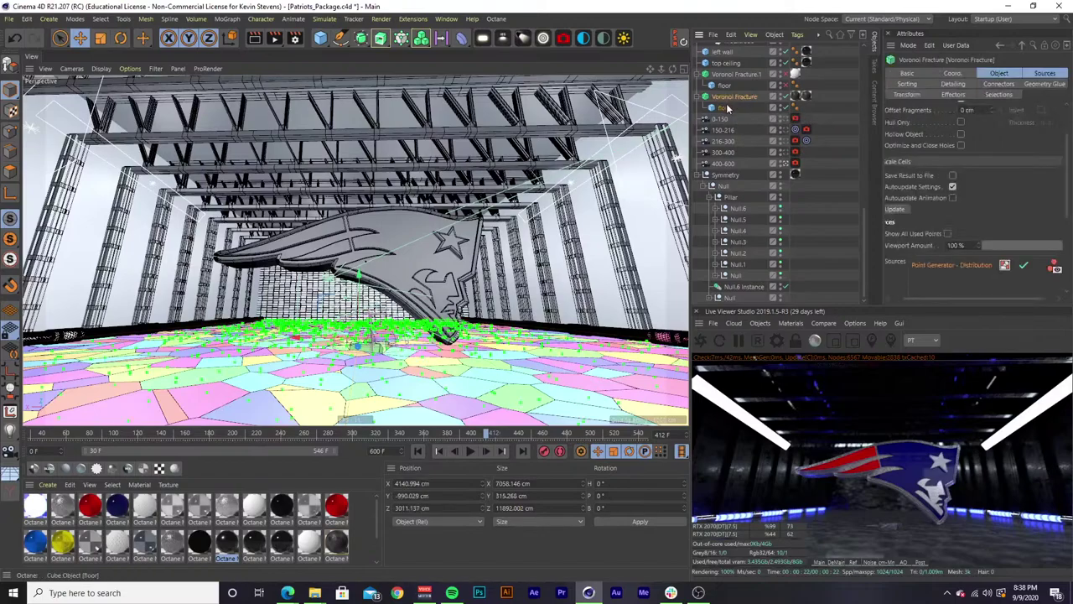
pyautogui.click(836, 234)
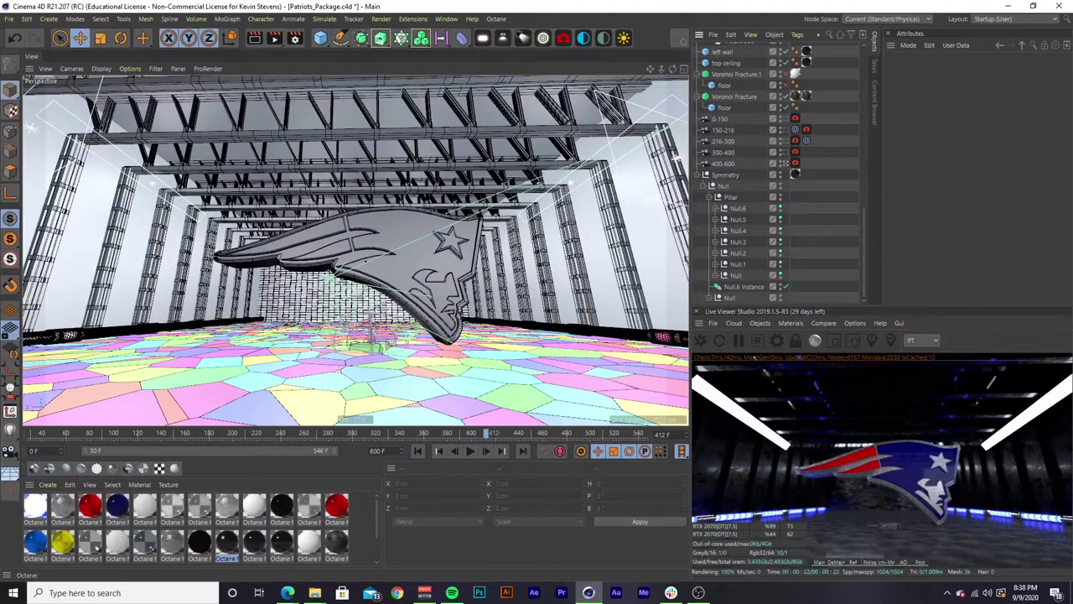
pyautogui.hotkey('alt', 'Tab')
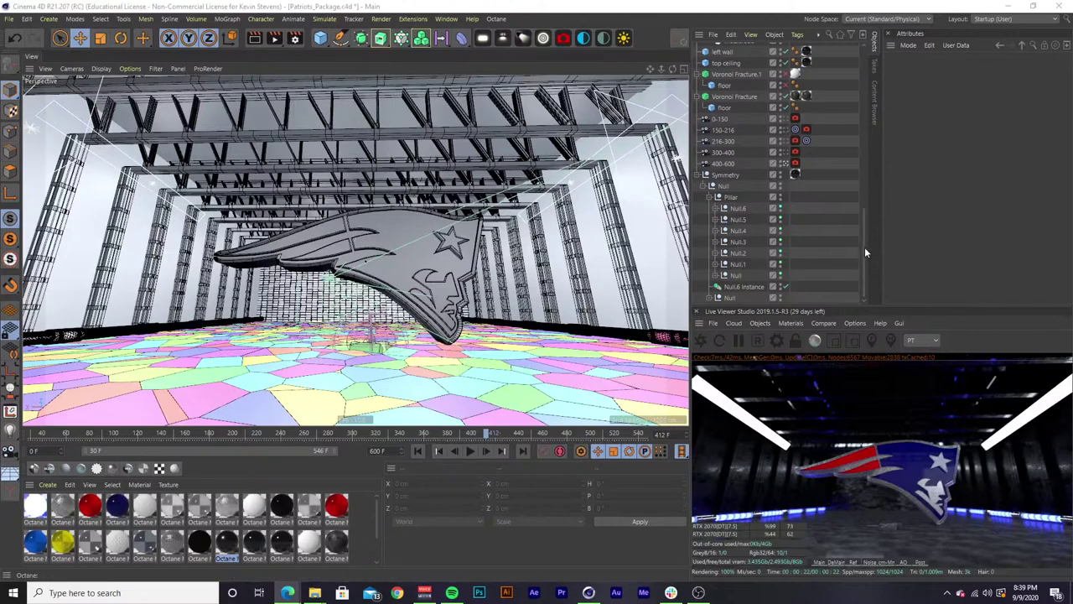
# Enlarge the object list above the Live Viewer and open the properties of the 400-600 camera.
pyautogui.moveTo(865, 247); pyautogui.dragTo(864, 207)
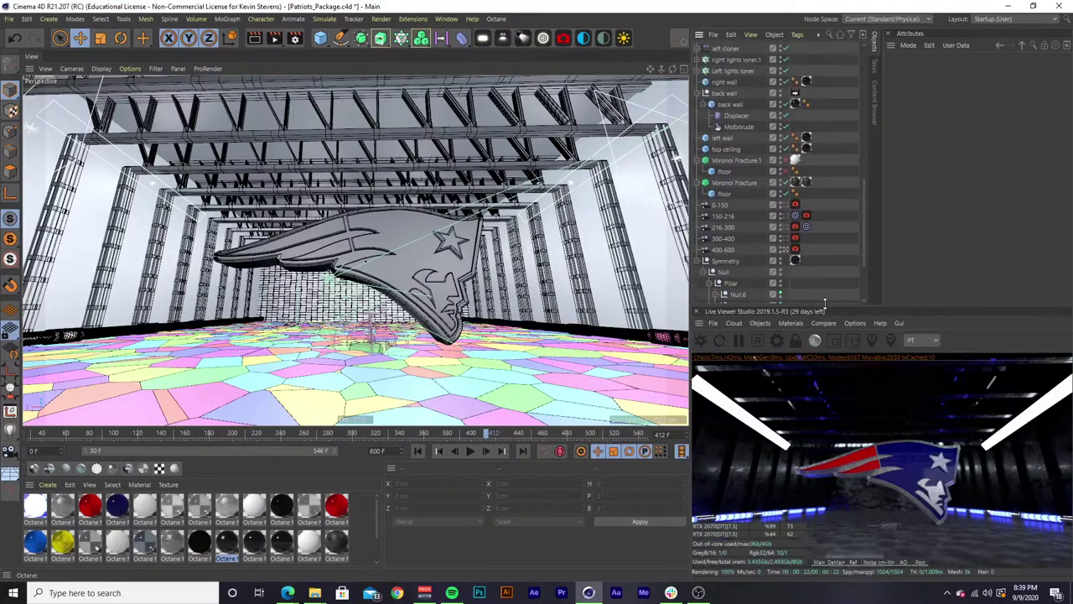
pyautogui.moveTo(824, 304); pyautogui.dragTo(828, 320)
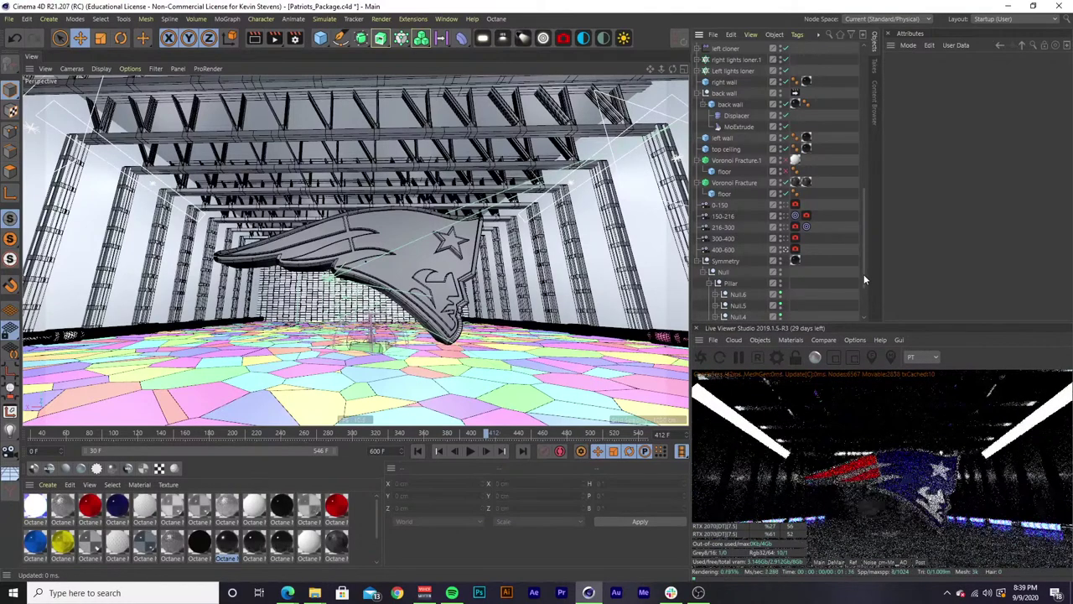
pyautogui.moveTo(864, 274)
pyautogui.mouseDown()
pyautogui.moveTo(865, 304)
pyautogui.moveTo(869, 285)
pyautogui.mouseUp()
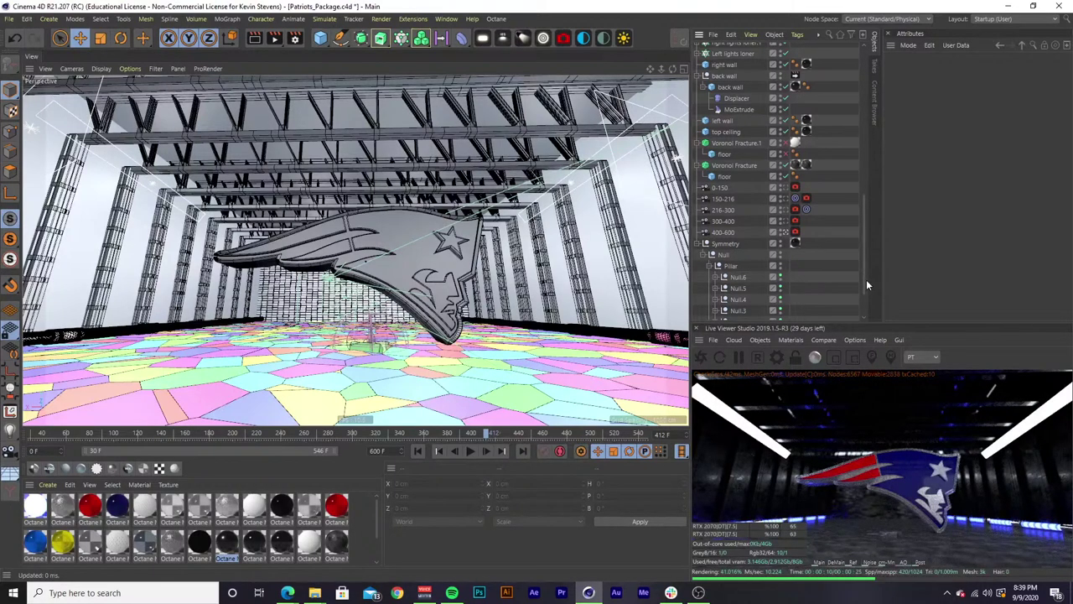
pyautogui.click(727, 233)
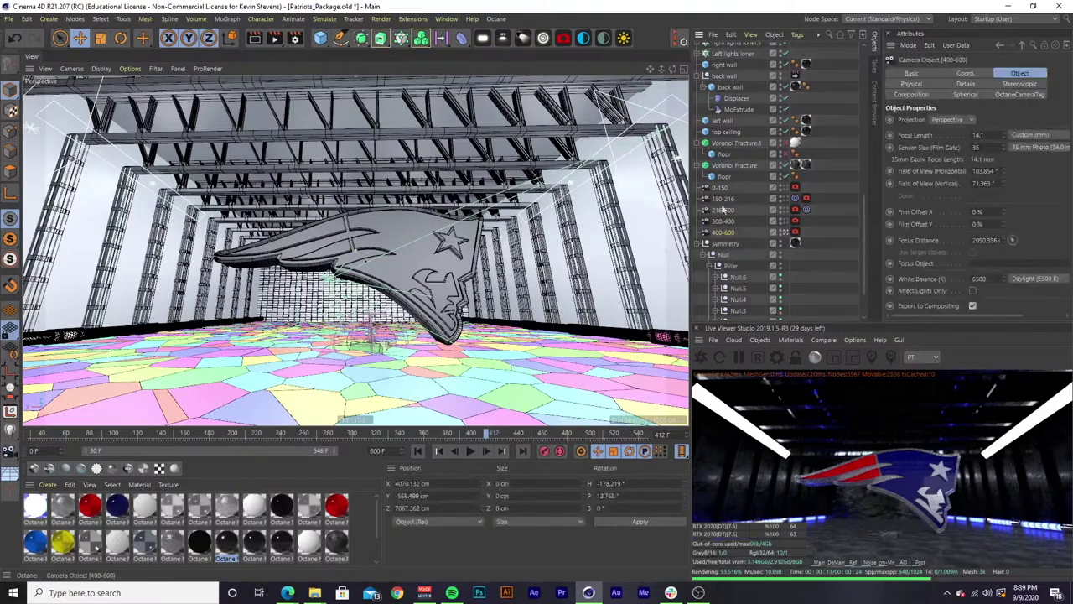
# Switch the floor's Voronoi Fracture off and back on to compare the plain and fractured floor, and pause the Live Viewer render.
pyautogui.click(727, 166)
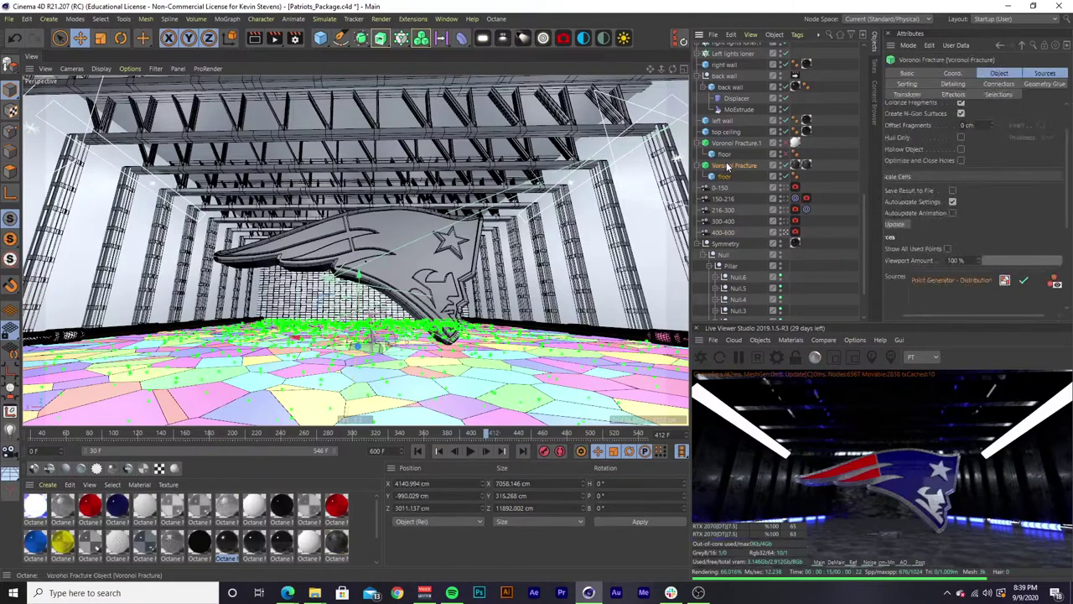
pyautogui.click(724, 177)
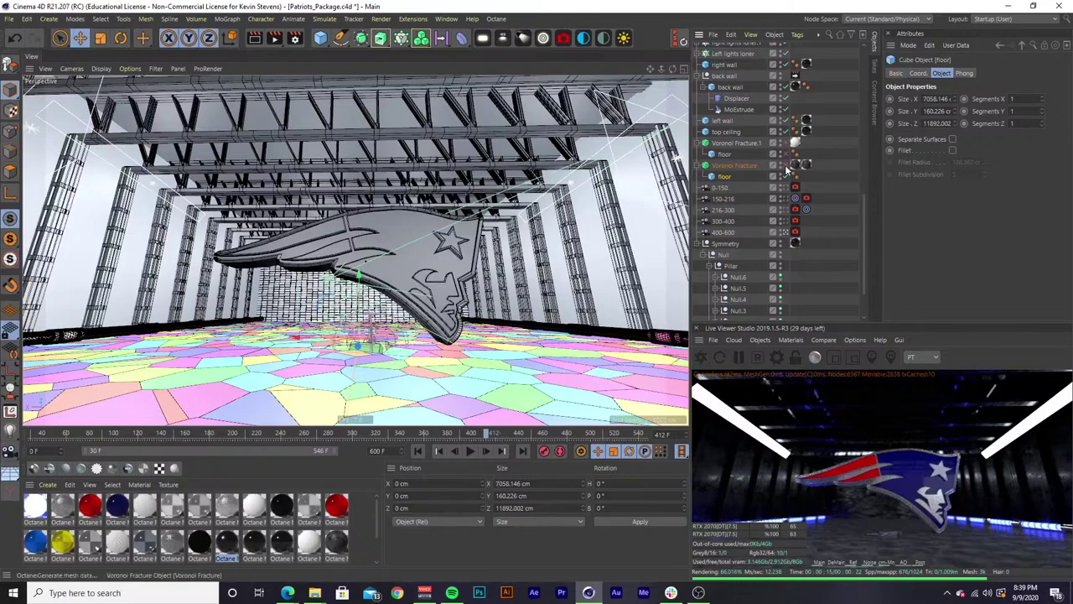
pyautogui.click(786, 168)
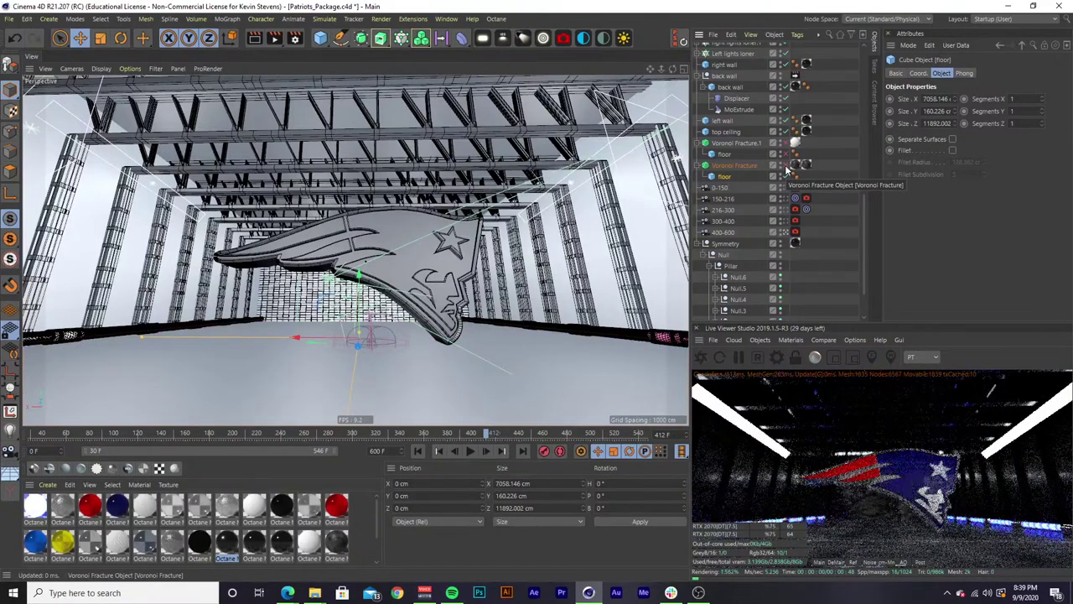
pyautogui.click(785, 168)
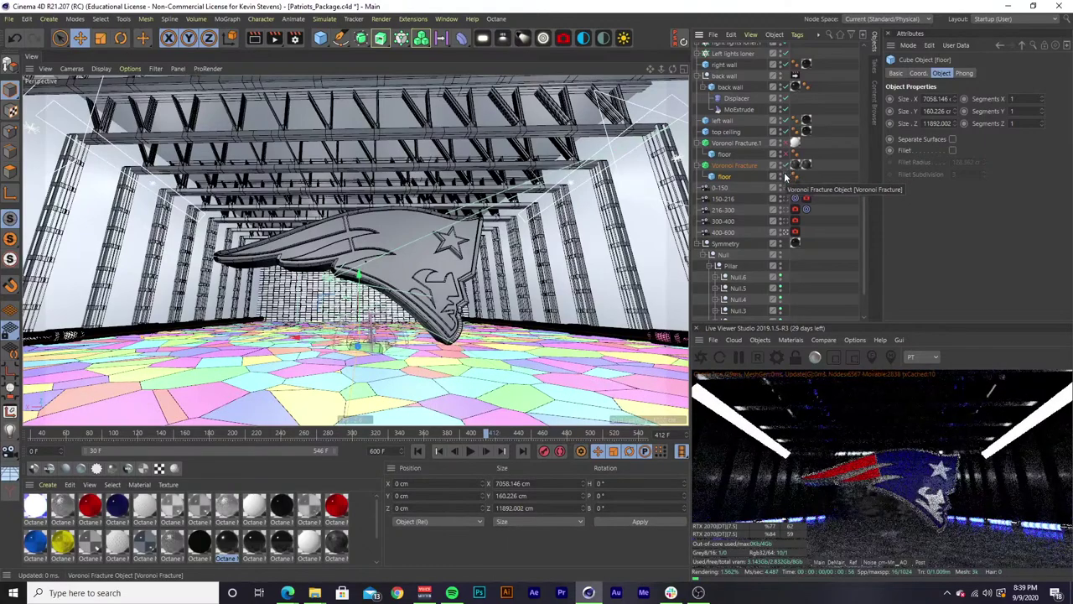
pyautogui.click(736, 357)
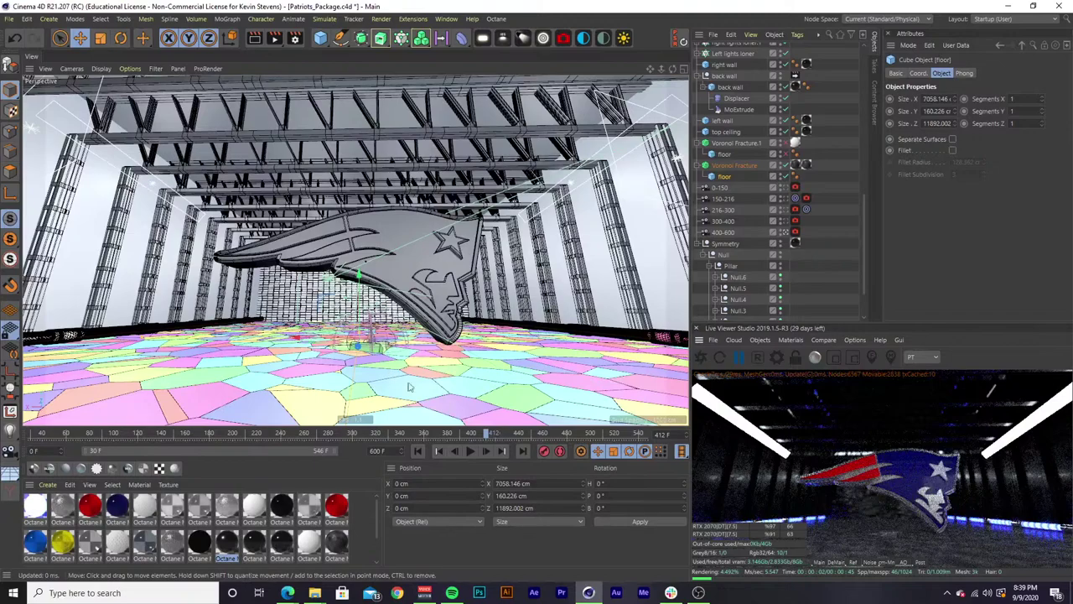
# Review the floor fracture's point generator source settings and assigned effectors, and look over the available MoGraph effectors.
pyautogui.click(734, 165)
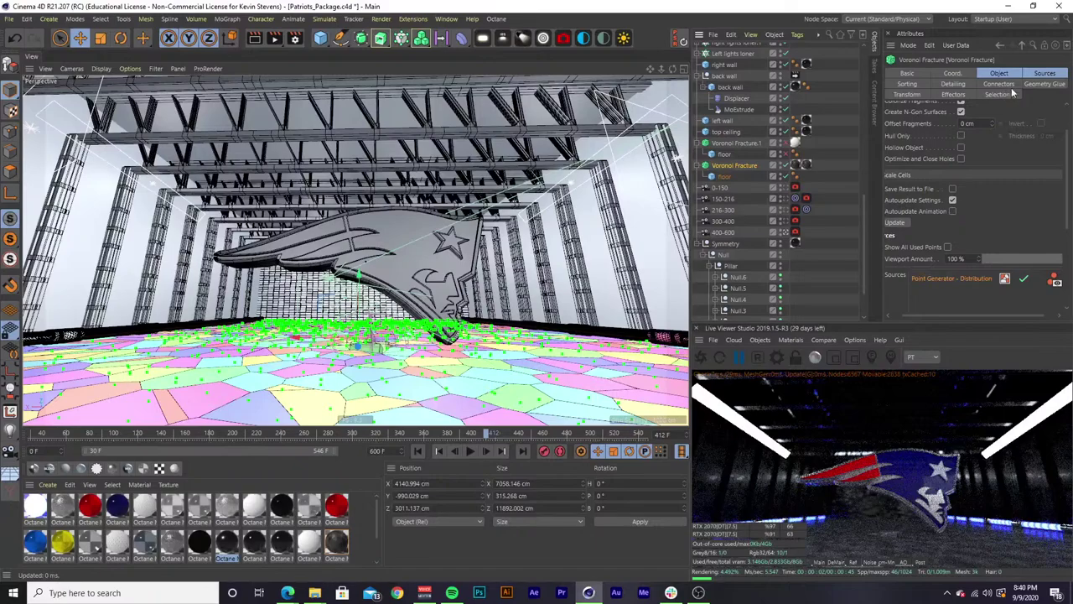
pyautogui.click(1045, 74)
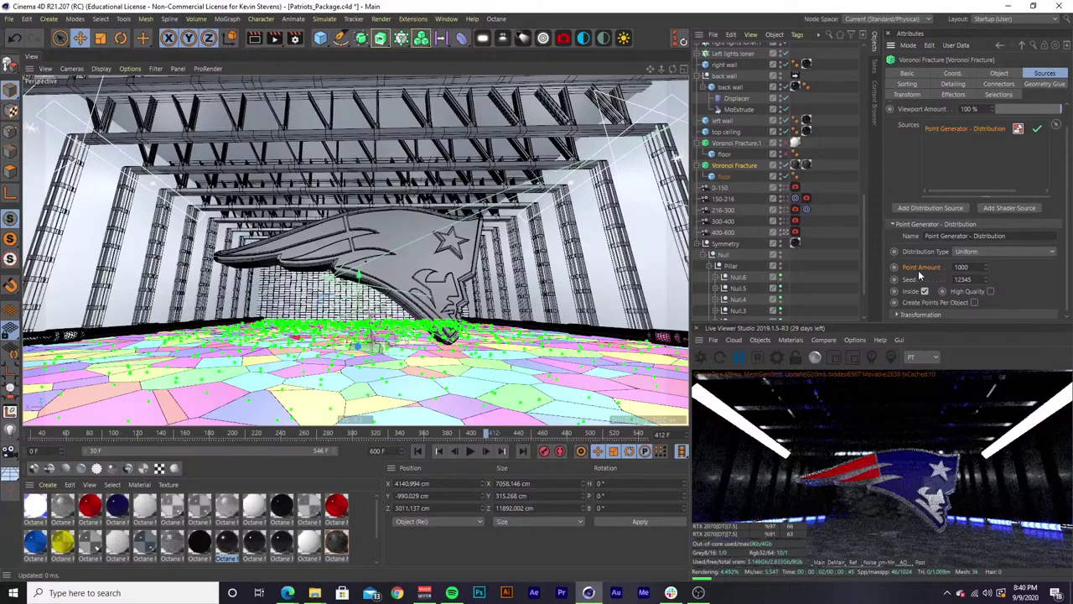
pyautogui.click(828, 255)
pyautogui.click(731, 166)
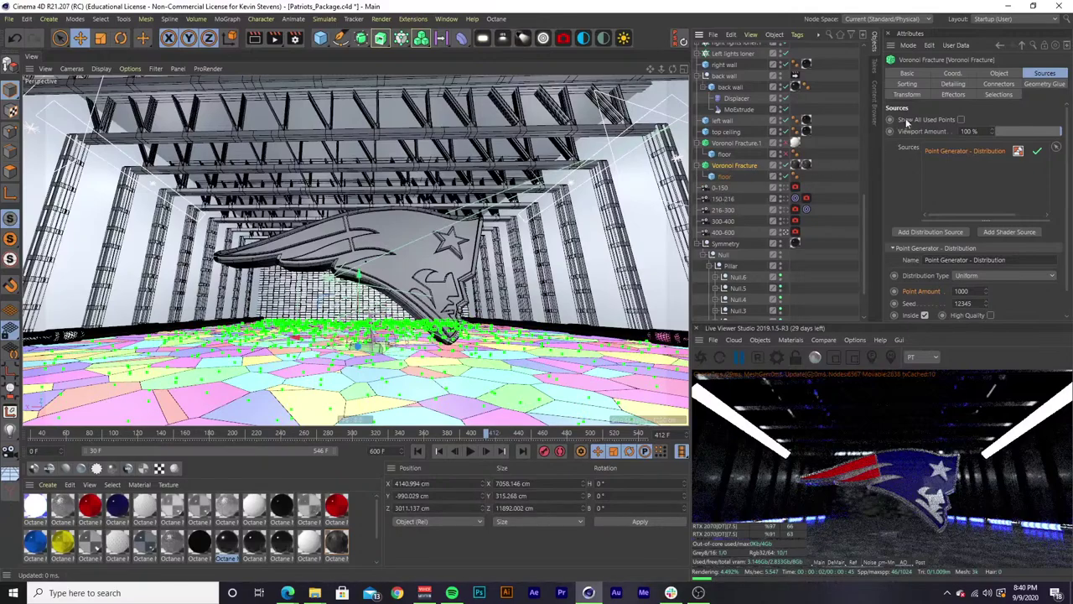
pyautogui.click(956, 94)
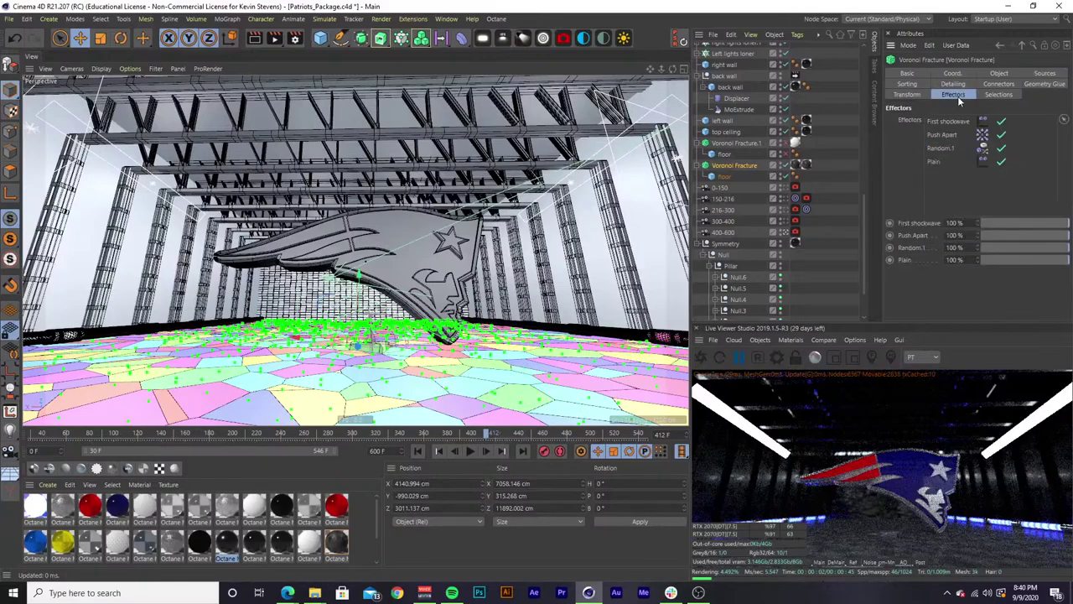
pyautogui.click(400, 38)
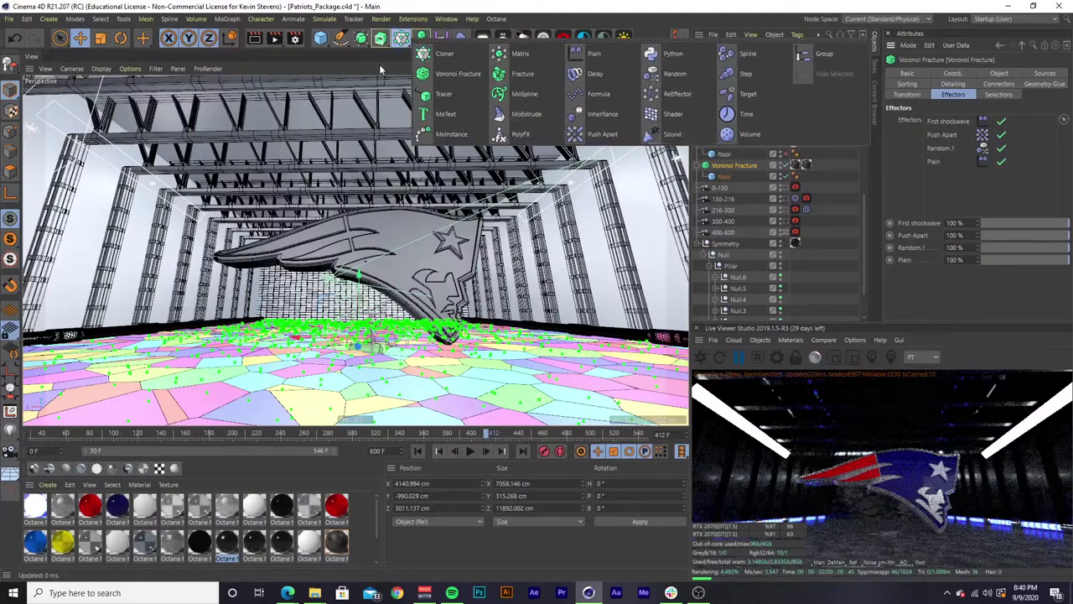
pyautogui.click(439, 42)
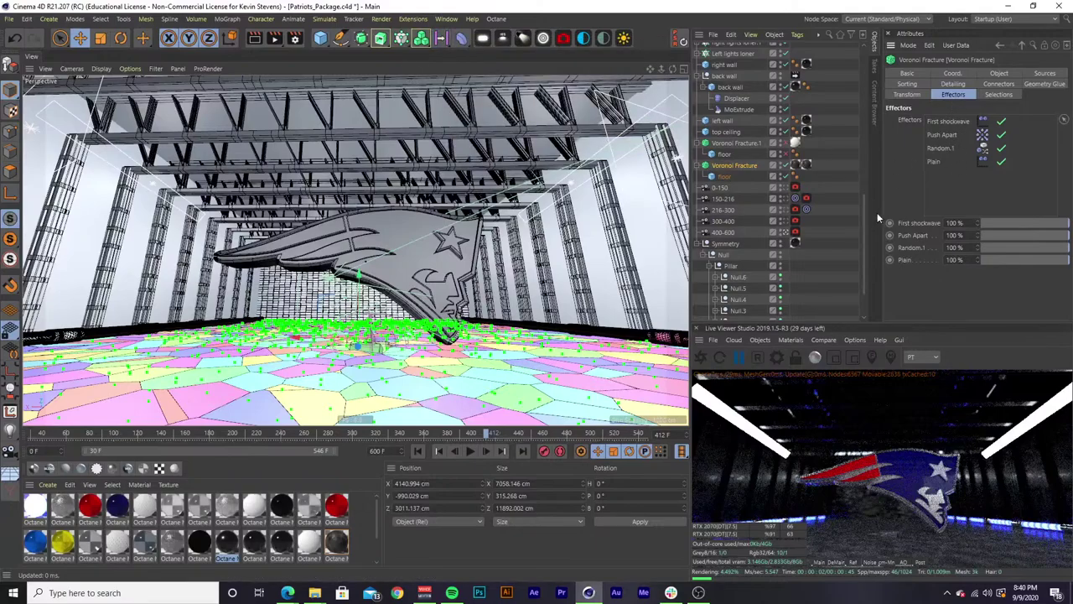
# Inspect the First shockwave effector with its Torus Field, and the Plain effector with its Spherical Field.
pyautogui.moveTo(866, 225); pyautogui.dragTo(867, 179)
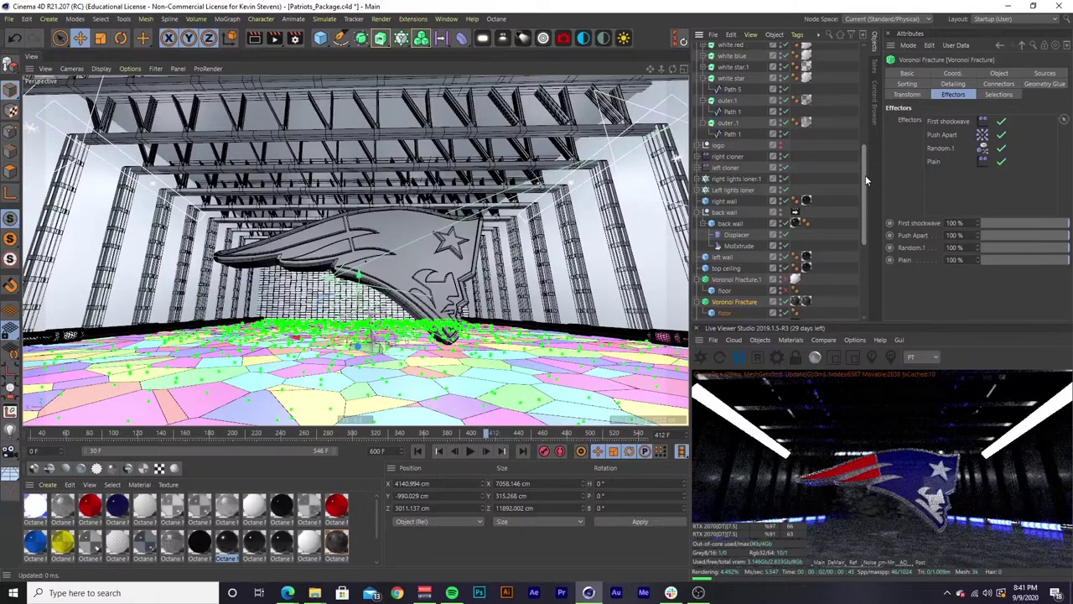
pyautogui.moveTo(867, 201); pyautogui.dragTo(874, 94)
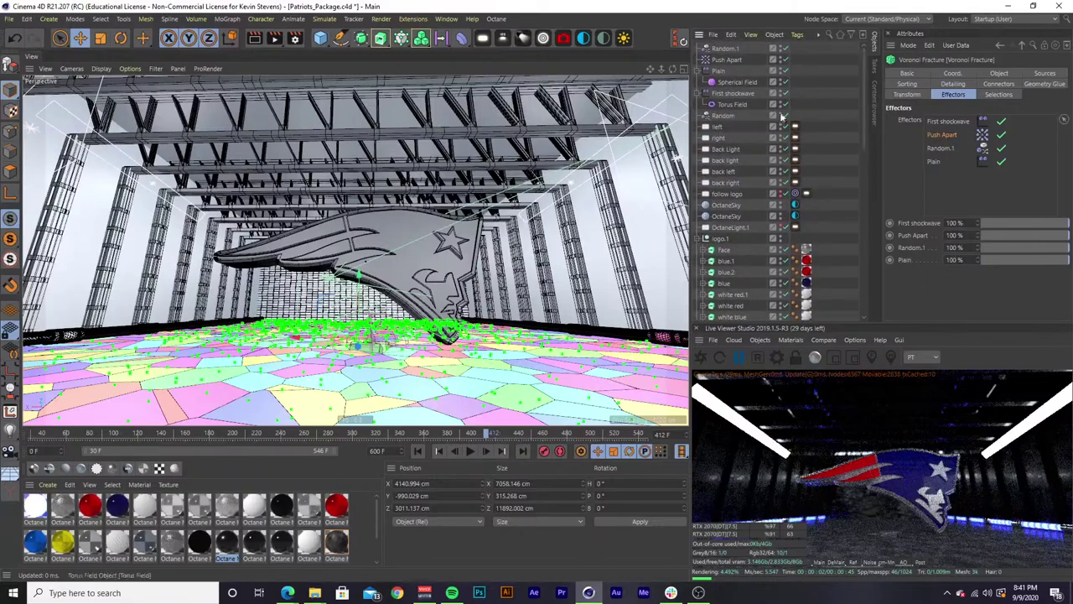
pyautogui.click(742, 94)
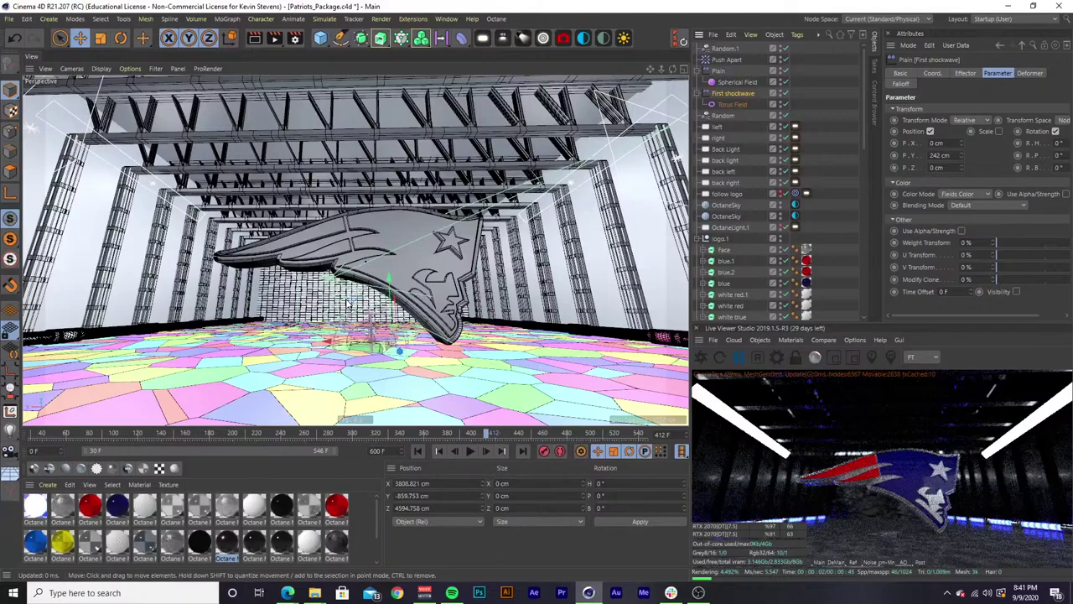
pyautogui.click(737, 105)
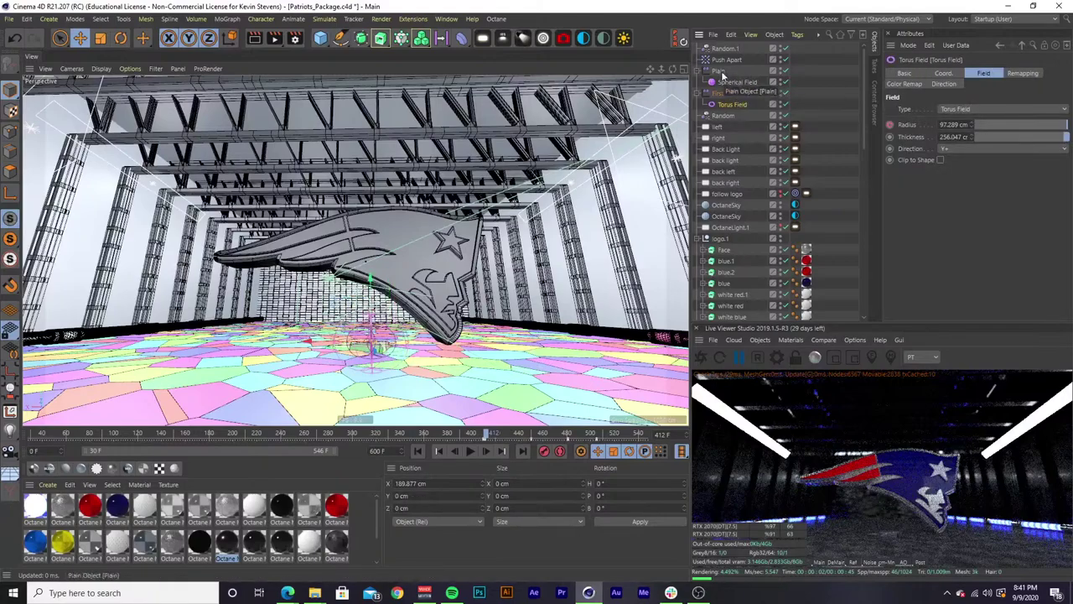
pyautogui.click(721, 71)
pyautogui.click(731, 83)
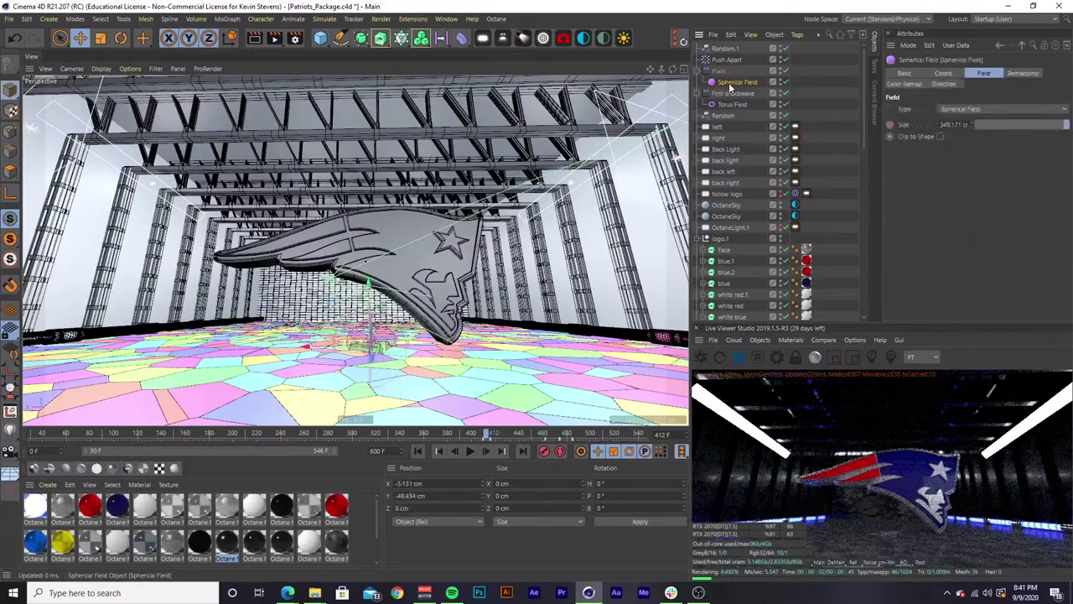
# Scrub the animation between frames 387 and 486 to examine how the Spherical Field breaks up the floor, and clear the selection.
pyautogui.moveTo(527, 438); pyautogui.dragTo(547, 435)
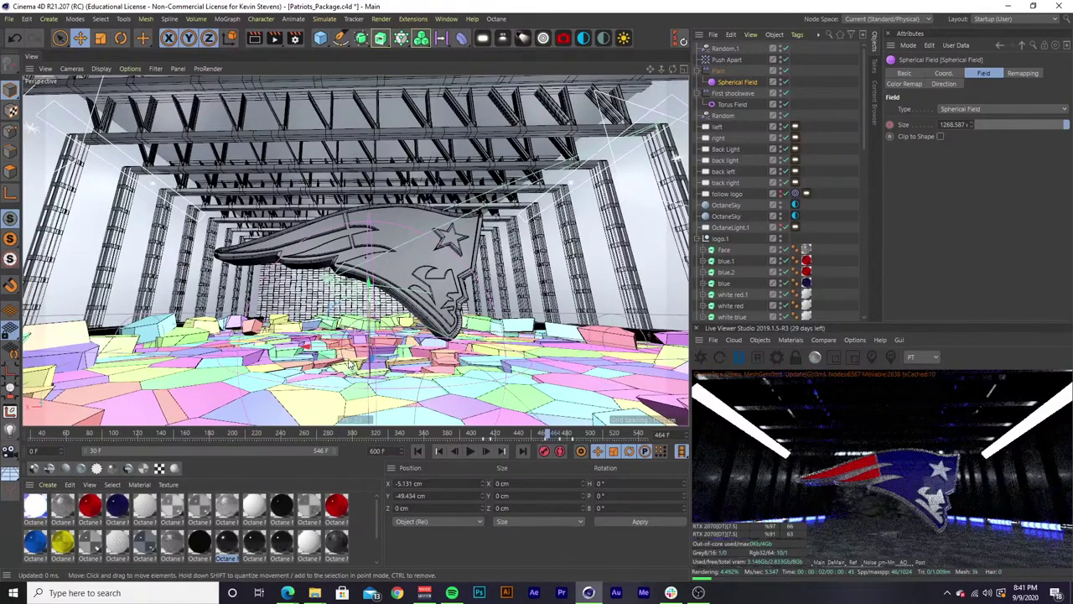
pyautogui.click(457, 437)
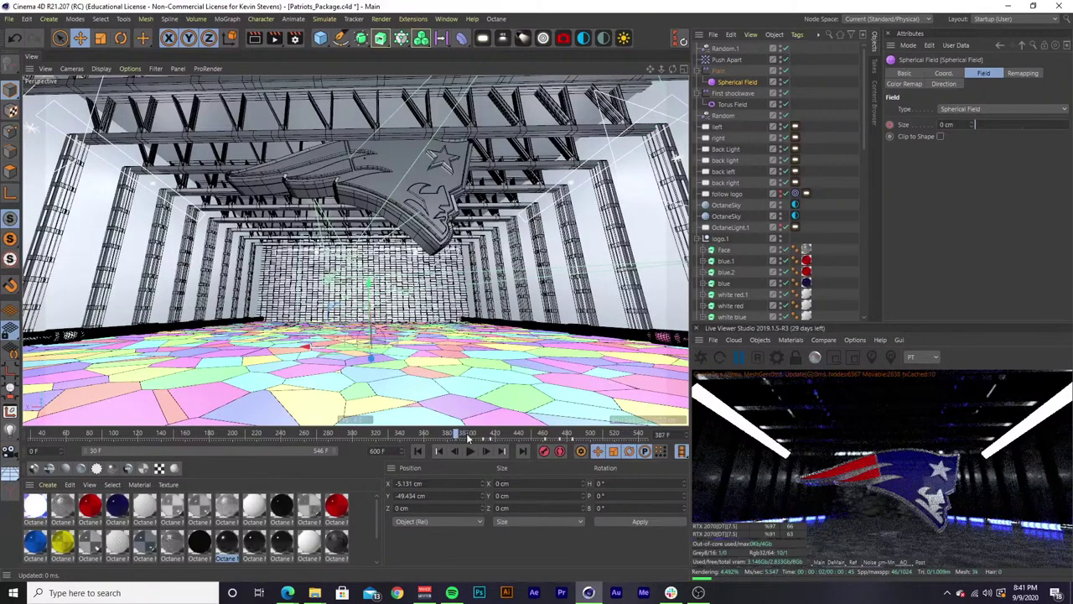
pyautogui.moveTo(469, 437); pyautogui.dragTo(578, 436)
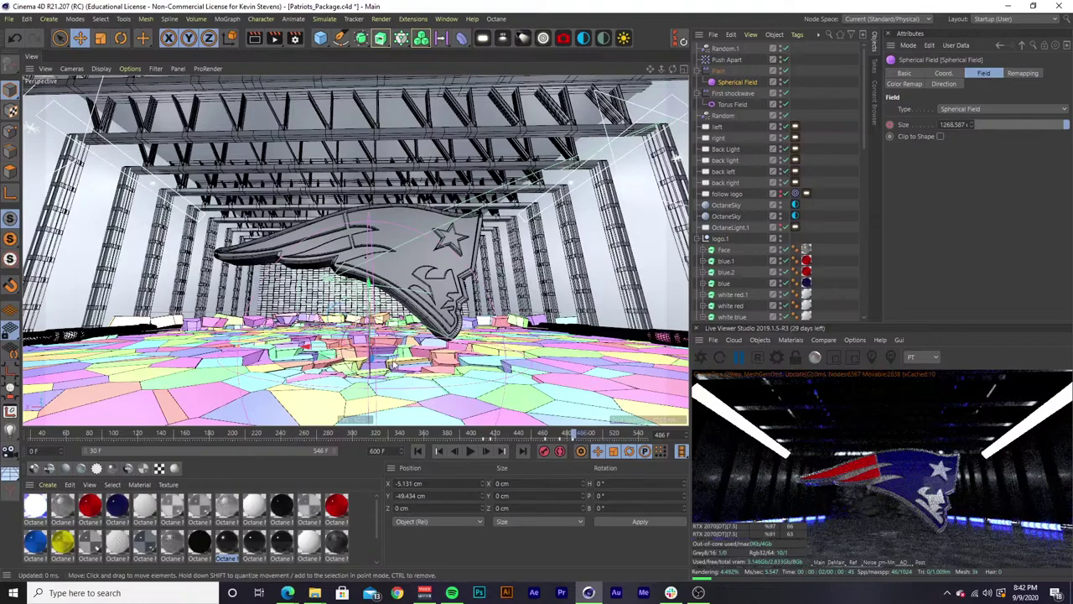
pyautogui.click(839, 202)
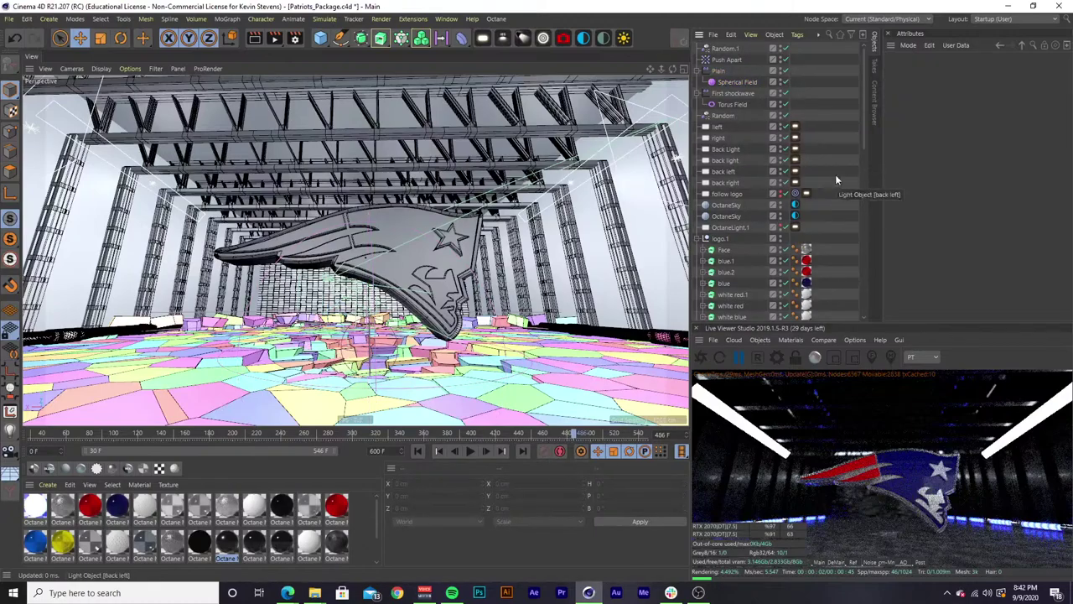
# Open the material tag of Voronoi Fracture.1 and restart the Live Viewer render at frame 486.
pyautogui.moveTo(864, 121); pyautogui.dragTo(860, 236)
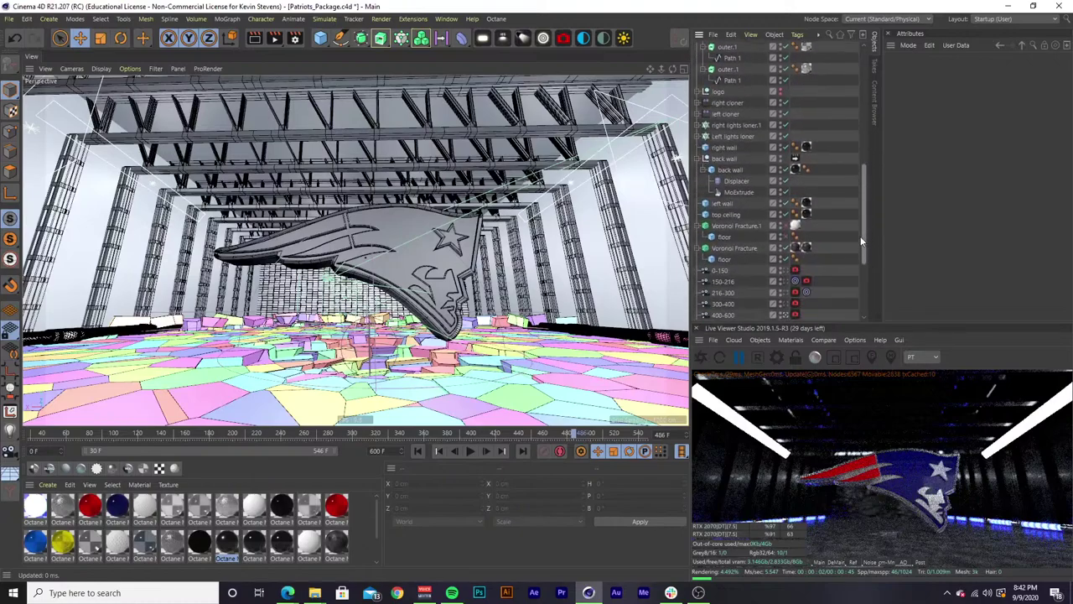
pyautogui.click(797, 225)
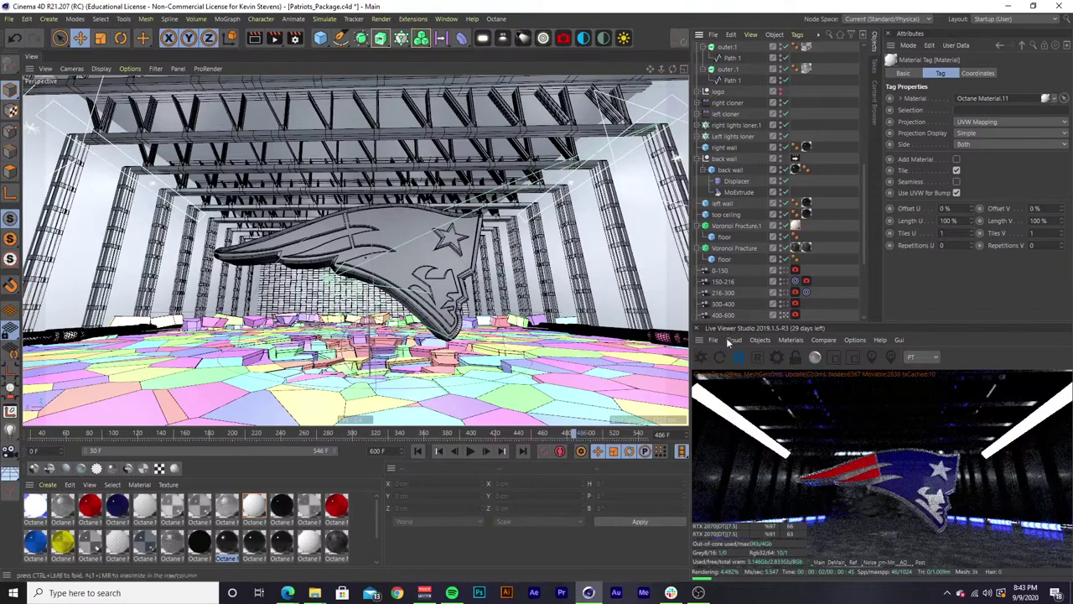
pyautogui.click(703, 356)
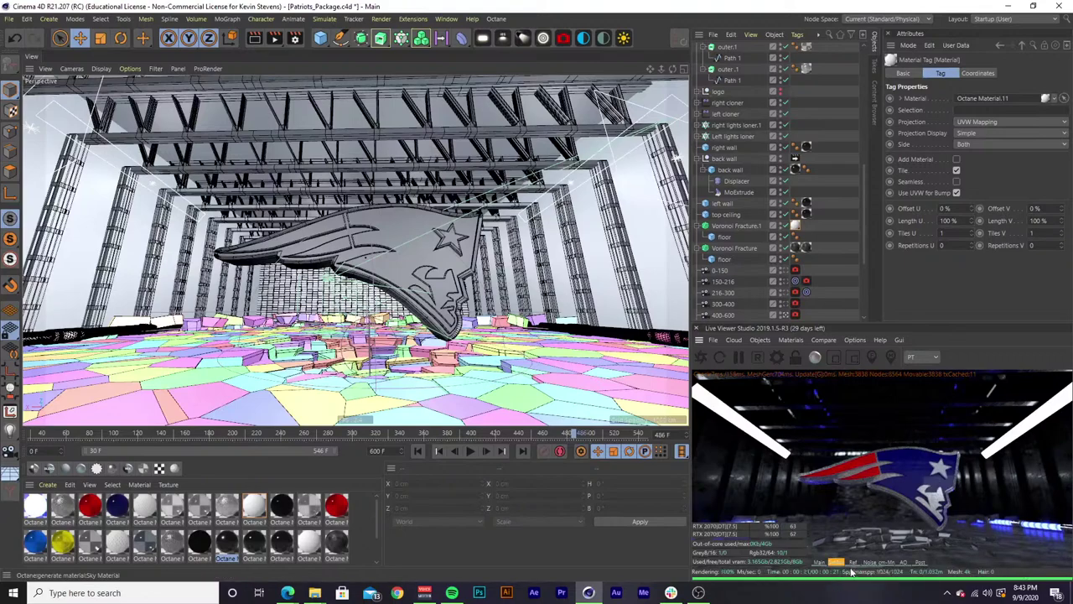
# Review the Live Viewer's reflection, noise, Cryptomatte material, AO and post passes, and return to the Main pass.
pyautogui.click(853, 564)
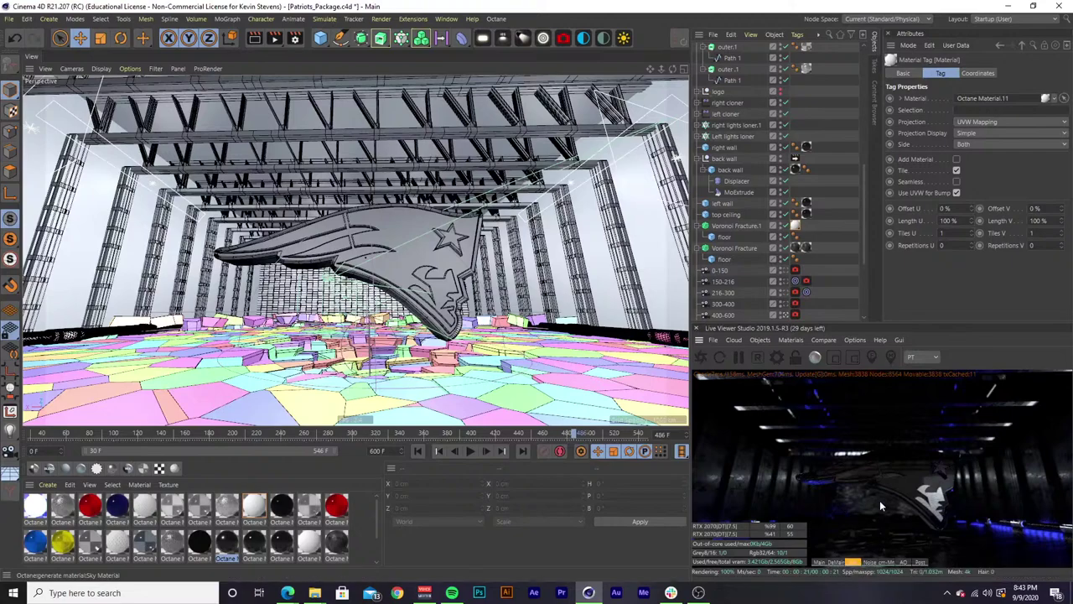
pyautogui.click(876, 564)
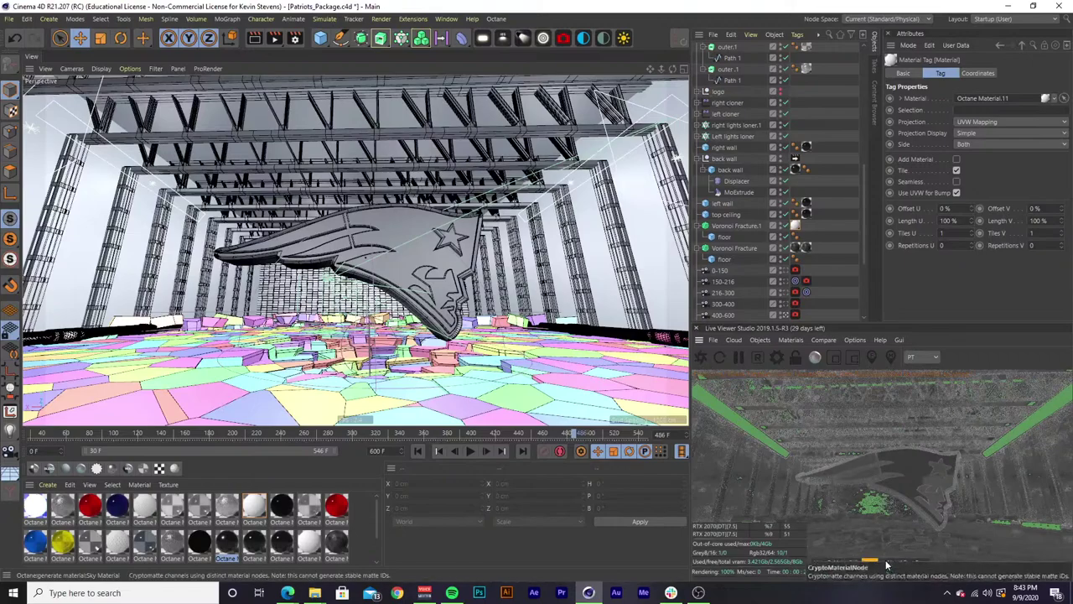
pyautogui.click(886, 563)
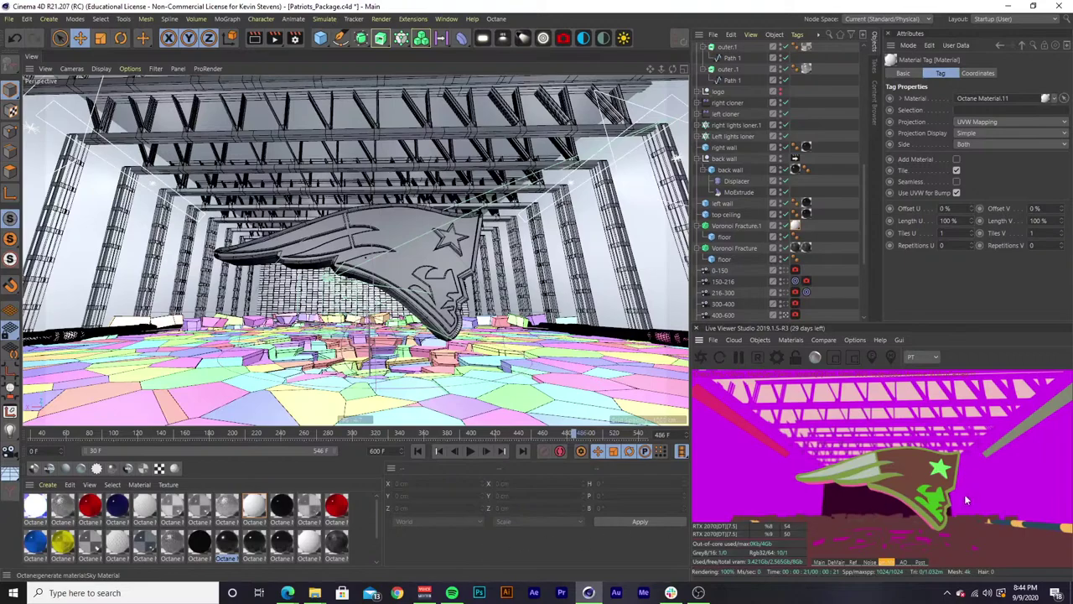
pyautogui.click(903, 563)
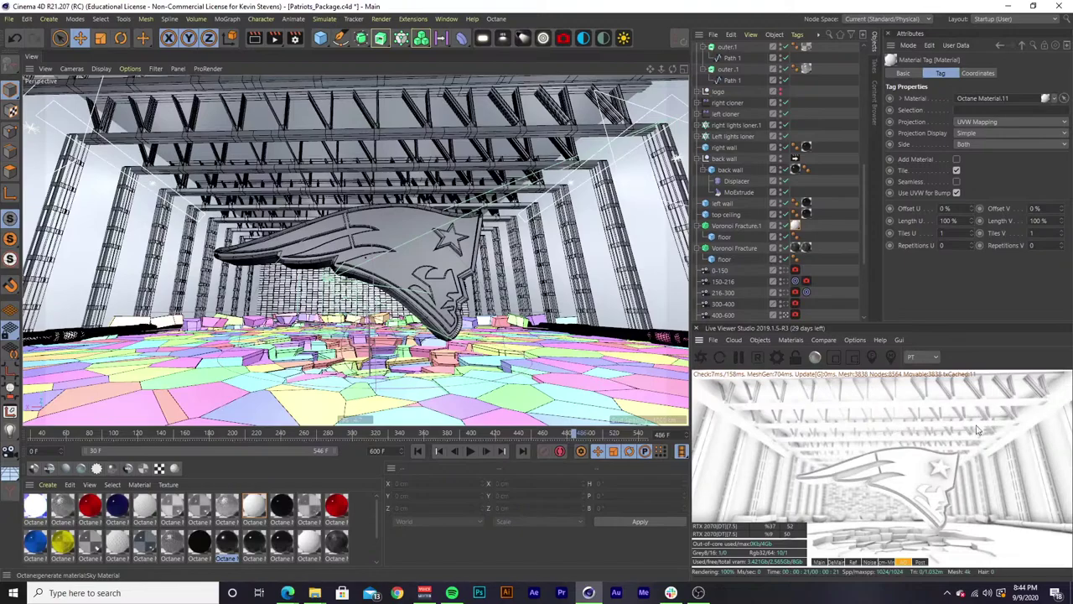
pyautogui.click(920, 562)
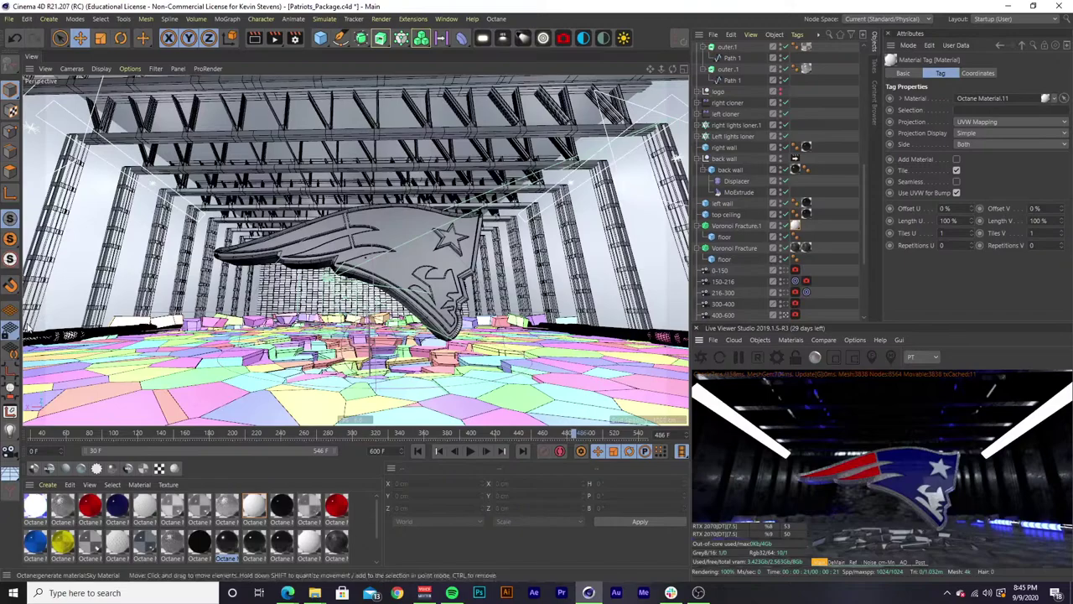
# View the scene through the 0-150 camera and scrub its shot from frame 72 to 136.
pyautogui.moveTo(336, 443); pyautogui.dragTo(80, 434)
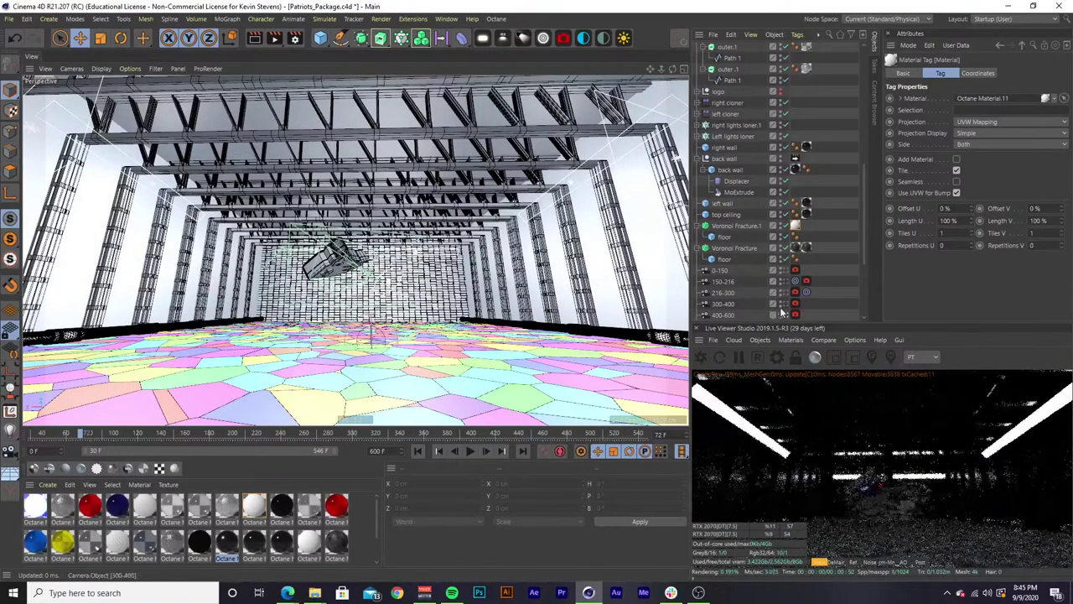
pyautogui.click(788, 272)
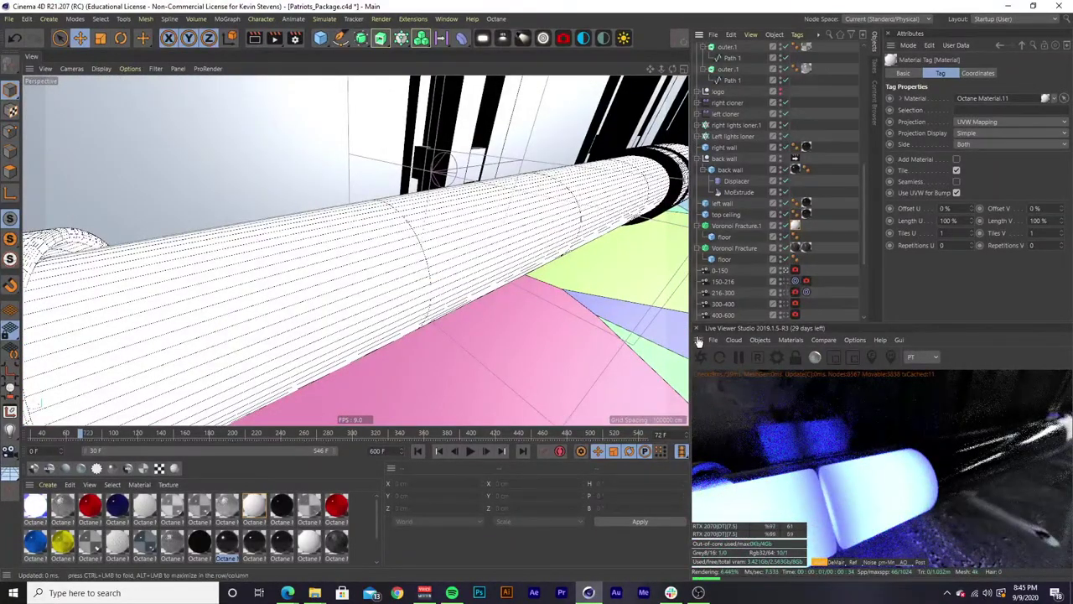
pyautogui.moveTo(82, 434); pyautogui.dragTo(155, 437)
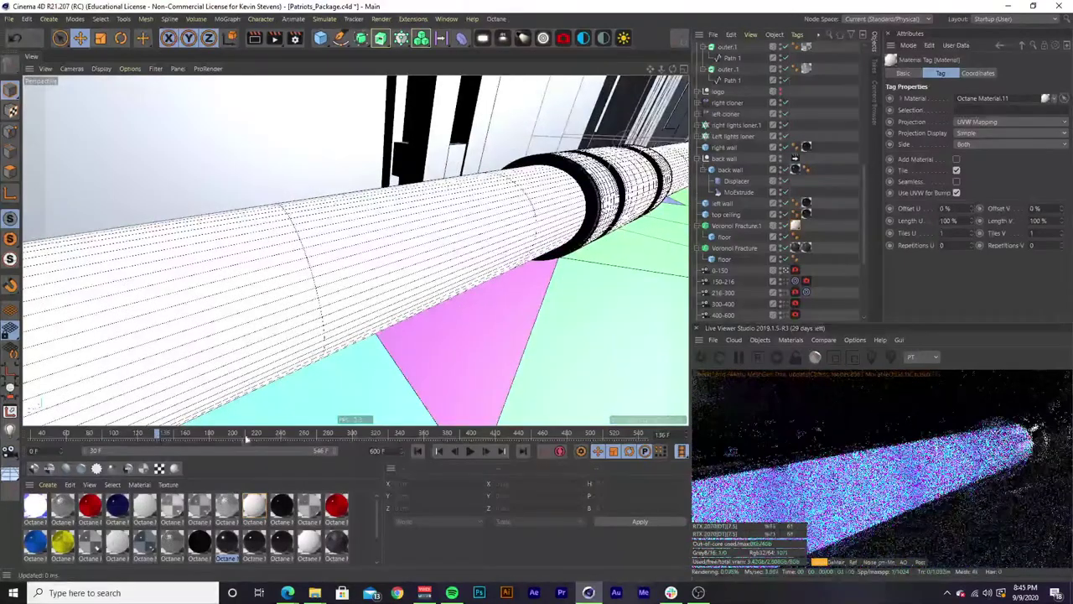
# View the scene through the 400-600 camera.
pyautogui.scroll(-4, 726, 277)
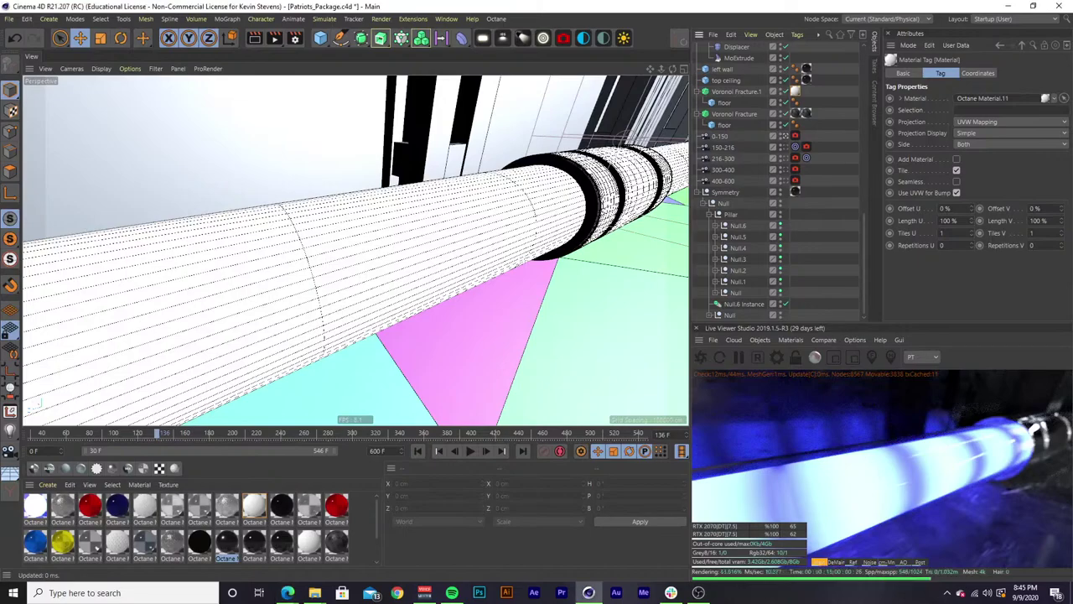
pyautogui.click(786, 186)
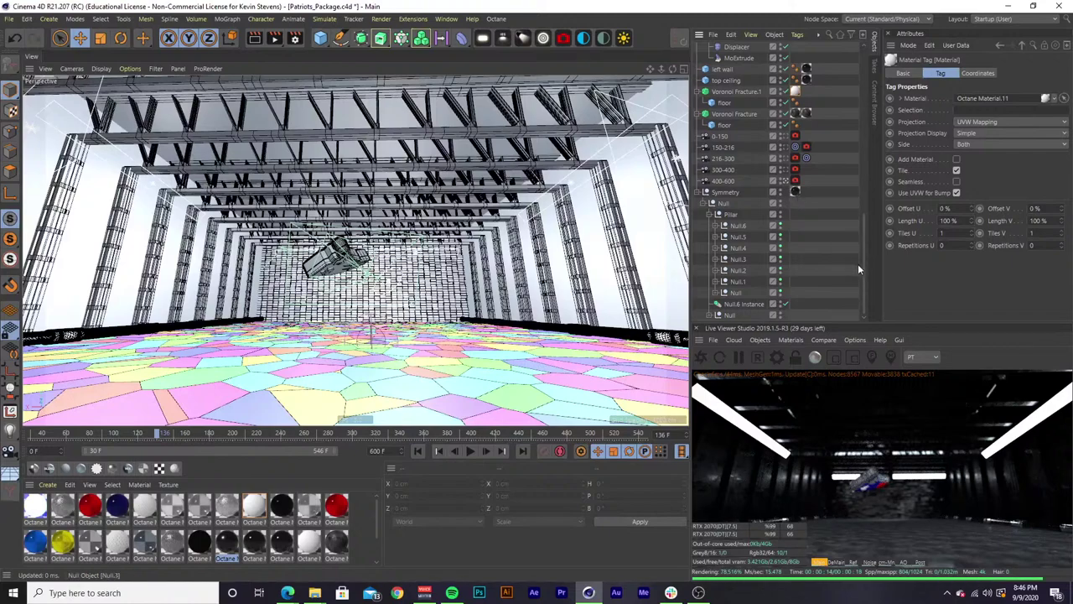
pyautogui.moveTo(862, 266); pyautogui.dragTo(865, 317)
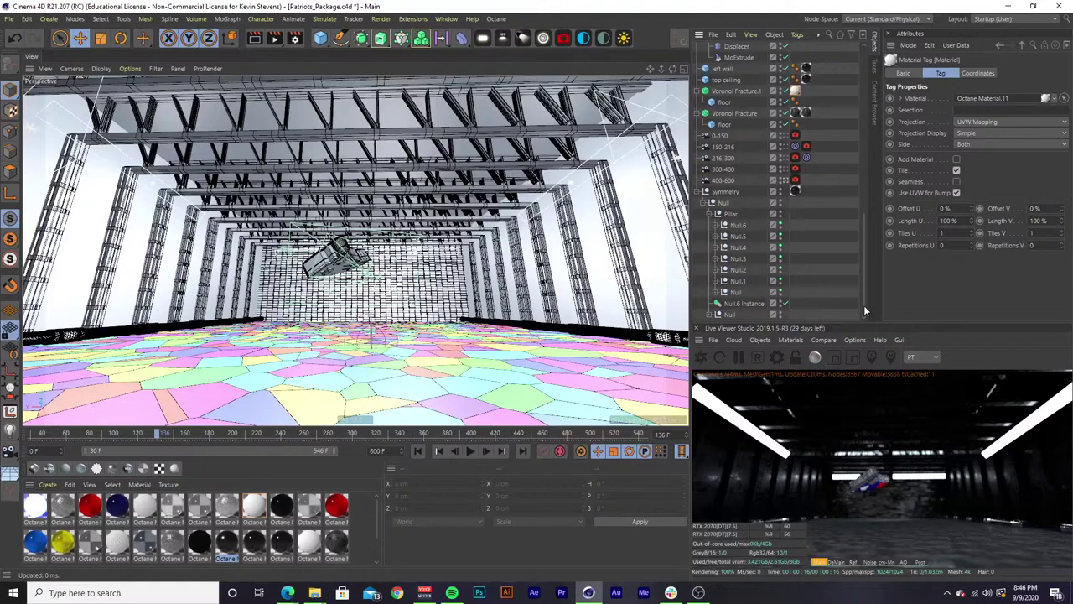
pyautogui.scroll(2, 866, 309)
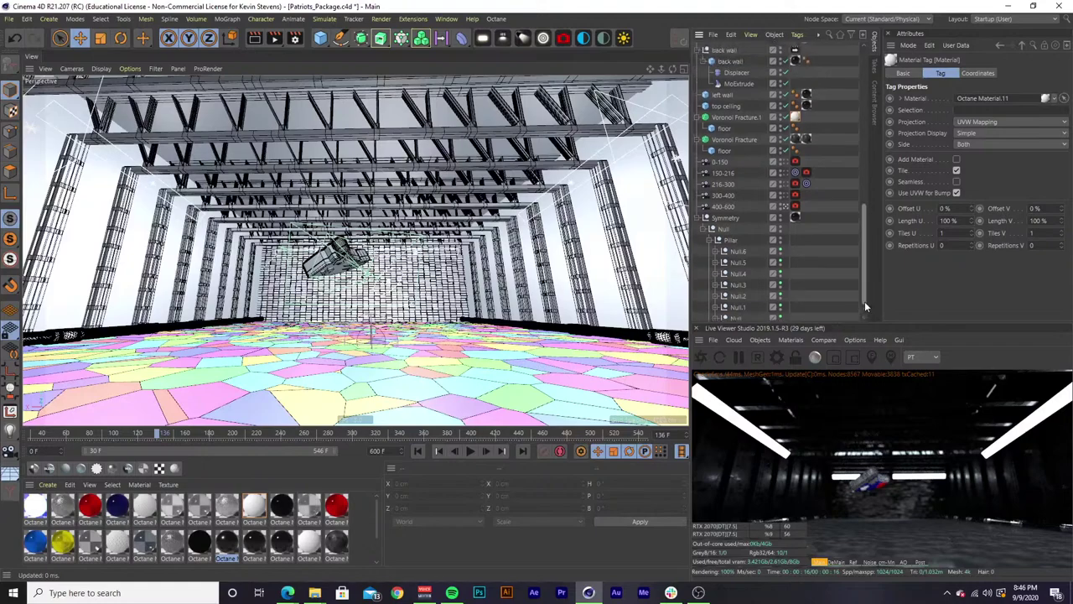
pyautogui.scroll(-2, 865, 307)
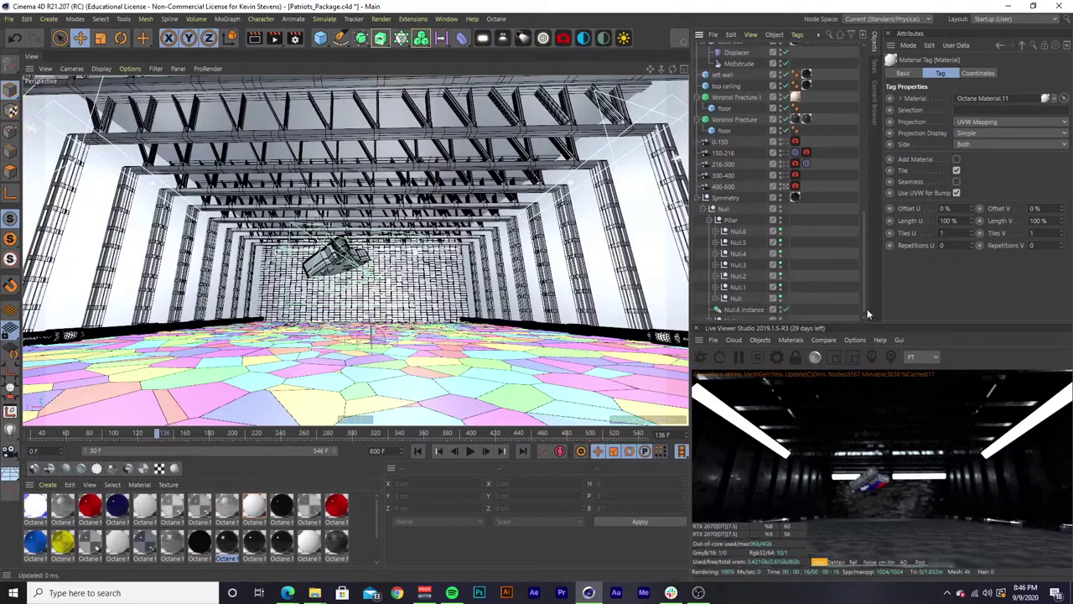
pyautogui.scroll(3, 864, 298)
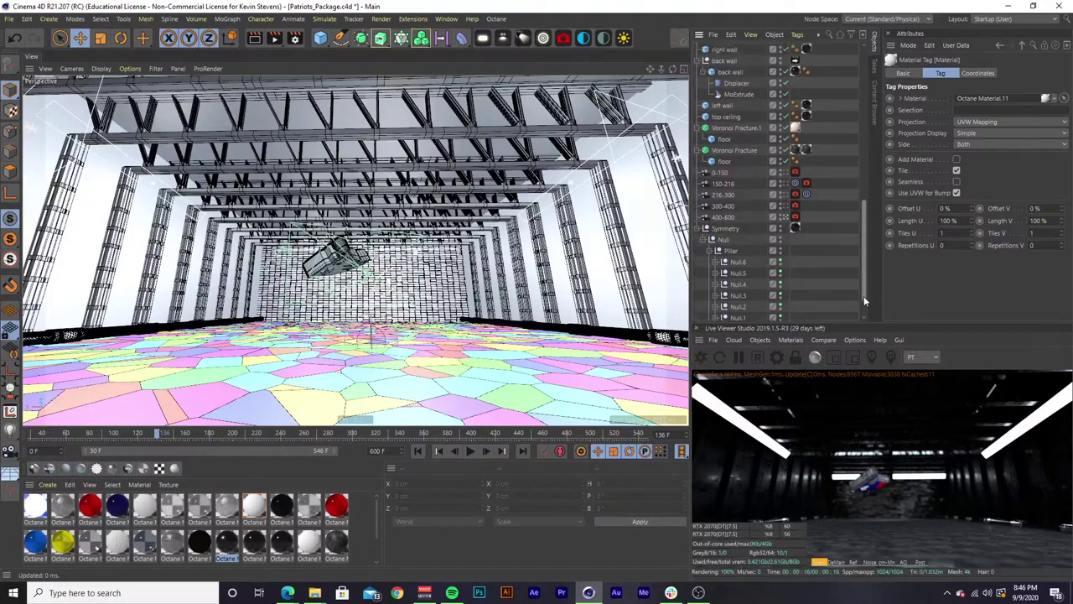
pyautogui.scroll(-3, 864, 303)
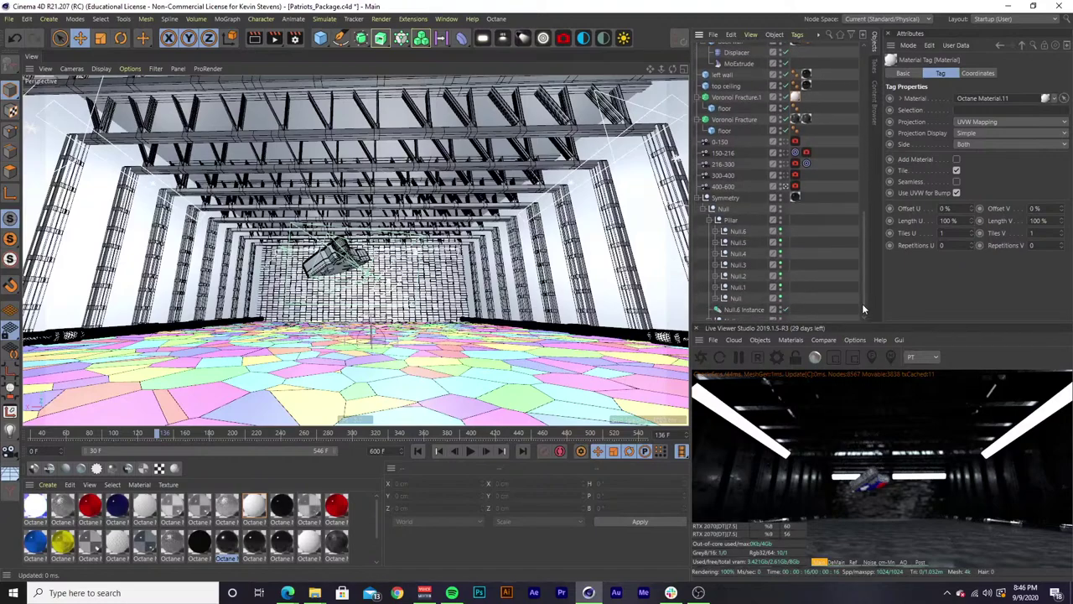
pyautogui.scroll(-1, 864, 307)
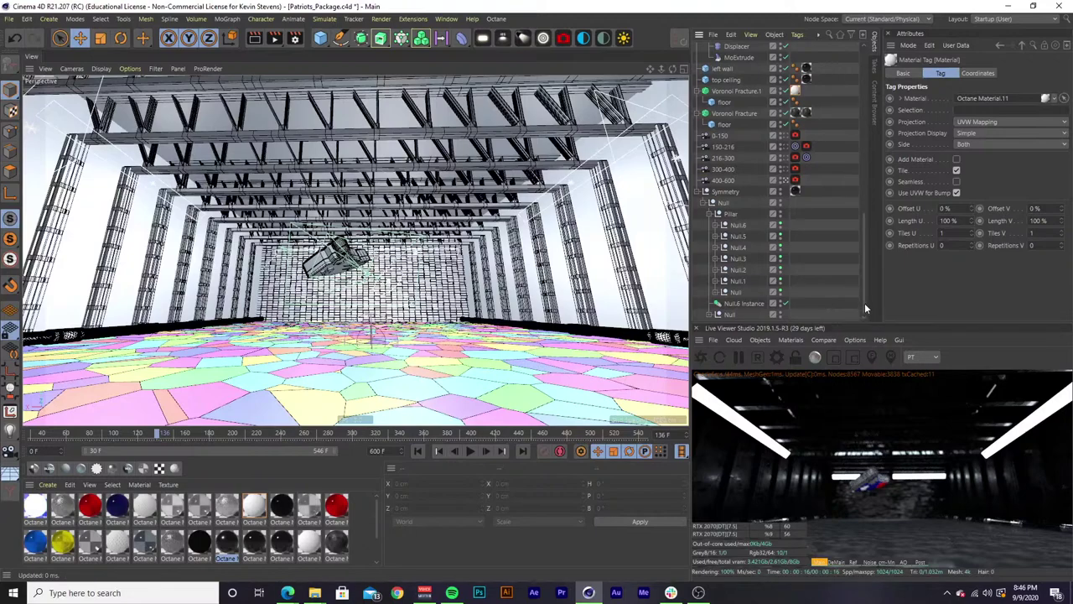
pyautogui.moveTo(865, 302); pyautogui.dragTo(867, 172)
# Close Cinema 4D without saving Patriots_Package.c4d, and open the recent Steelers project in After Effects.
pyautogui.click(1058, 6)
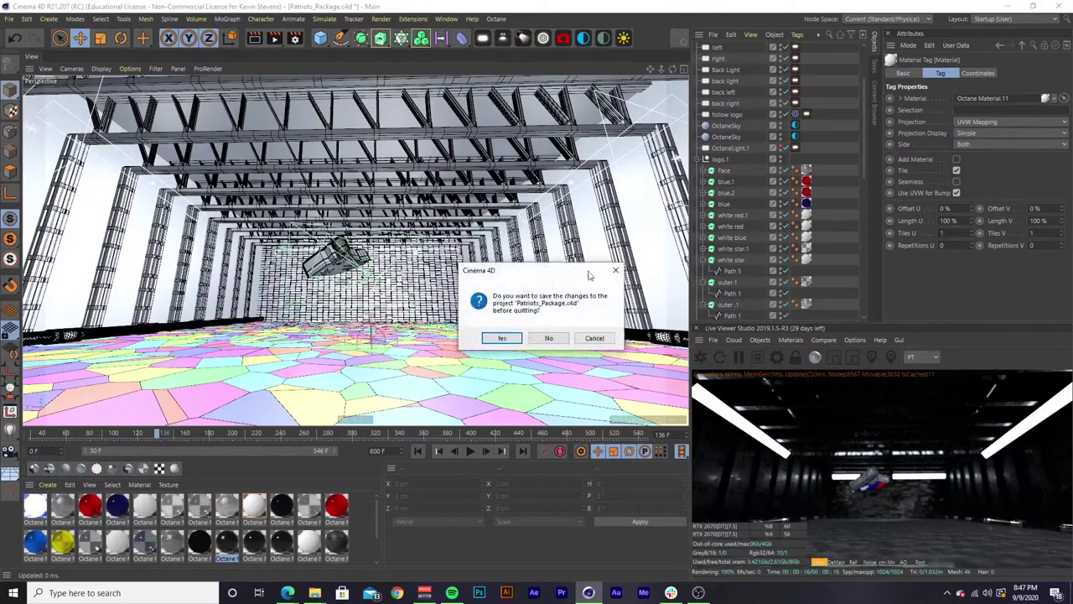
pyautogui.click(549, 339)
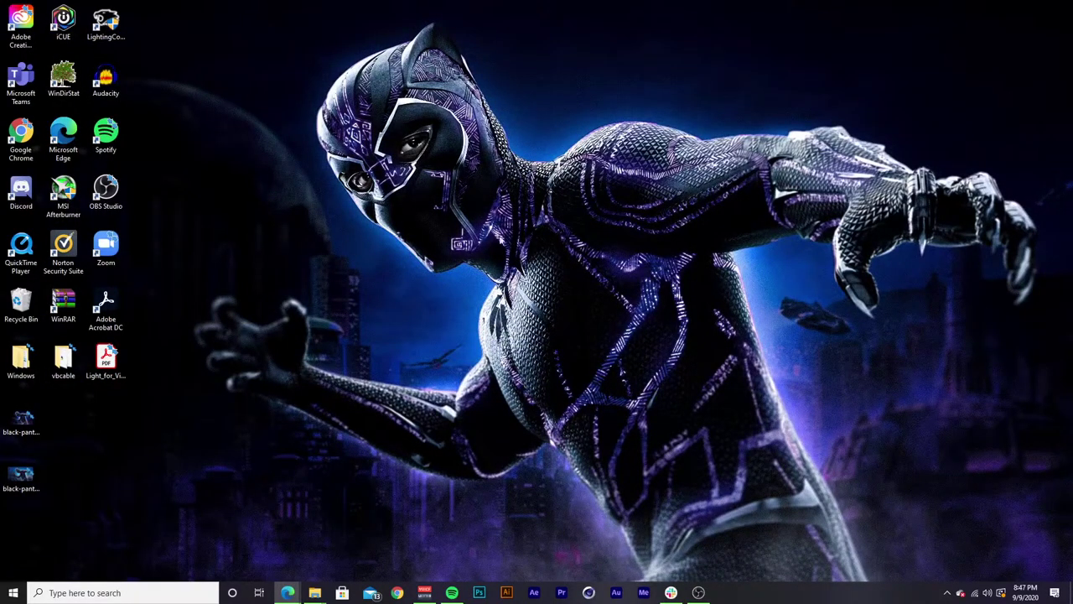
pyautogui.click(534, 592)
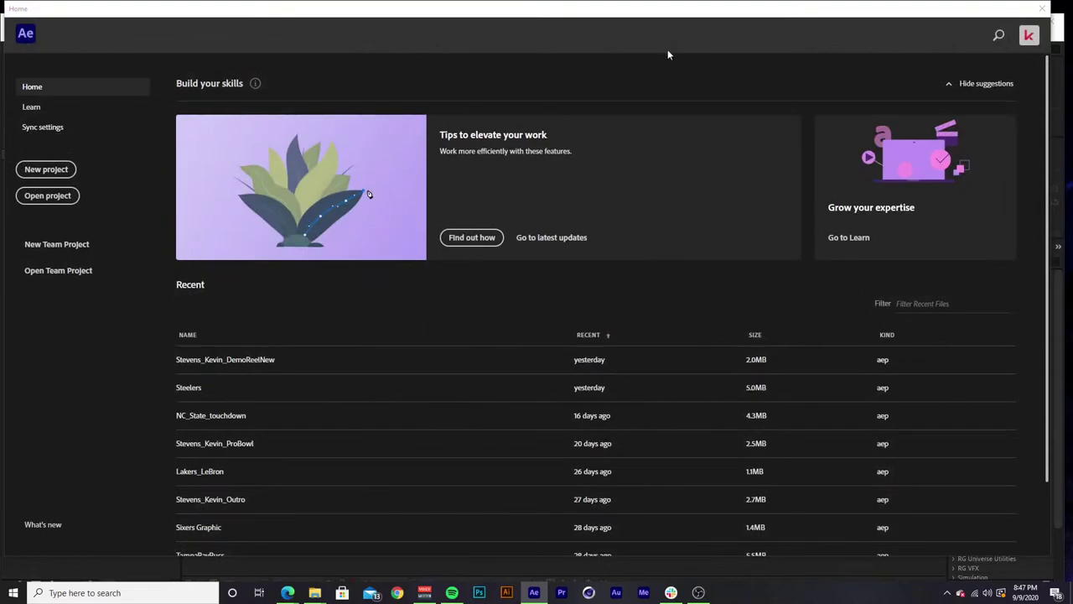
pyautogui.click(254, 393)
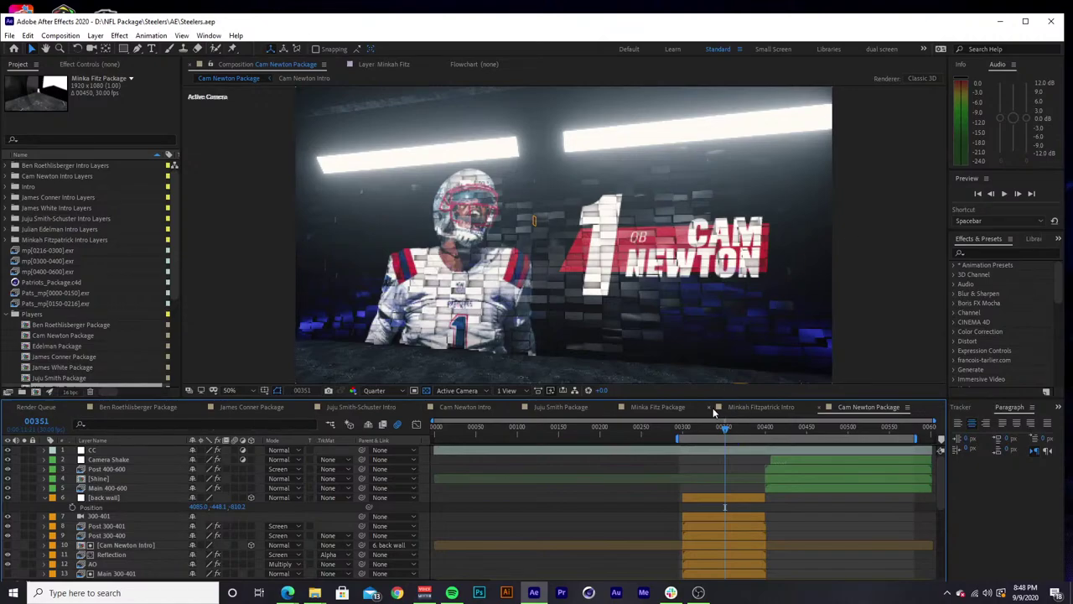
# Close all the open composition timelines except Cam Newton Package.
pyautogui.click(710, 407)
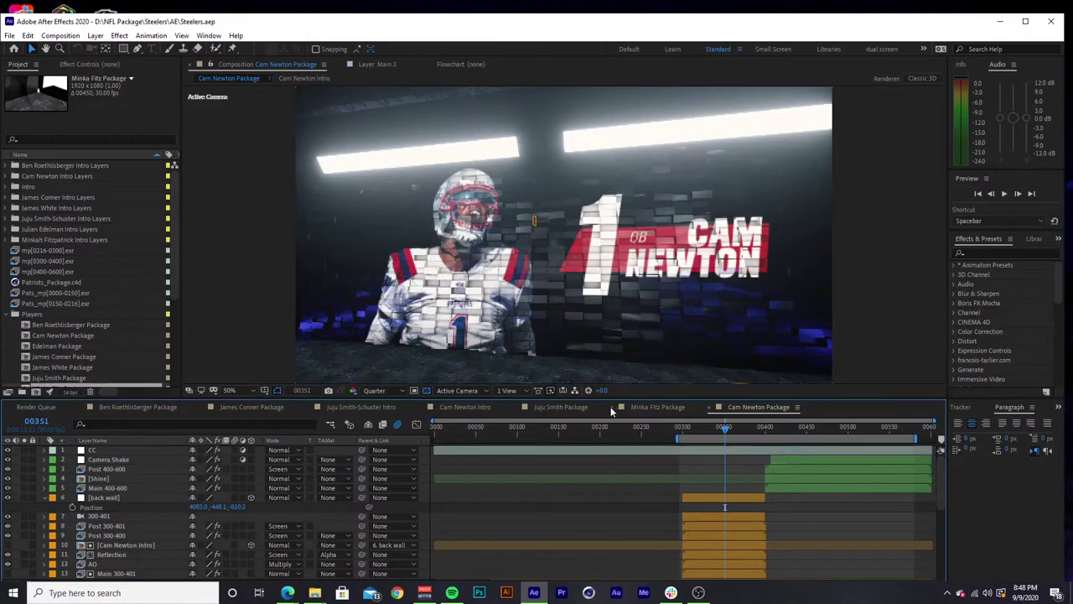
pyautogui.click(619, 407)
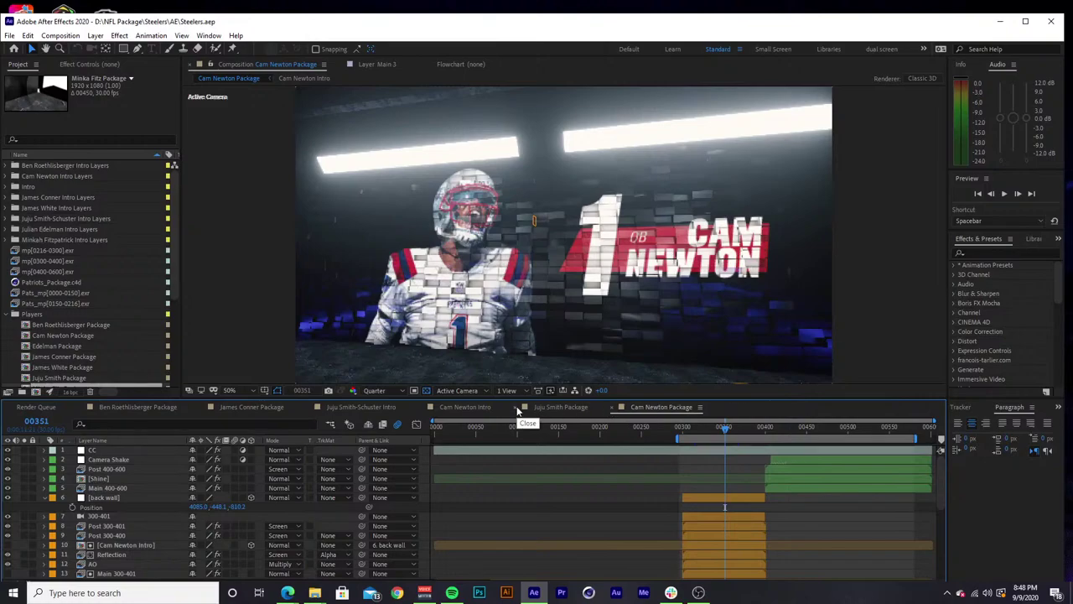
pyautogui.click(515, 407)
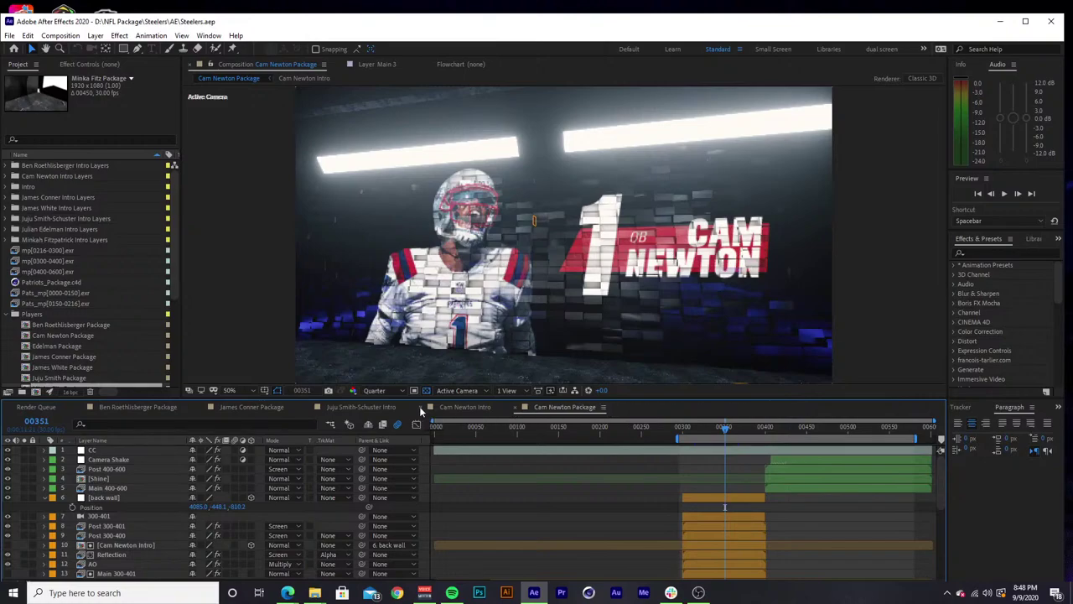
pyautogui.click(421, 408)
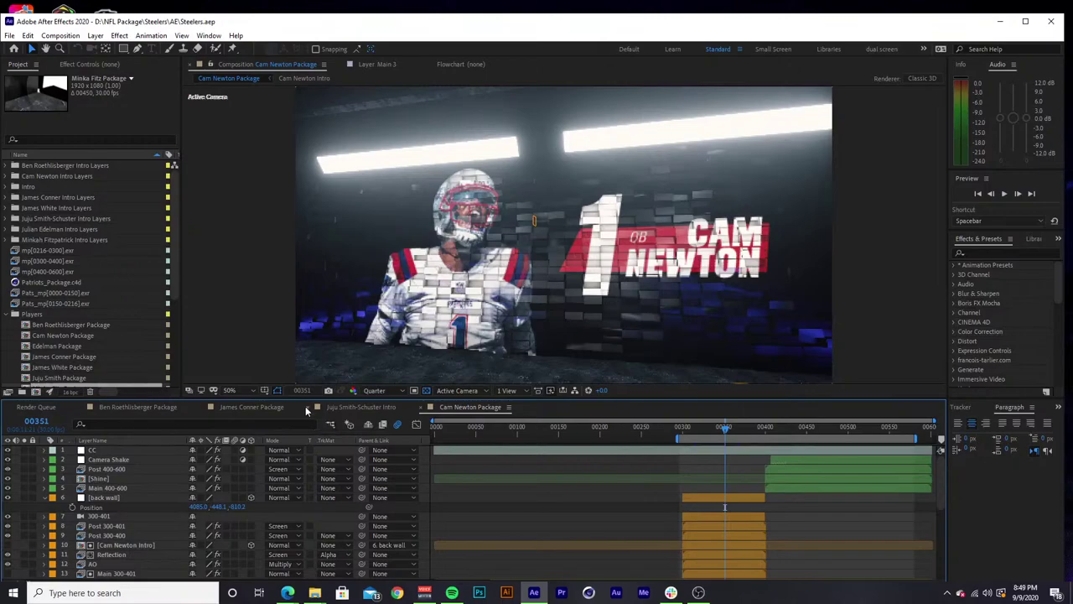
pyautogui.click(336, 406)
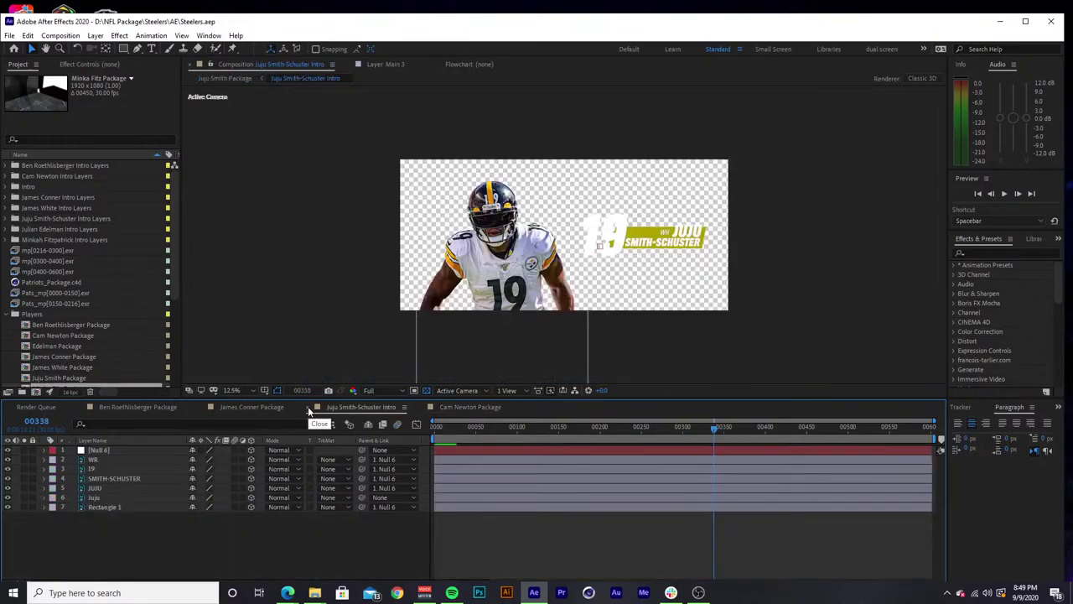
pyautogui.click(308, 408)
pyautogui.click(235, 407)
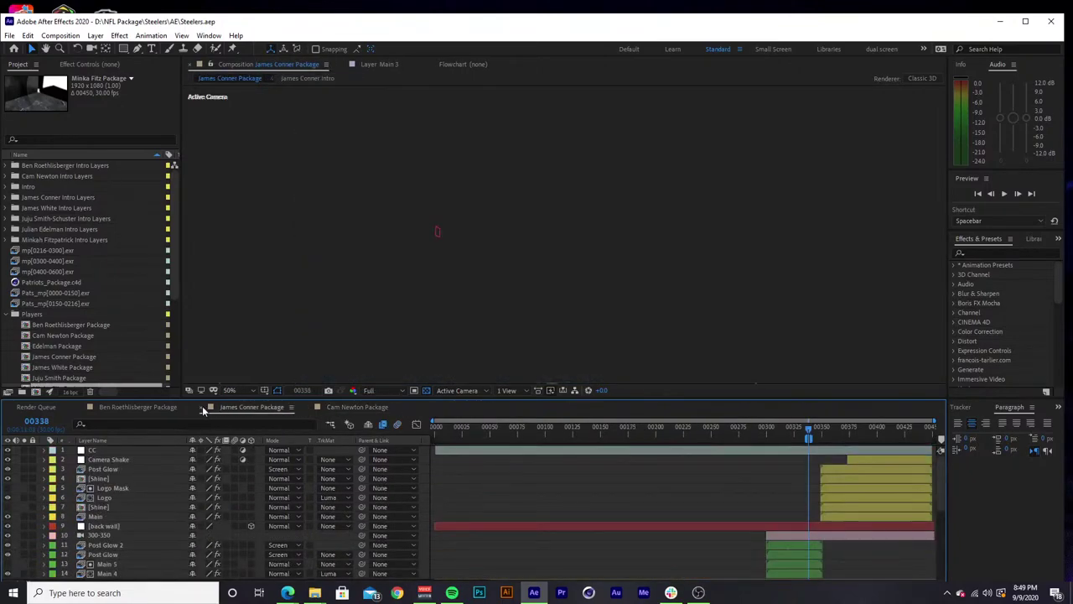
pyautogui.click(202, 407)
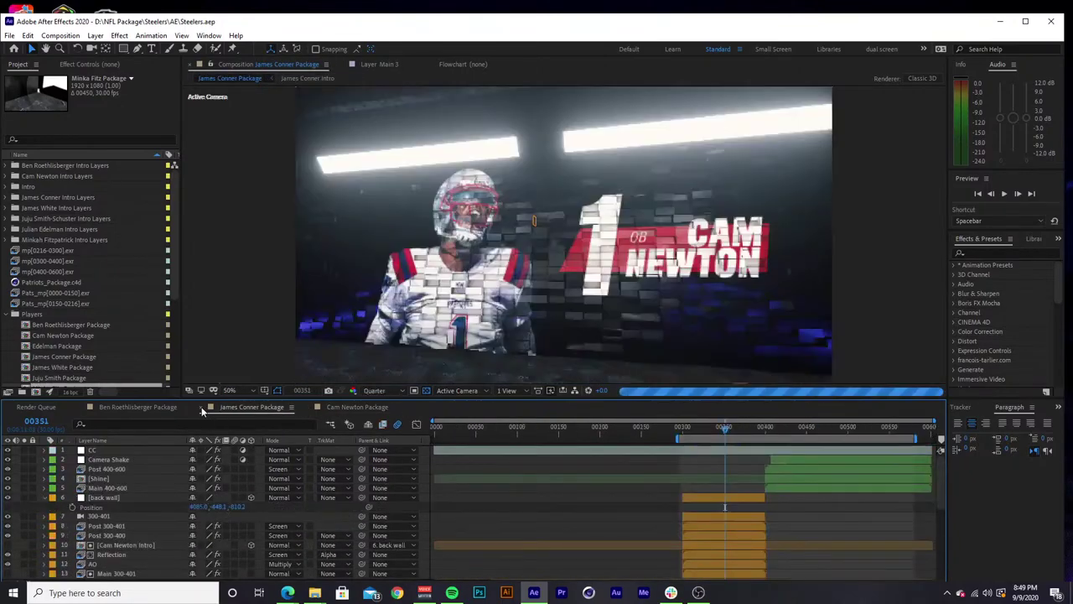
pyautogui.click(80, 407)
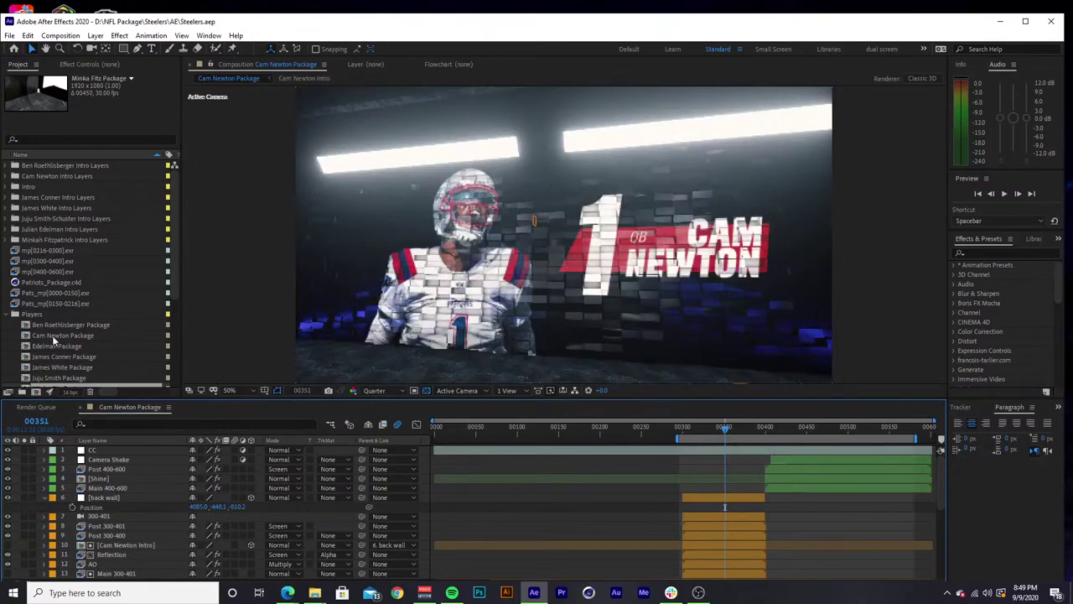
# Open the Edelman Package, James White Package and Stephon Gilmore Package compositions from the Players folder.
pyautogui.doubleClick(29, 347)
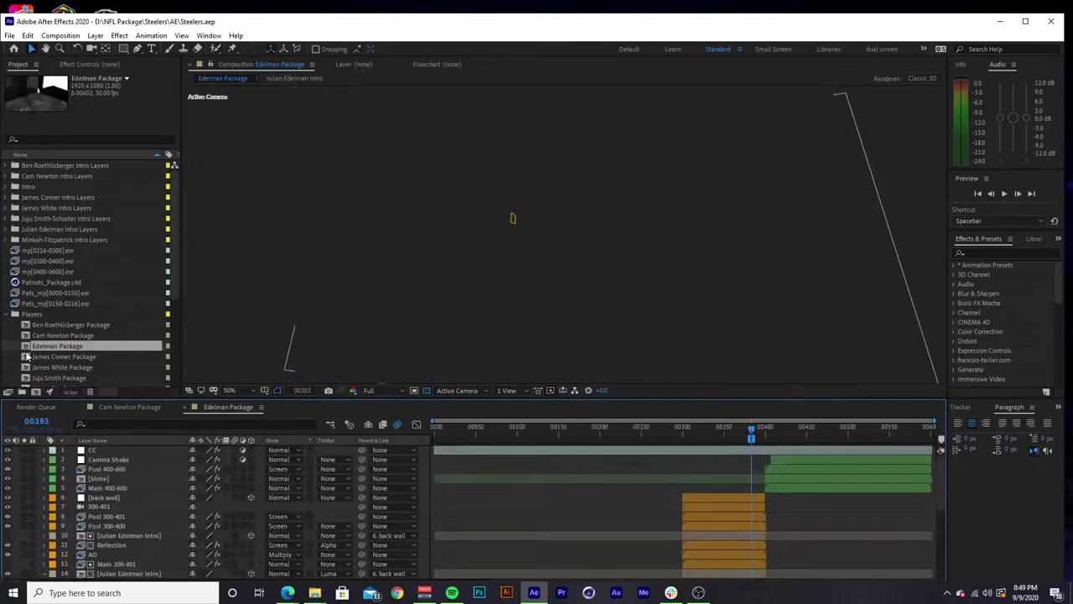
pyautogui.doubleClick(27, 367)
pyautogui.scroll(-1, 27, 369)
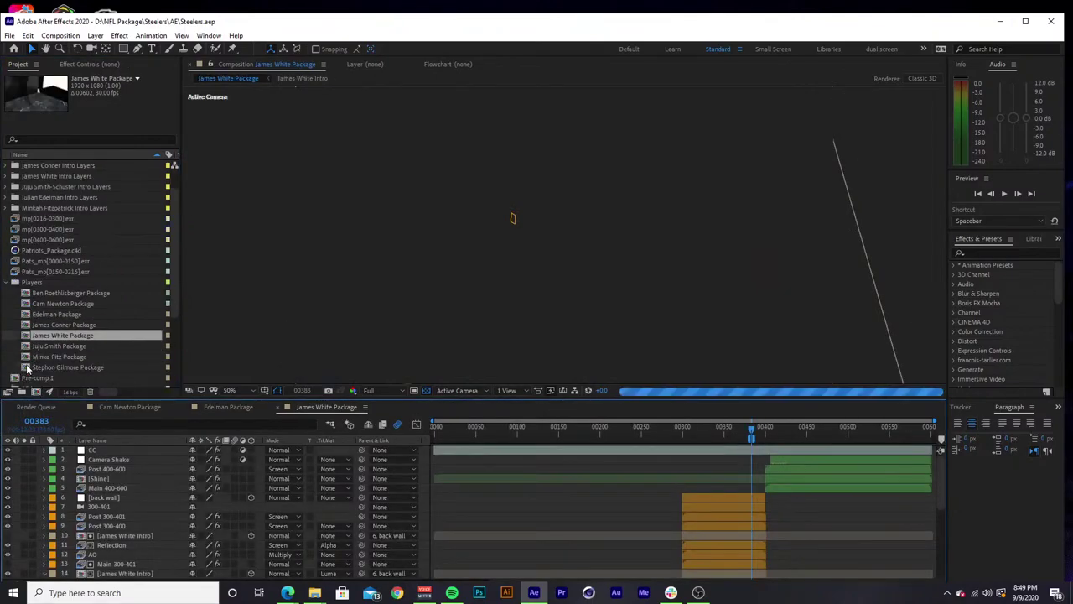
pyautogui.click(28, 369)
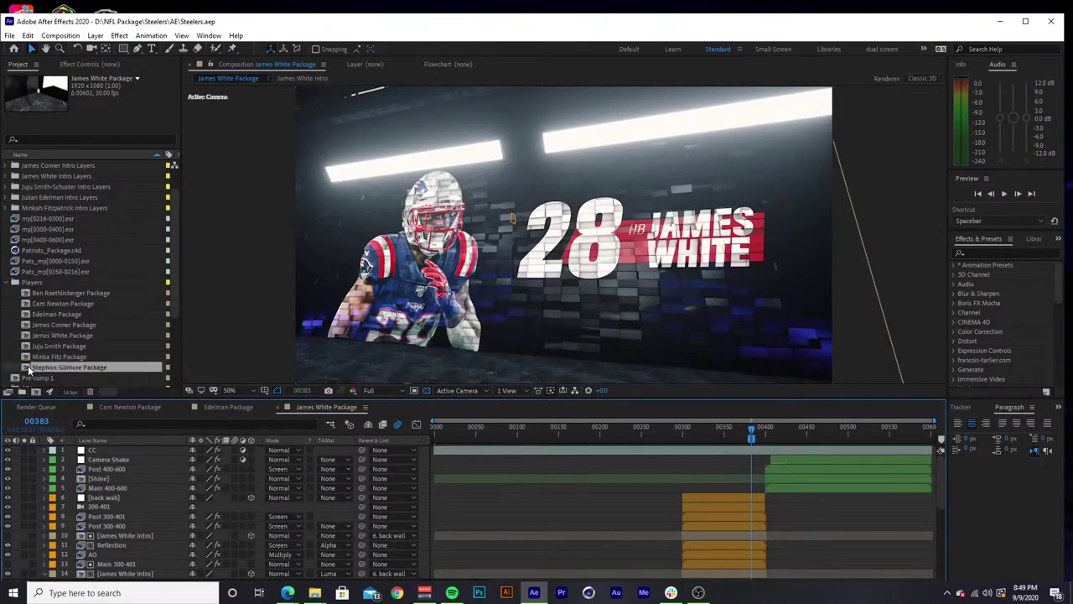
pyautogui.doubleClick(28, 369)
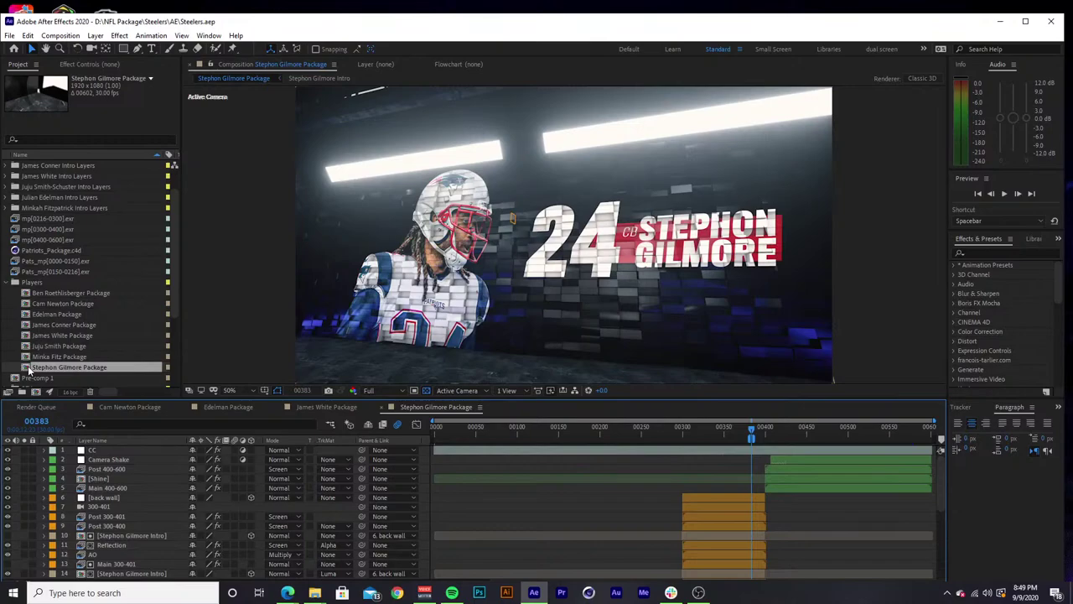
# Return to the Cam Newton Package composition, extend its work area start to frame 0, and move the current time to frame 14.
pyautogui.click(145, 408)
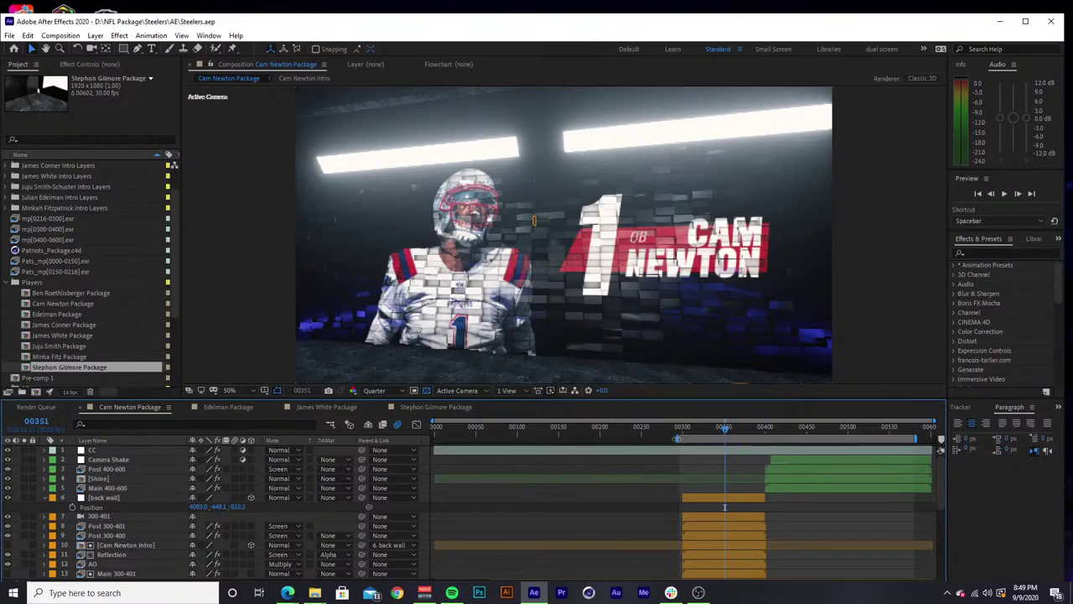
pyautogui.moveTo(677, 439); pyautogui.dragTo(435, 439)
pyautogui.click(436, 427)
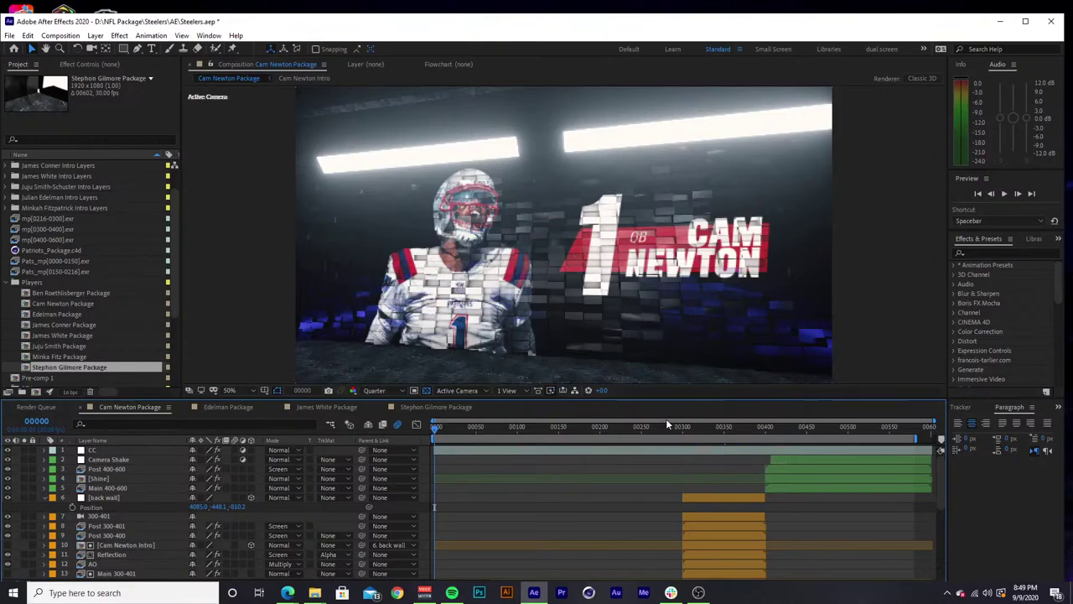
pyautogui.moveTo(437, 432); pyautogui.dragTo(447, 437)
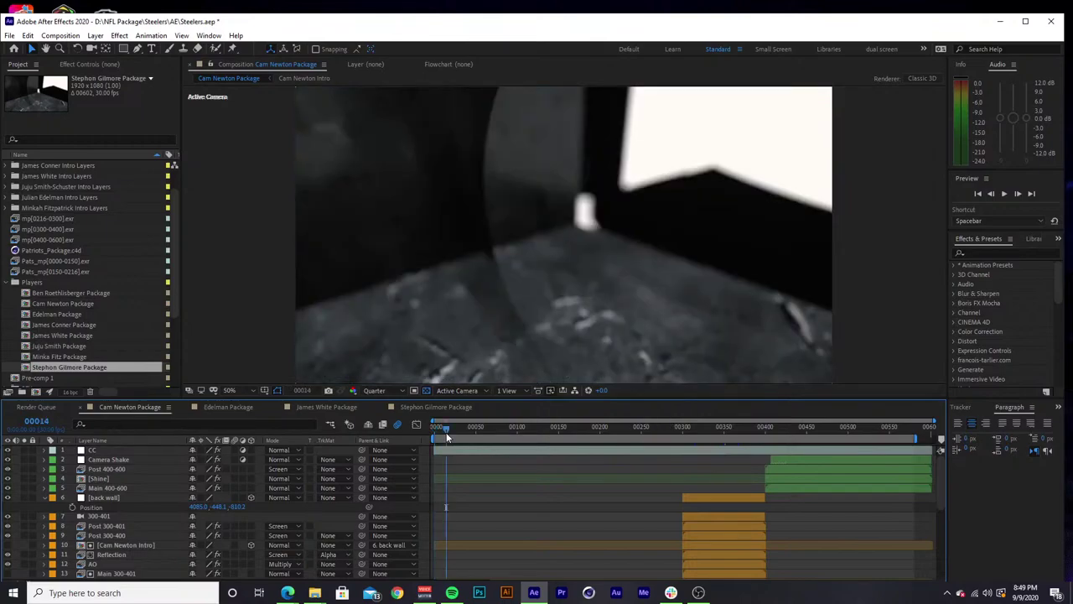
# Look over the render pass and audio layers of Cam Newton Package, and scrub the opening shot to about frame 55.
pyautogui.moveTo(938, 483); pyautogui.dragTo(950, 566)
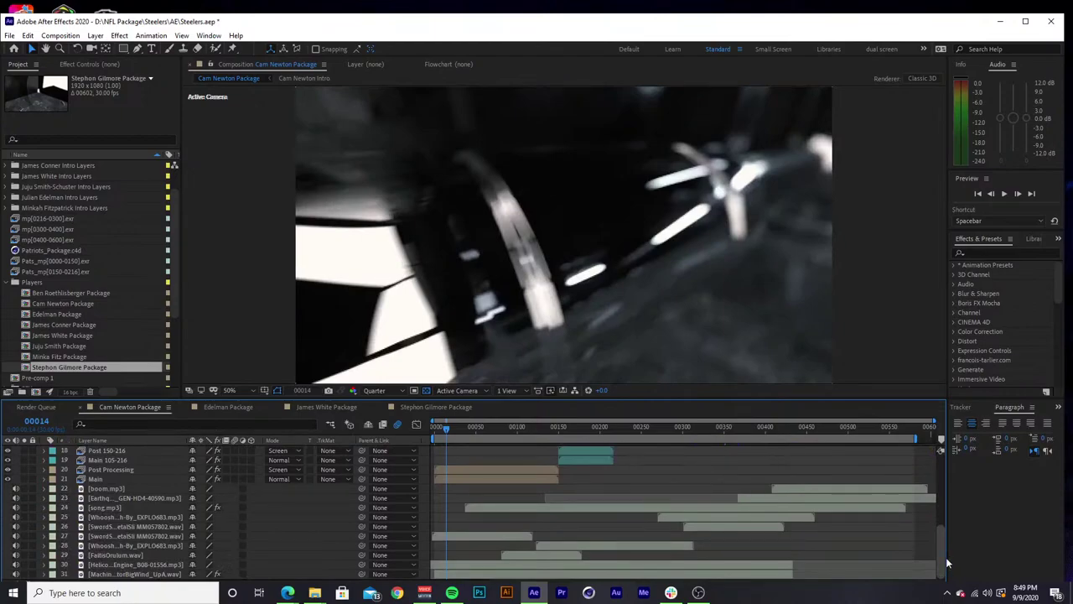
pyautogui.moveTo(947, 561); pyautogui.dragTo(939, 526)
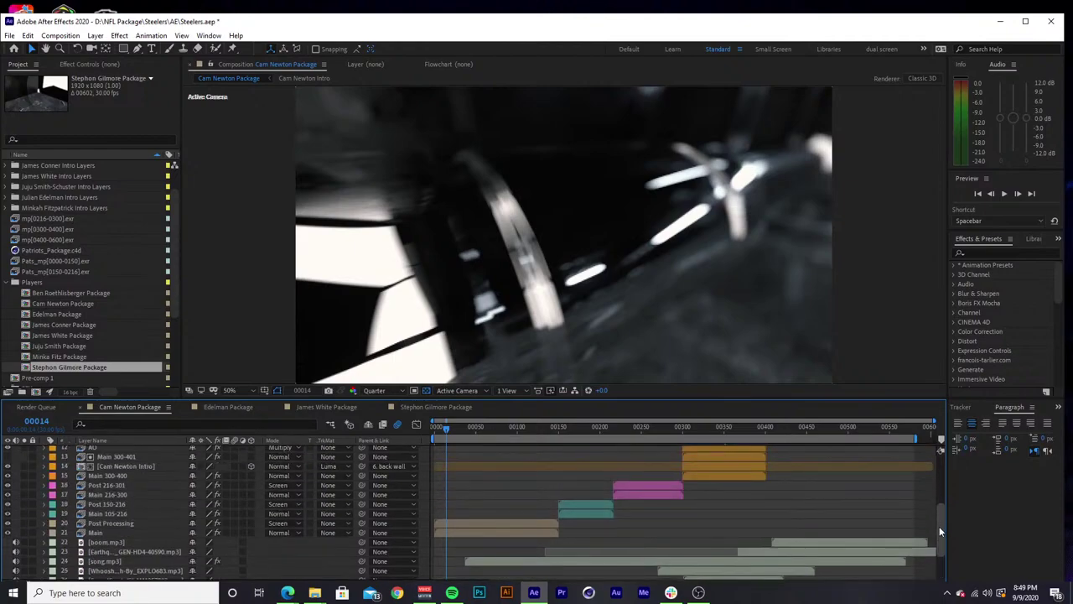
pyautogui.click(469, 427)
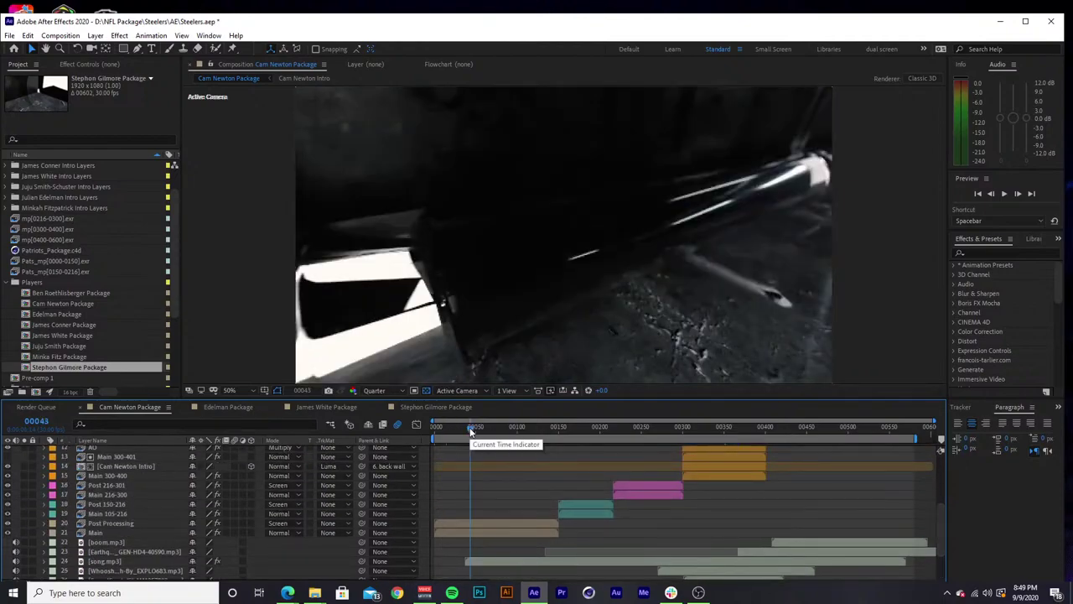
pyautogui.moveTo(471, 430); pyautogui.dragTo(481, 433)
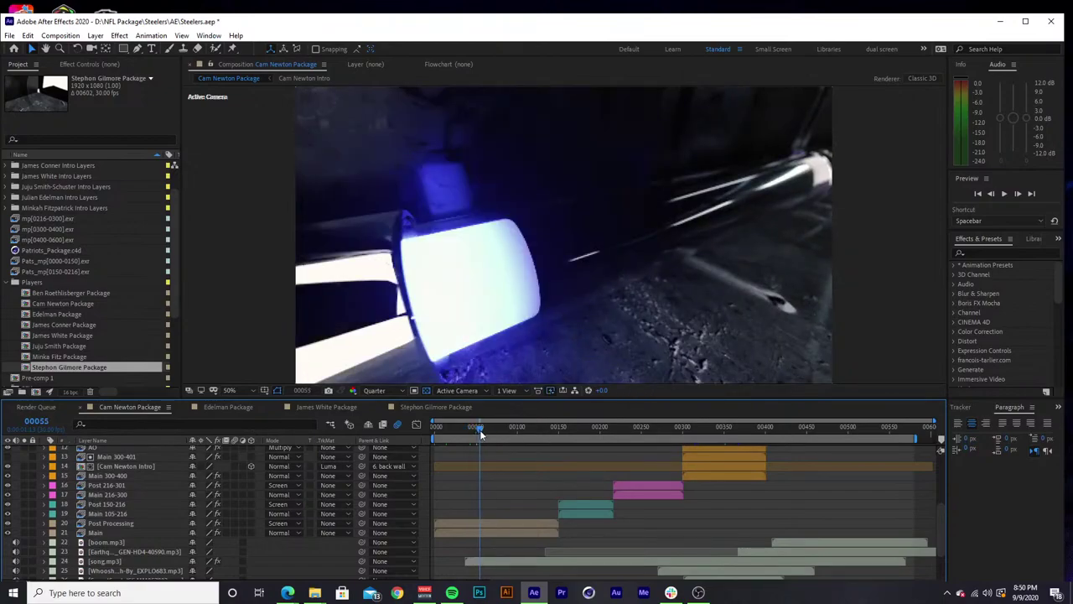
# Toggle solo on the Main layer several times to compare the Main pass alone with the full composite at frame 56.
pyautogui.click(102, 533)
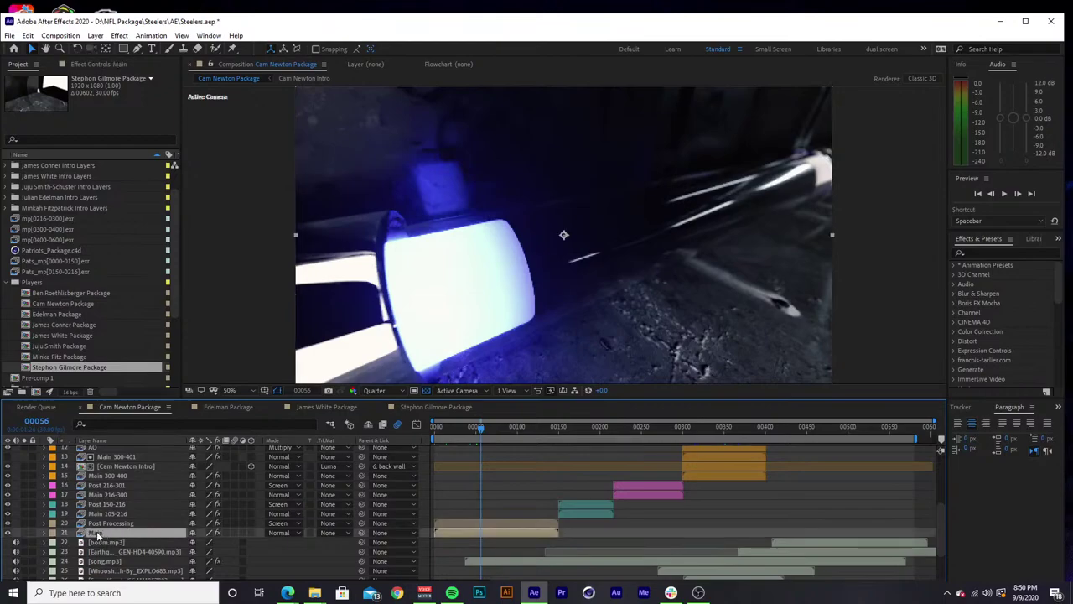
pyautogui.click(24, 533)
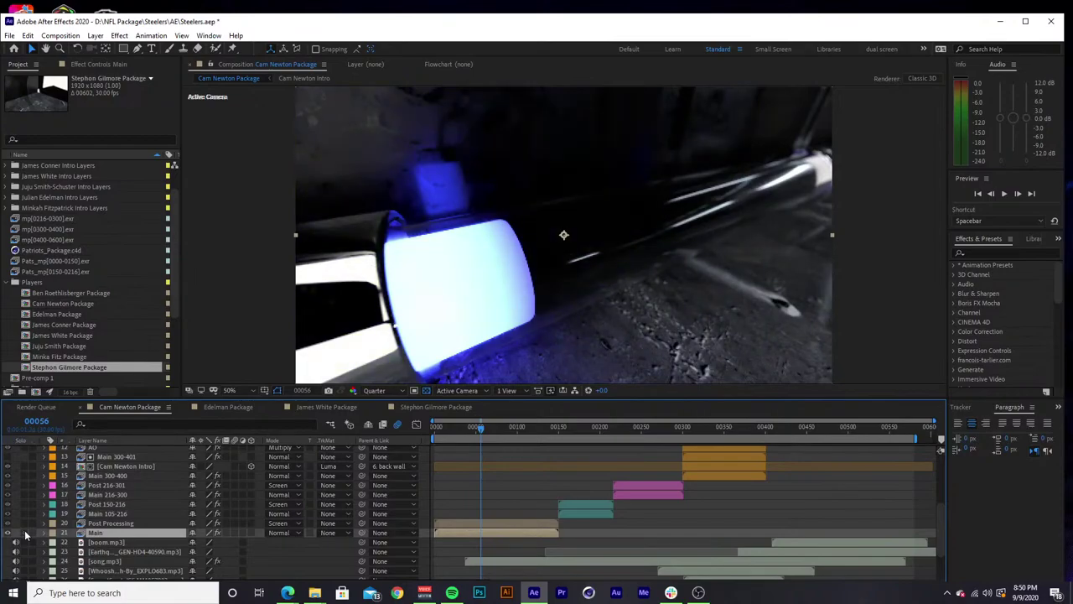
pyautogui.click(24, 533)
pyautogui.click(25, 534)
pyautogui.click(24, 534)
pyautogui.click(25, 534)
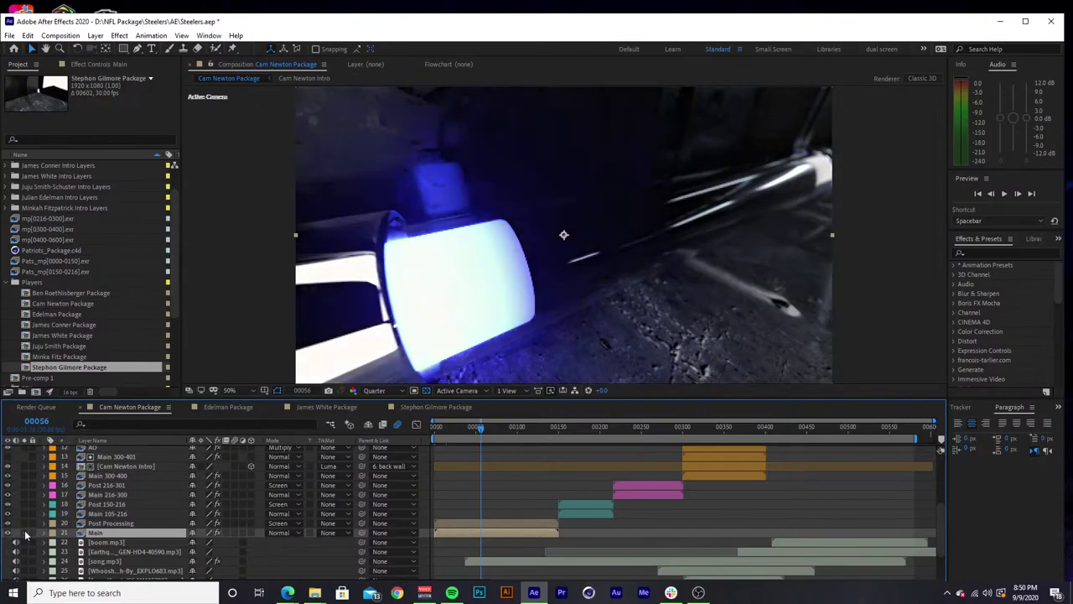
pyautogui.click(24, 534)
pyautogui.click(24, 534)
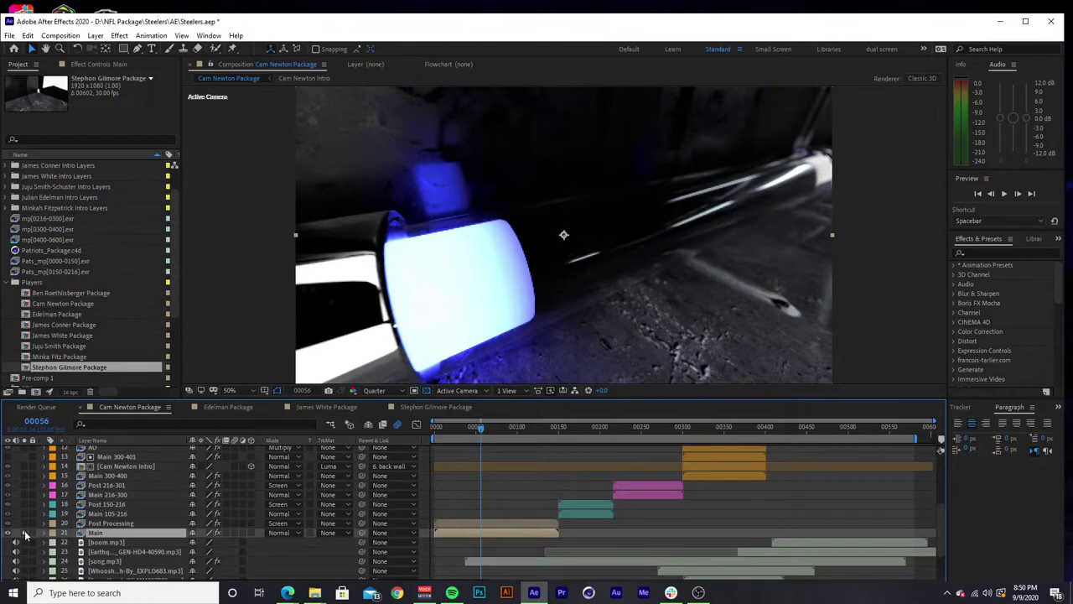
# Inspect the EXtractoR channel assignments of the Main and Post Processing layers, and of Post 150-216 at frame 156.
pyautogui.click(106, 64)
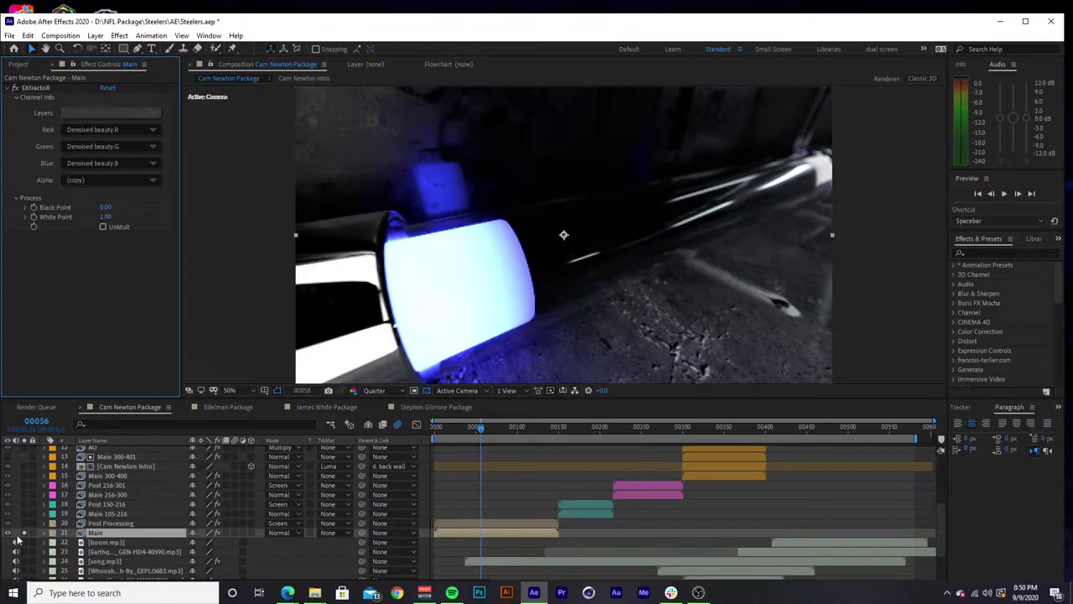
pyautogui.click(106, 523)
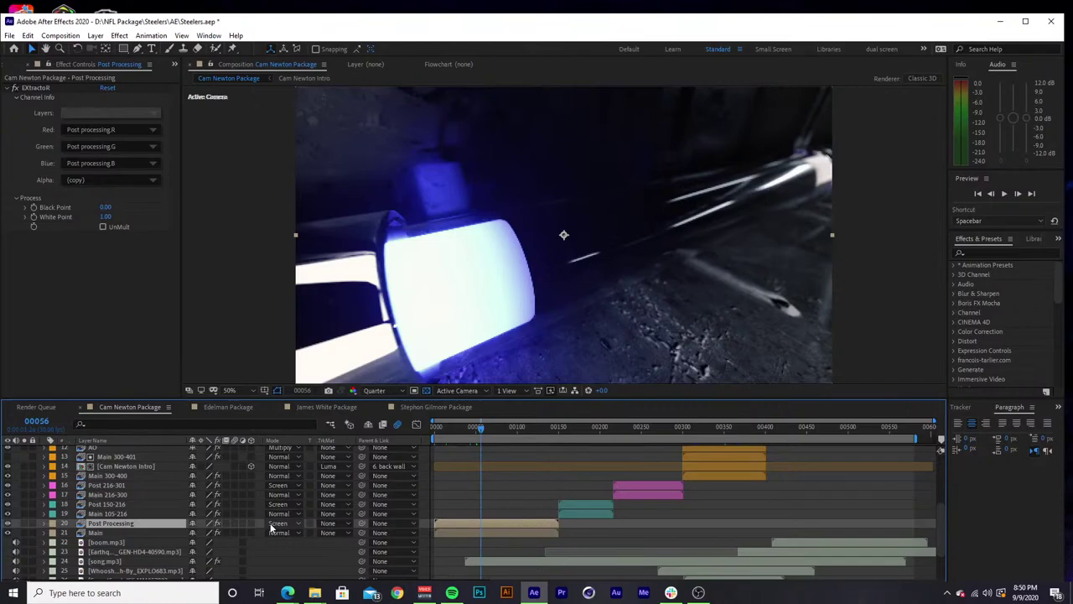
pyautogui.click(560, 428)
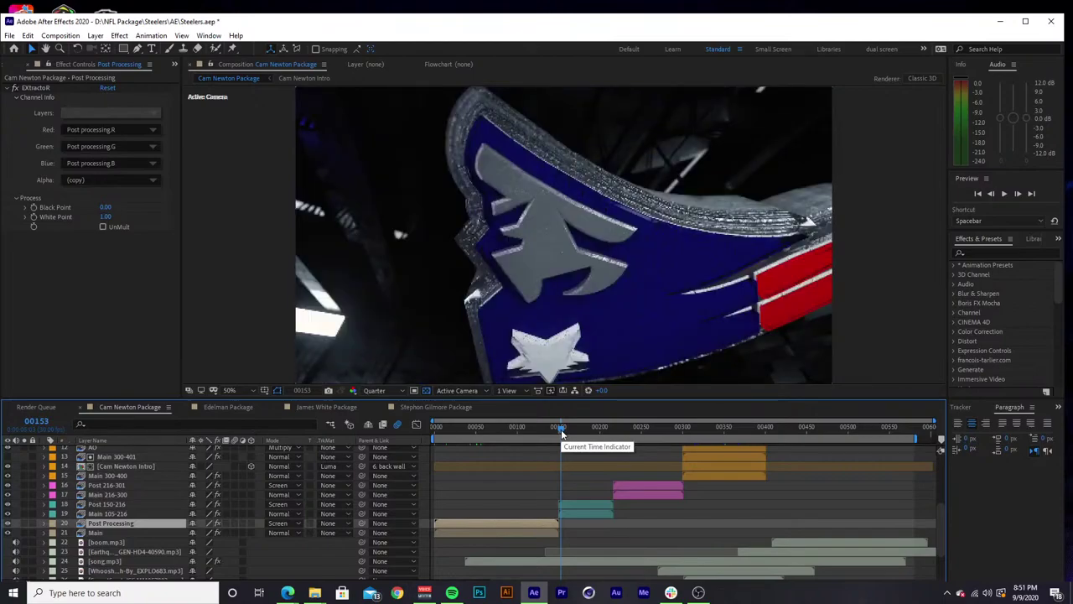
pyautogui.moveTo(561, 430); pyautogui.dragTo(566, 432)
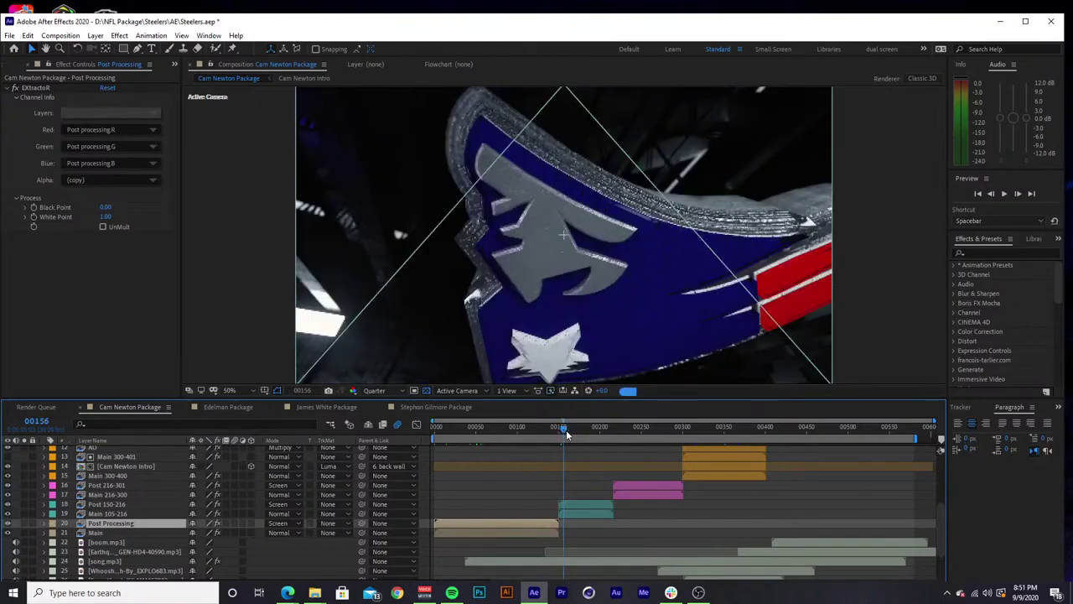
pyautogui.click(99, 502)
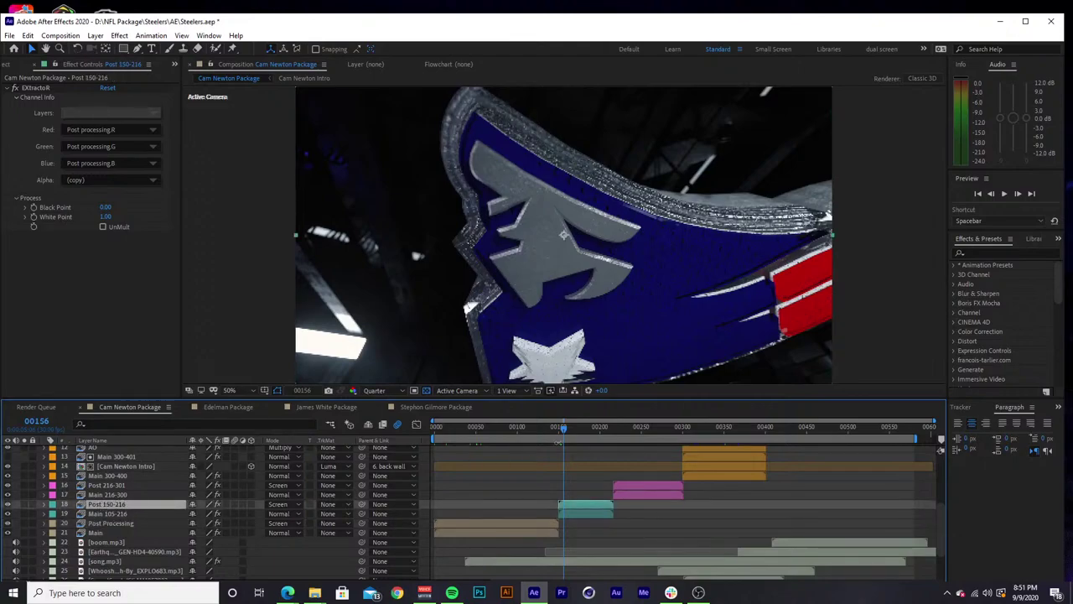
# Move the current time to frame 301 and look over the layers stacked for the 300-400 shot.
pyautogui.moveTo(611, 429); pyautogui.dragTo(625, 429)
pyautogui.click(681, 431)
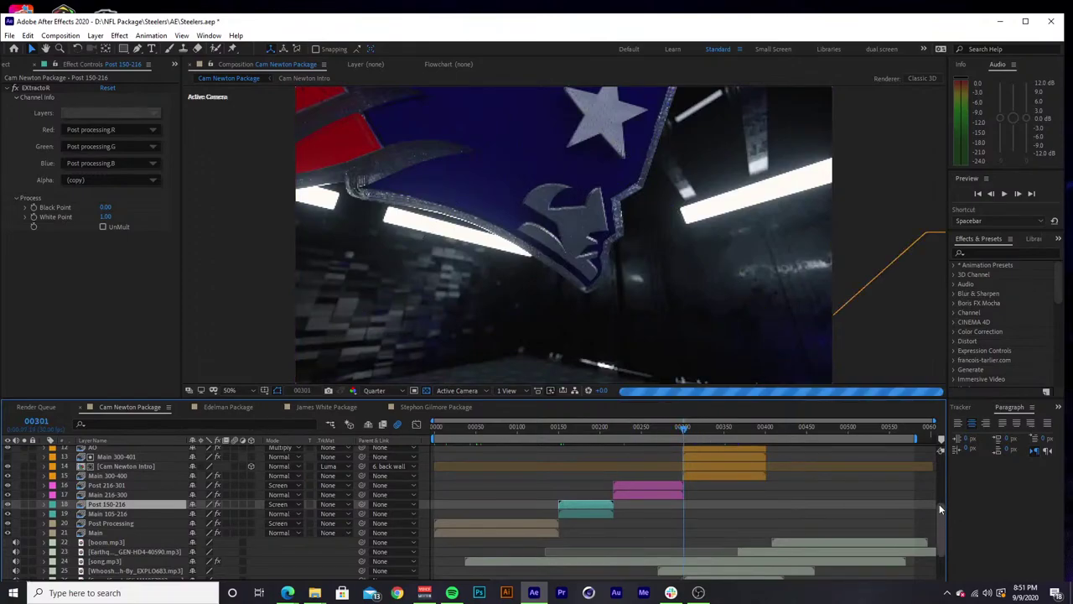
pyautogui.scroll(4, 938, 503)
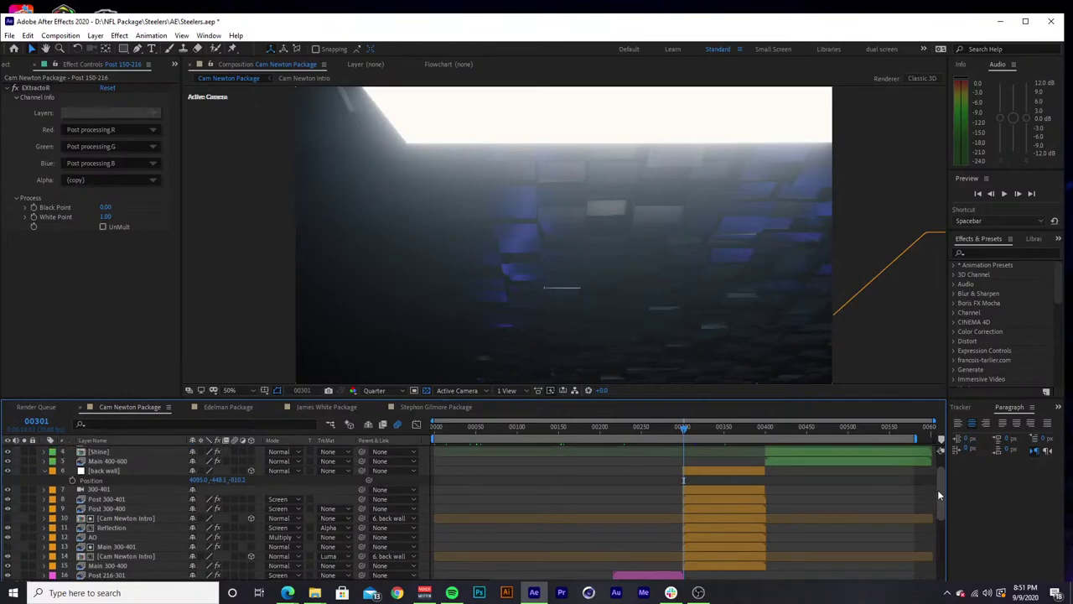
pyautogui.scroll(2, 939, 485)
pyautogui.scroll(-4, 939, 494)
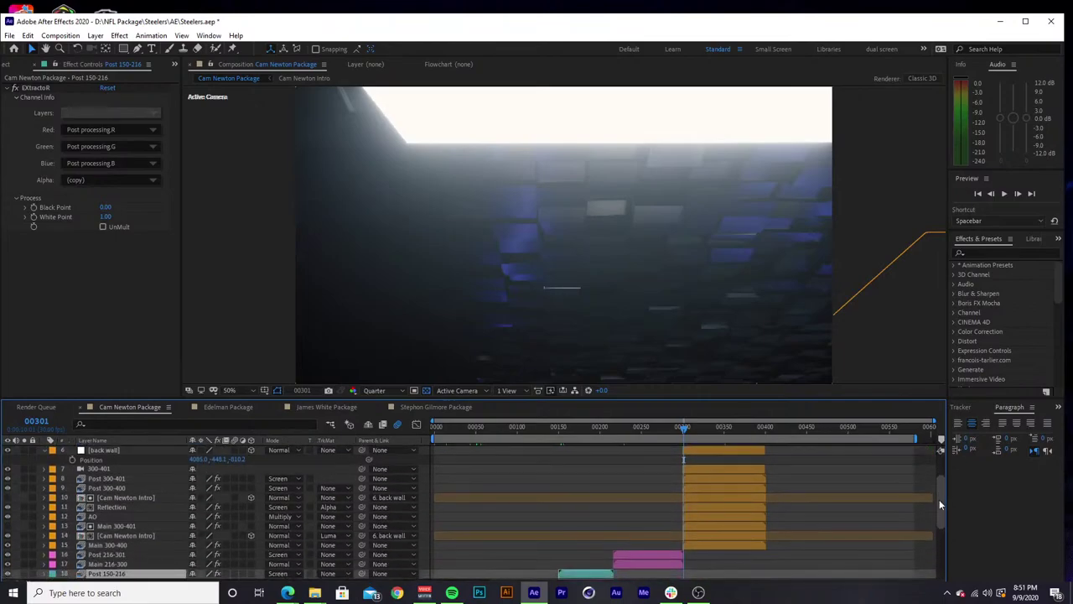
pyautogui.scroll(-2, 939, 501)
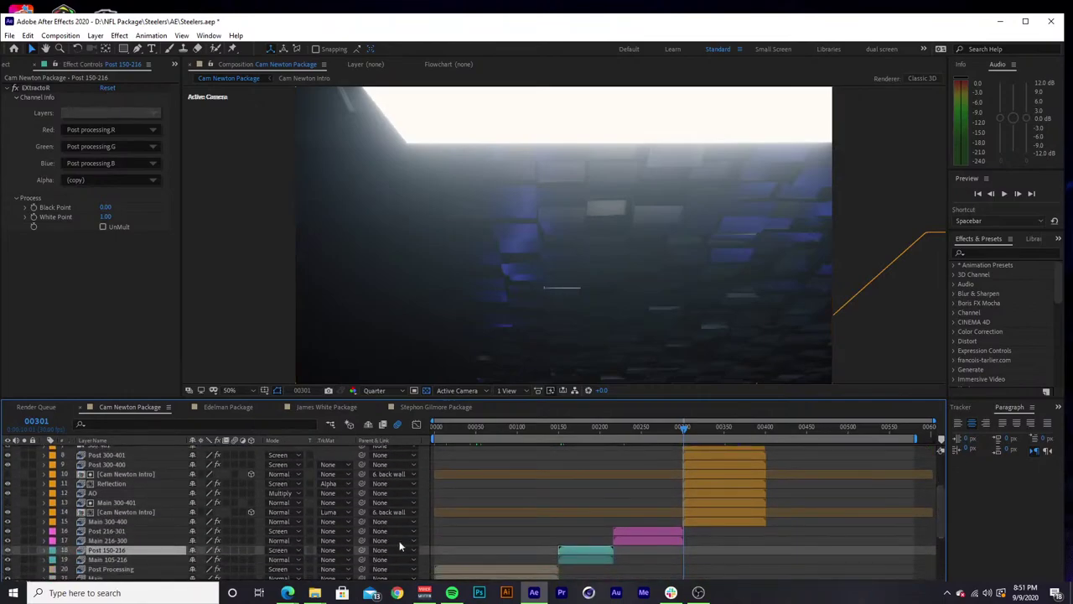
# Toggle the solo and visibility of the Main 300-400 layer to compare its raw pass with the full composite at frame 301.
pyautogui.click(99, 522)
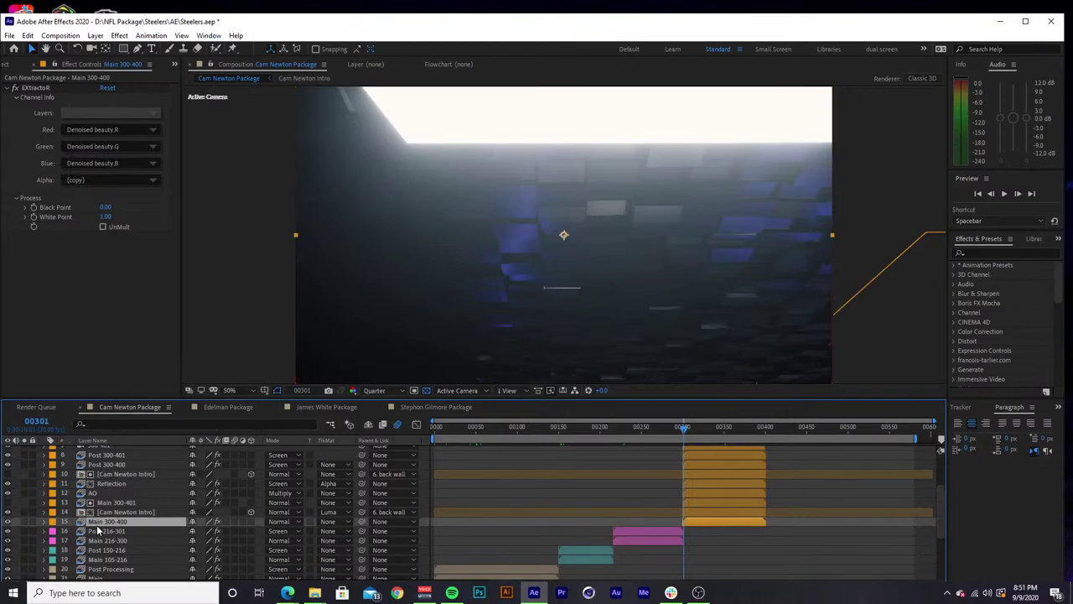
pyautogui.click(24, 521)
pyautogui.click(24, 522)
pyautogui.click(24, 522)
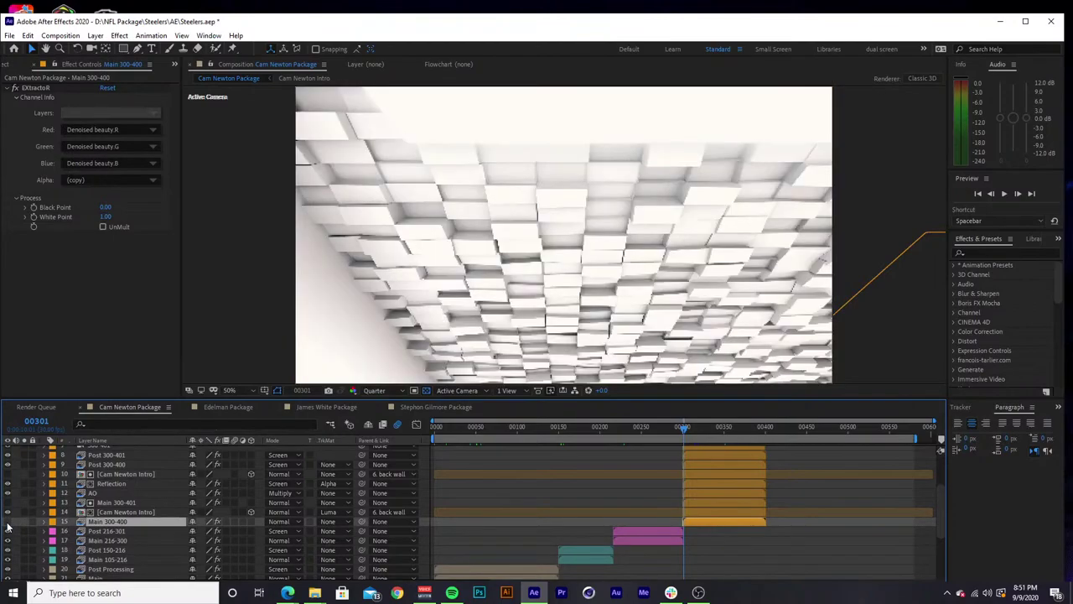
pyautogui.click(24, 521)
pyautogui.click(26, 522)
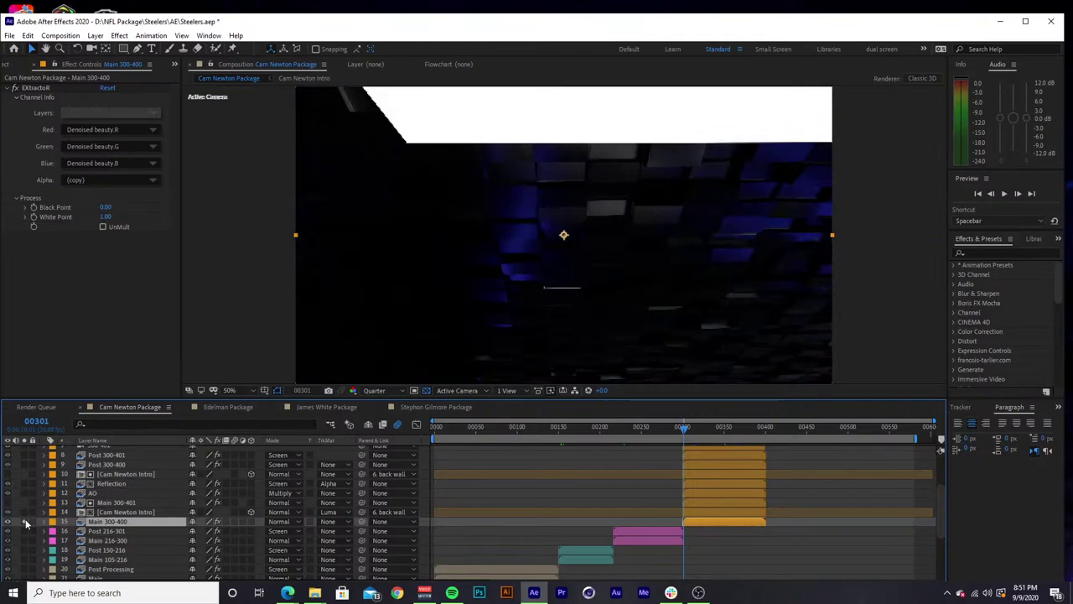
pyautogui.click(26, 522)
pyautogui.click(25, 522)
pyautogui.click(26, 522)
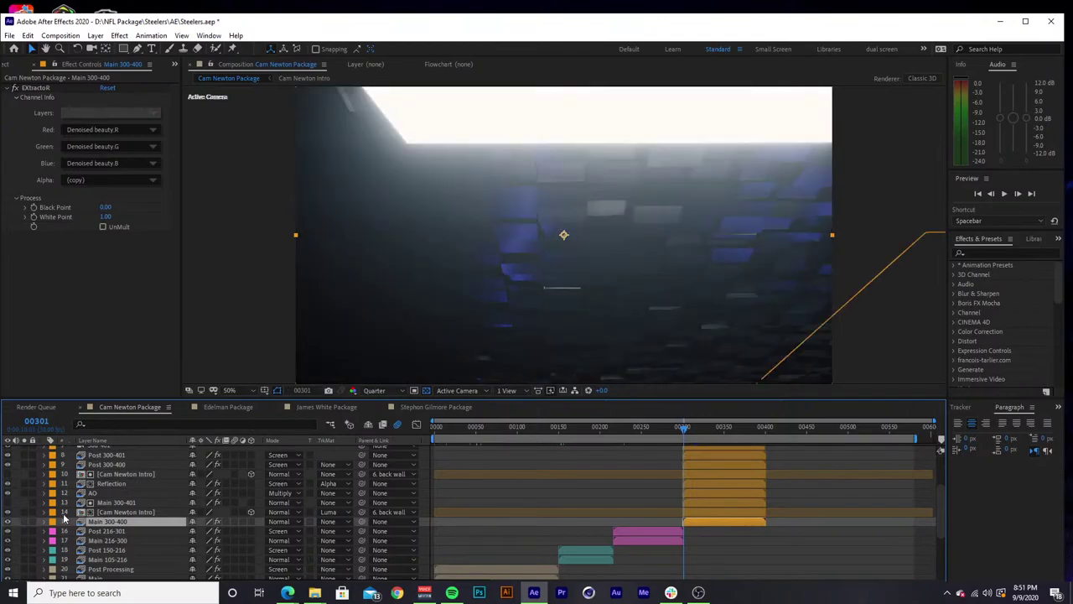
# Open the Cam Newton Intro precomp to view the player cutout and name graphics, and return to Cam Newton Package.
pyautogui.doubleClick(78, 512)
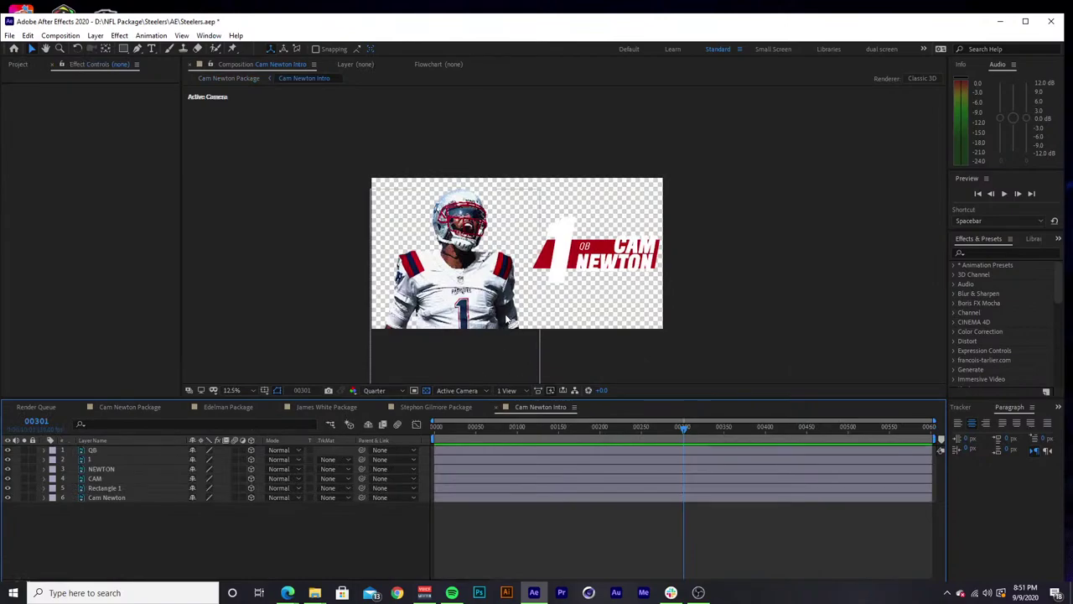
pyautogui.press('.')
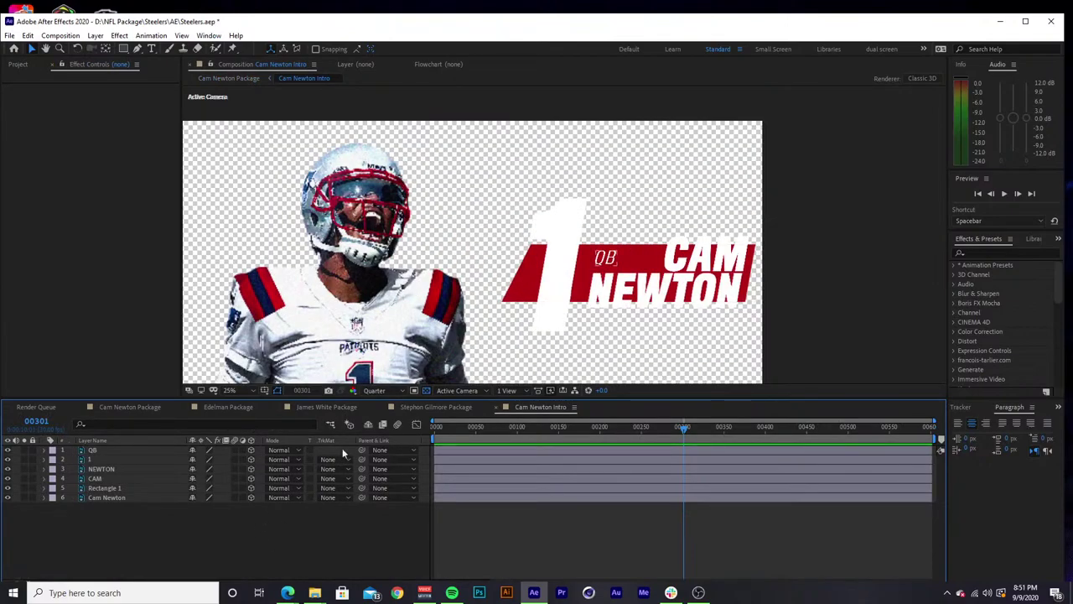
pyautogui.click(135, 413)
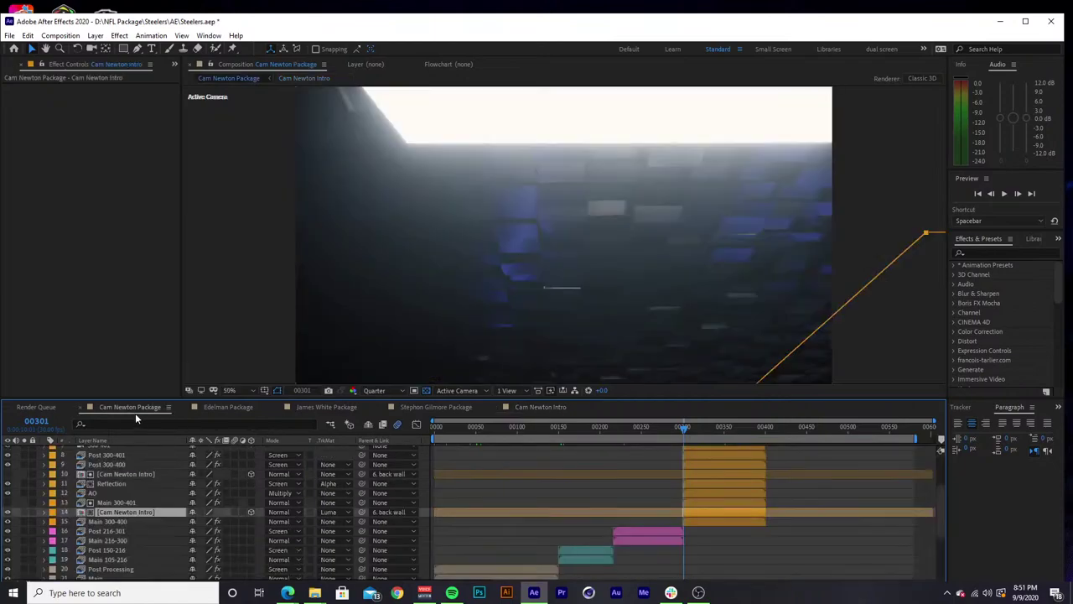
# Show and solo the Main 300-401 layer to view its wall matte, and toggle its Cryptomatte effect off and on.
pyautogui.click(121, 502)
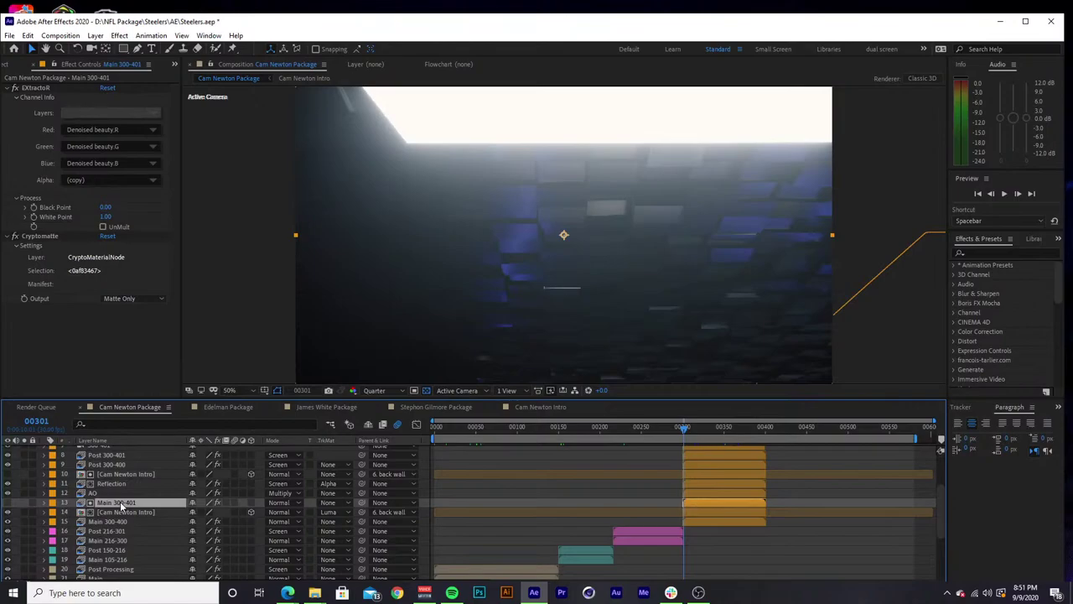
pyautogui.click(7, 503)
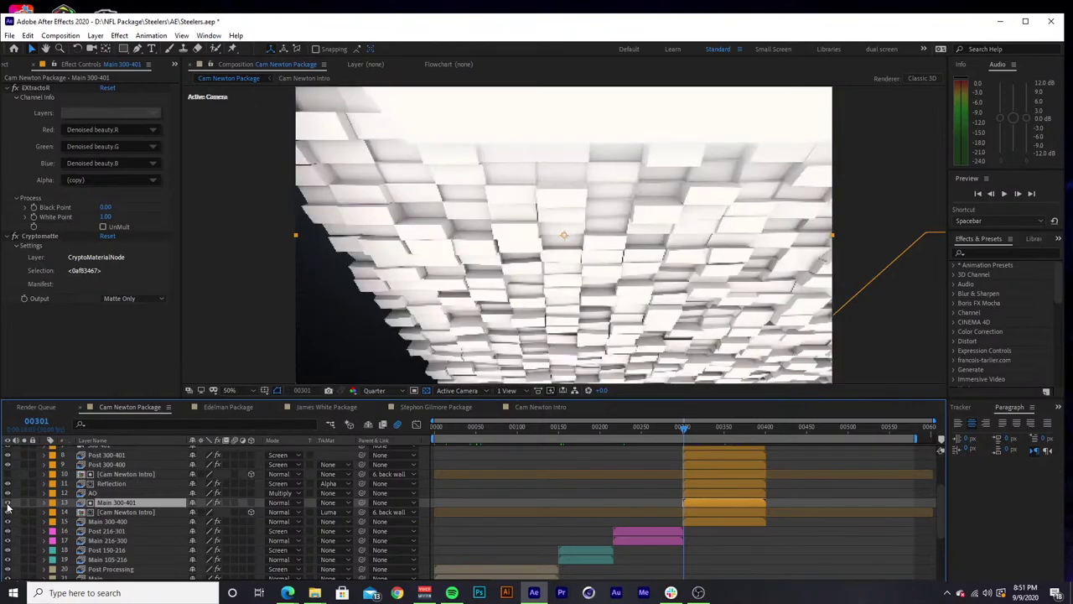
pyautogui.click(23, 502)
pyautogui.click(24, 502)
pyautogui.click(24, 503)
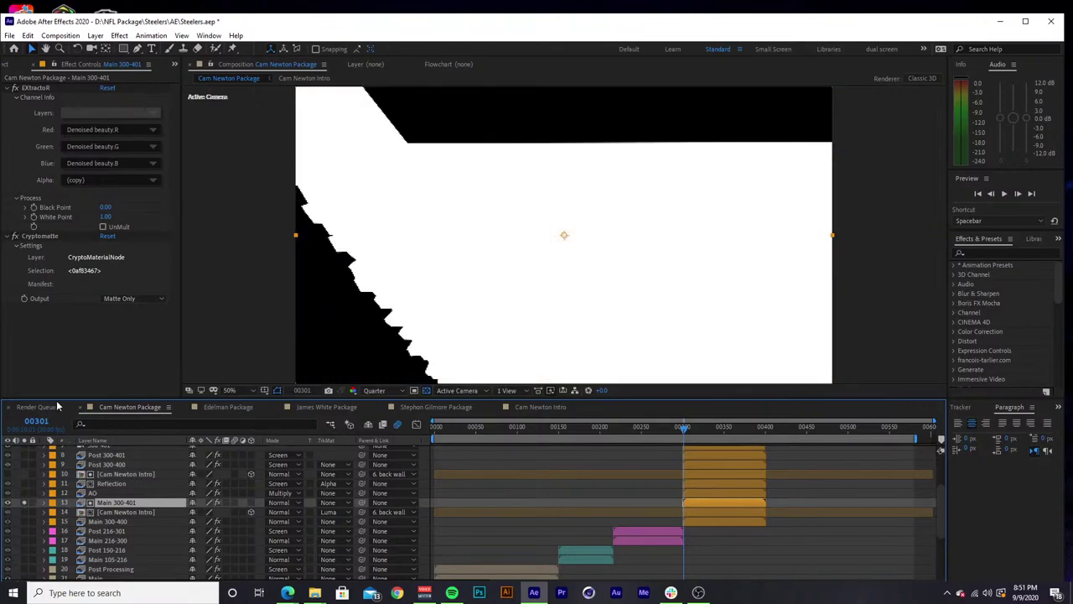
pyautogui.click(15, 236)
pyautogui.click(15, 237)
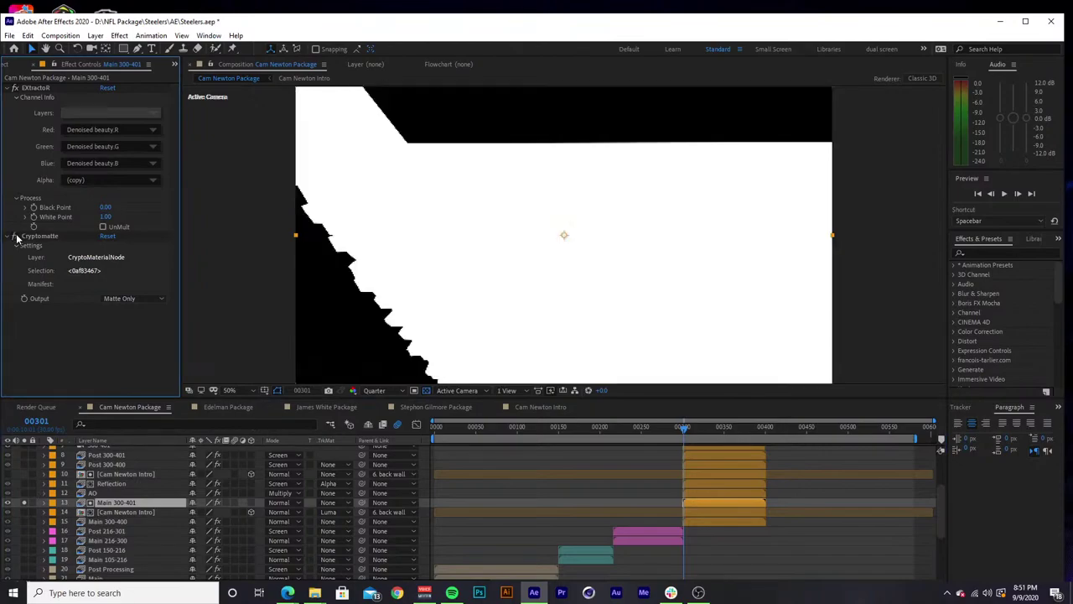
# Switch the Cryptomatte output to Colors, pick the side wall and the brick wall in turn, and restore the Matte Only output.
pyautogui.click(117, 299)
pyautogui.click(120, 311)
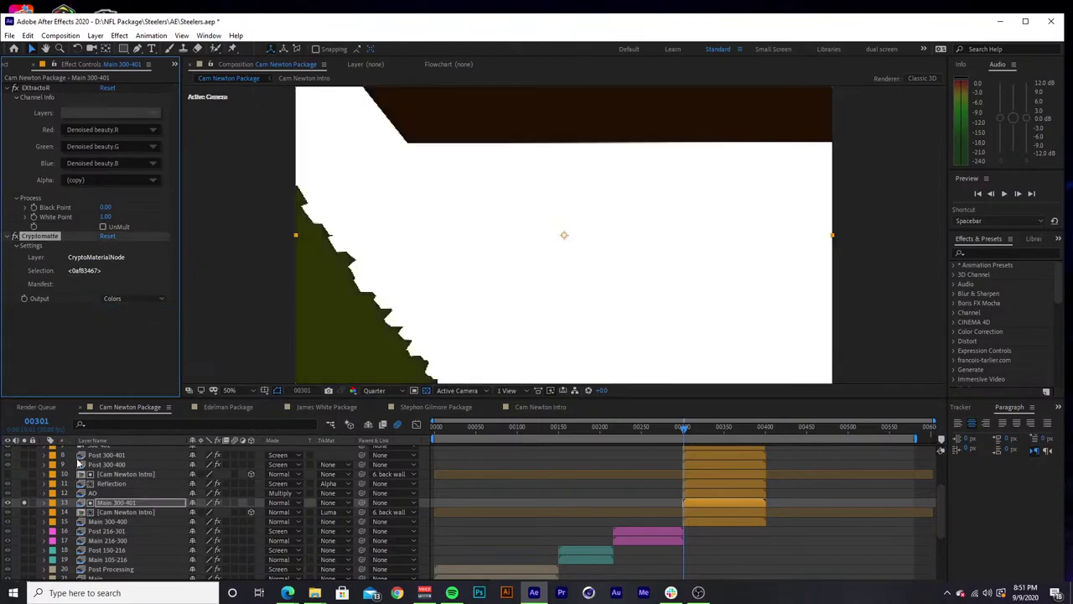
pyautogui.click(354, 327)
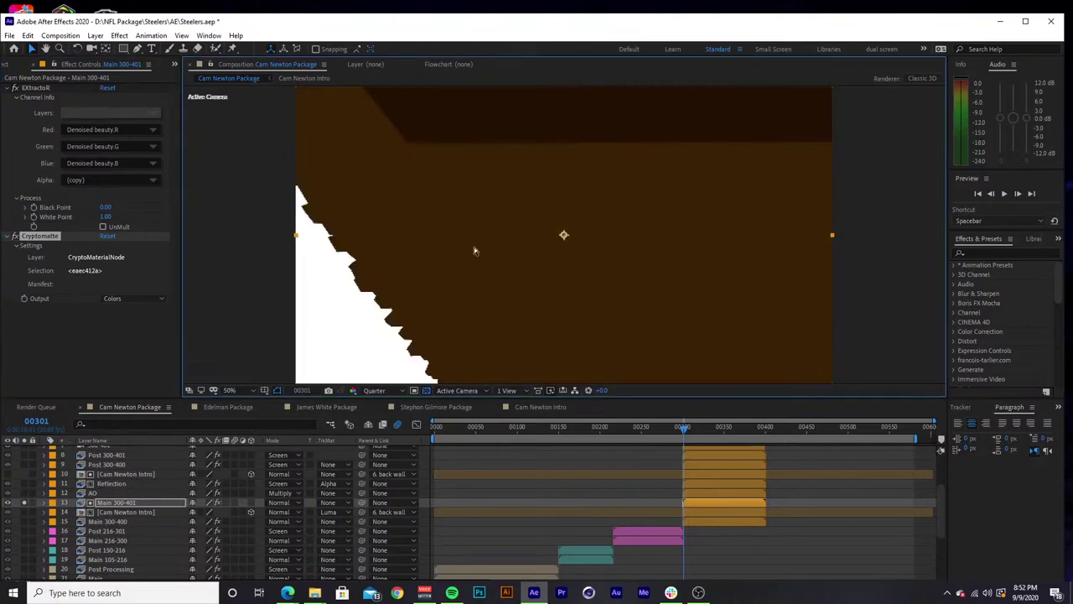
pyautogui.click(476, 246)
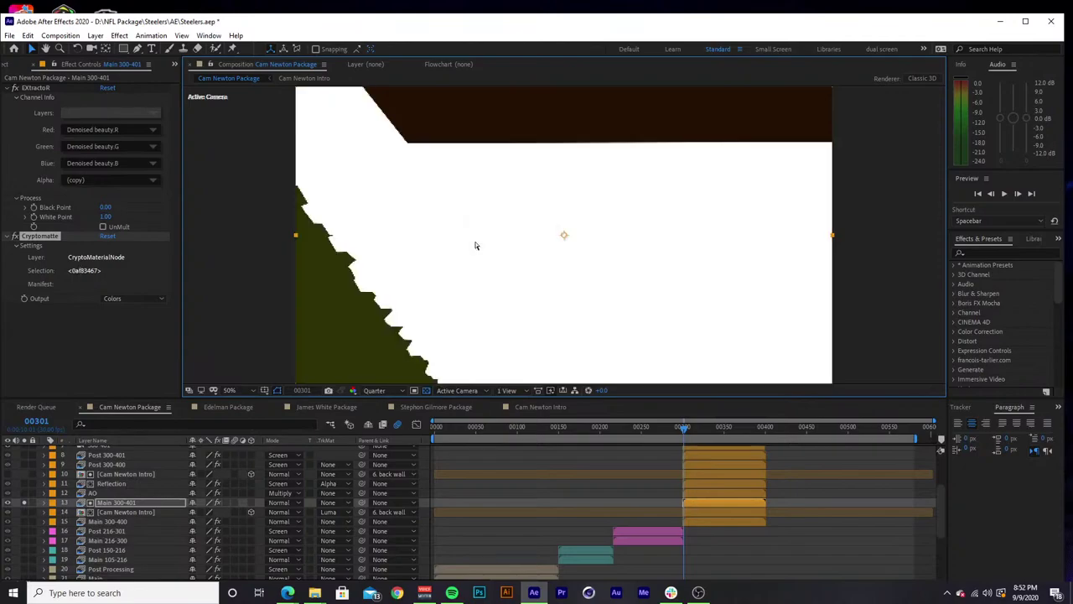
pyautogui.click(137, 298)
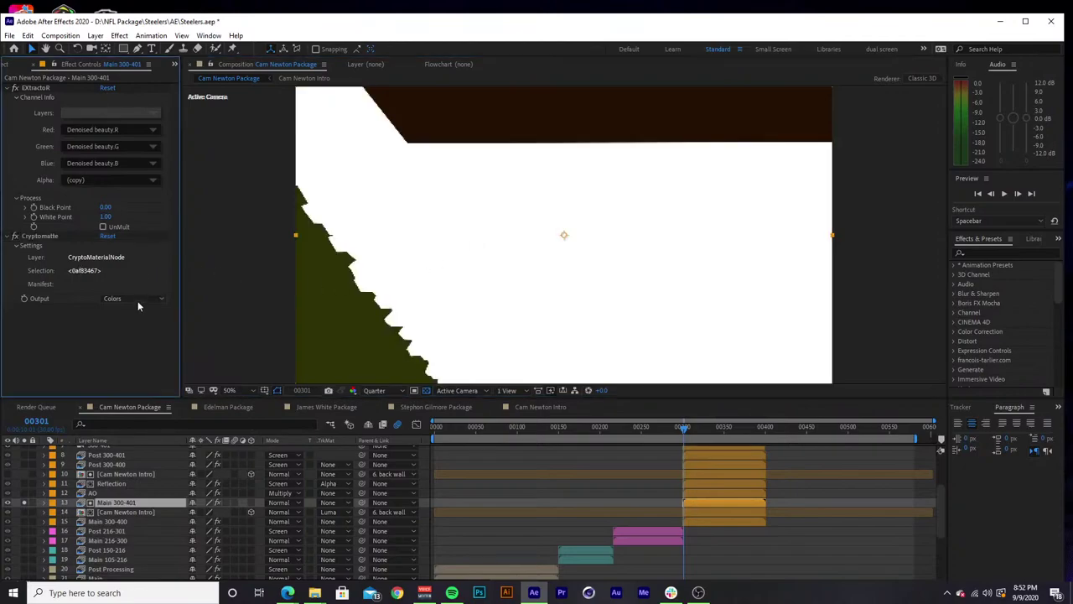
pyautogui.click(137, 346)
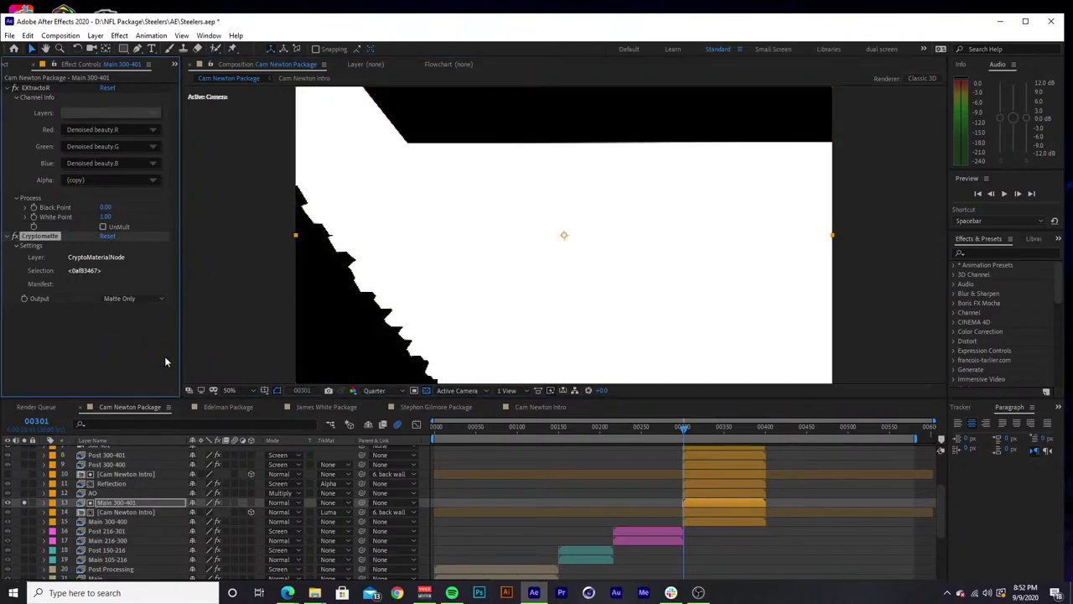
# Unsolo and hide Main 300-401, and view the track matte options of the Cam Newton Intro layer directly below it.
pyautogui.click(23, 504)
pyautogui.click(23, 504)
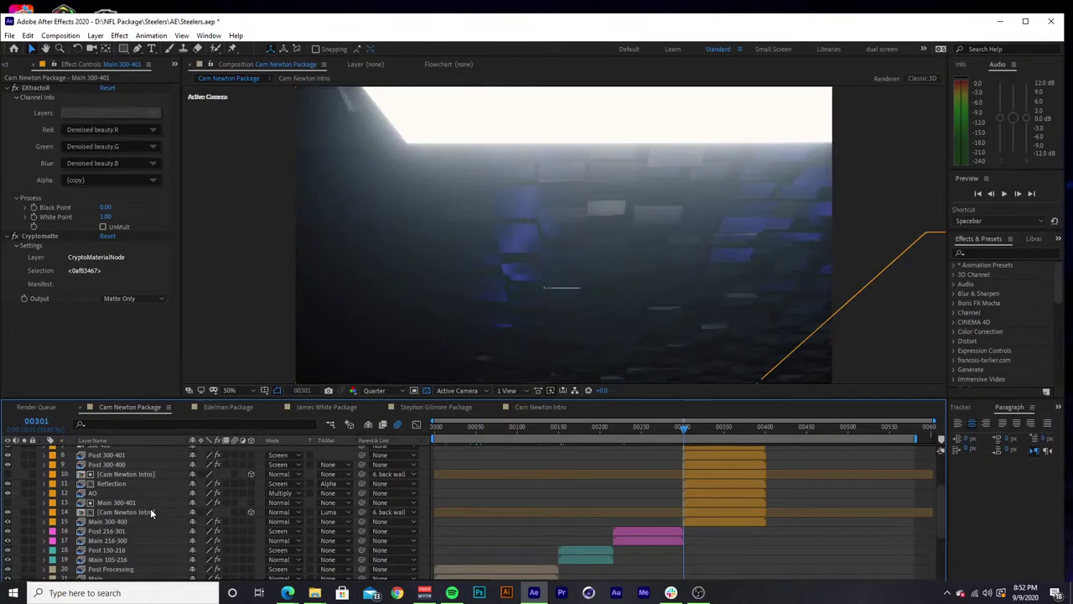
pyautogui.click(151, 509)
pyautogui.click(339, 514)
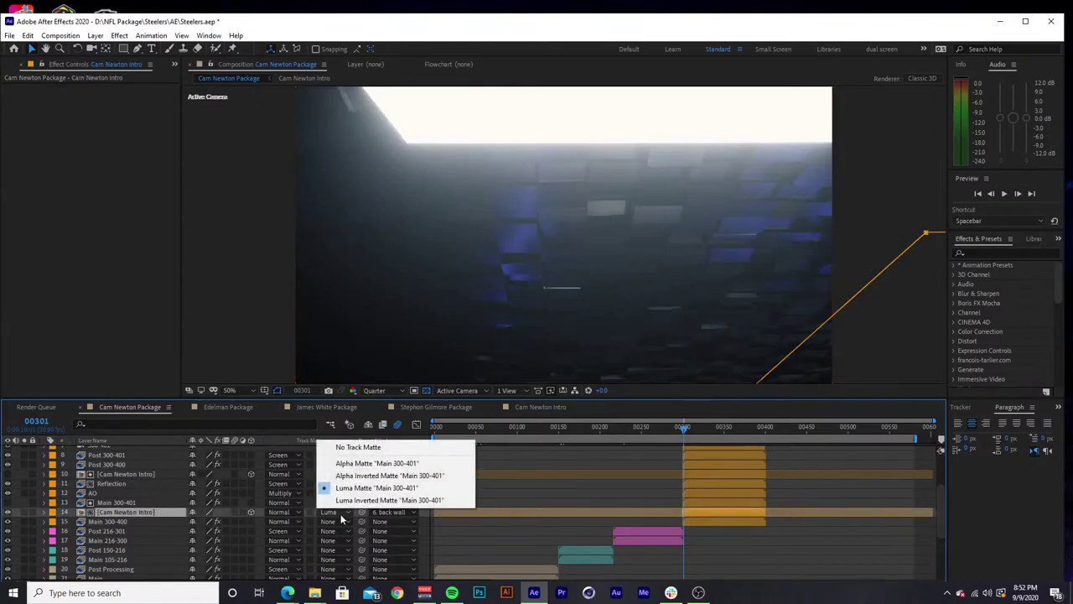
pyautogui.click(913, 233)
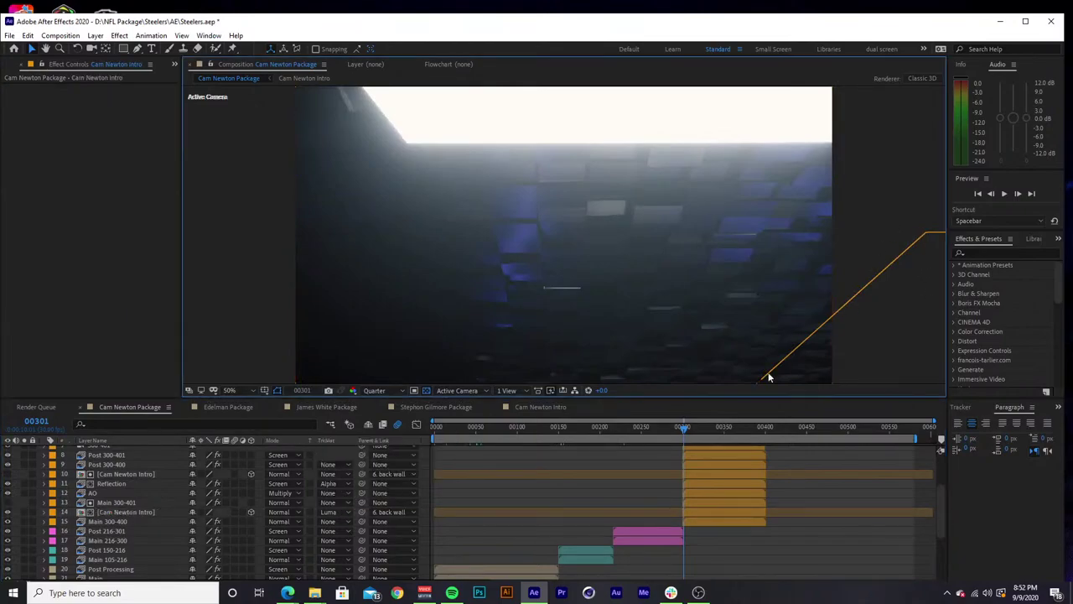
# Move the current time to frame 327 and briefly show the Main 300-401 matte layer over the composite.
pyautogui.click(706, 427)
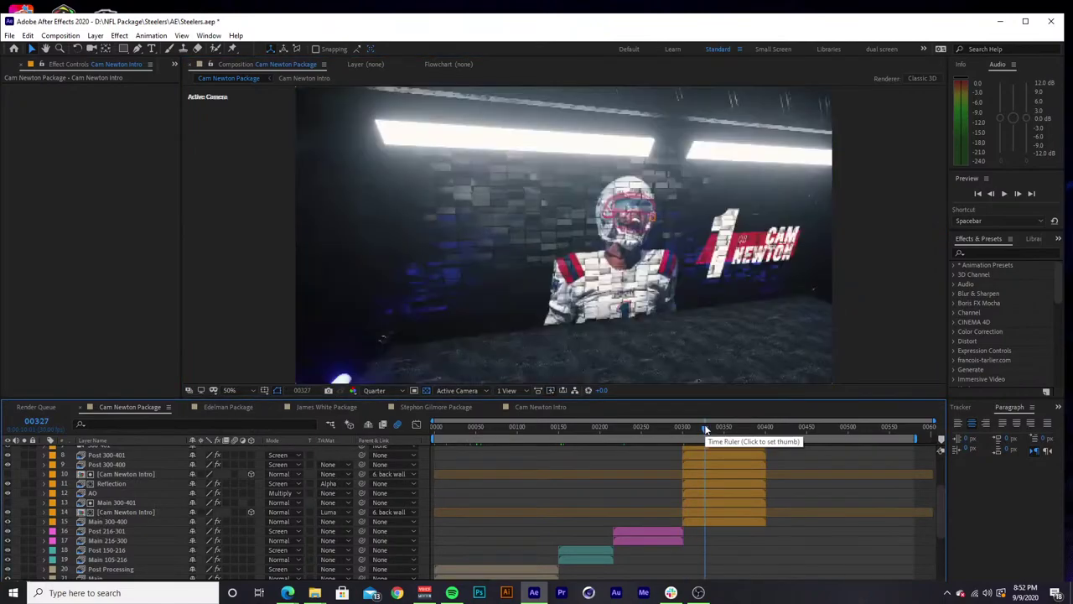
pyautogui.click(599, 318)
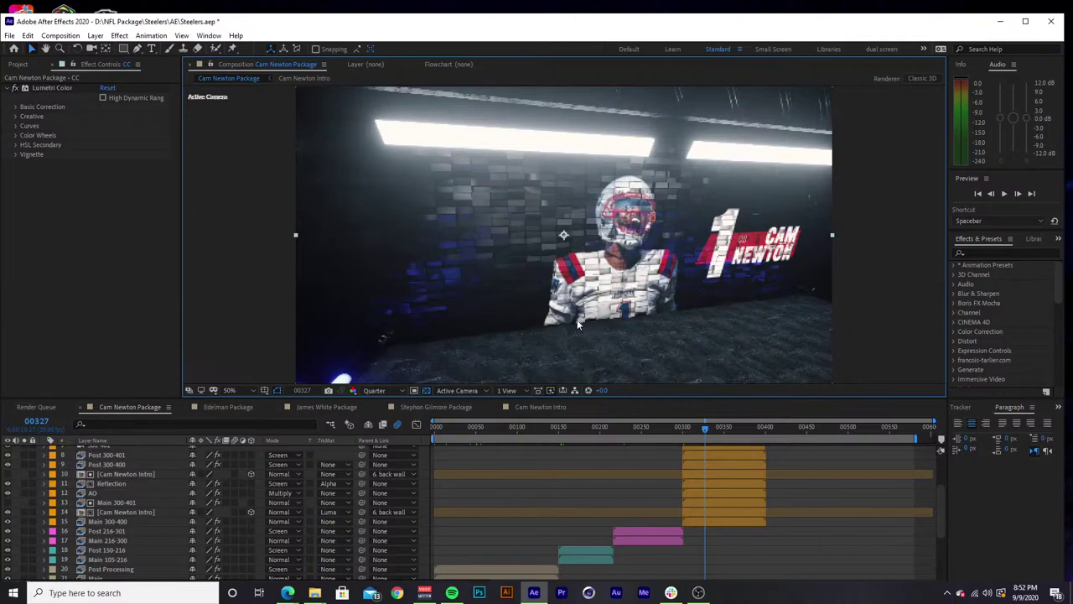
pyautogui.click(24, 502)
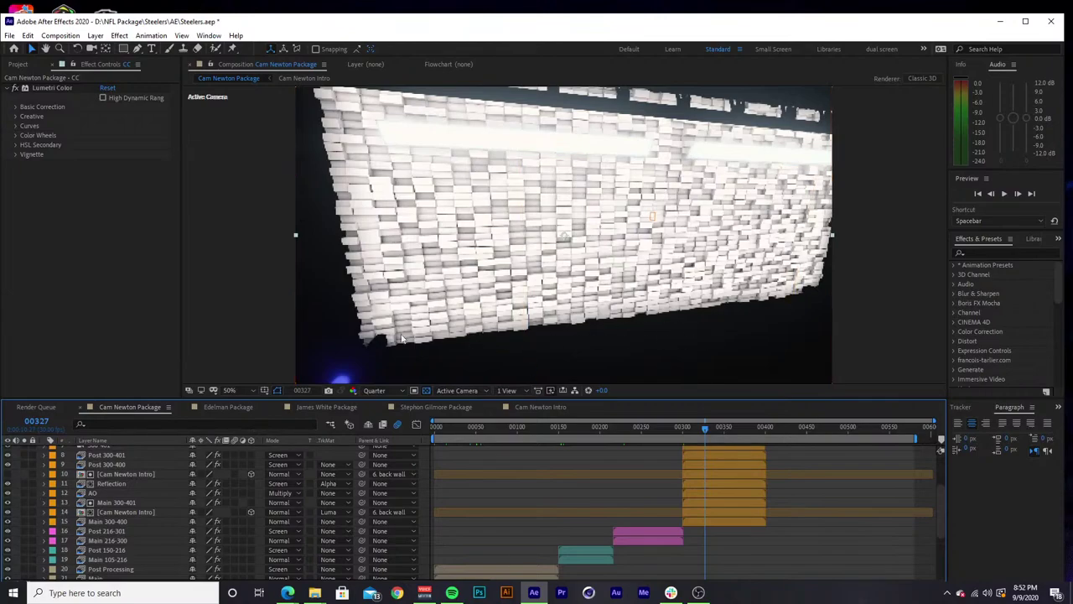
pyautogui.click(9, 505)
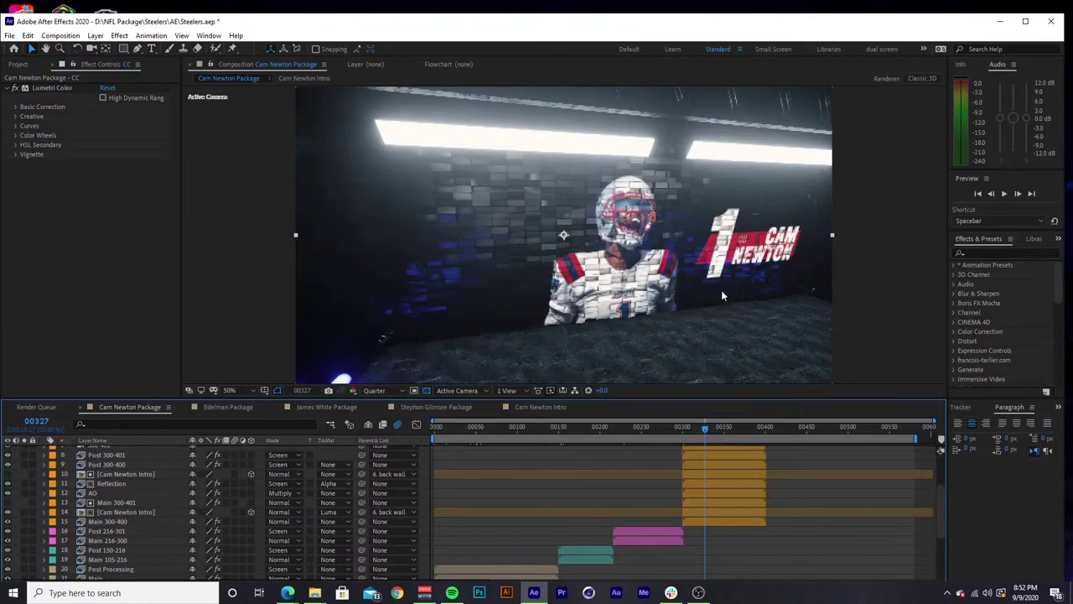
# Toggle the AO layer's visibility several times to compare the player graphic with and without the ambient occlusion pass.
pyautogui.click(94, 492)
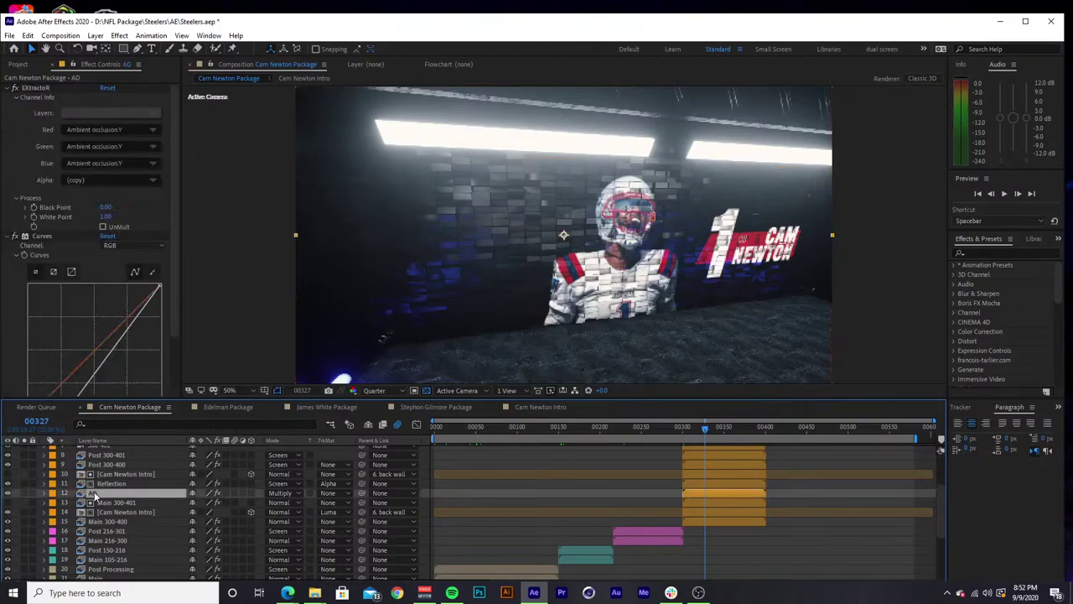
pyautogui.click(7, 495)
pyautogui.click(6, 495)
pyautogui.click(6, 495)
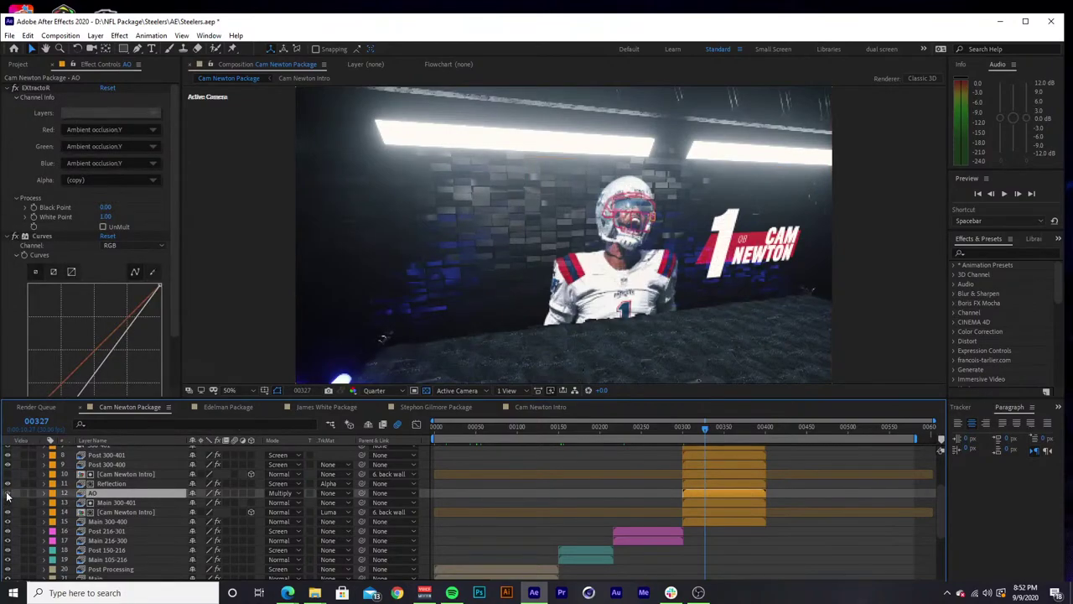
pyautogui.click(7, 495)
pyautogui.click(7, 495)
pyautogui.click(7, 495)
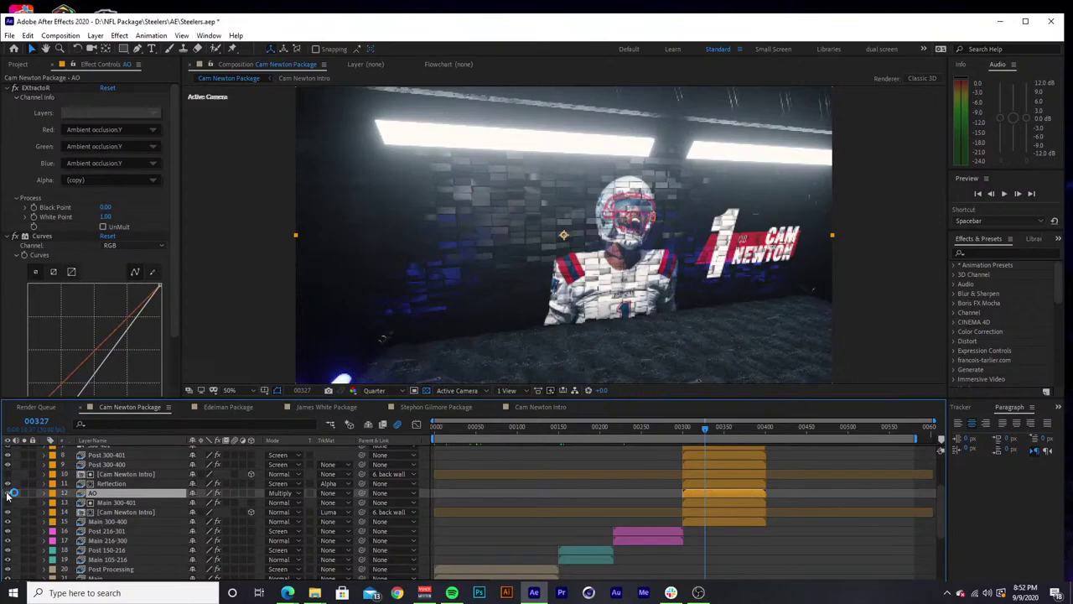
# Compare the shot again with the AO layer hidden and shown, and view its Curves effect.
pyautogui.click(6, 495)
pyautogui.click(7, 495)
pyautogui.click(7, 495)
pyautogui.click(6, 494)
pyautogui.click(7, 495)
pyautogui.click(6, 495)
pyautogui.click(7, 495)
pyautogui.click(6, 495)
pyautogui.click(7, 495)
pyautogui.click(7, 495)
pyautogui.moveTo(175, 308); pyautogui.dragTo(176, 378)
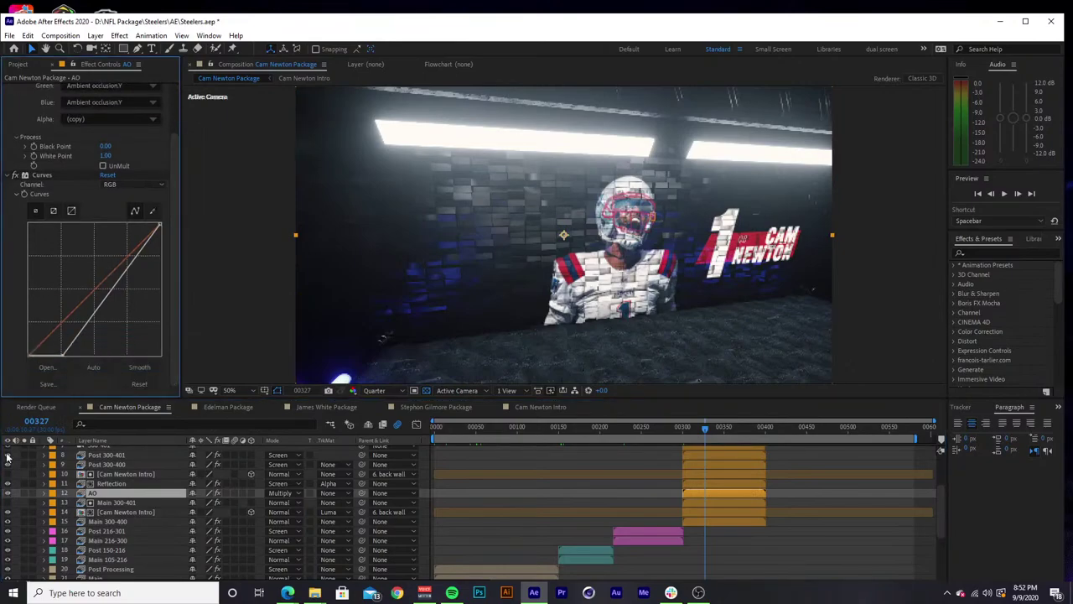
# Set the Reflection layer to No Track Matte to preview reflections across the whole shot, and undo the change.
pyautogui.click(109, 485)
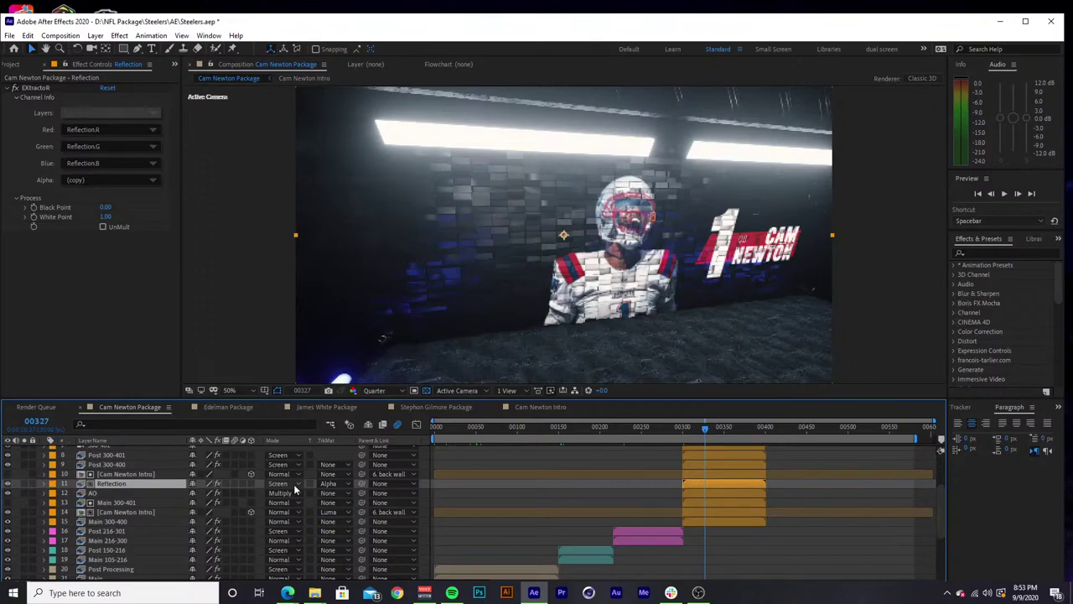
pyautogui.click(118, 475)
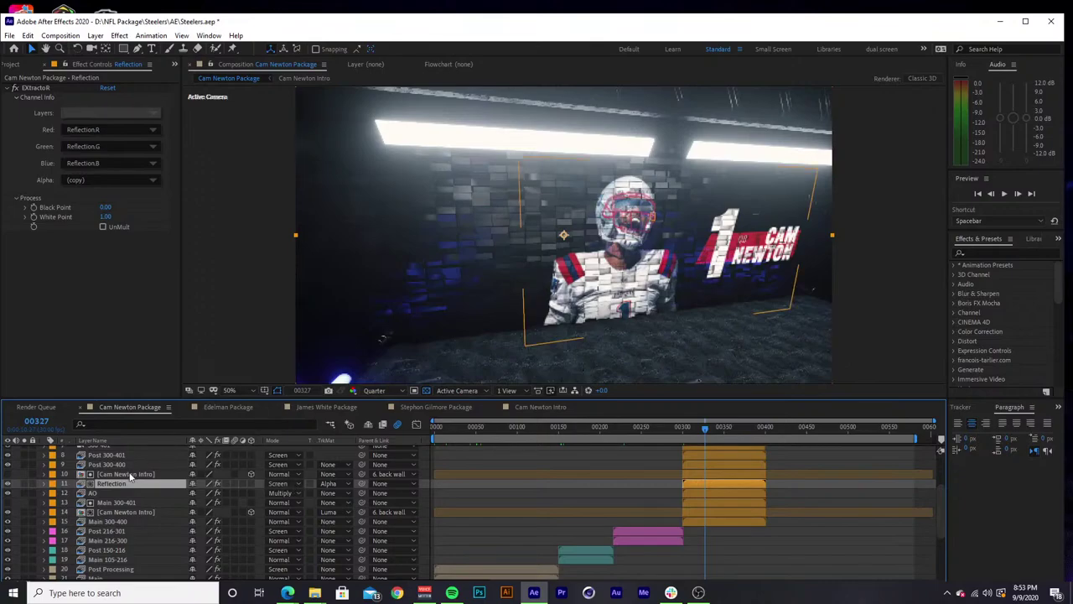
pyautogui.click(118, 483)
pyautogui.click(330, 483)
pyautogui.click(337, 497)
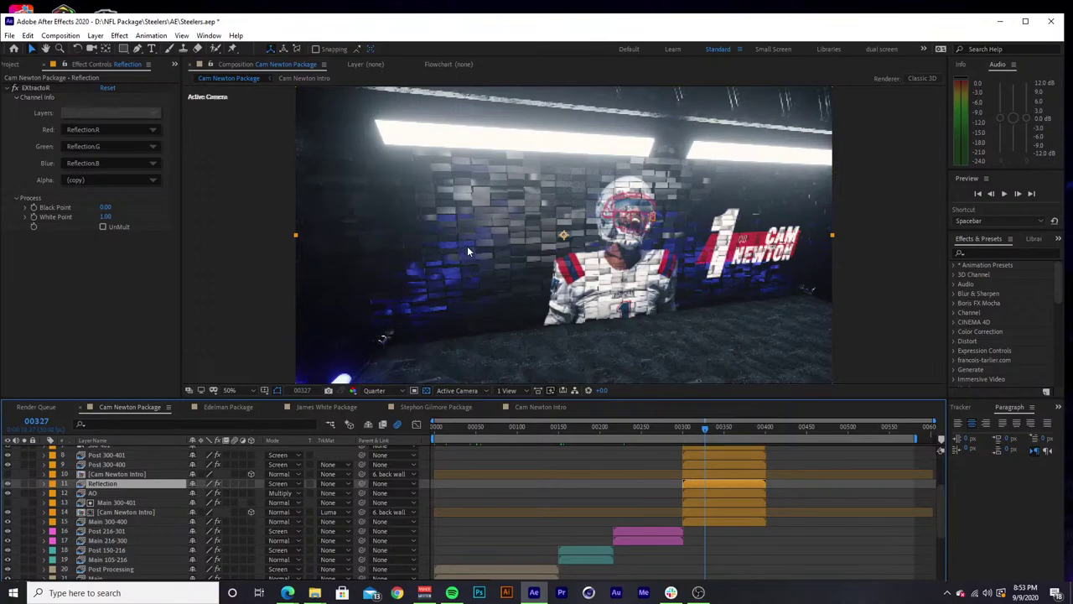
pyautogui.hotkey('ctrl', 'z')
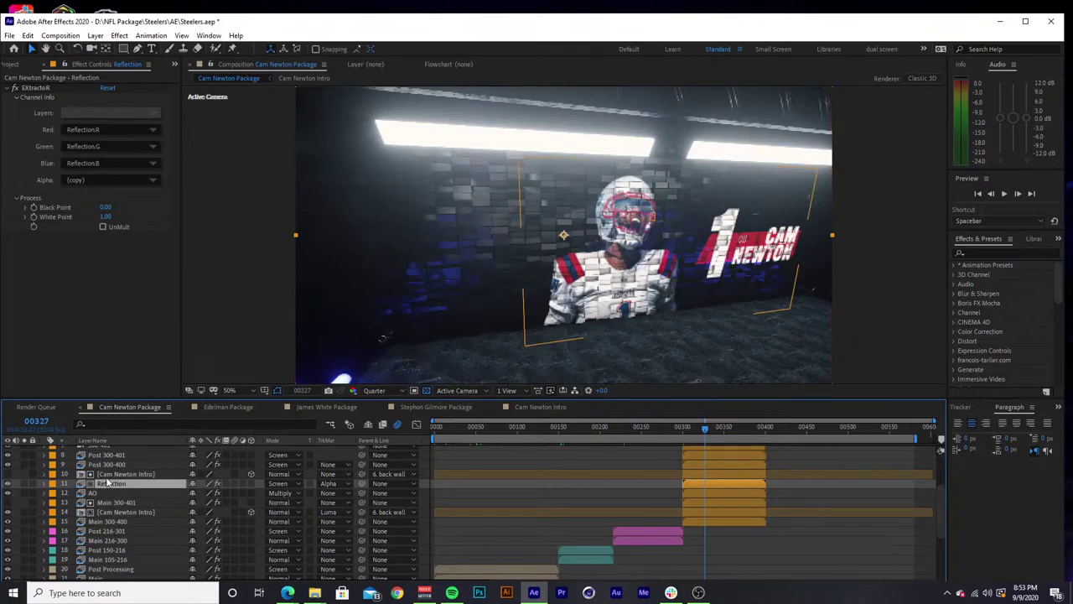
# View the Reflection layer's track matte options, solo the layer briefly, and select the Cam Newton Intro layer above it.
pyautogui.click(330, 484)
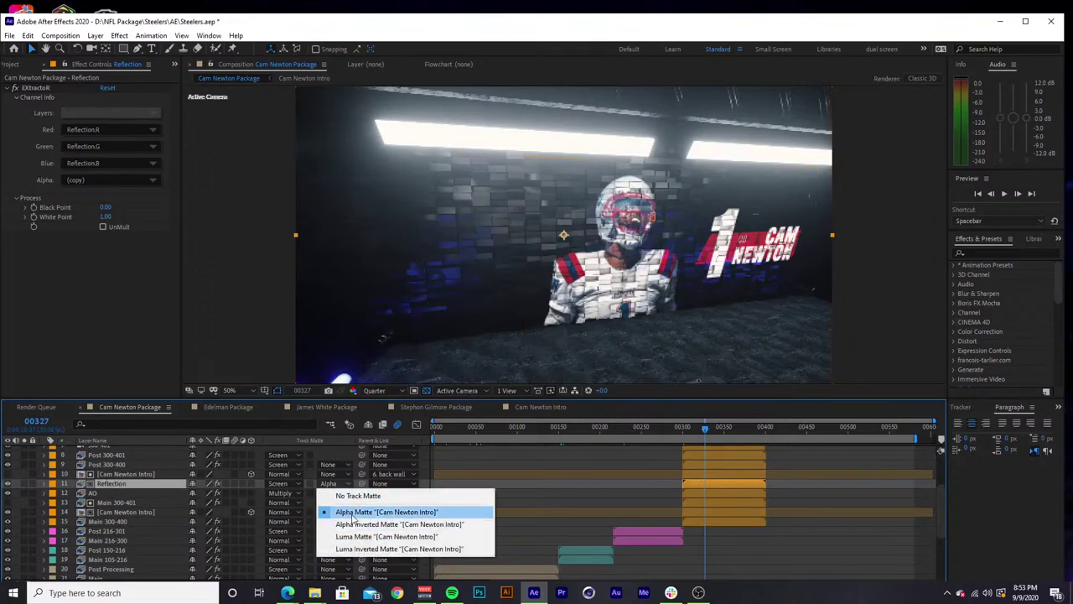
pyautogui.click(25, 486)
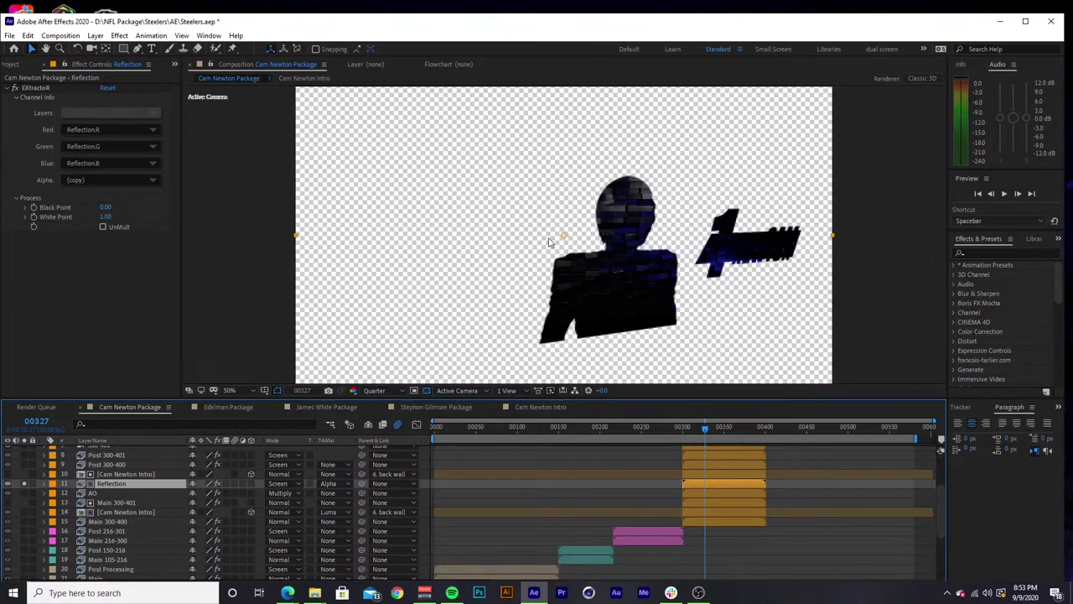
pyautogui.click(25, 484)
pyautogui.click(126, 475)
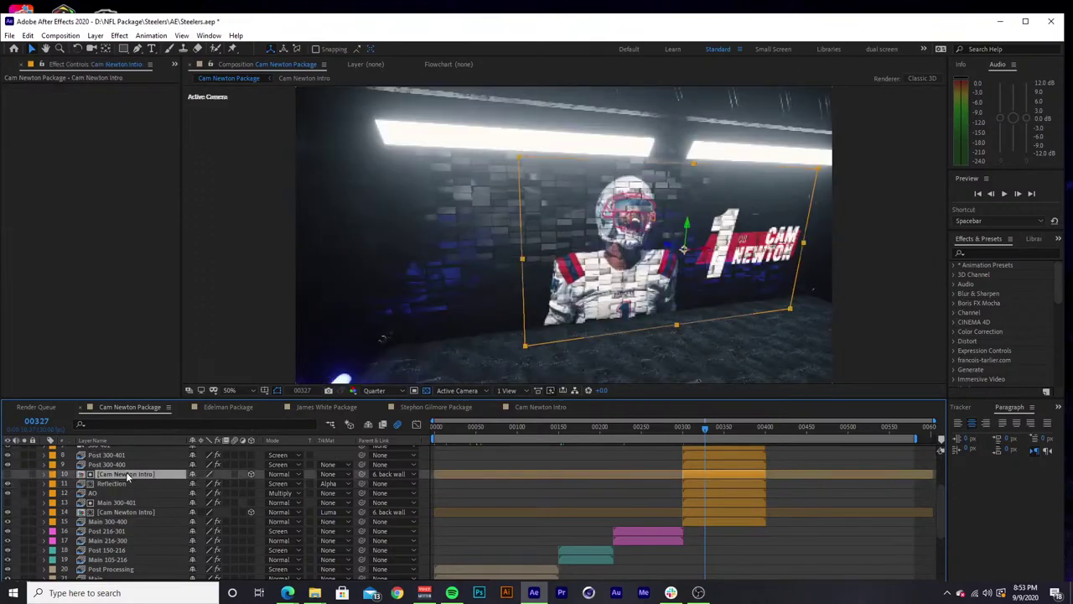
# Select the Patriots_Package.c4d file among the project items.
pyautogui.moveTo(942, 494); pyautogui.dragTo(943, 479)
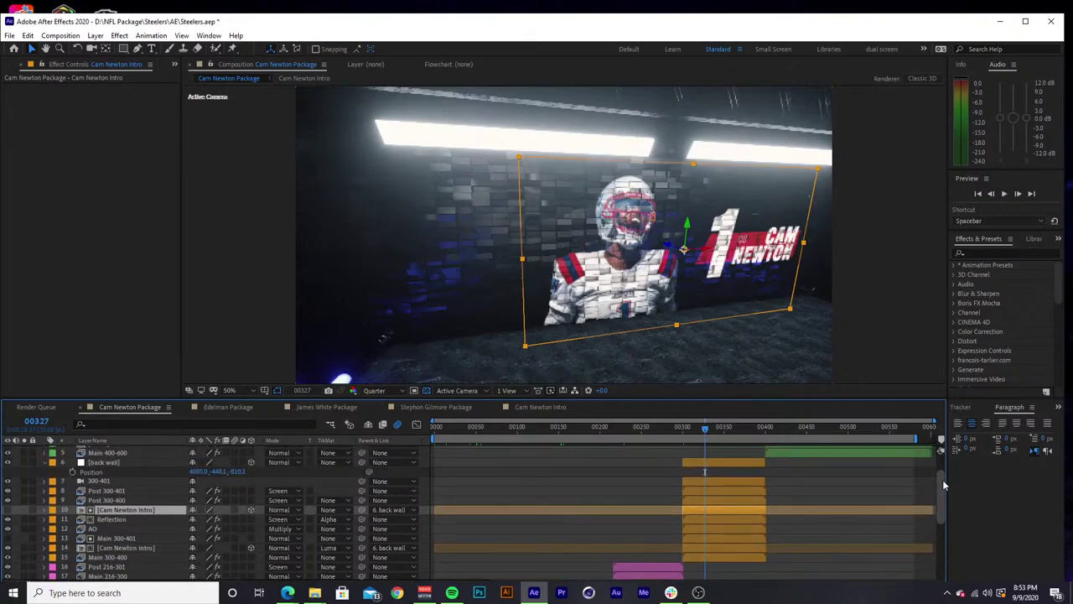
pyautogui.click(11, 64)
pyautogui.click(57, 250)
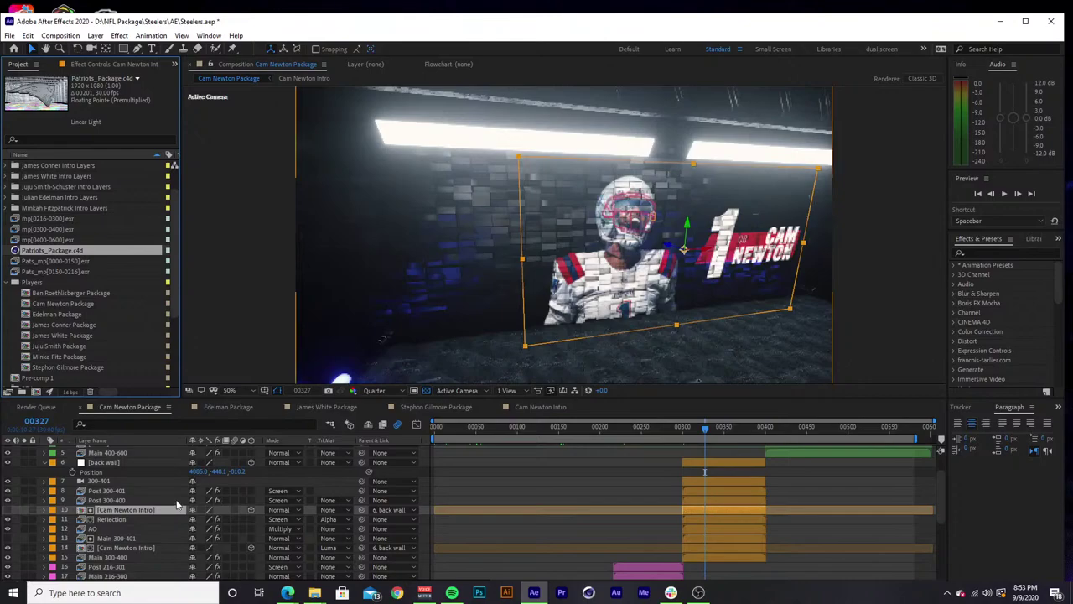
pyautogui.click(896, 333)
pyautogui.moveTo(1058, 283); pyautogui.dragTo(1059, 302)
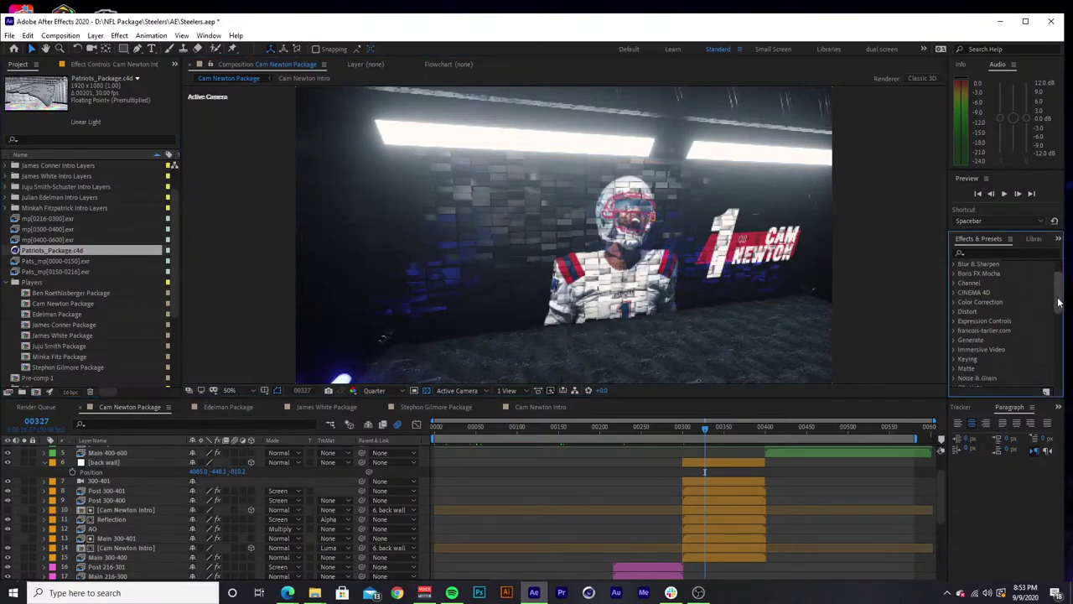
pyautogui.scroll(2, 1058, 302)
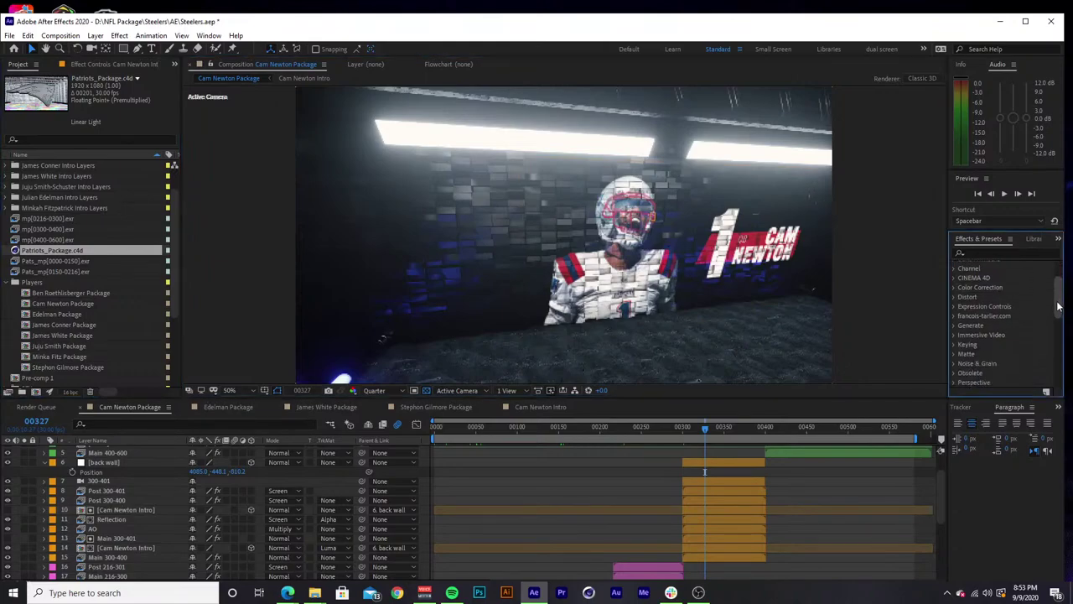
pyautogui.click(654, 216)
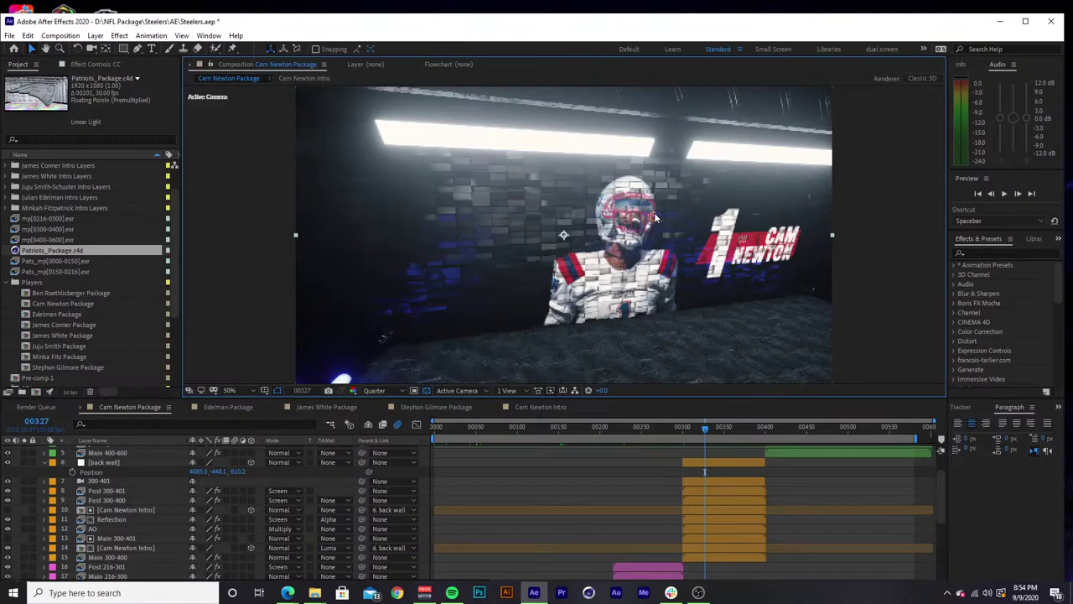
# Inspect the upper Cam Newton Intro layer, the 300-401 camera and the back wall null in the composite.
pyautogui.click(109, 509)
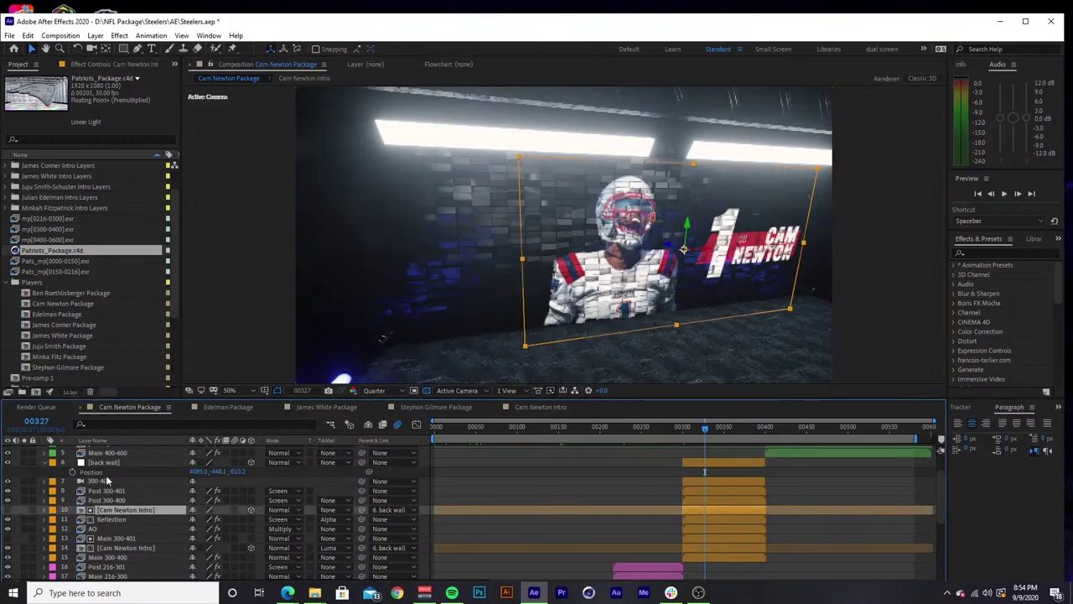
pyautogui.click(97, 480)
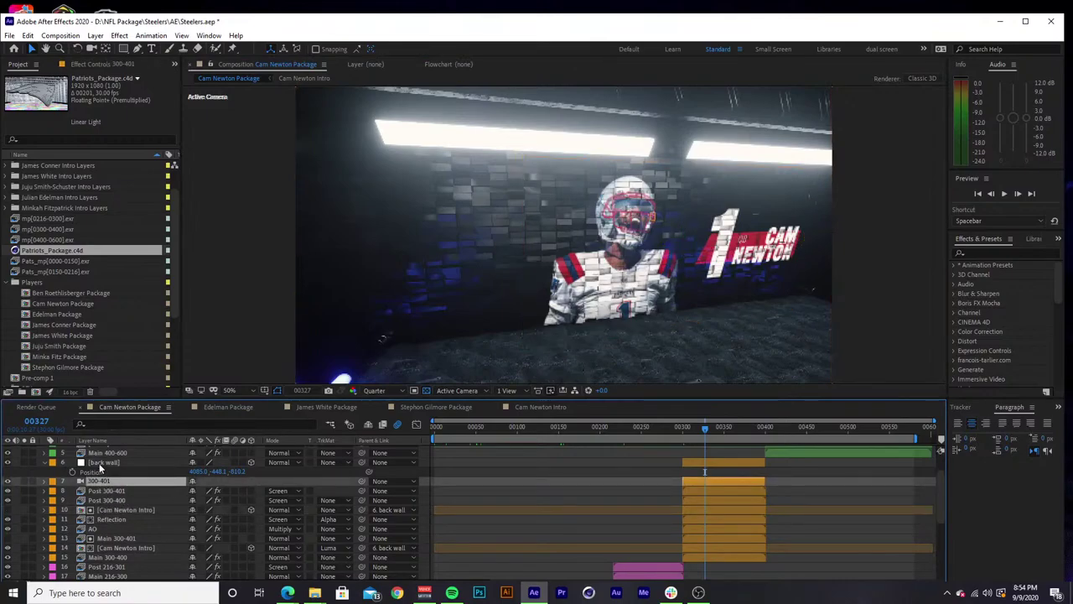
pyautogui.click(99, 463)
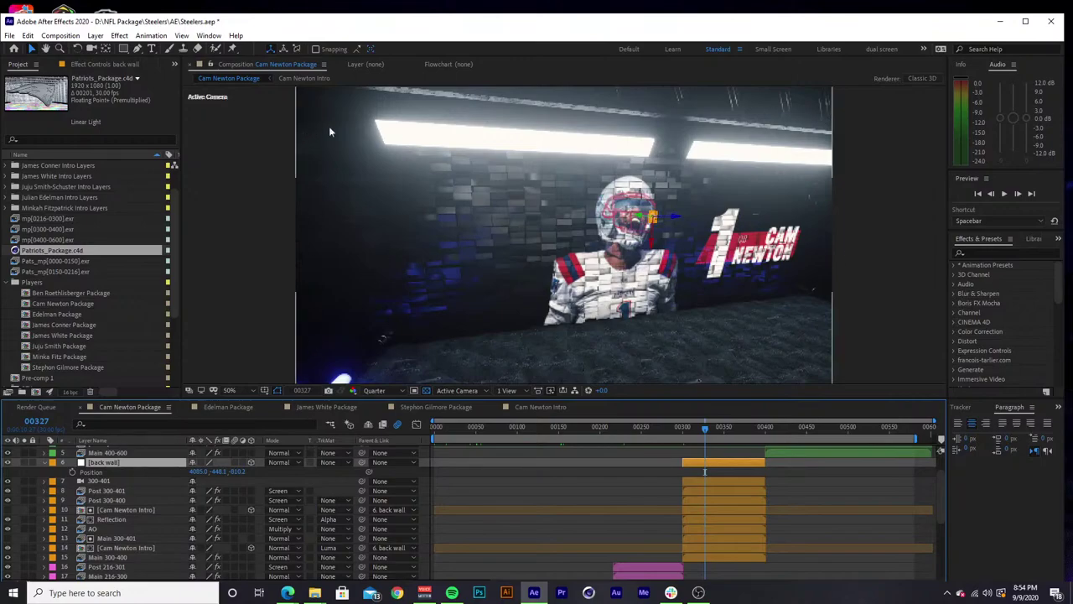
pyautogui.click(136, 508)
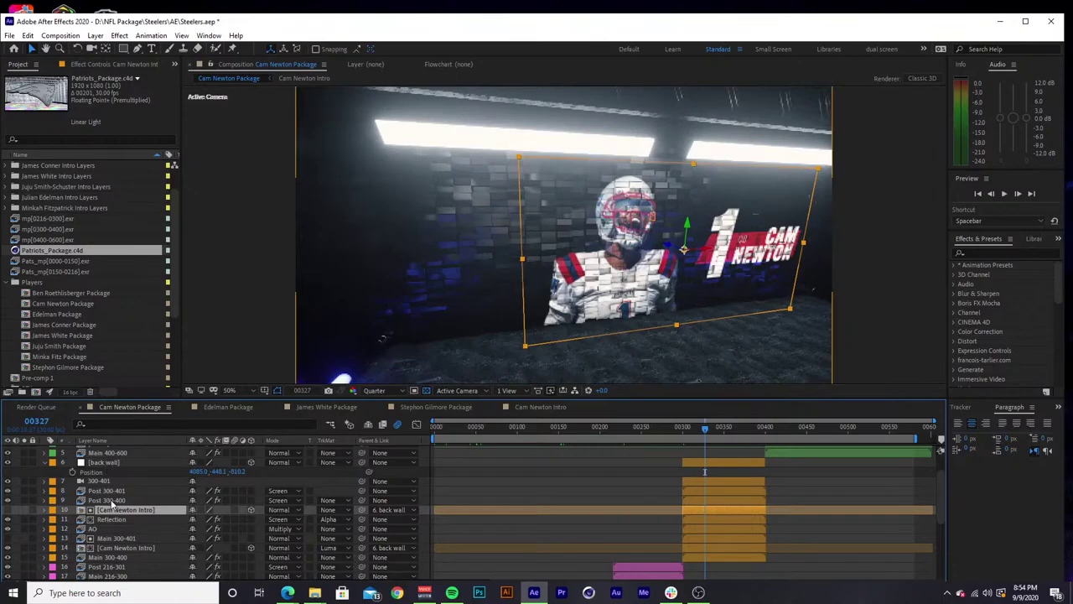
pyautogui.click(107, 501)
# Toggle the 300-401 camera off and on to compare the player graphic's placement on the back wall, leaving the camera on.
pyautogui.click(105, 481)
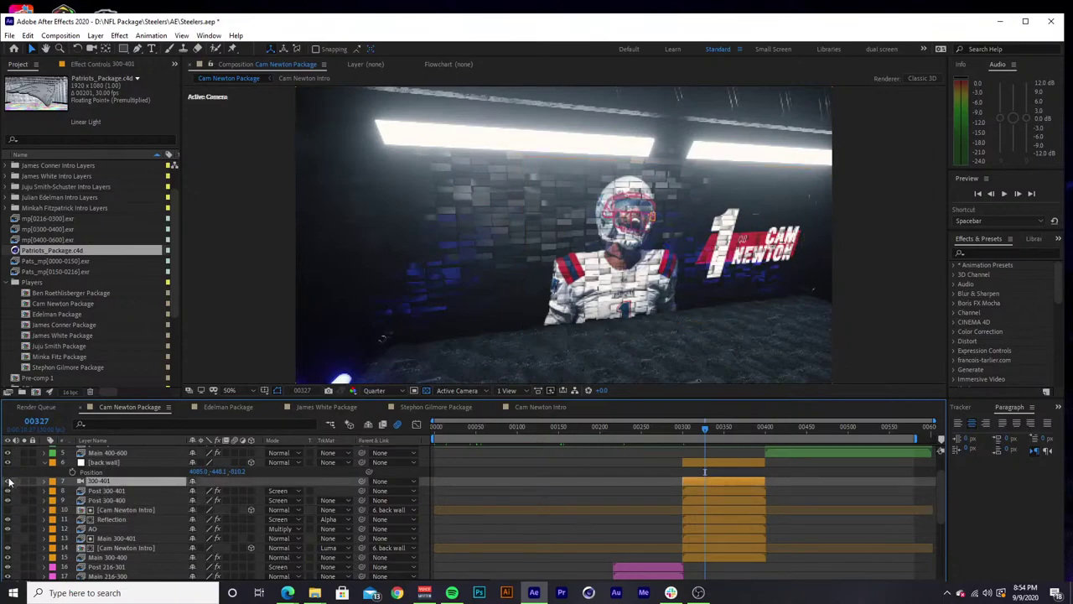
pyautogui.click(9, 482)
pyautogui.click(8, 482)
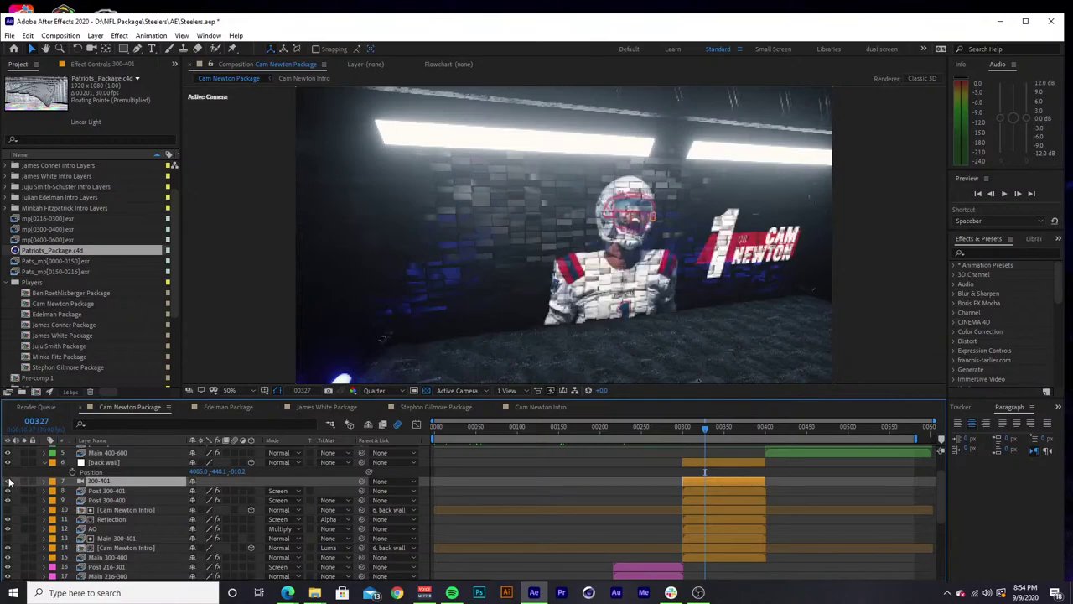
pyautogui.click(109, 464)
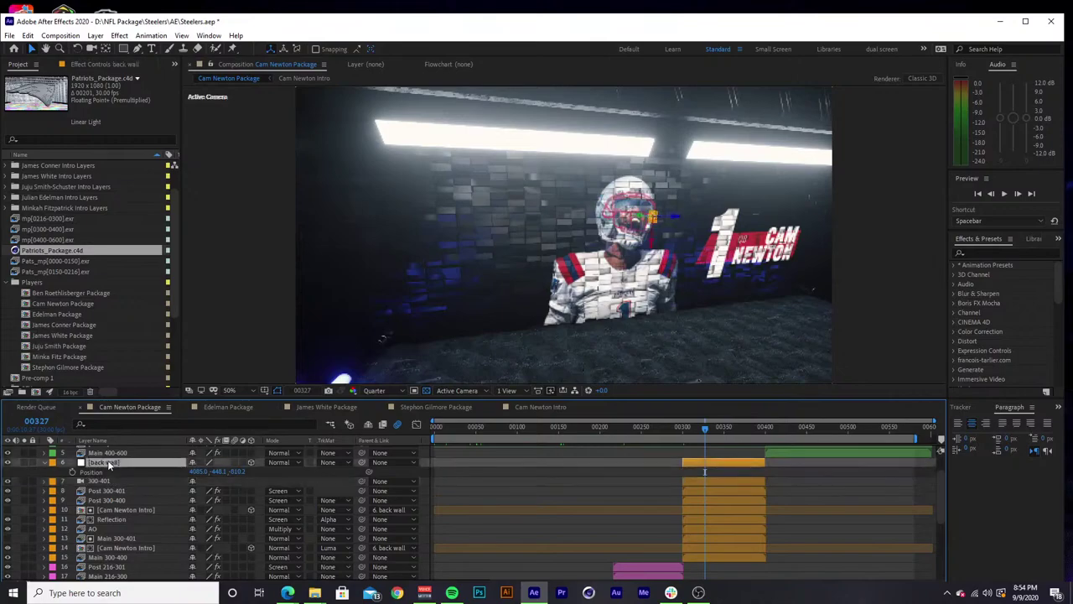
pyautogui.click(106, 480)
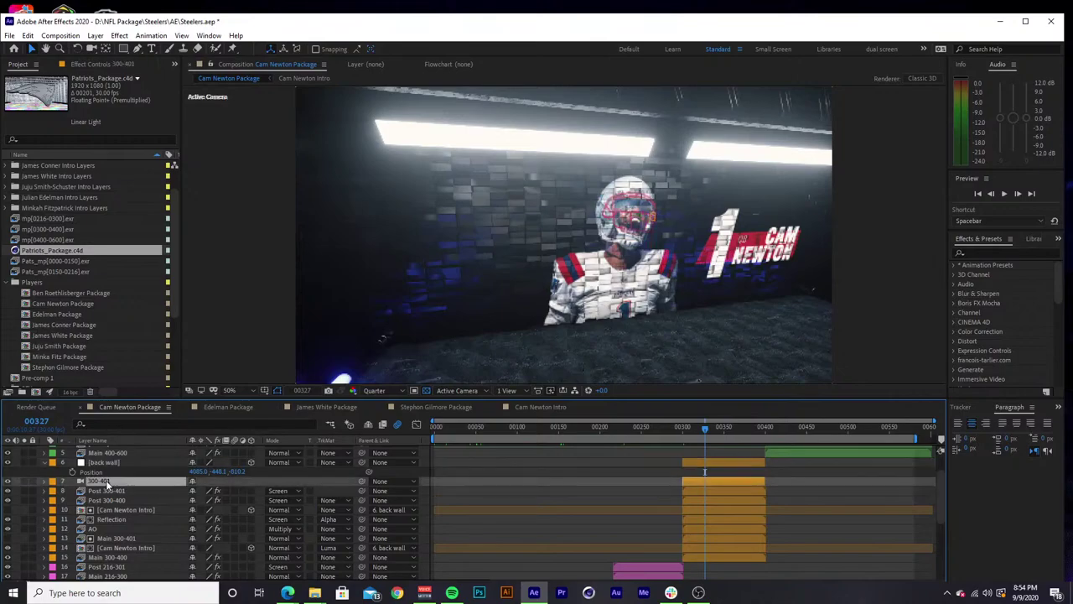
pyautogui.click(8, 481)
pyautogui.click(7, 481)
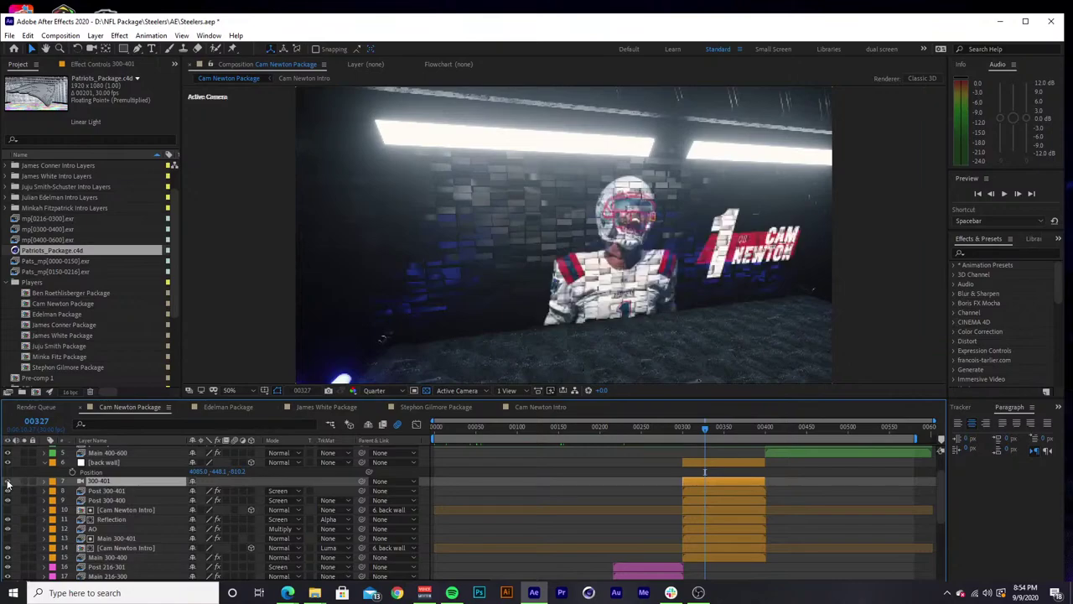
pyautogui.click(112, 464)
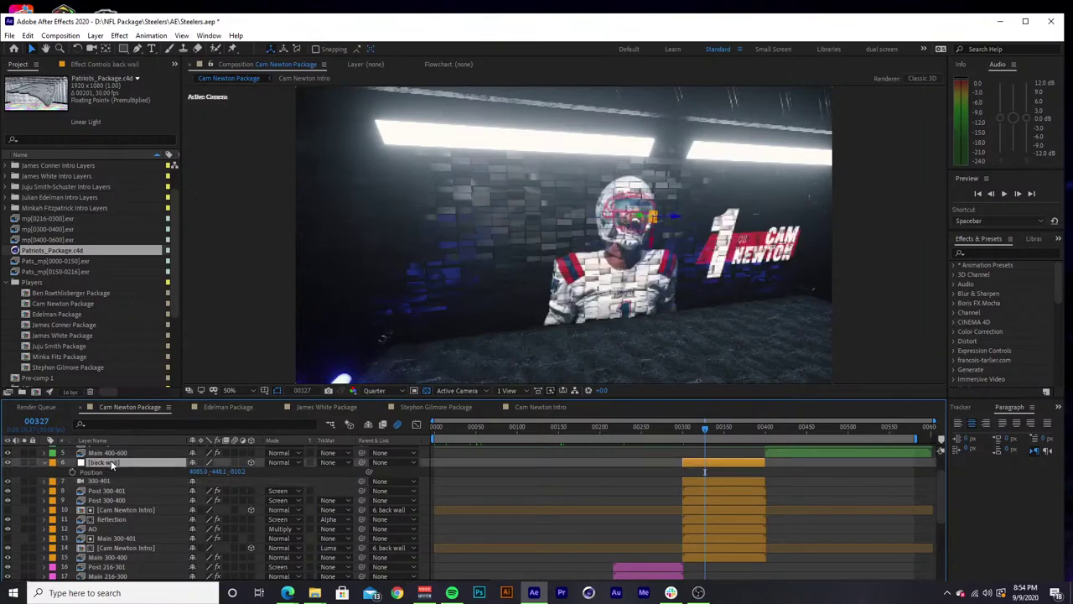
pyautogui.click(8, 481)
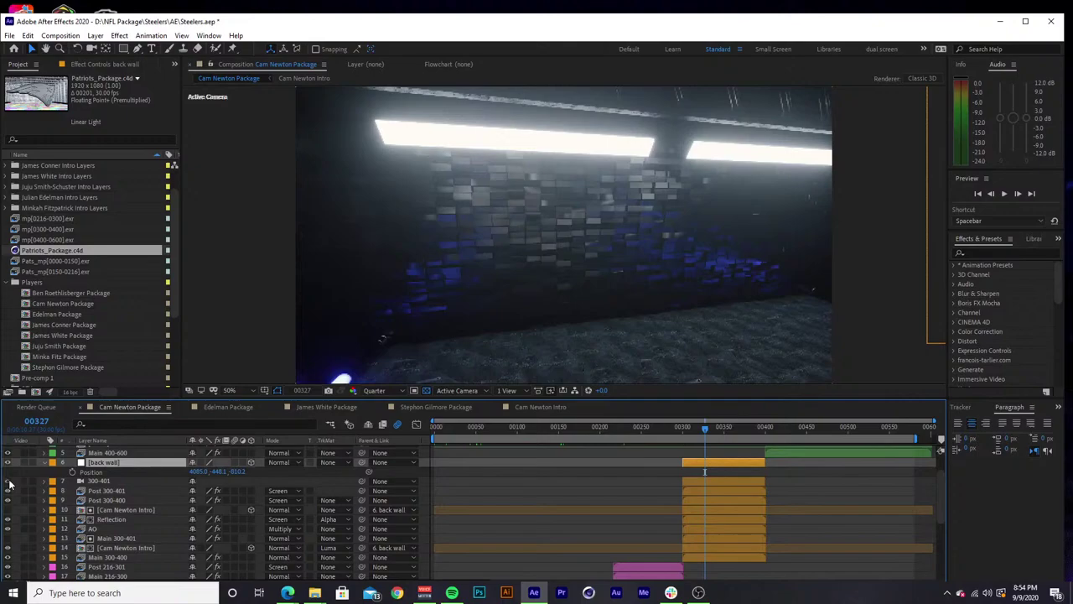
pyautogui.click(7, 482)
pyautogui.click(8, 482)
pyautogui.click(7, 482)
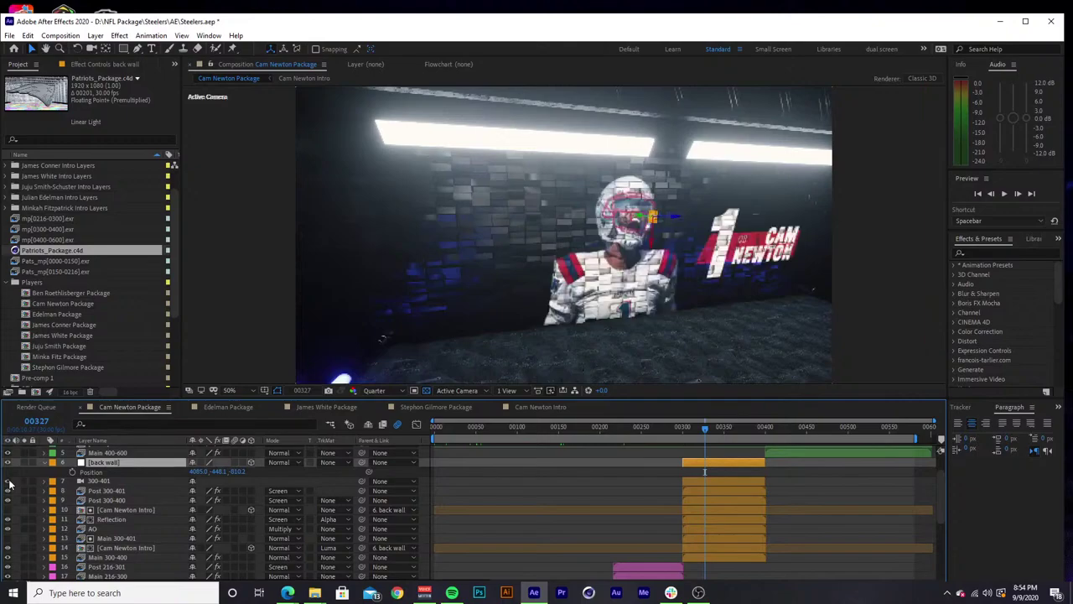
# Review the back wall null and 300-401 camera against the Cam Newton Intro layer parented to the null.
pyautogui.click(139, 509)
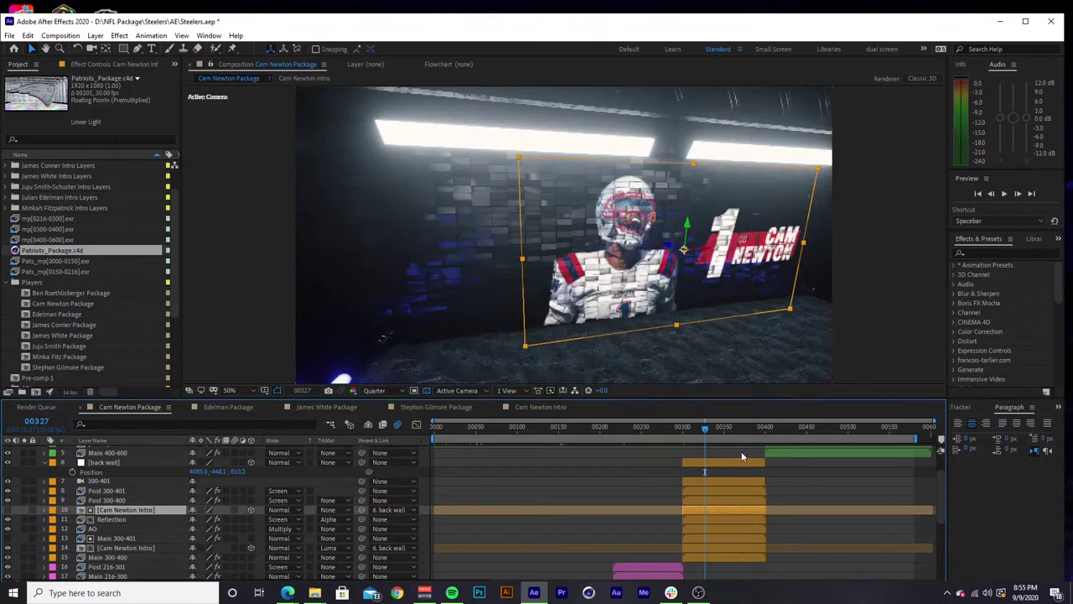
pyautogui.scroll(2, 939, 495)
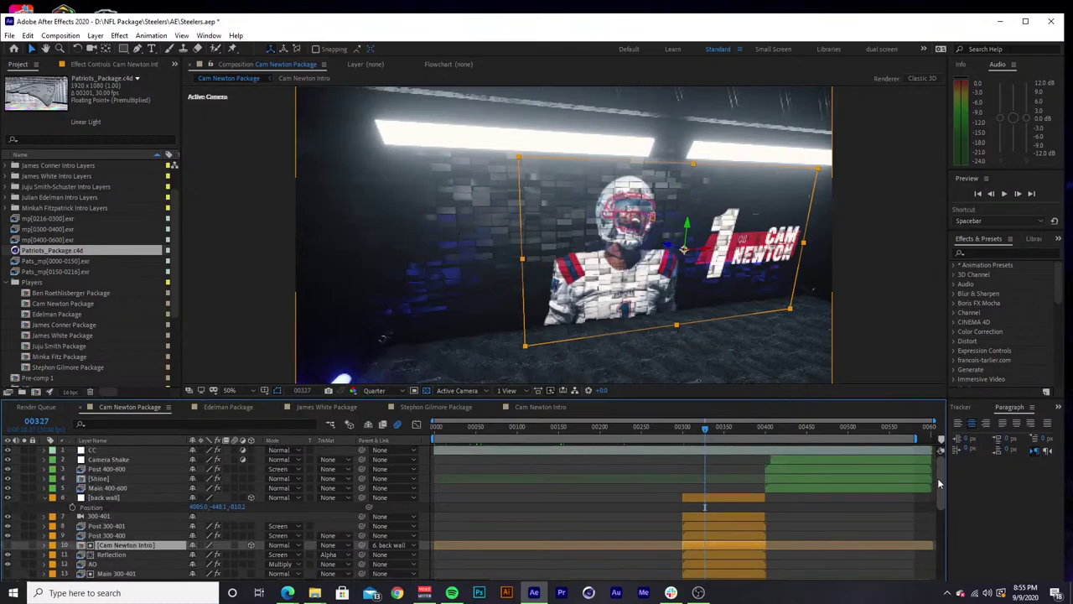
pyautogui.click(106, 499)
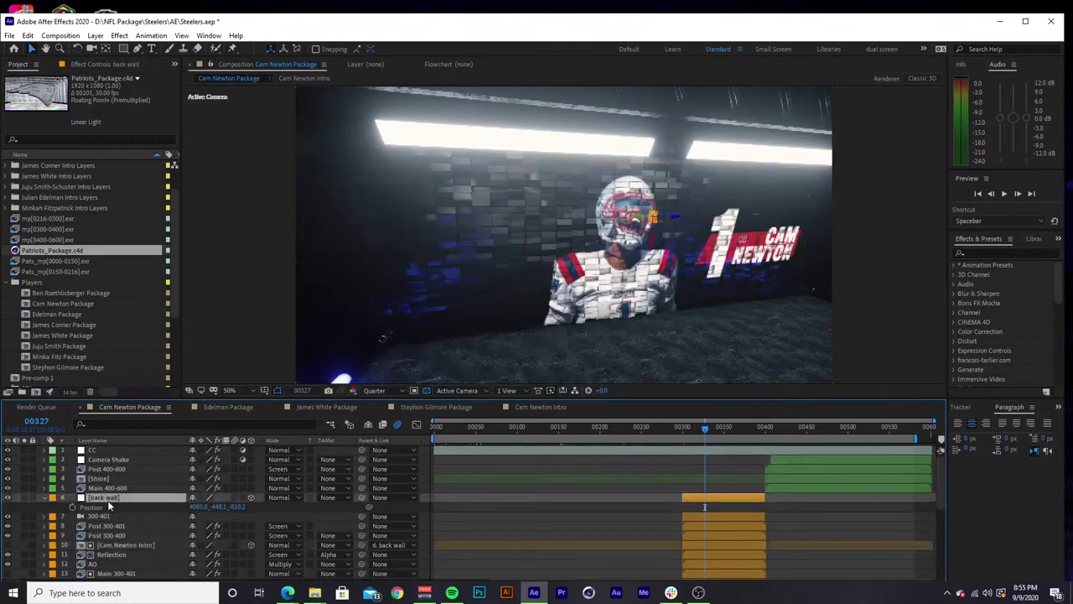
pyautogui.click(107, 518)
pyautogui.click(126, 545)
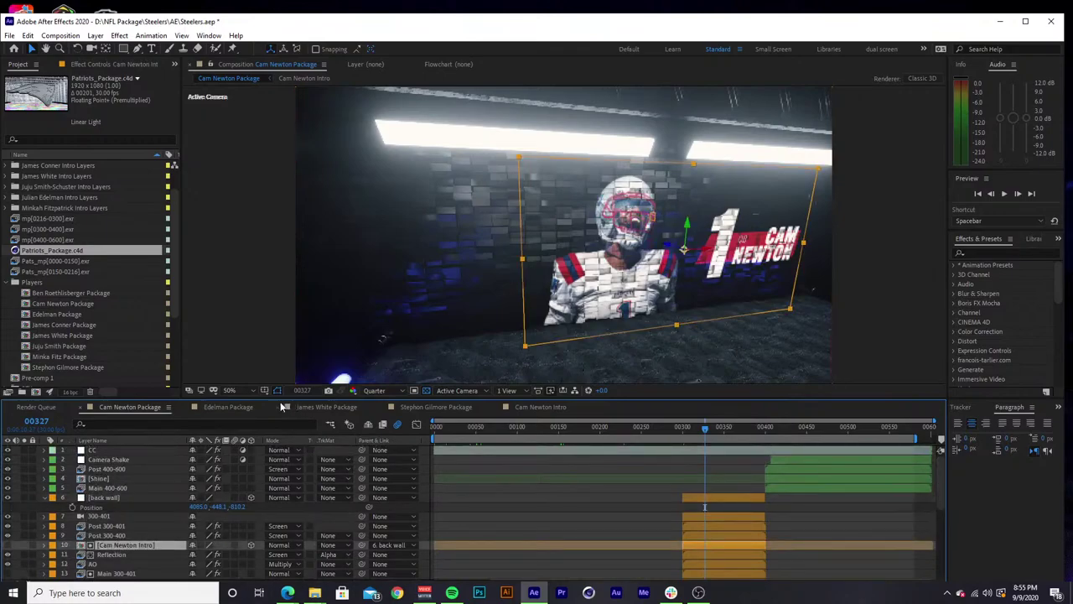
# View the Edelman Package and its Julian Edelman Intro layer, followed by the James White Package and Stephon Gilmore Package compositions.
pyautogui.click(237, 408)
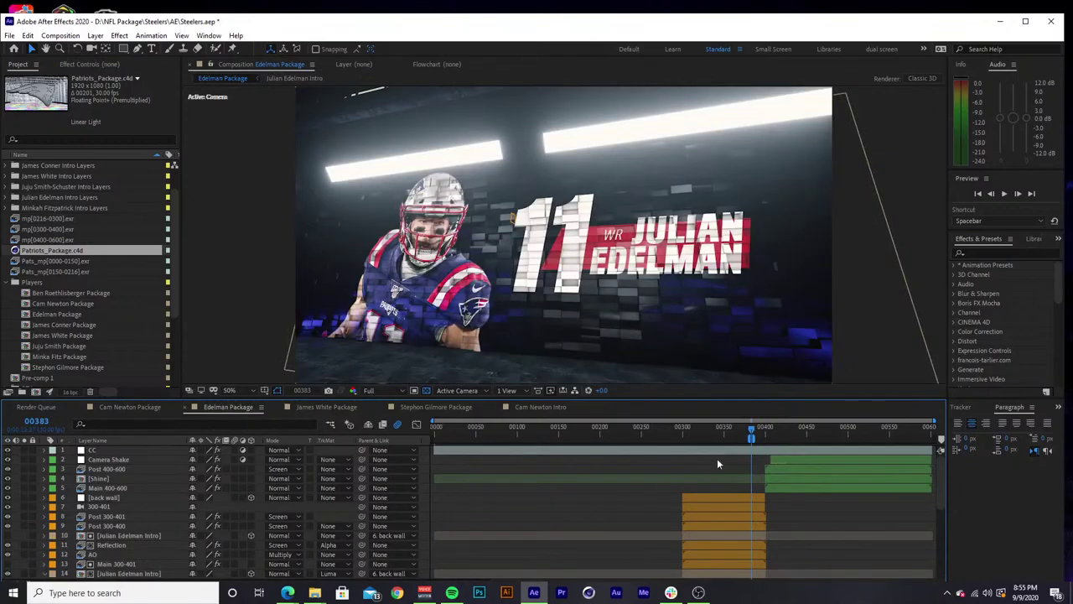
pyautogui.click(127, 536)
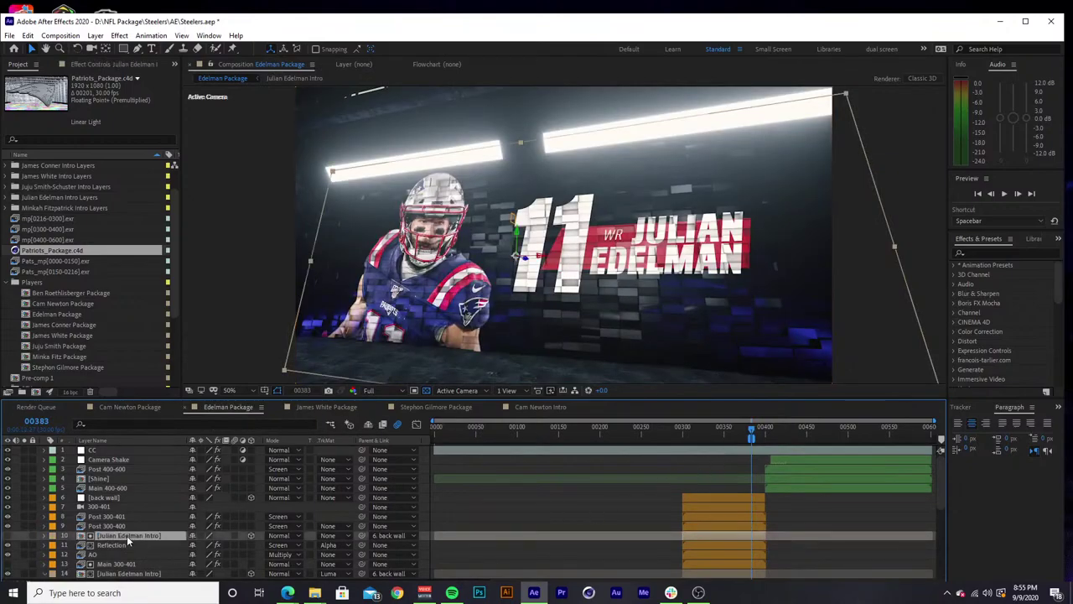
pyautogui.scroll(-1, 126, 535)
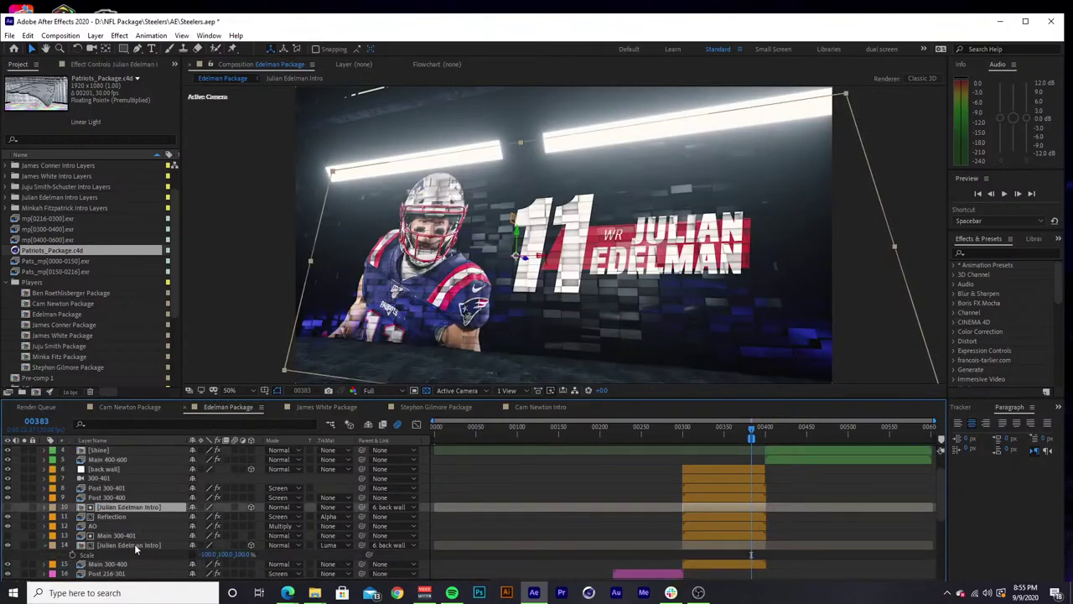
pyautogui.click(333, 407)
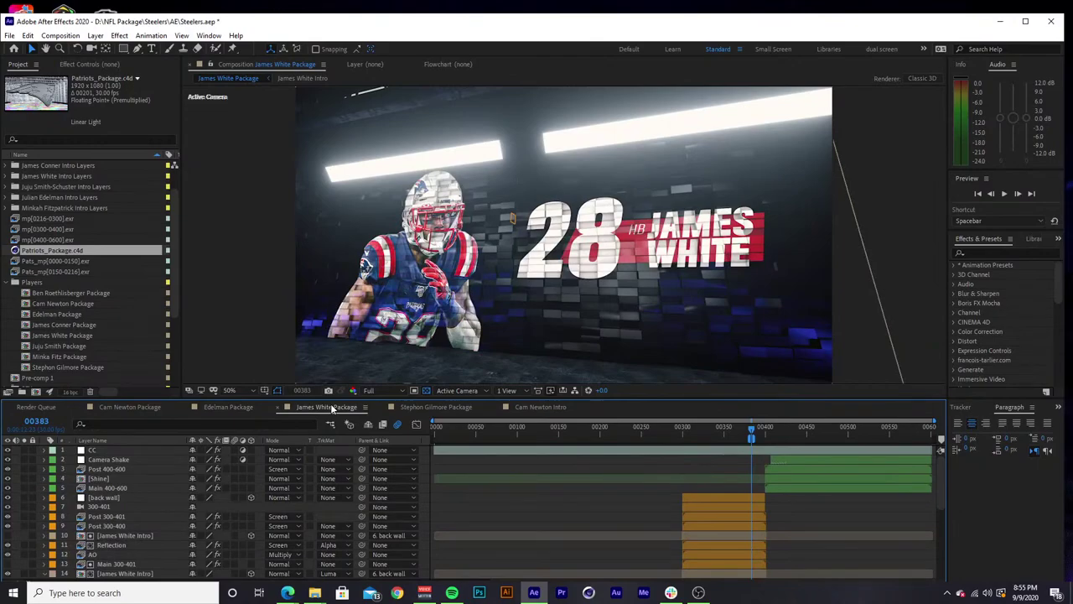
pyautogui.click(416, 408)
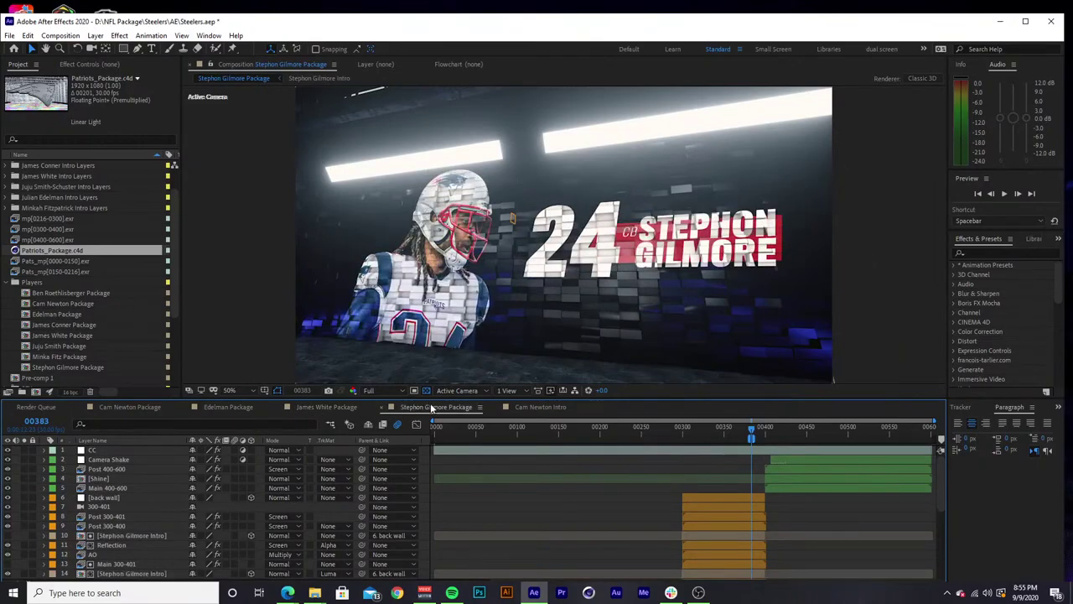
# Close the Cam Newton Intro composition and move the Stephon Gilmore Package's current time to frame 409.
pyautogui.click(521, 407)
pyautogui.click(495, 408)
pyautogui.click(768, 432)
pyautogui.moveTo(769, 437); pyautogui.dragTo(772, 437)
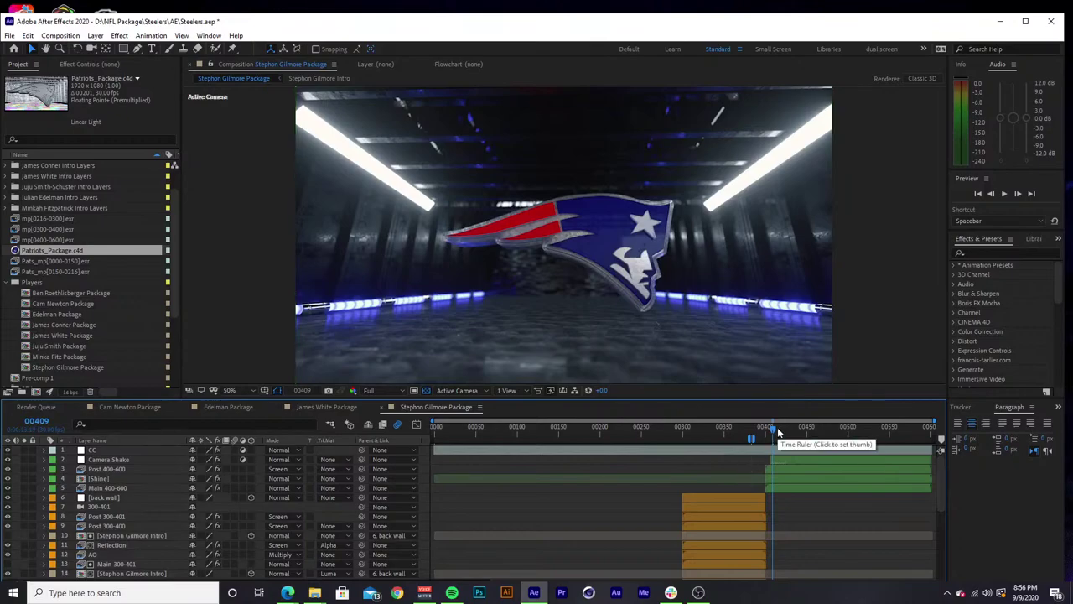
# Review the Post 400-600 and Main 400-600 layers of the Stephon Gilmore Package at frame 436.
pyautogui.click(122, 469)
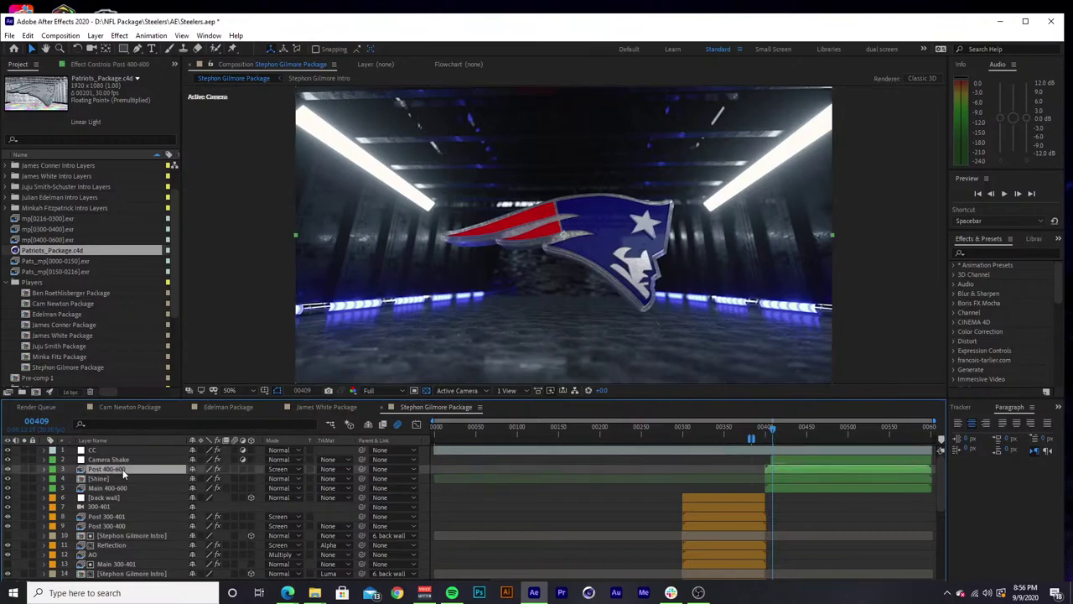
pyautogui.click(794, 427)
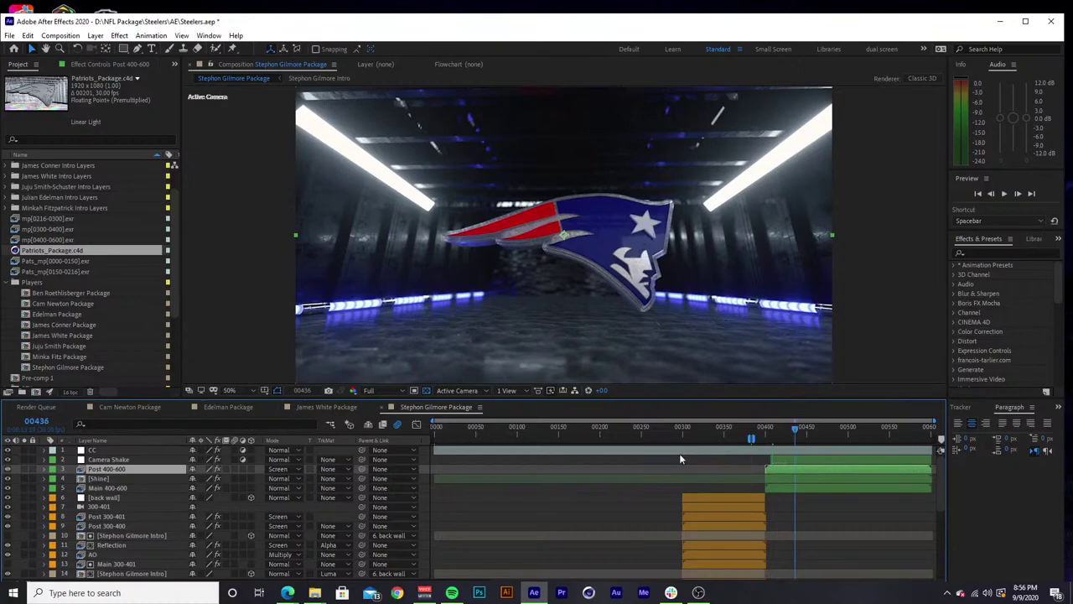
pyautogui.click(107, 488)
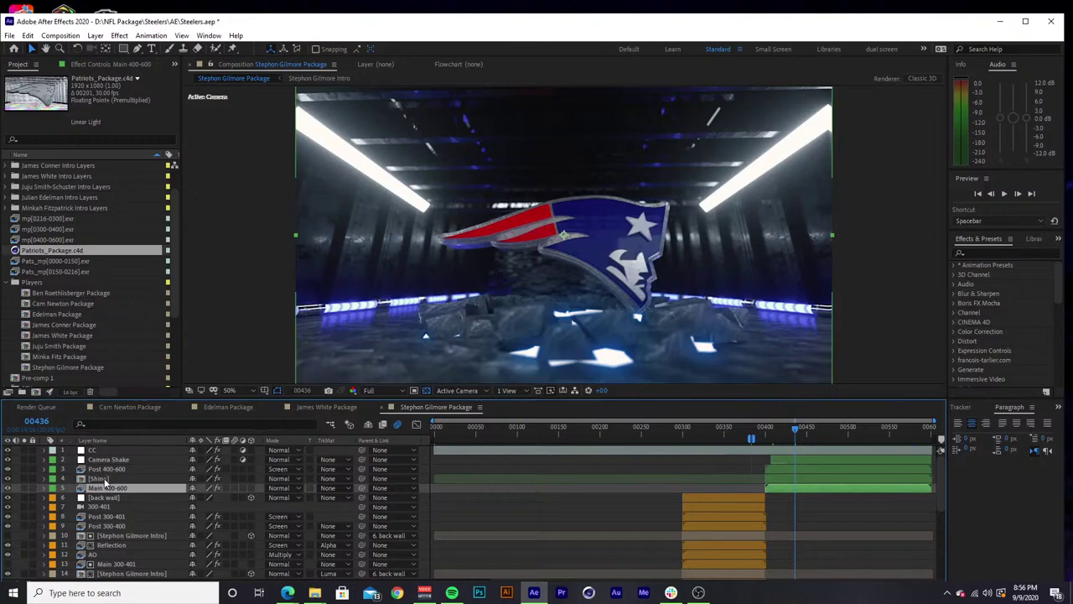
# Open the Shine precomposition and examine its two Main 400-601 ground glow layers and their luma matte.
pyautogui.click(107, 479)
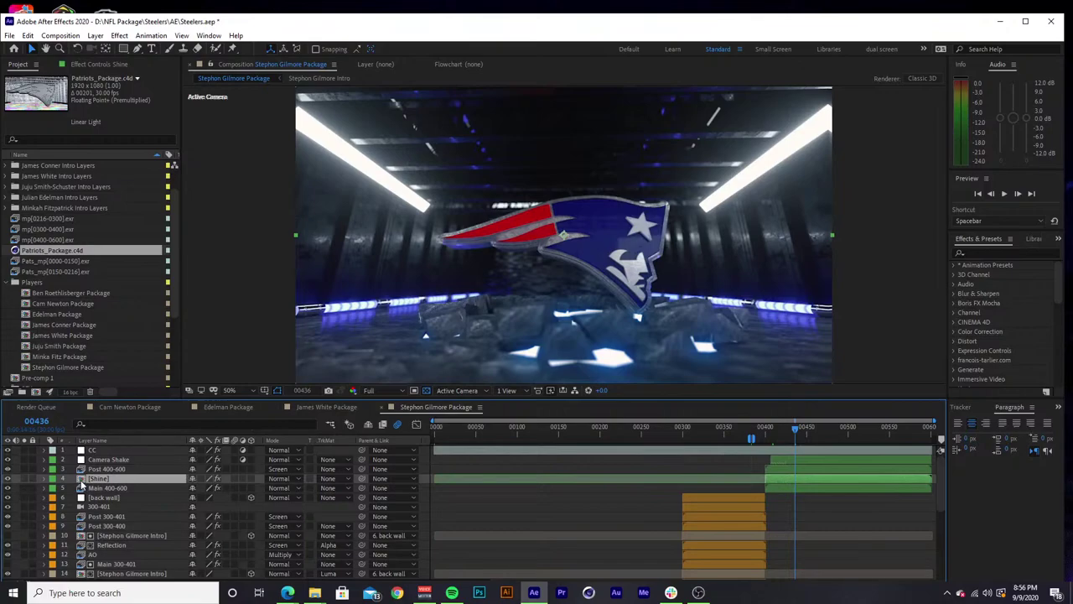
pyautogui.doubleClick(85, 479)
pyautogui.click(134, 461)
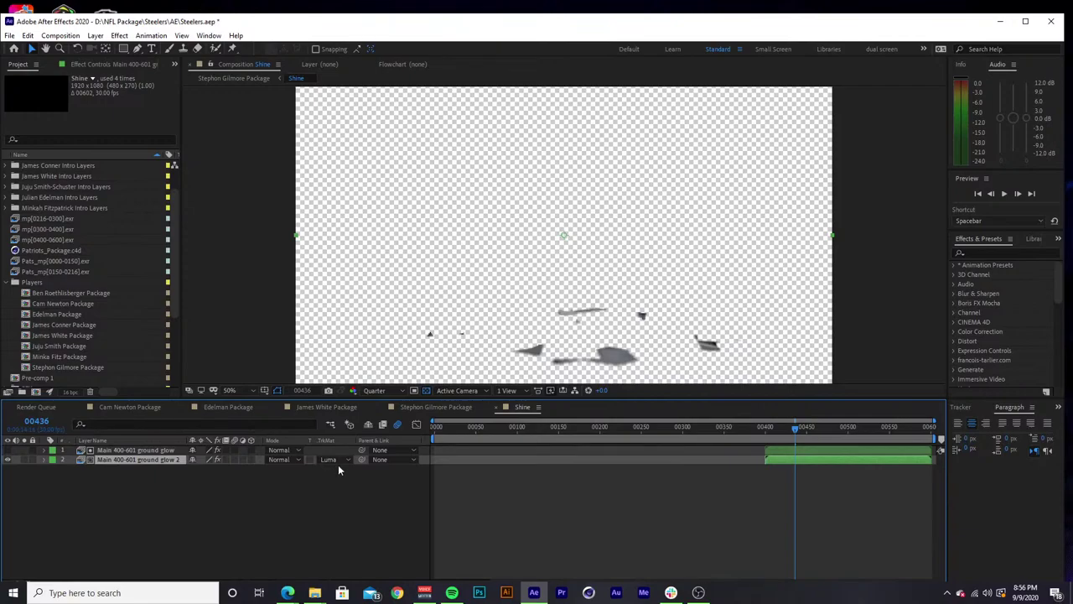
pyautogui.keyDown('shift'); pyautogui.click(130, 450); pyautogui.keyUp('shift')
# Review the Optical Glow and Deep Glow effect settings on the Shine layer in the Cam Newton Package.
pyautogui.click(134, 407)
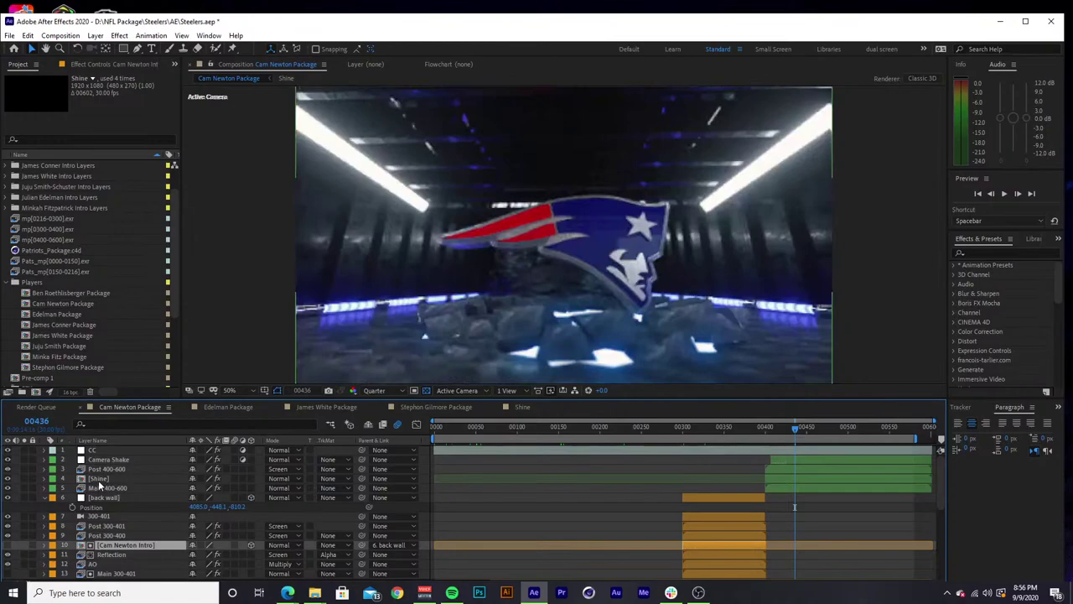
pyautogui.click(98, 479)
pyautogui.click(101, 63)
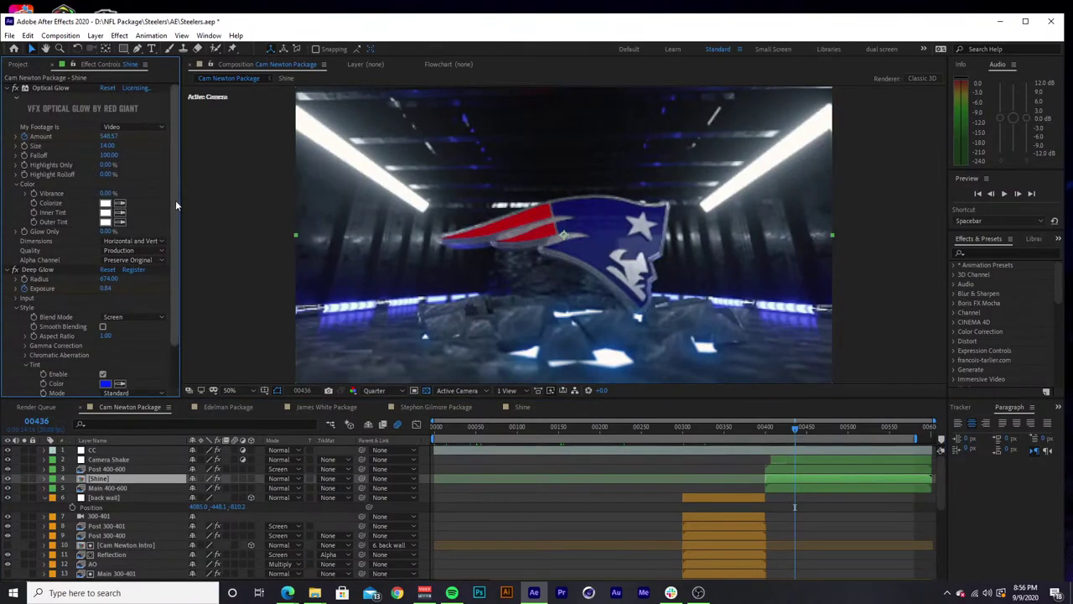
pyautogui.moveTo(177, 210); pyautogui.dragTo(177, 251)
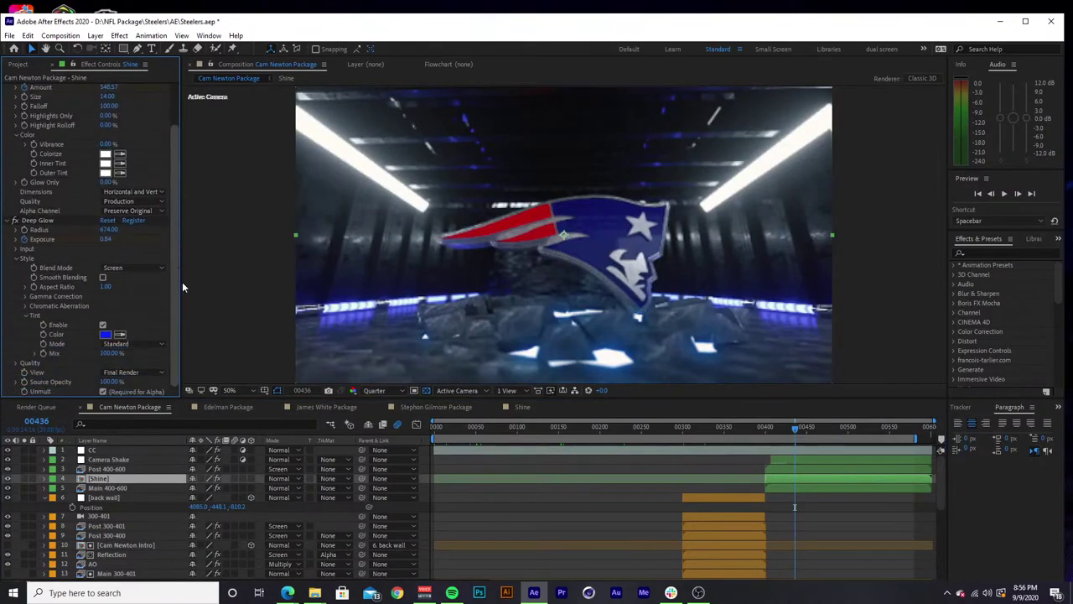
pyautogui.scroll(3, 178, 269)
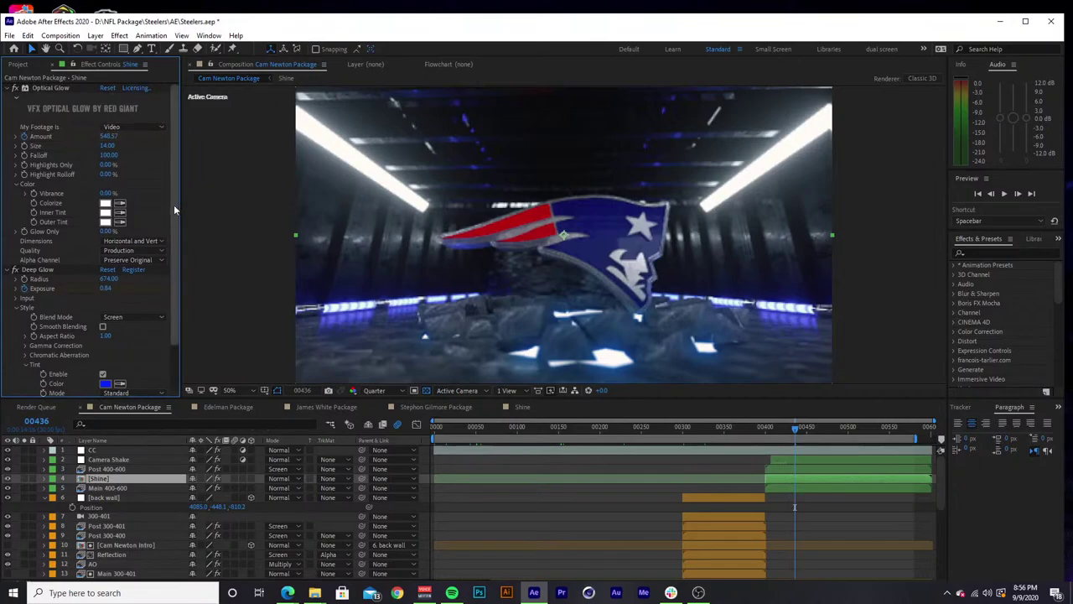
pyautogui.moveTo(178, 209)
pyautogui.mouseDown()
pyautogui.moveTo(196, 211)
pyautogui.moveTo(184, 213)
pyautogui.mouseUp()
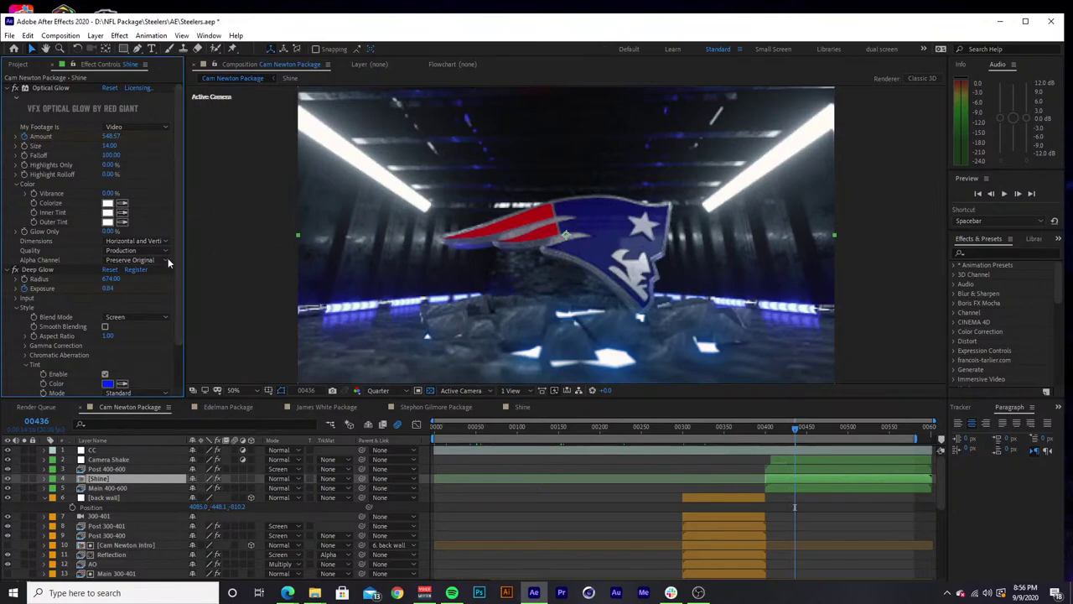
pyautogui.moveTo(181, 236); pyautogui.dragTo(187, 163)
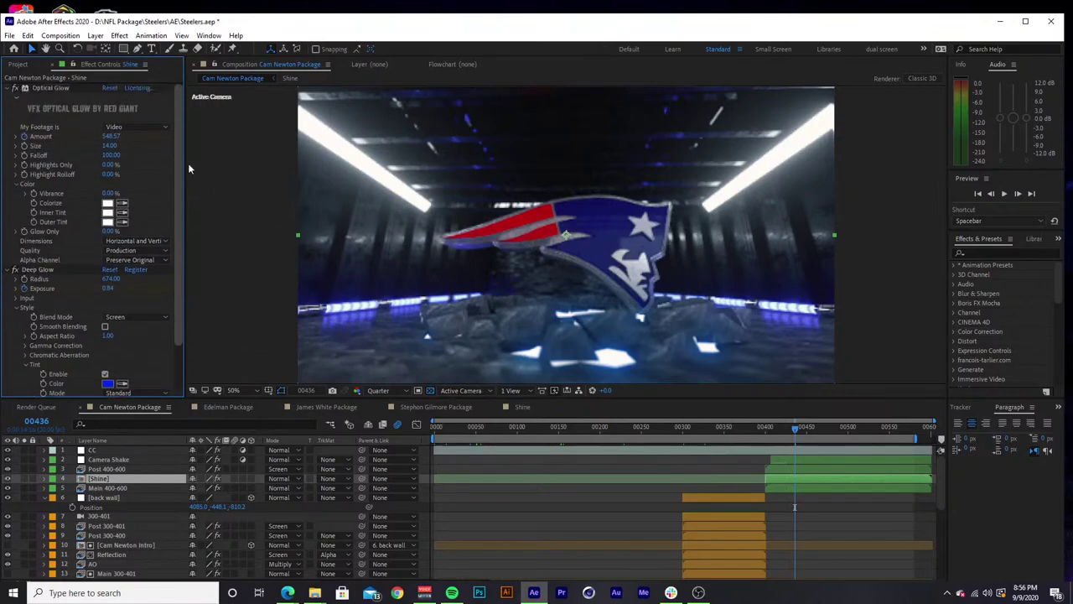
# Toggle the Shine layer's Deep Glow effect off and on to compare the ground glow, leaving it on.
pyautogui.click(46, 85)
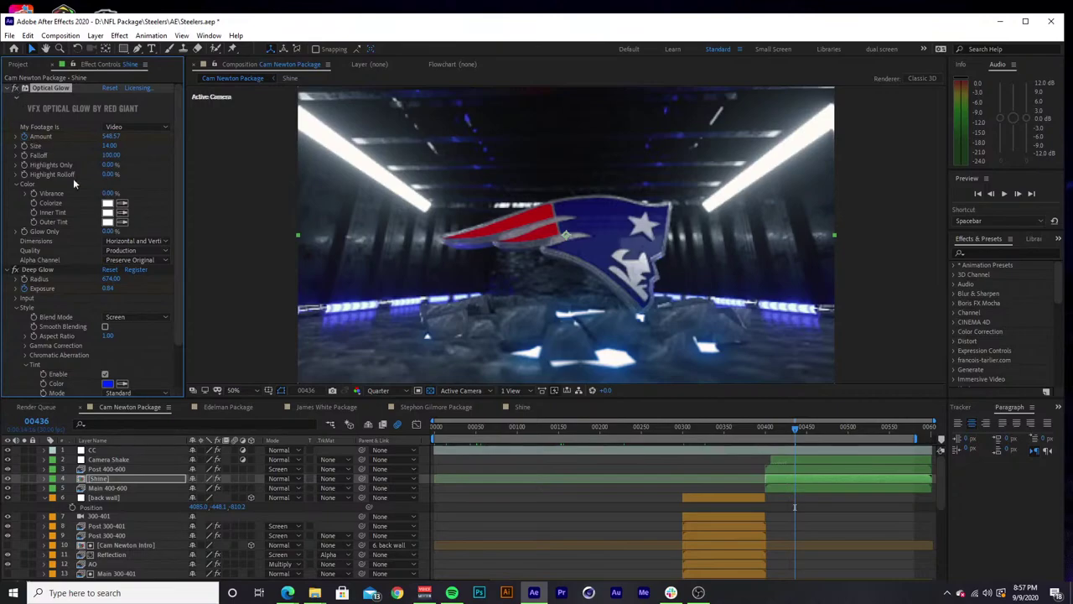
pyautogui.scroll(-2, 126, 287)
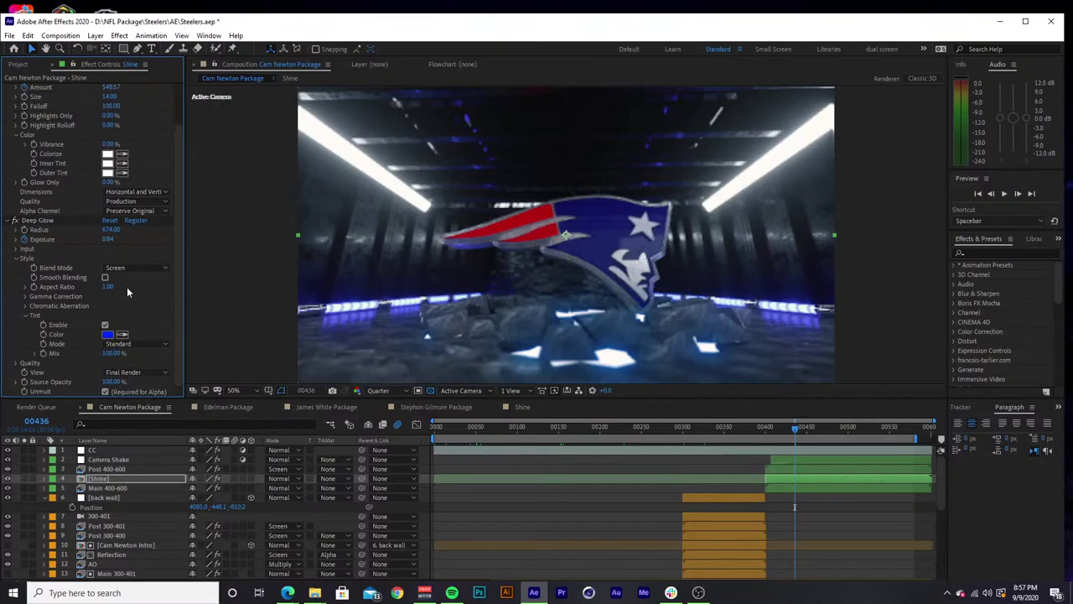
pyautogui.click(14, 221)
pyautogui.click(14, 220)
# Scrub the Cam Newton Package from frame 532 back to frame 473 to check the animated ground glow.
pyautogui.click(873, 428)
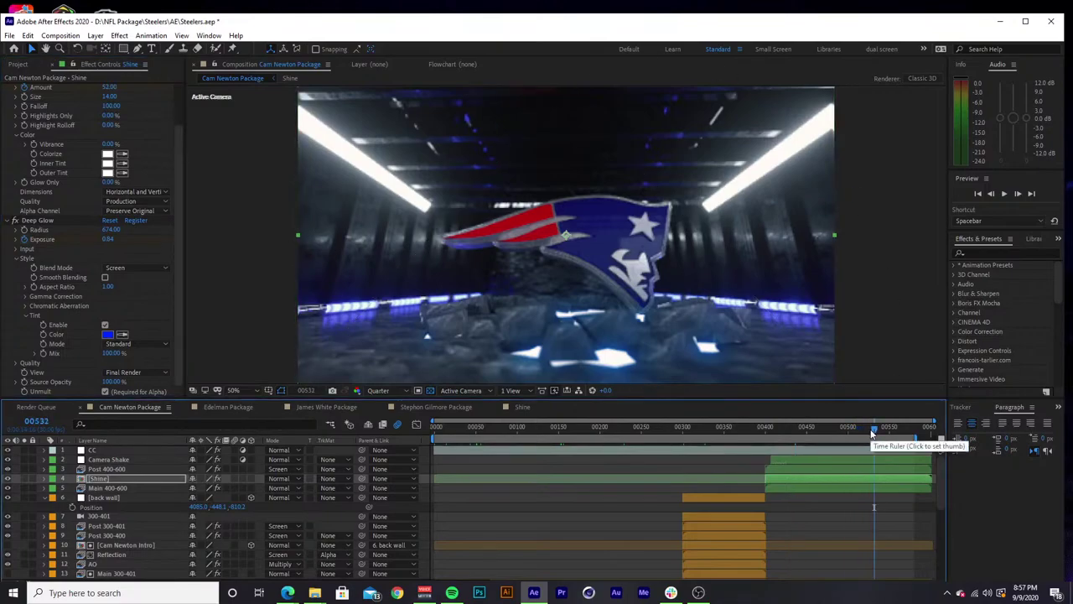
pyautogui.moveTo(861, 436); pyautogui.dragTo(827, 432)
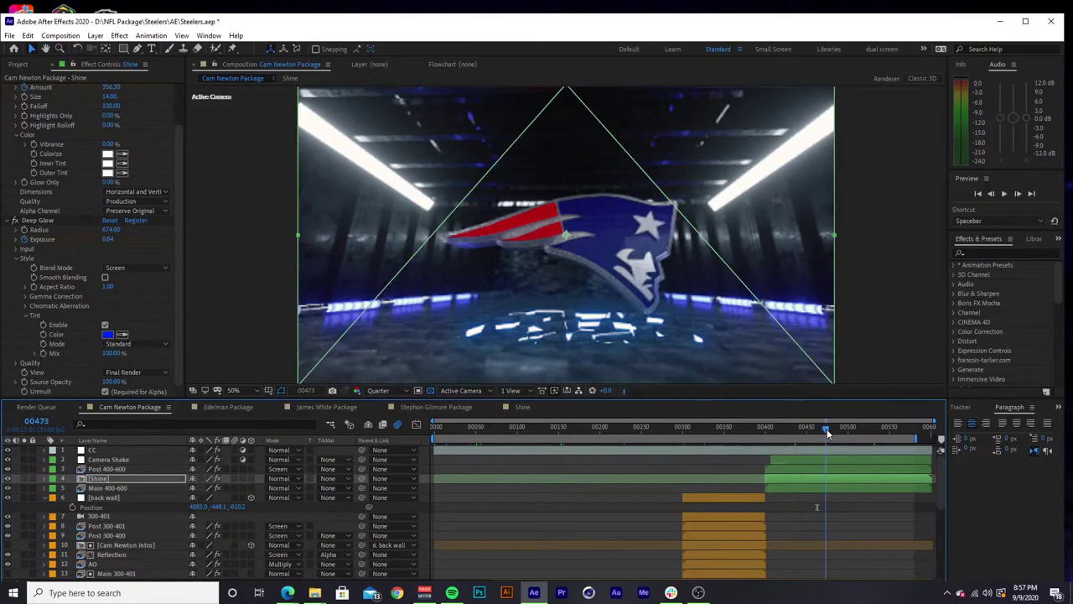